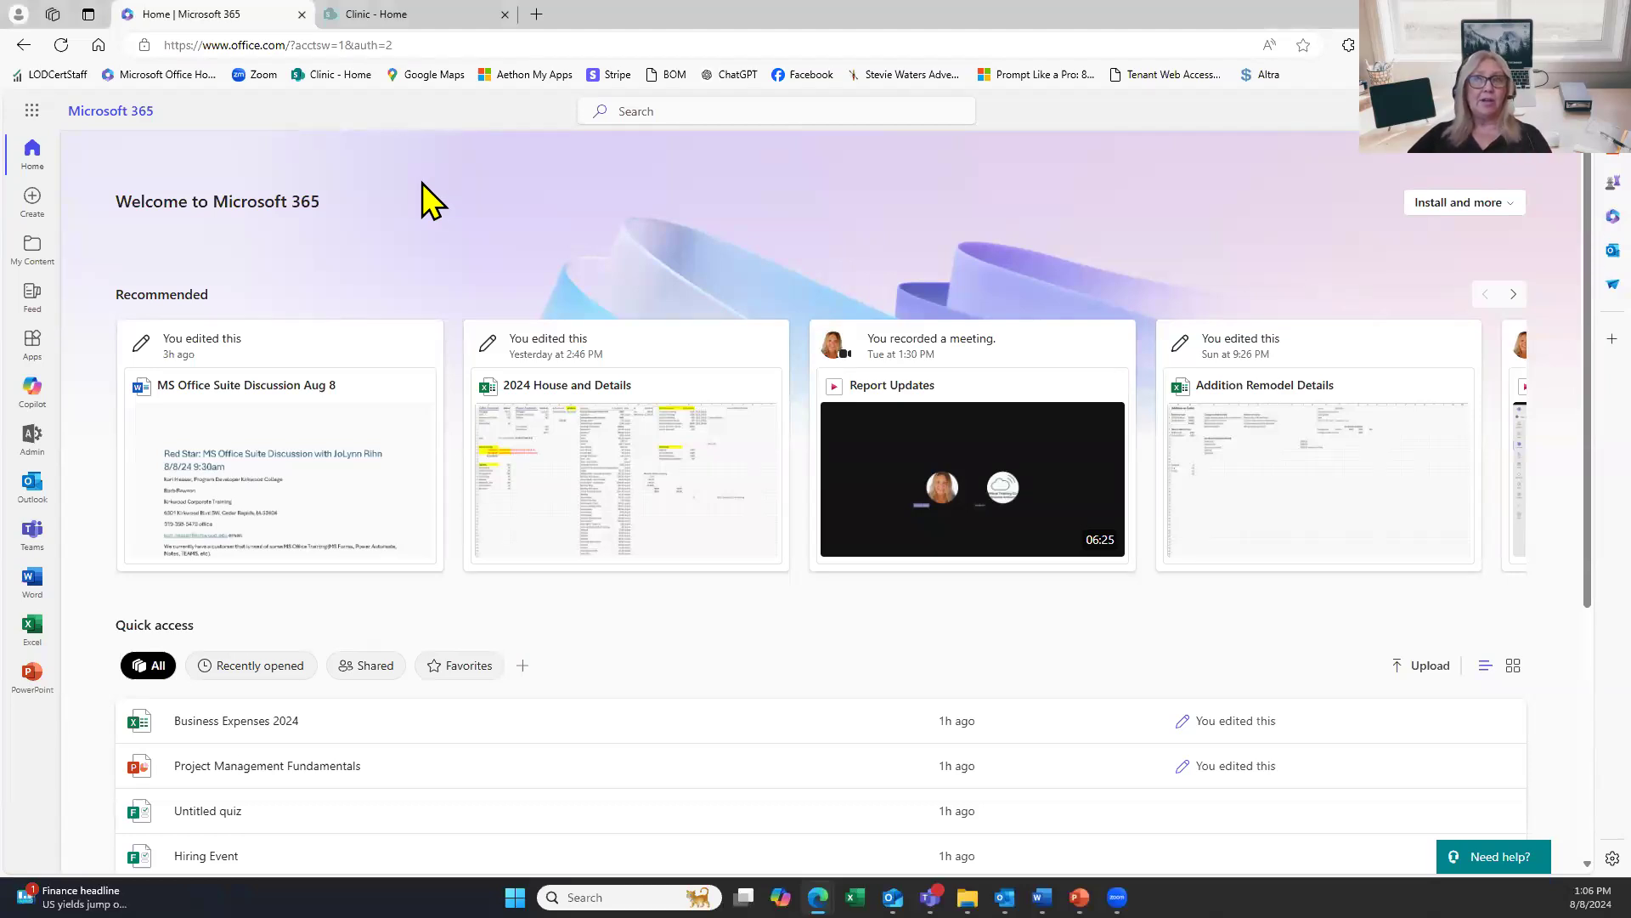
Launch Microsoft Forms from the Microsoft 365 app launcher to see the recent forms.
left_click(32, 124)
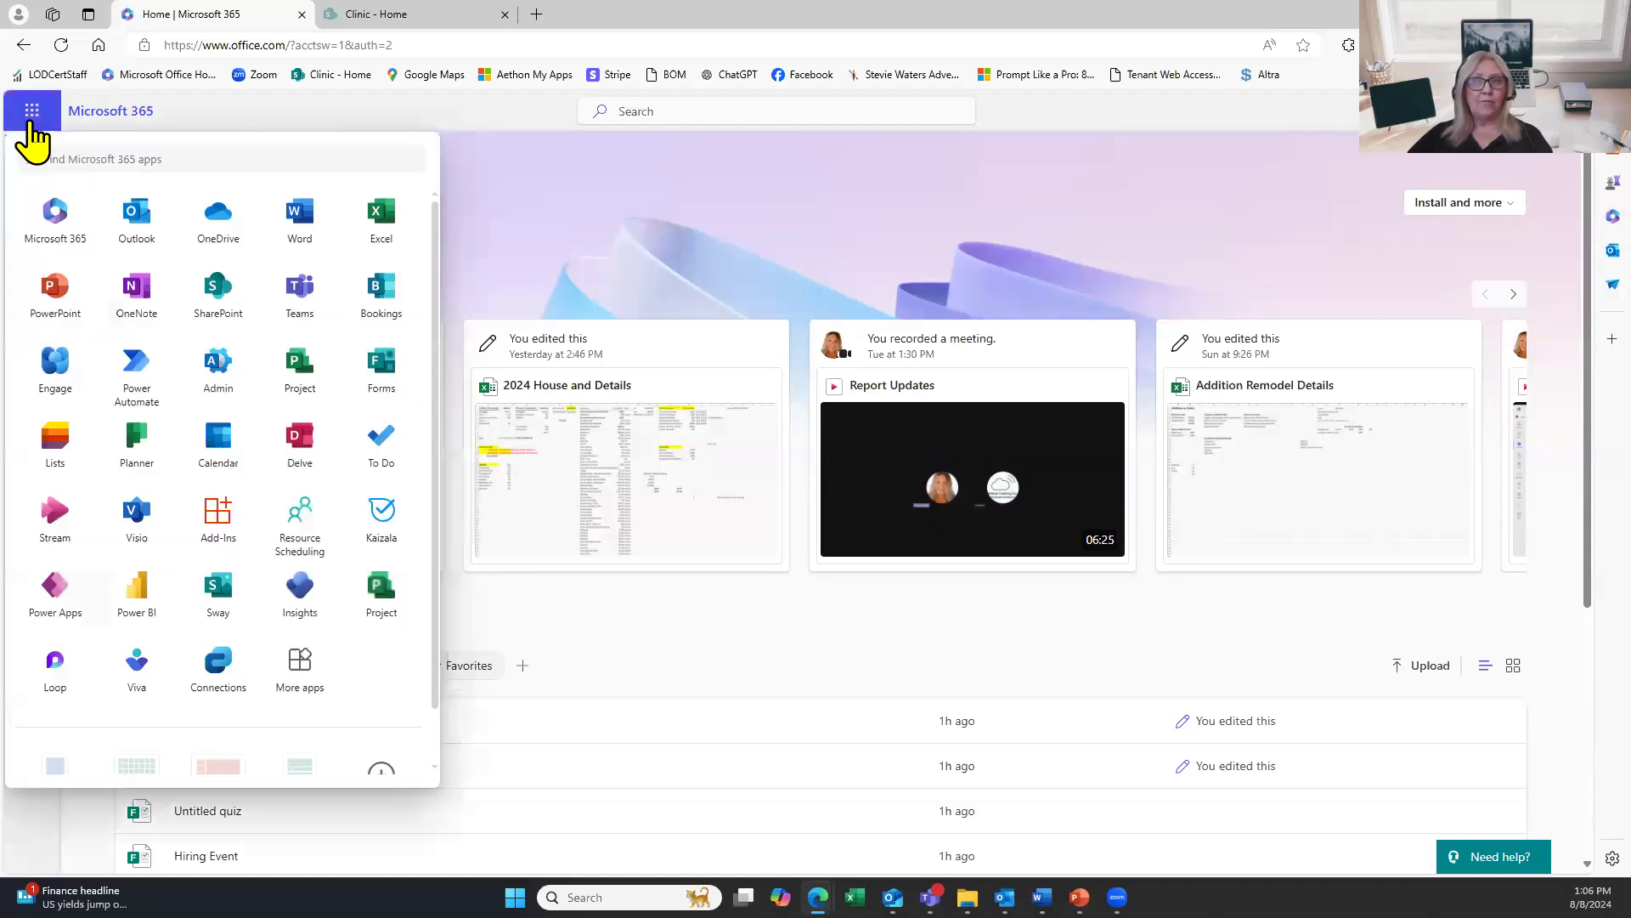
left_click(395, 397)
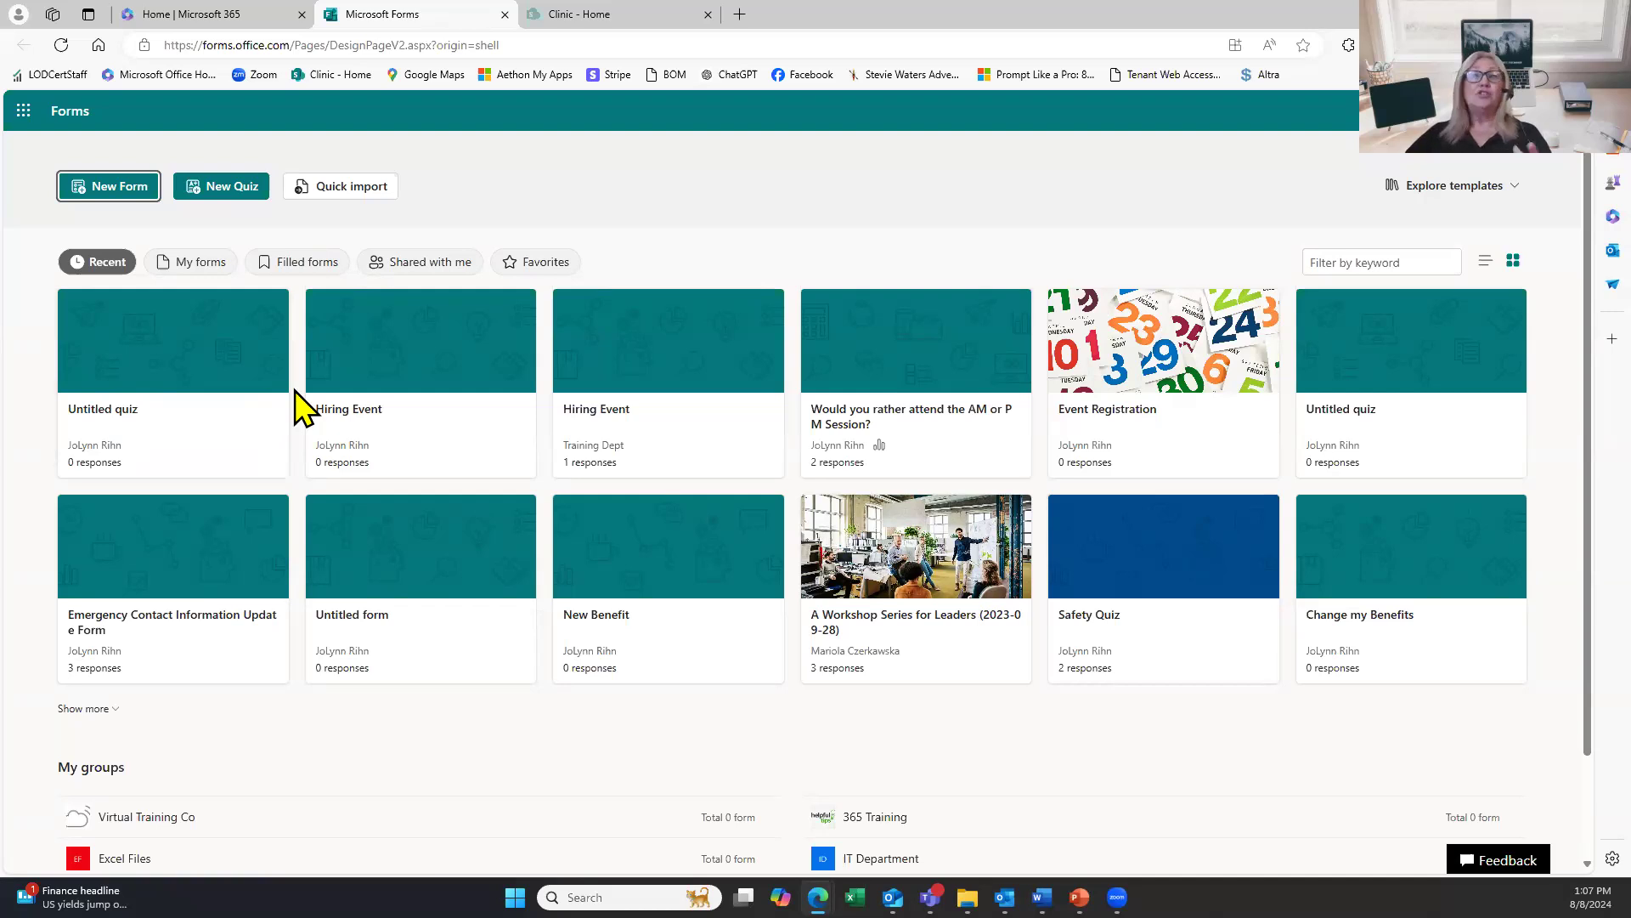
left_click(207, 270)
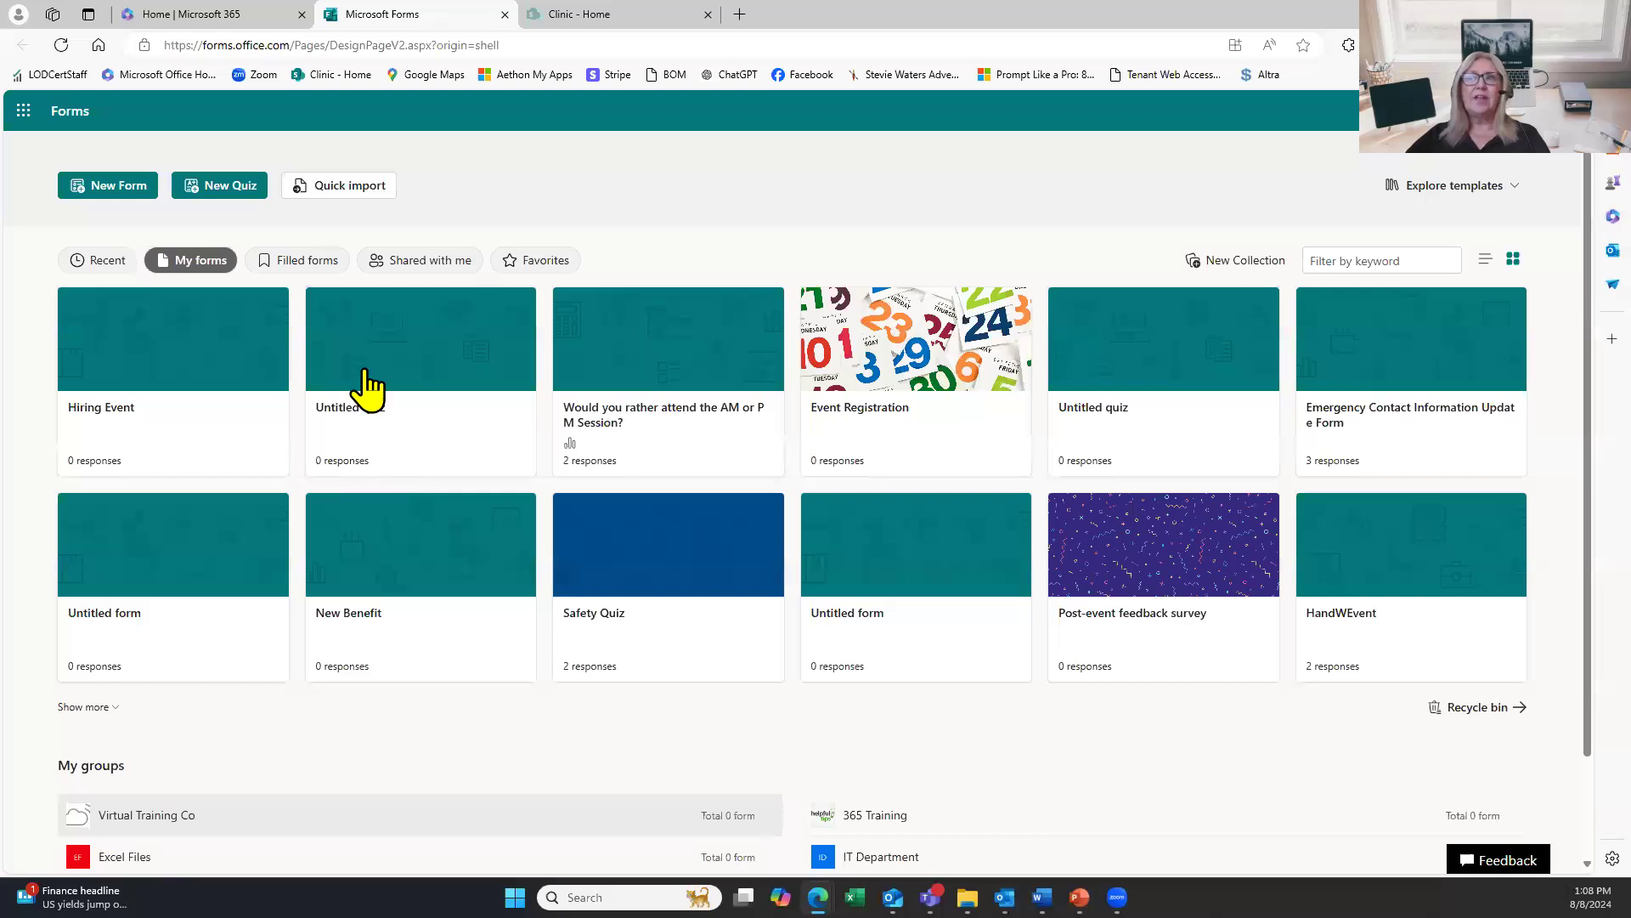
left_click(306, 260)
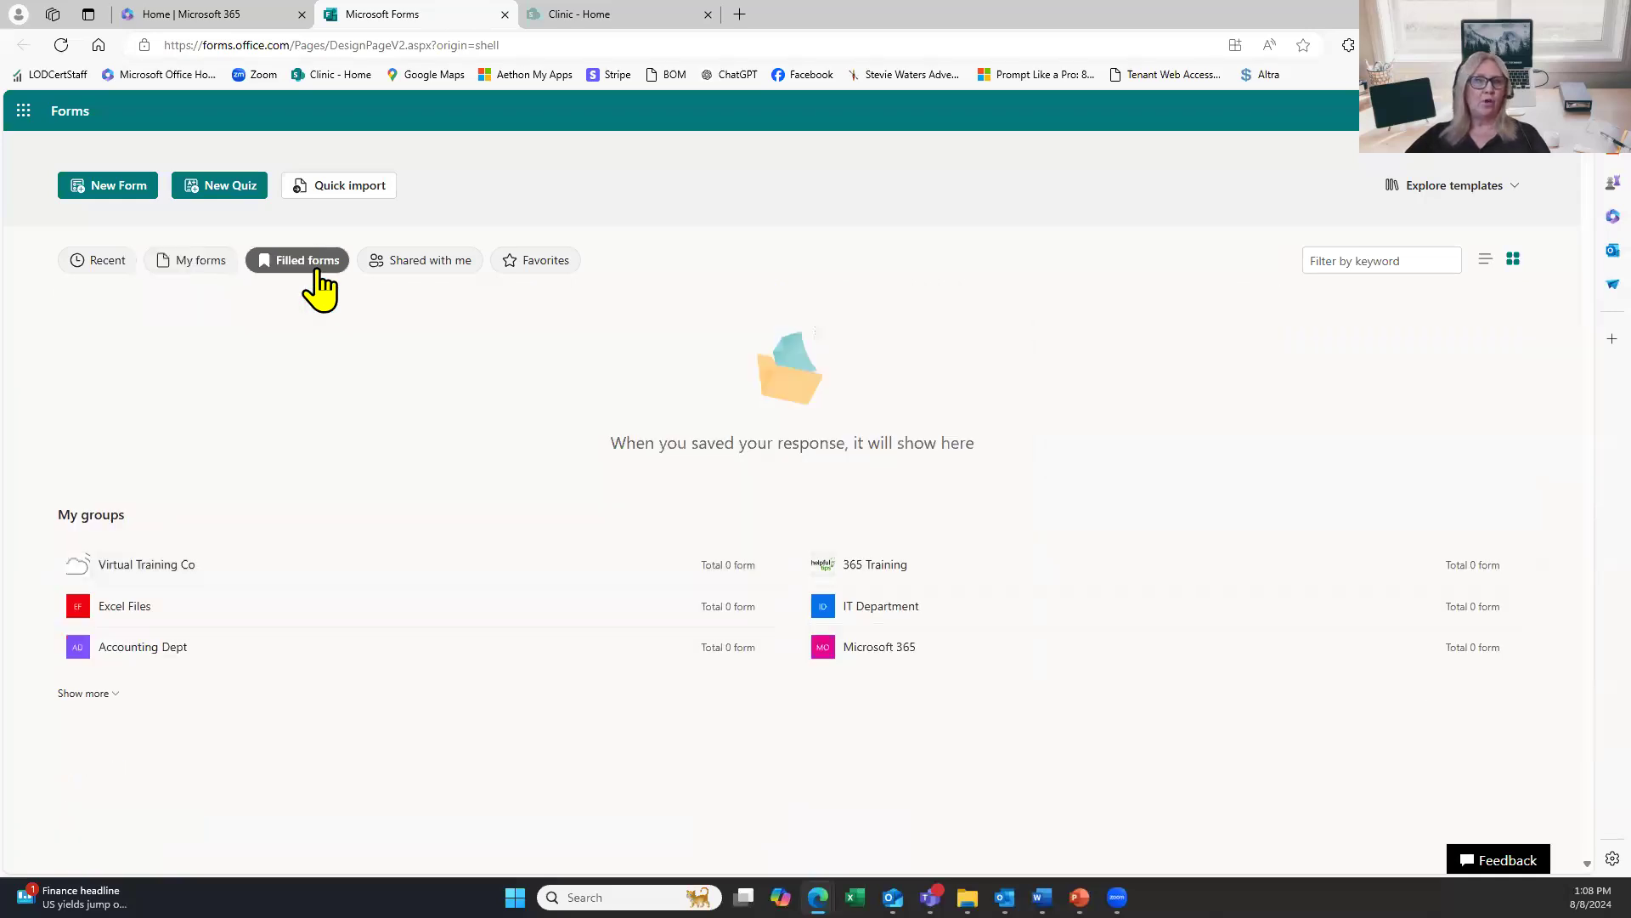
left_click(395, 265)
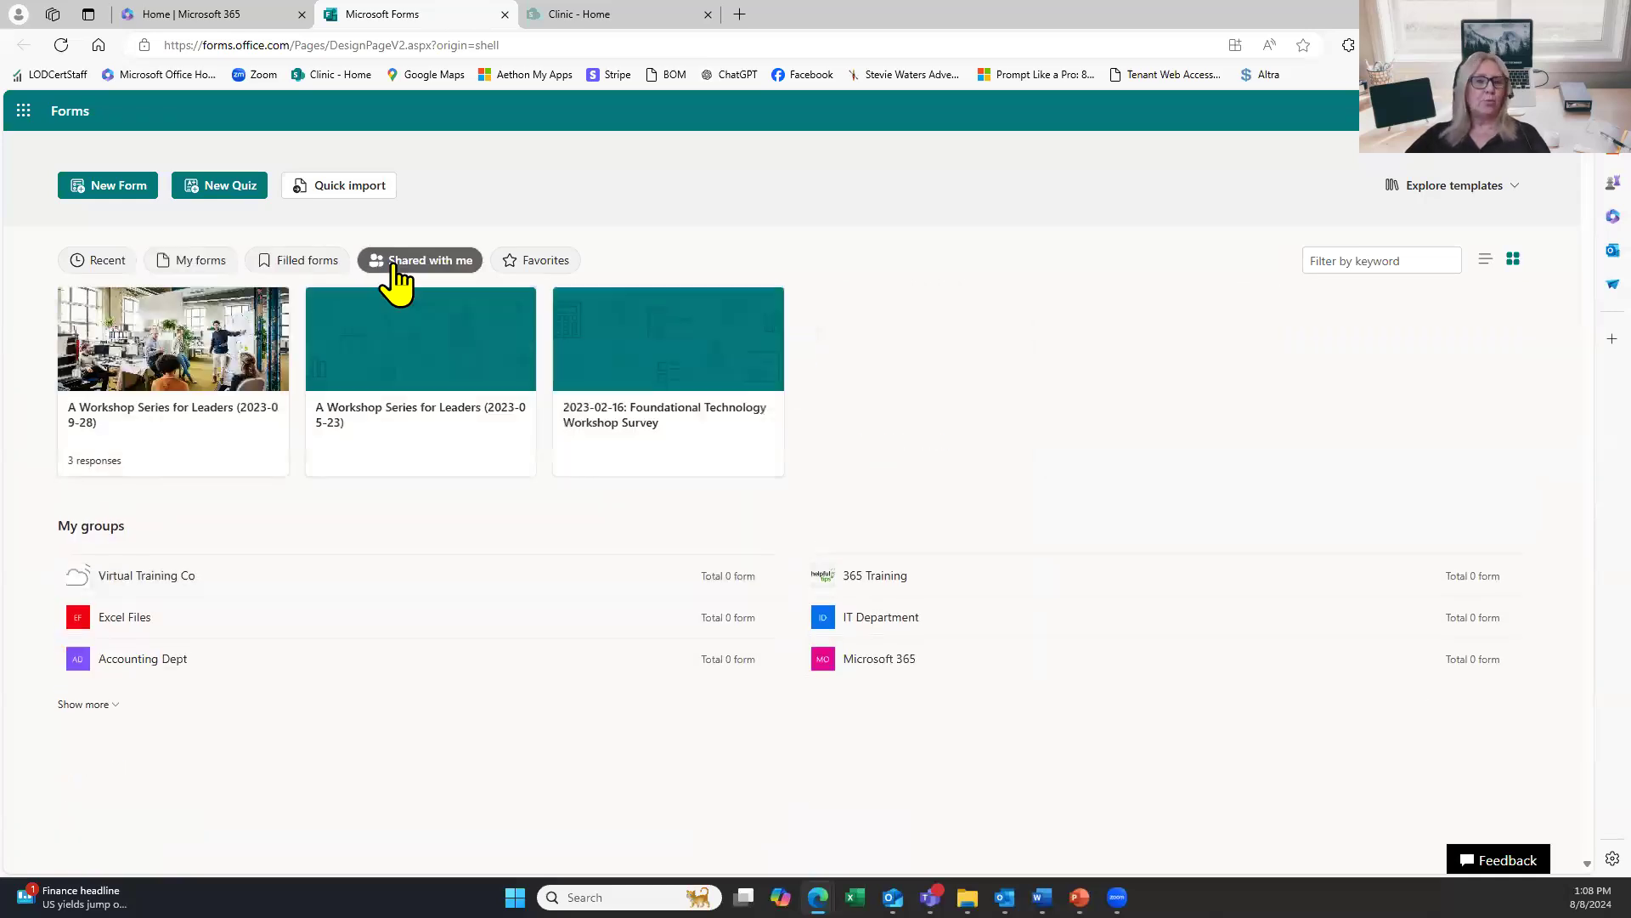
left_click(531, 264)
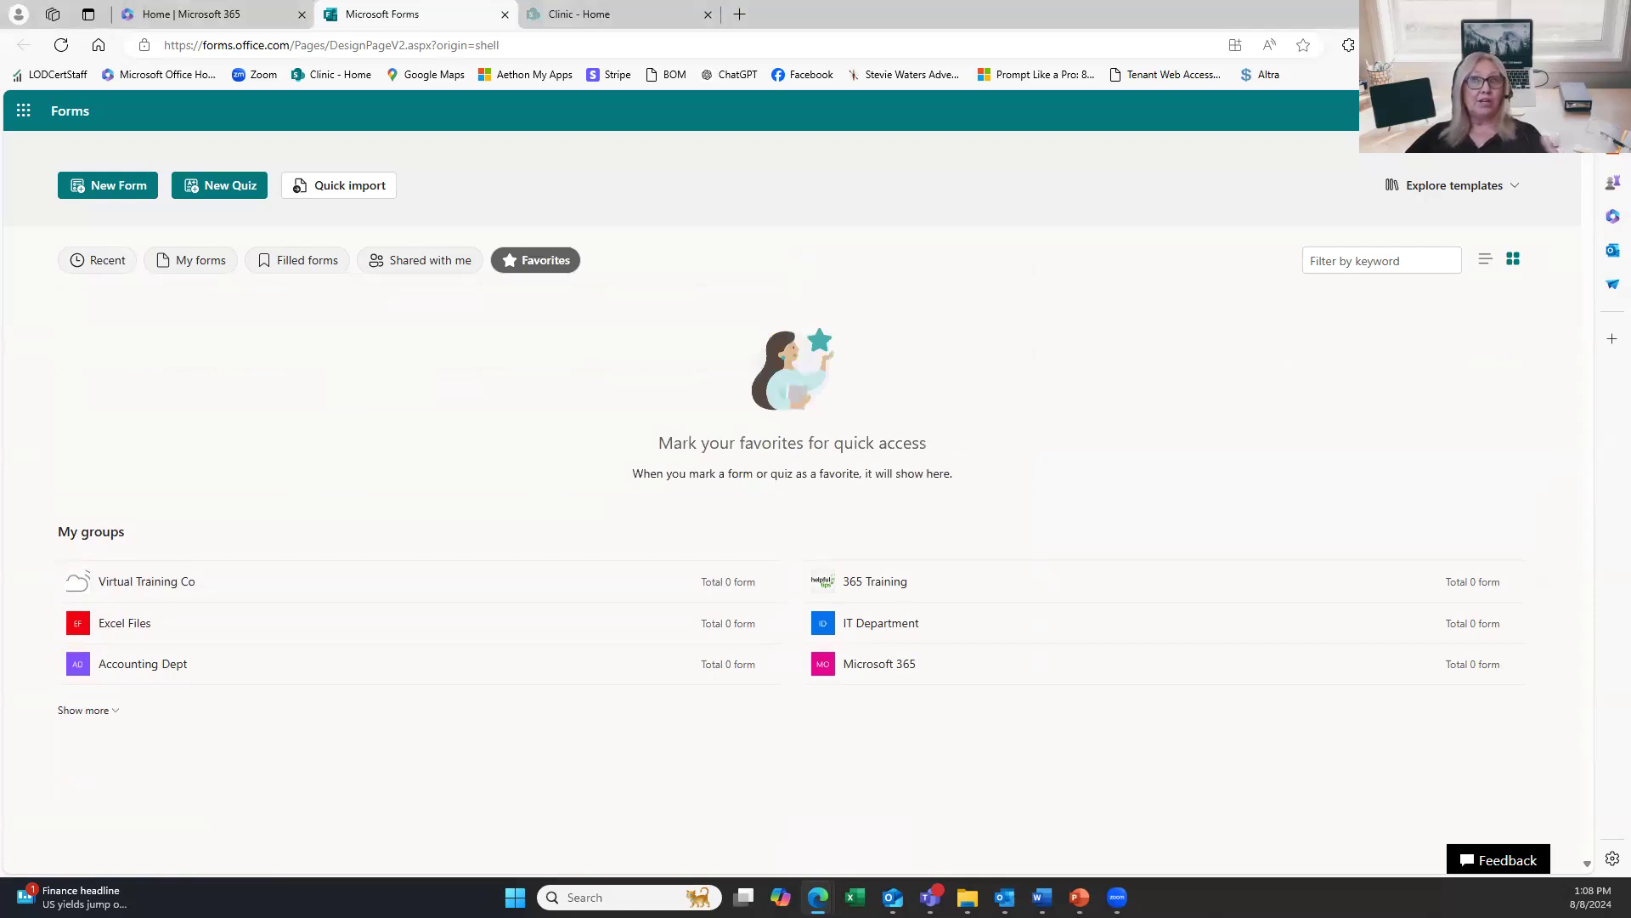
left_click(92, 263)
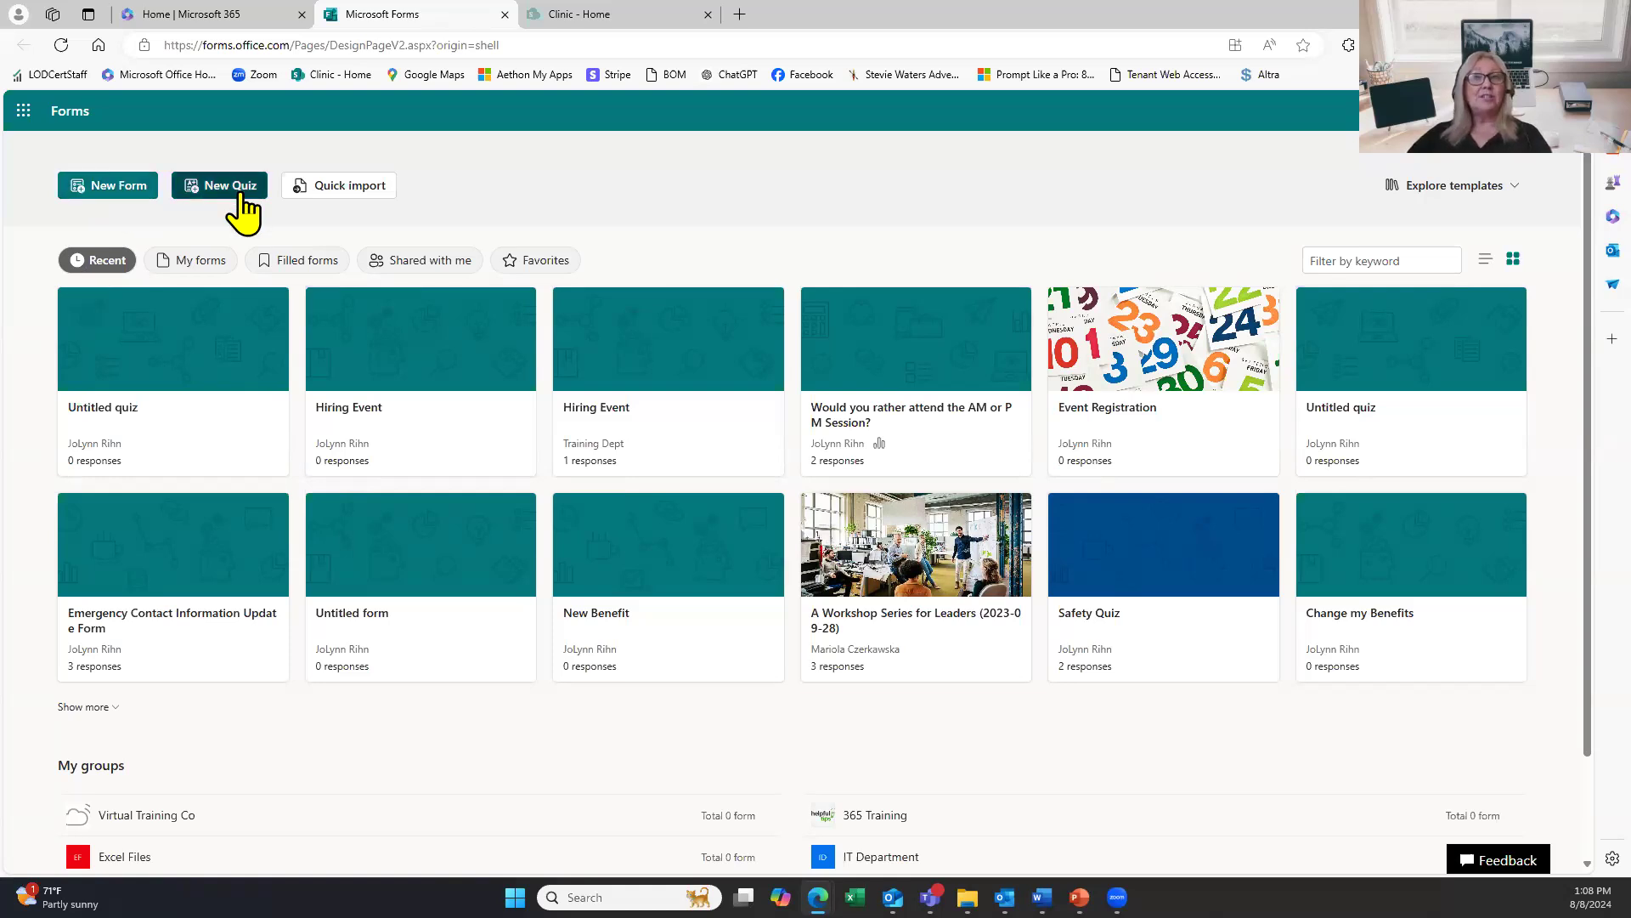
Create a new blank form from the Forms home page.
left_click(127, 193)
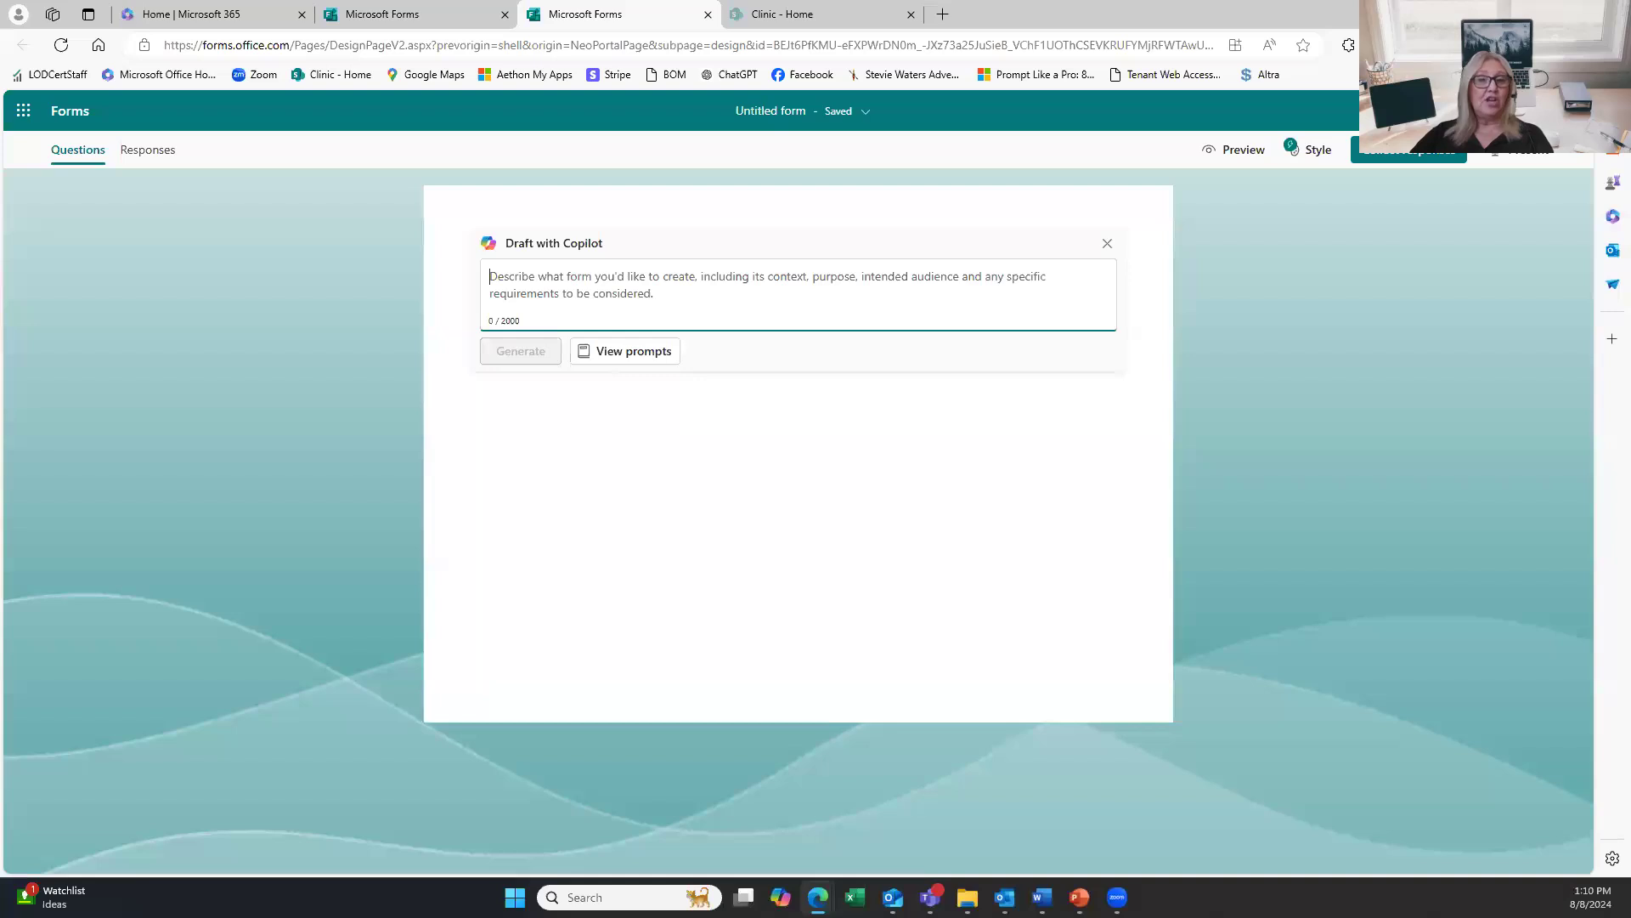
key("alt+Tab")
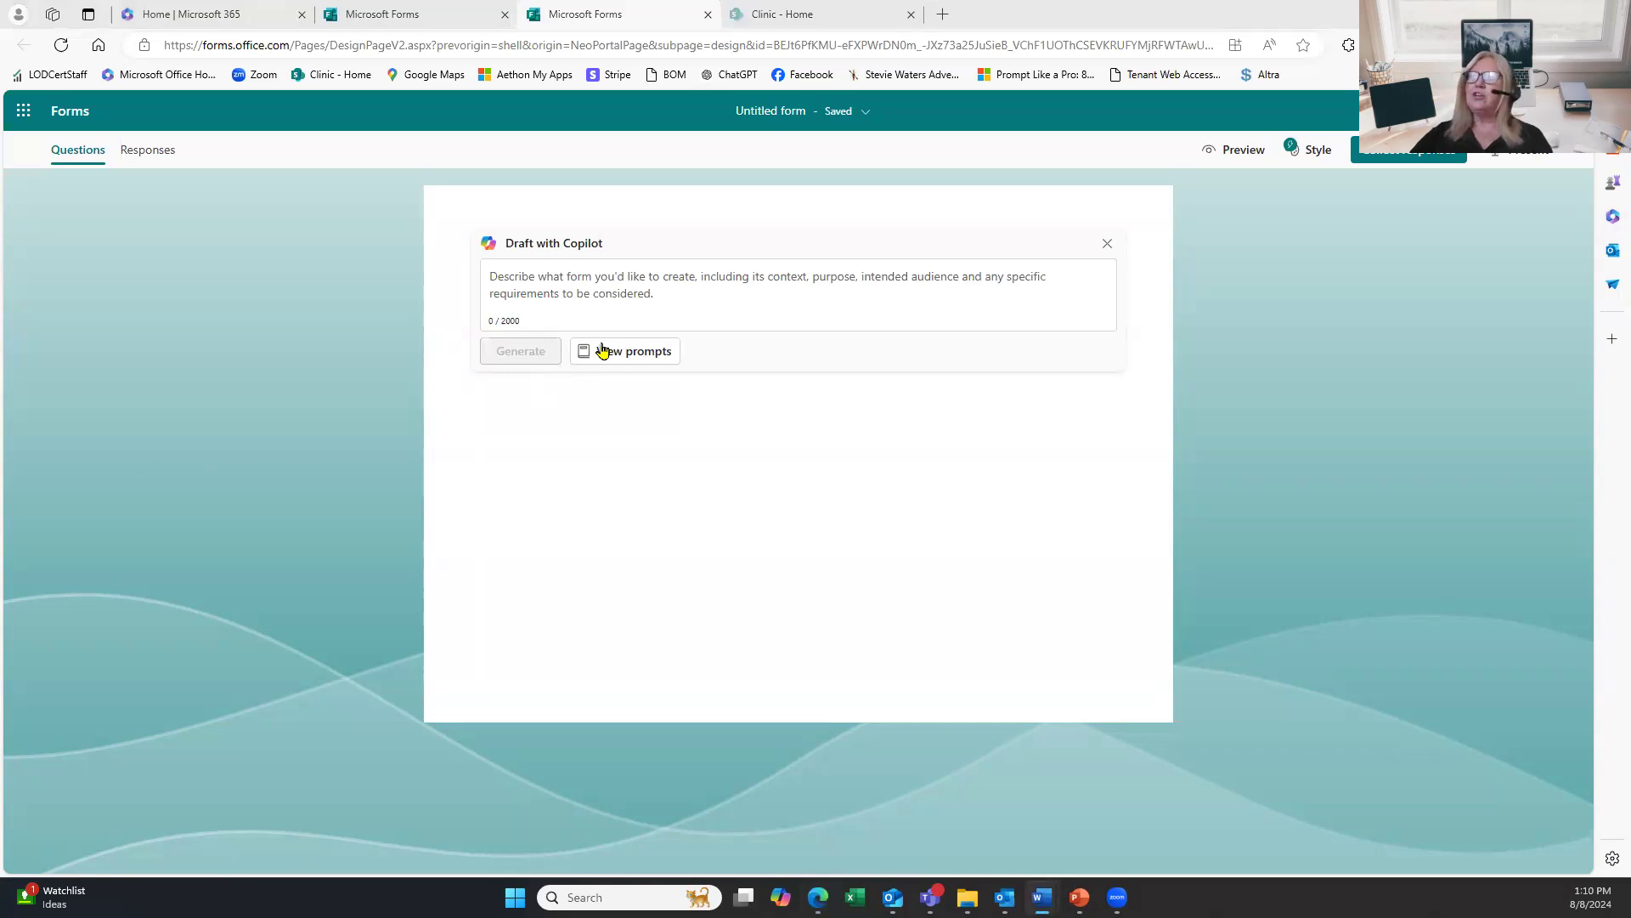
left_click(790, 117)
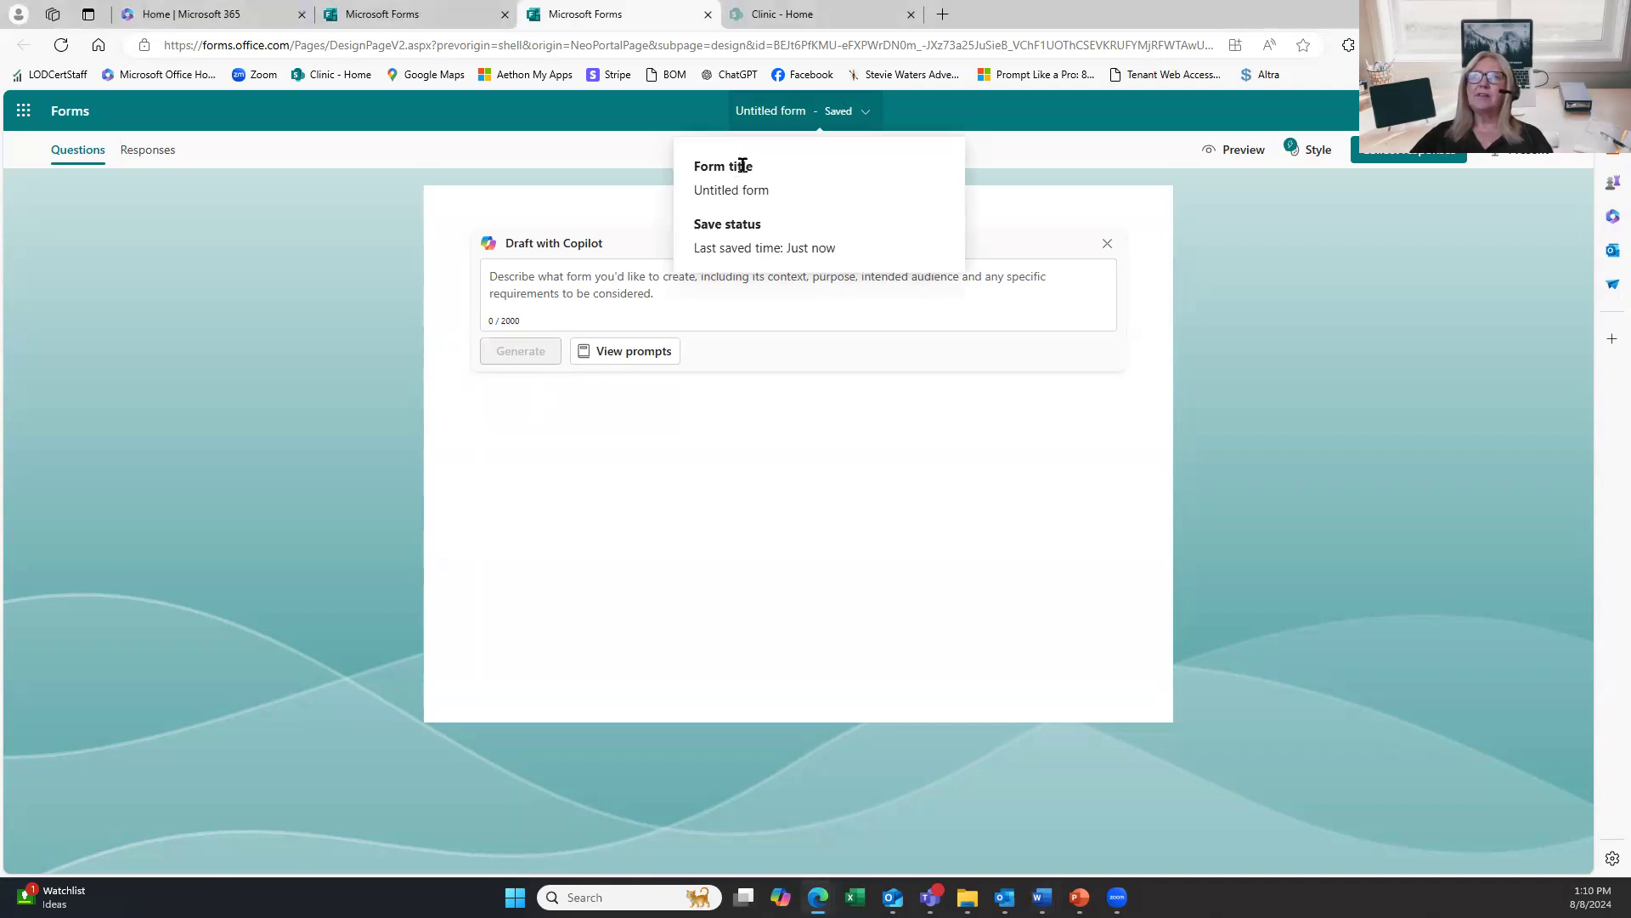
left_click_drag(762, 187, 669, 170)
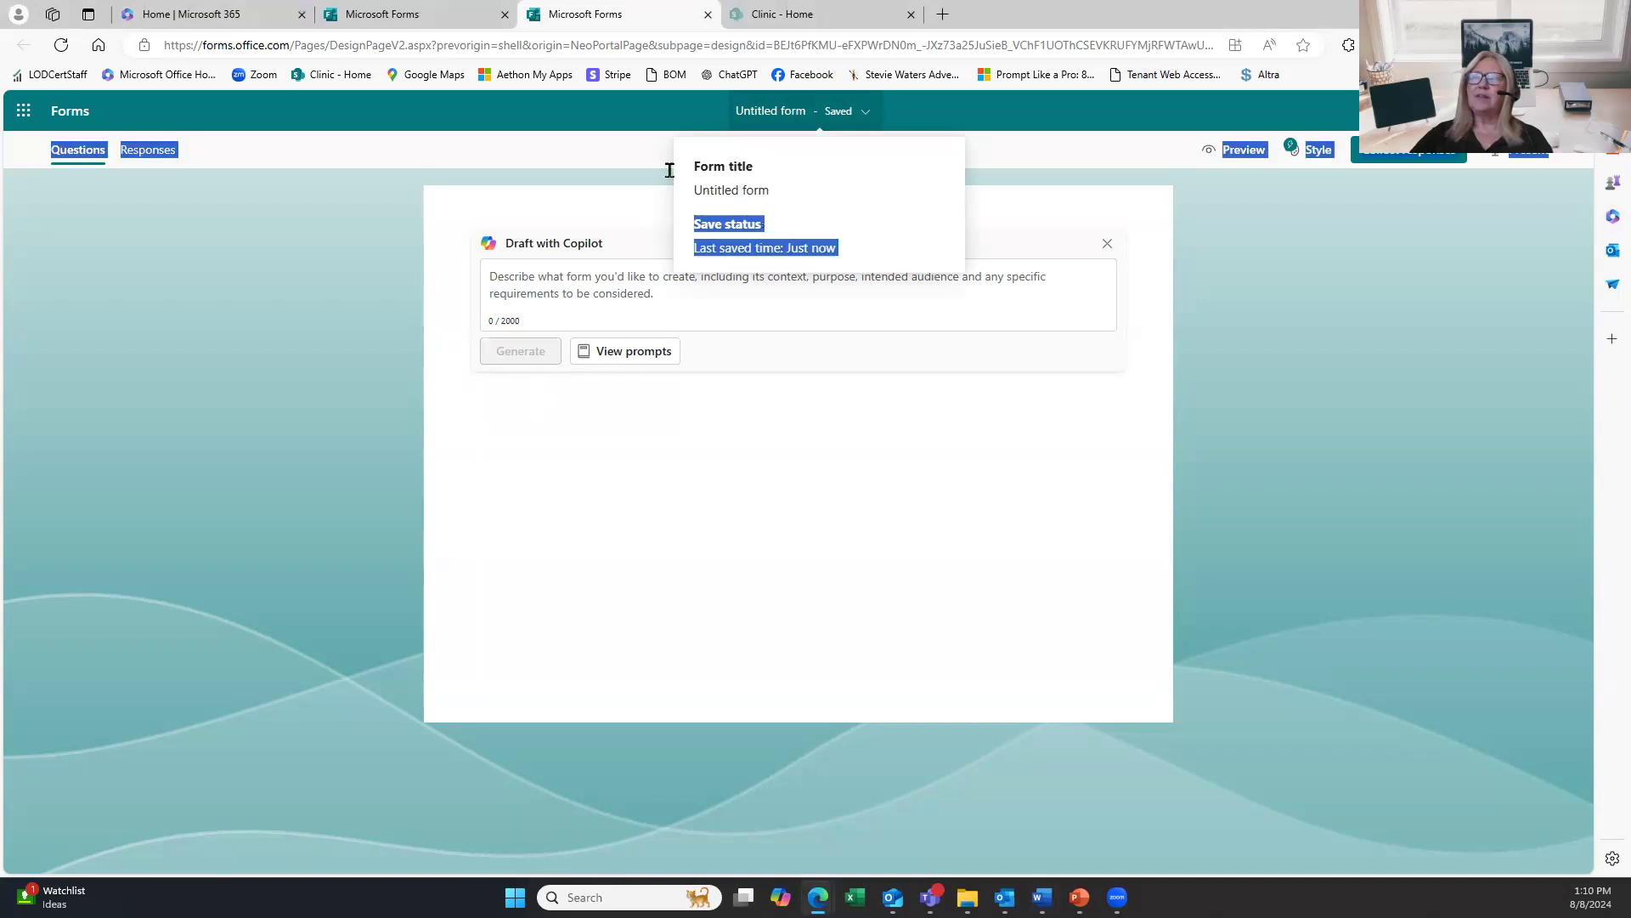
left_click(766, 195)
left_click_drag(777, 188, 695, 185)
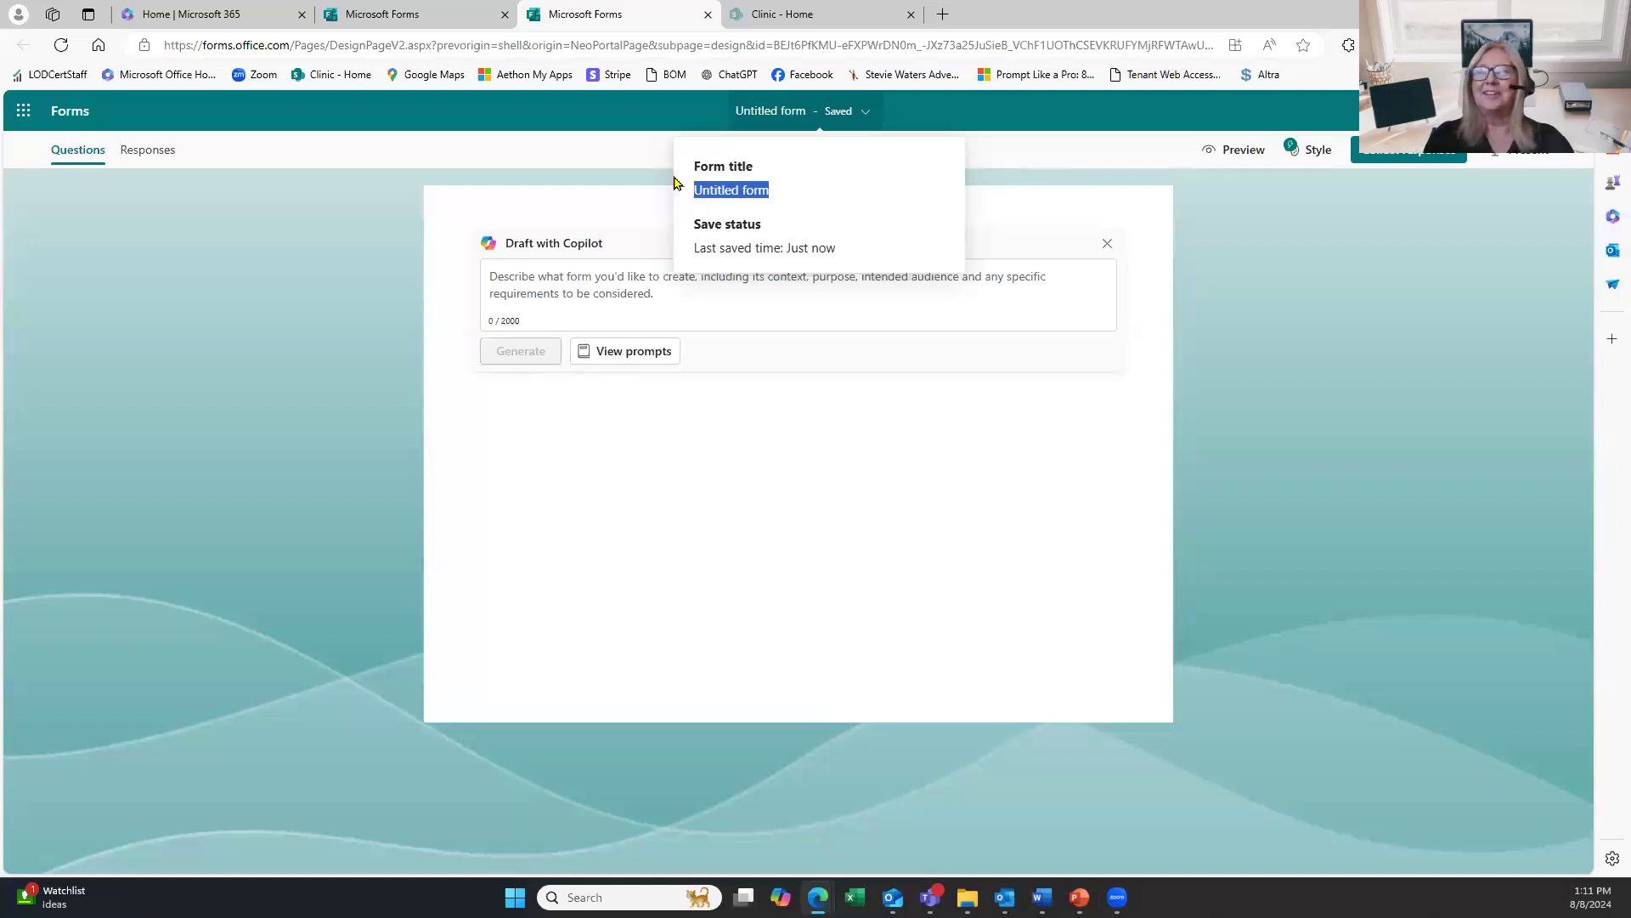
left_click(529, 154)
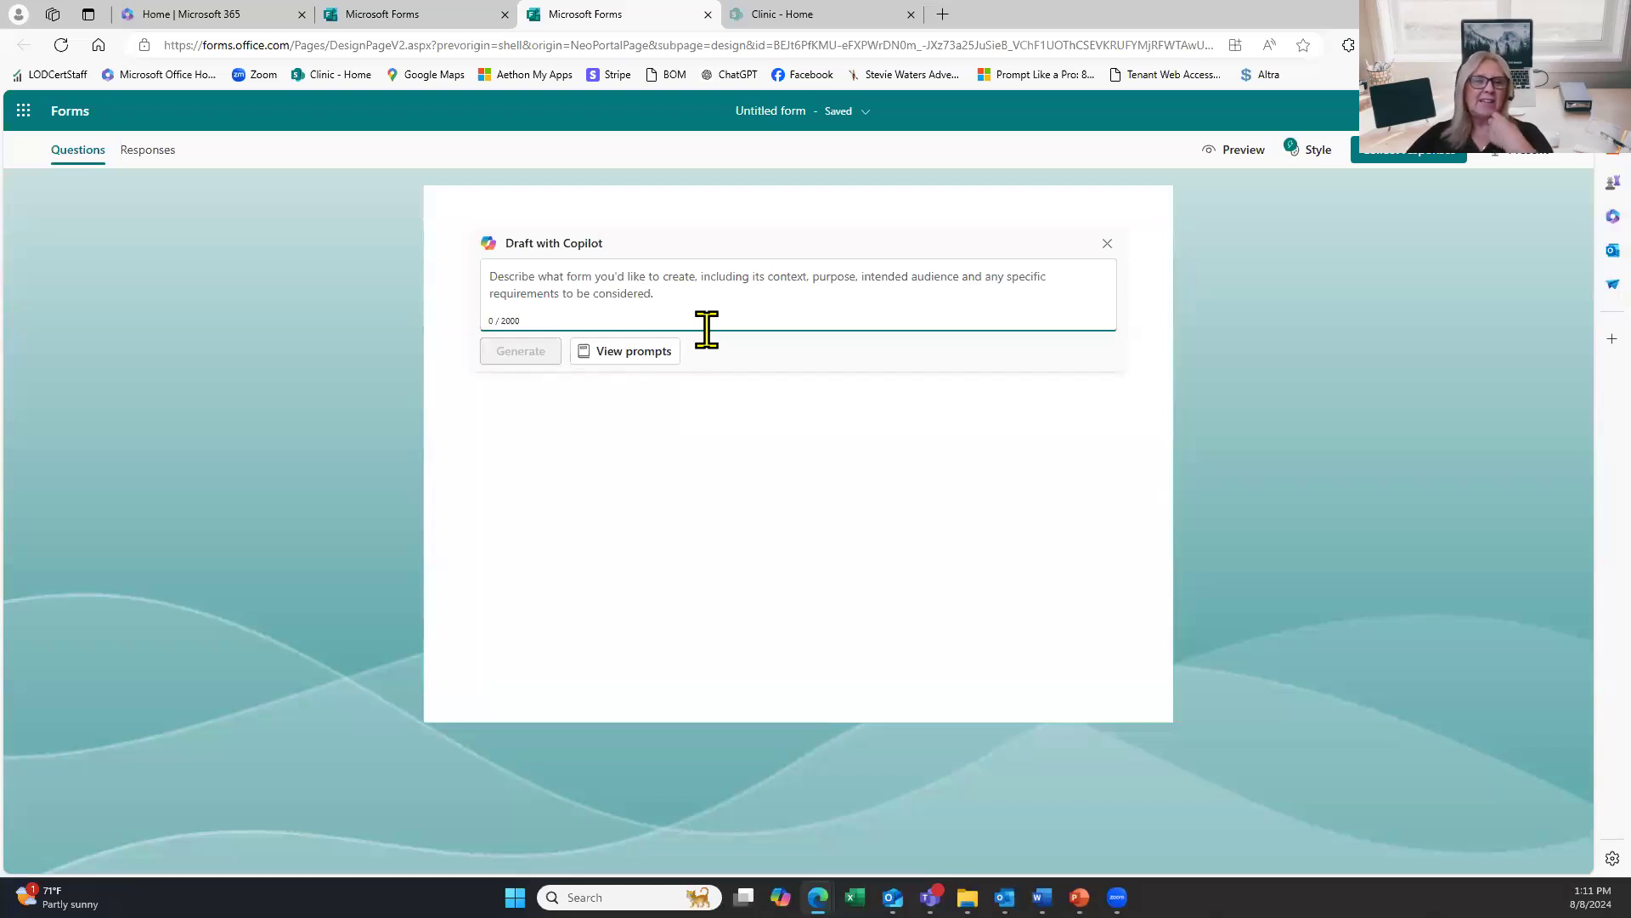
Dismiss the Copilot prompt, title the form 'Purchase Order Form', and bring up the image-insertion pane.
left_click(1108, 245)
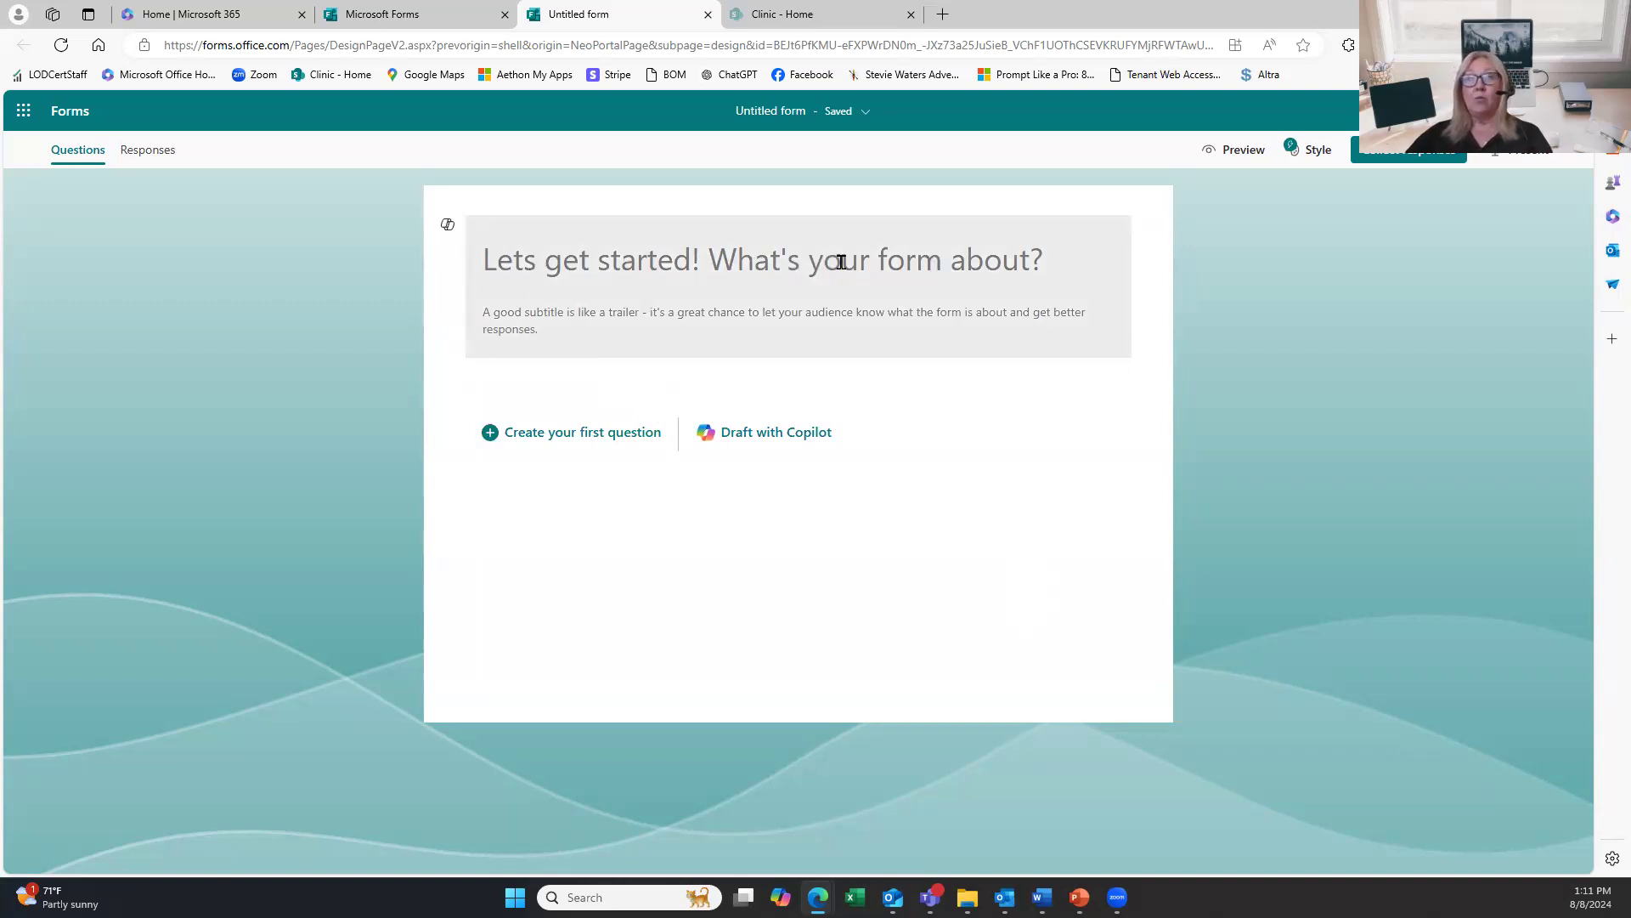
left_click(573, 261)
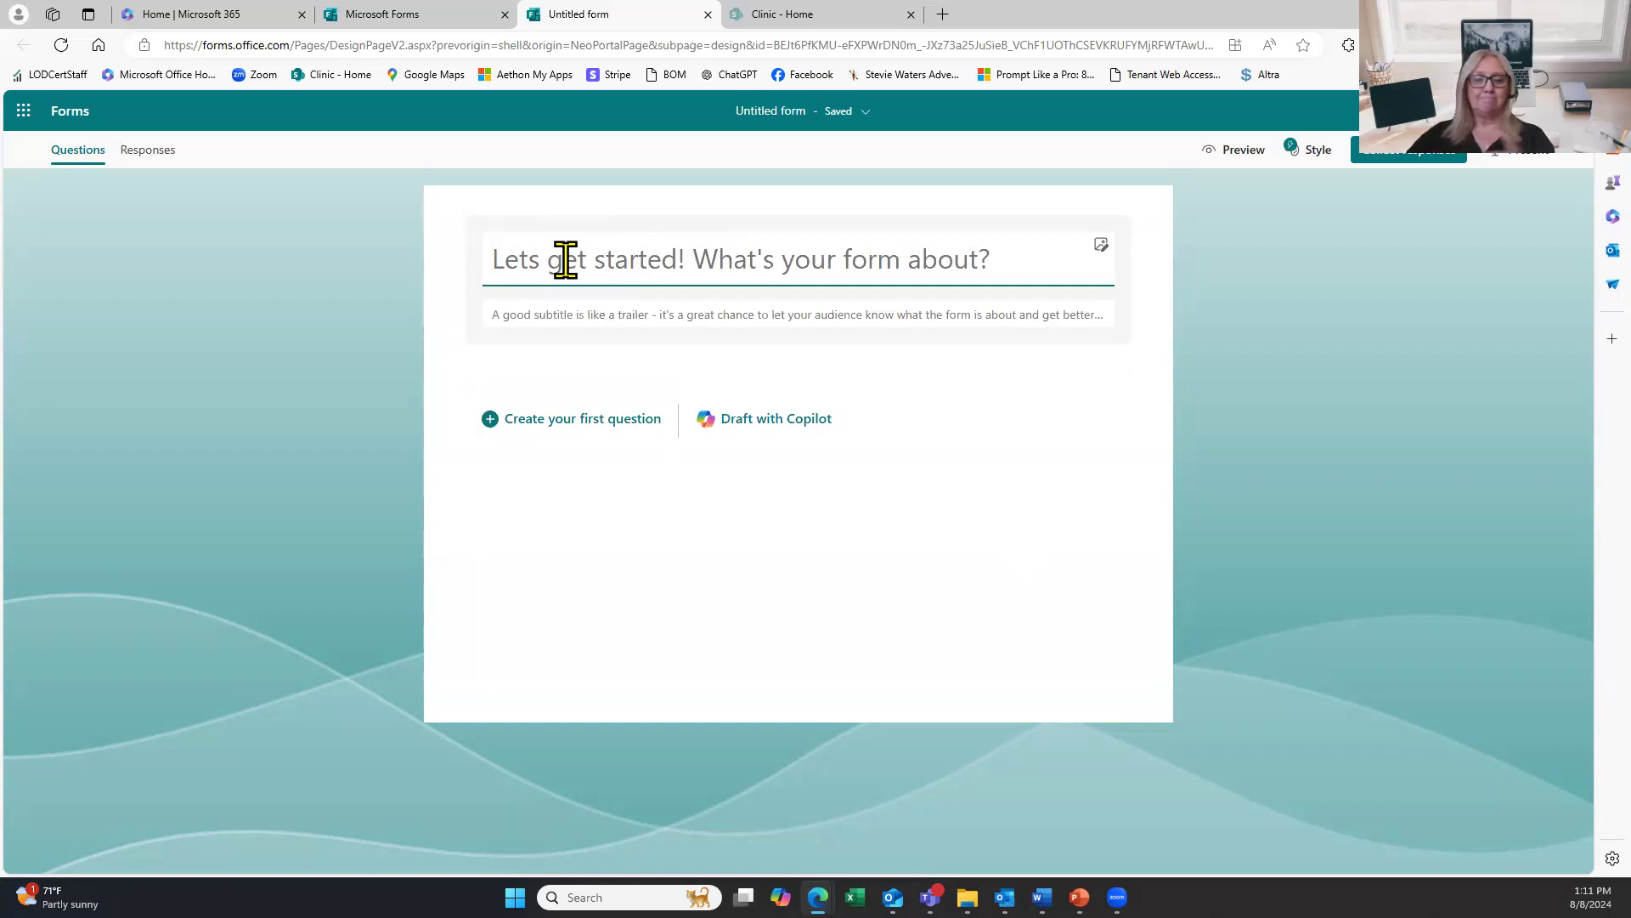
type("Prchas")
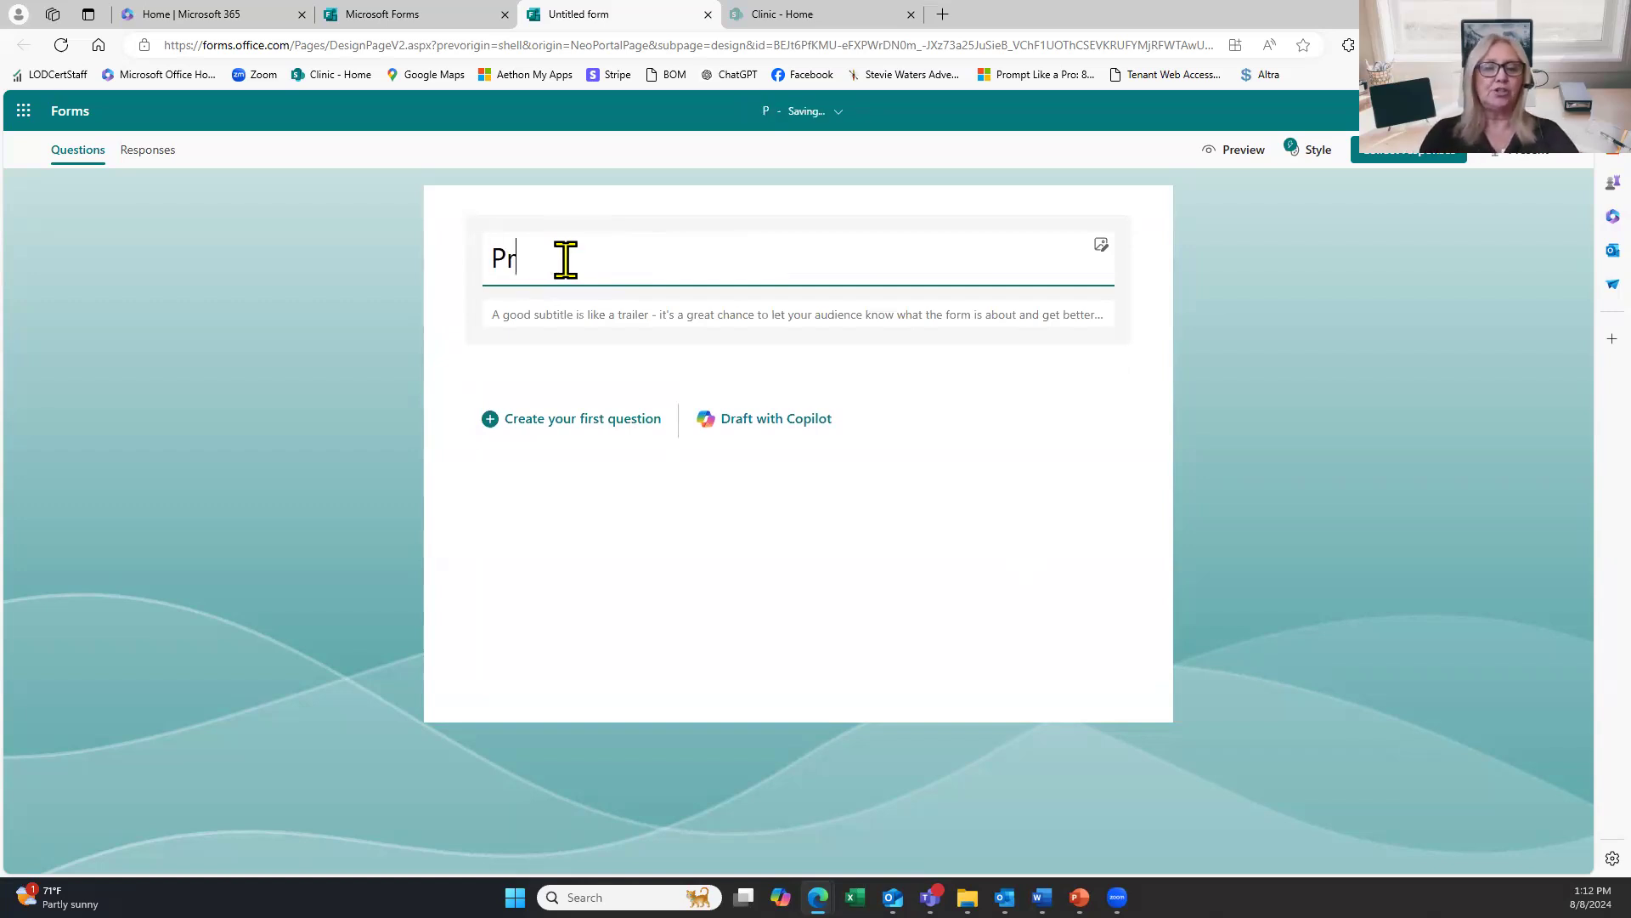
key("BackSpace")
key("BackSpace")
key("BackSpace")
key("BackSpace")
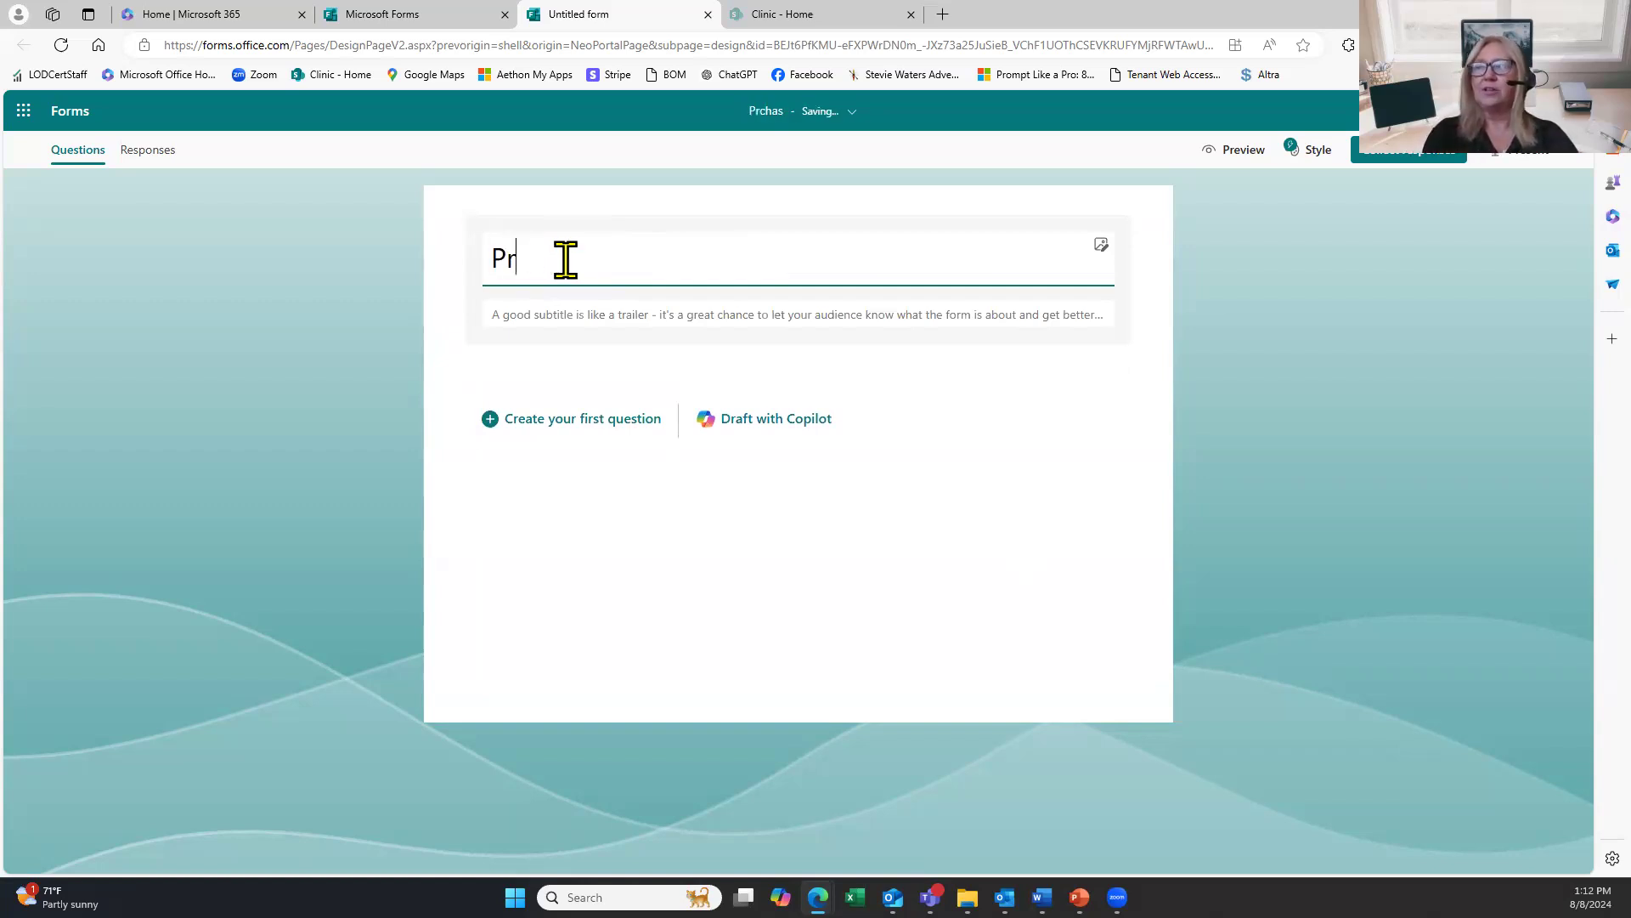
key("BackSpace")
type("urchase O")
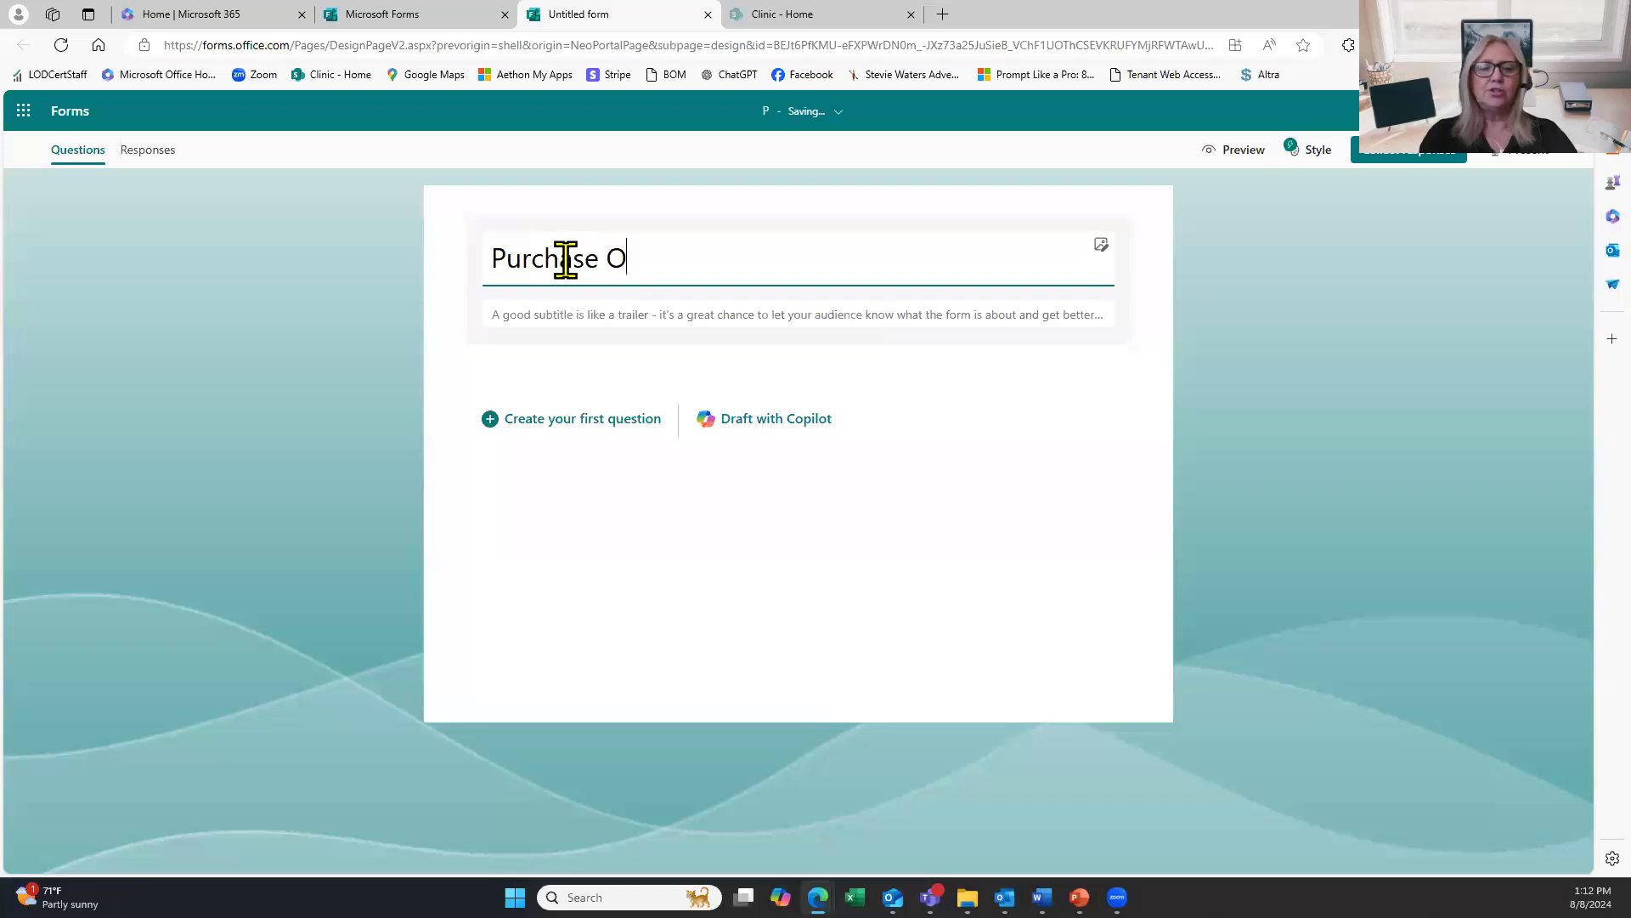
type("rder Form")
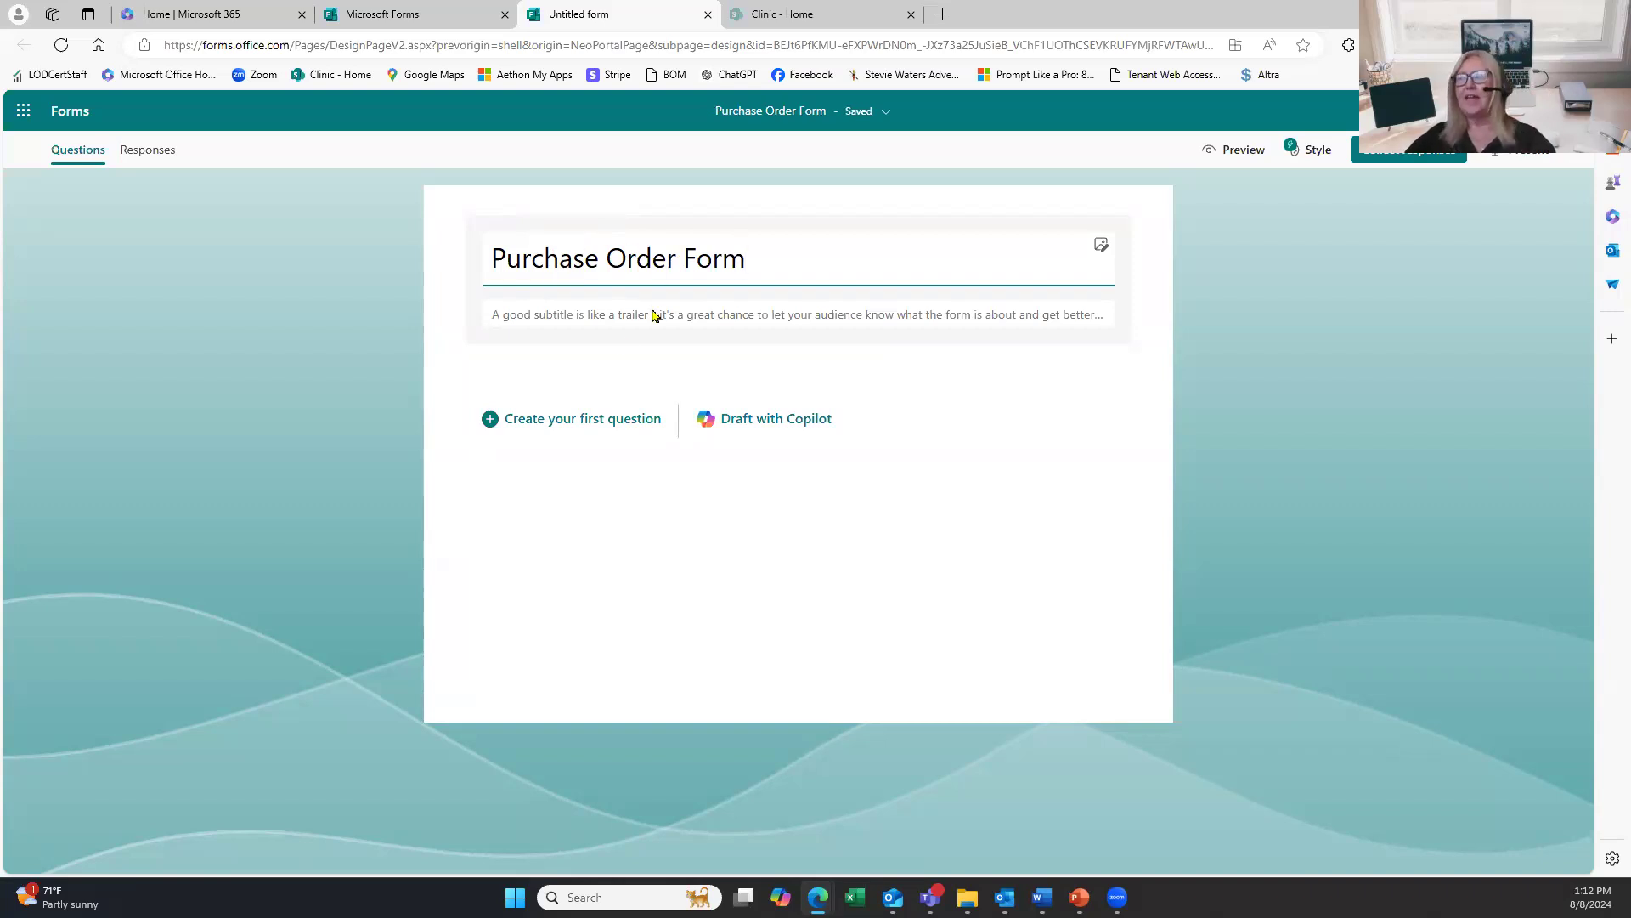
left_click(1103, 247)
left_click(706, 306)
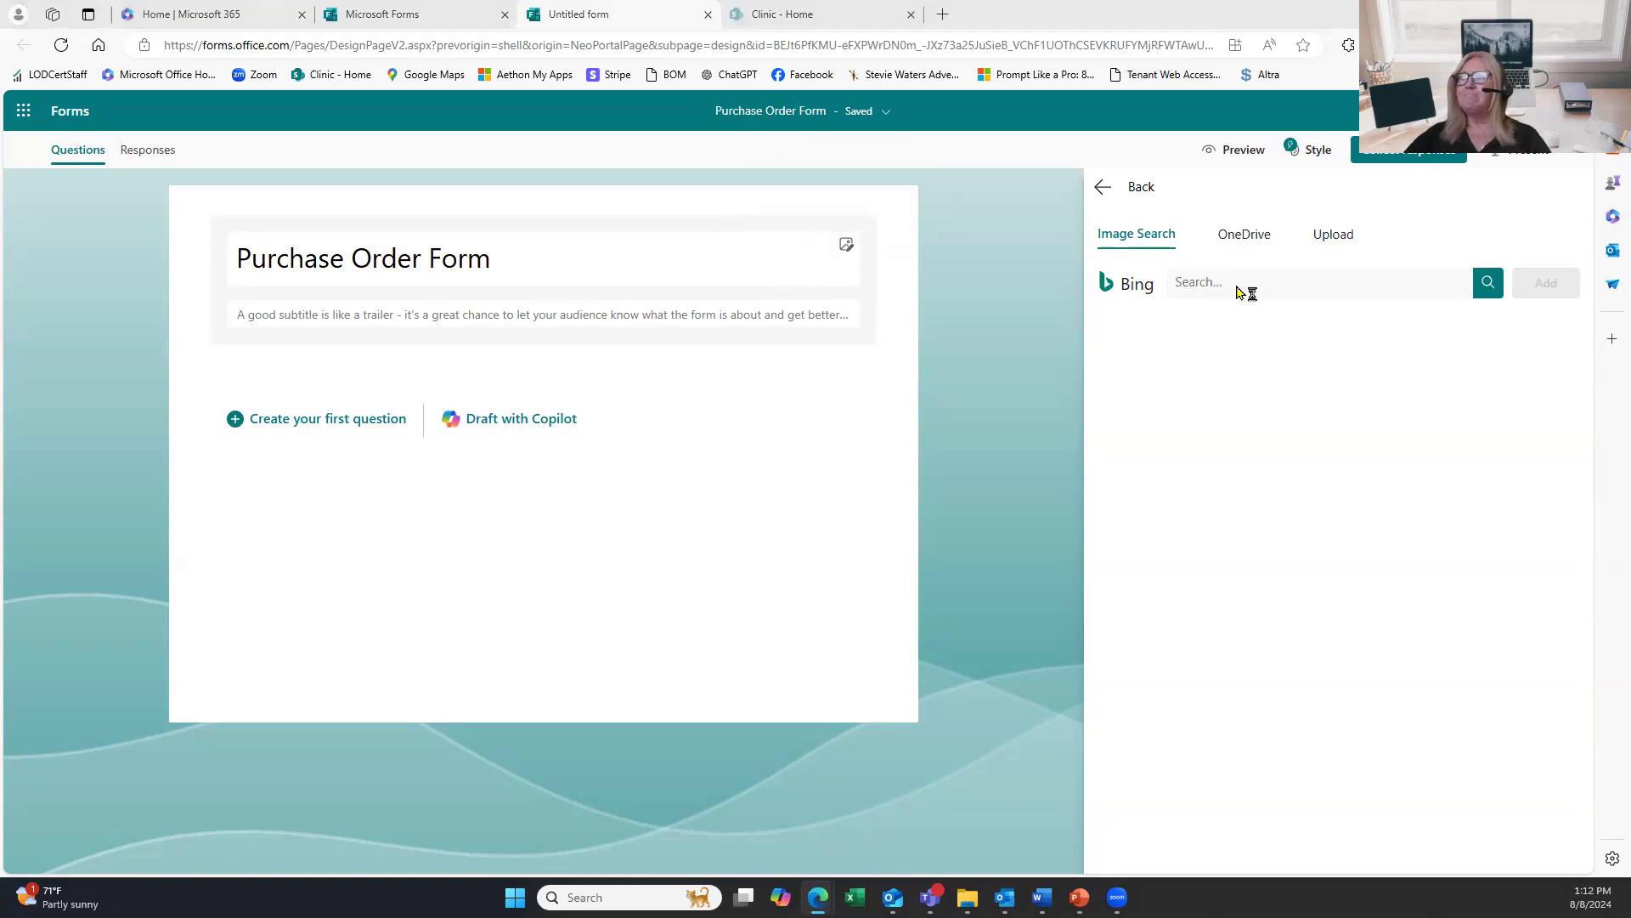
Upload the CTC logo image from the Marketing > Logos folder.
left_click(1332, 239)
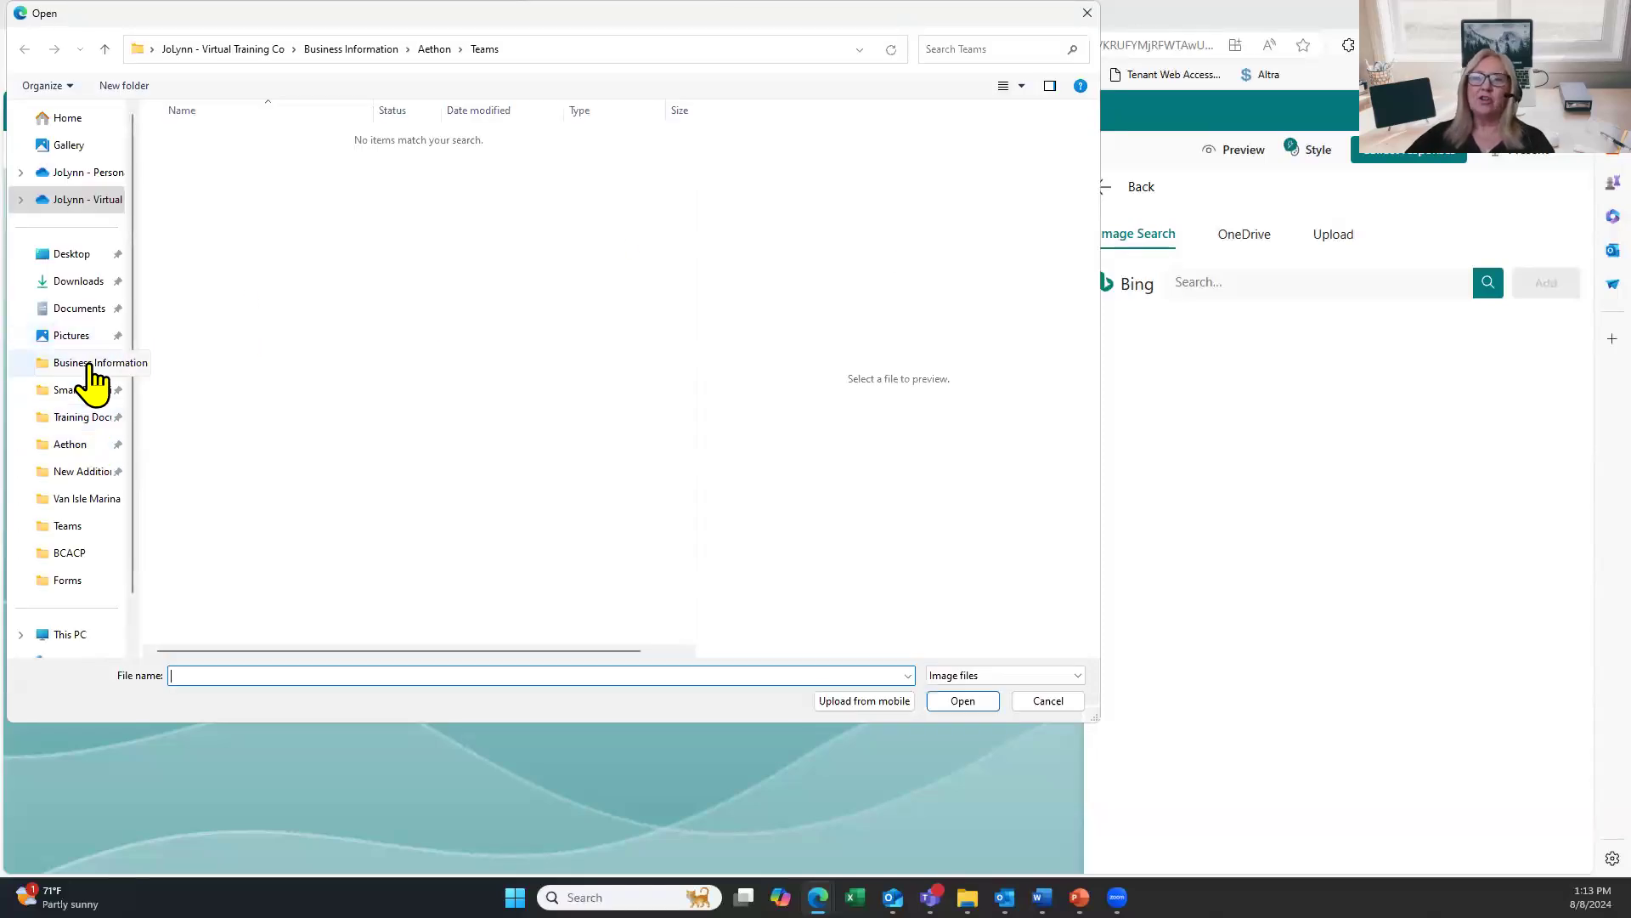
left_click(91, 364)
scroll(214, 344, "down", 18)
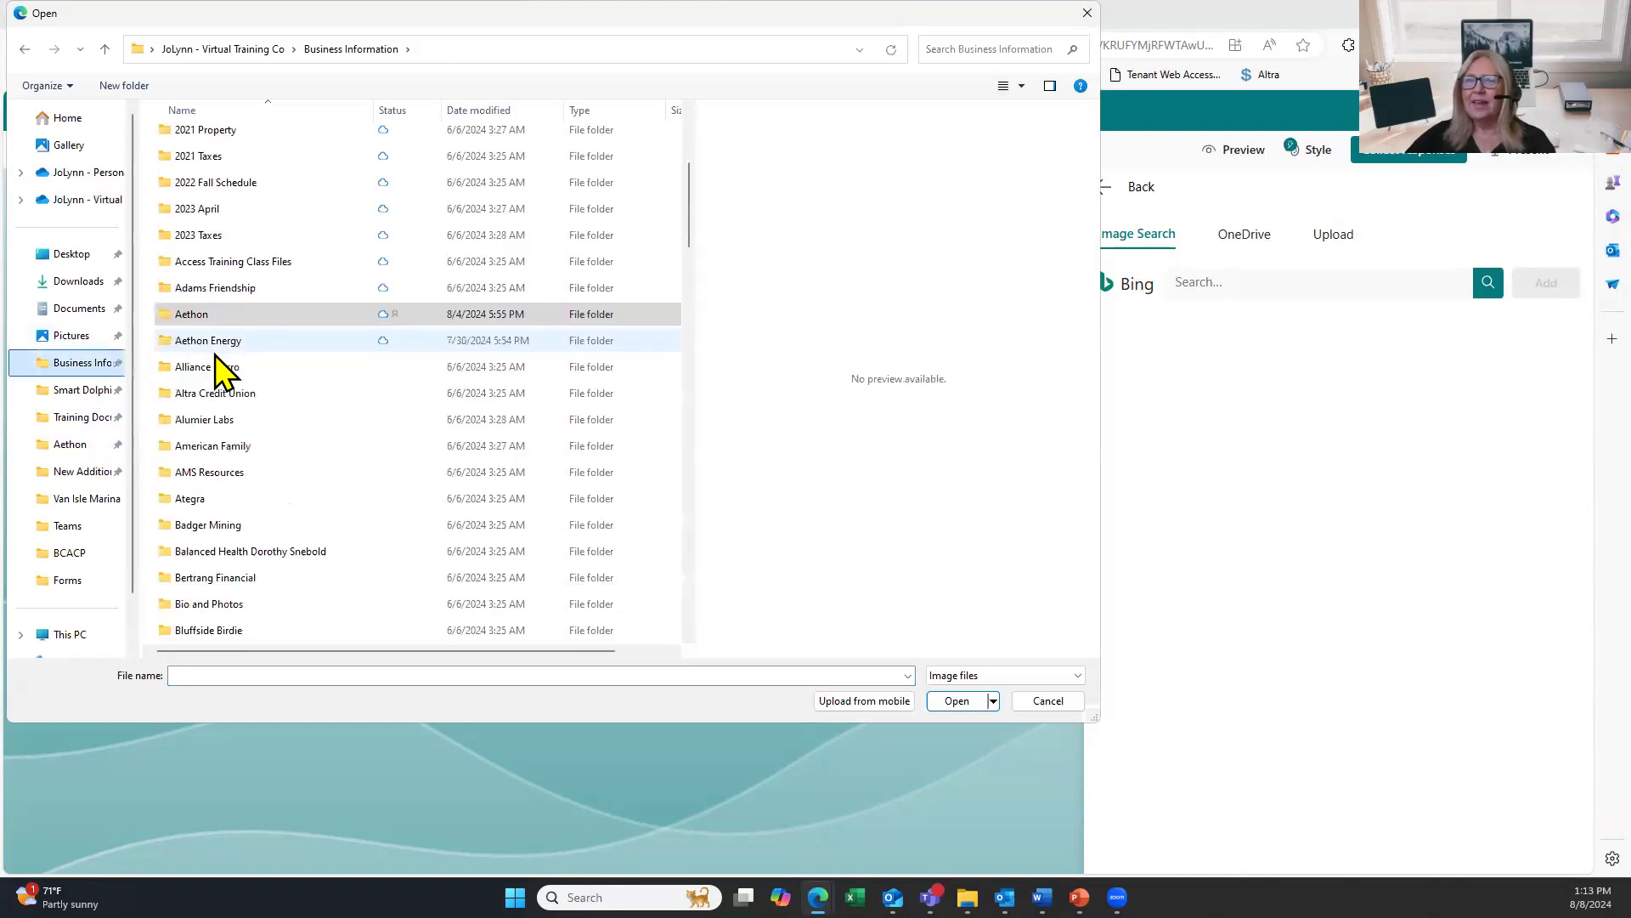
scroll(214, 394, "down", 6)
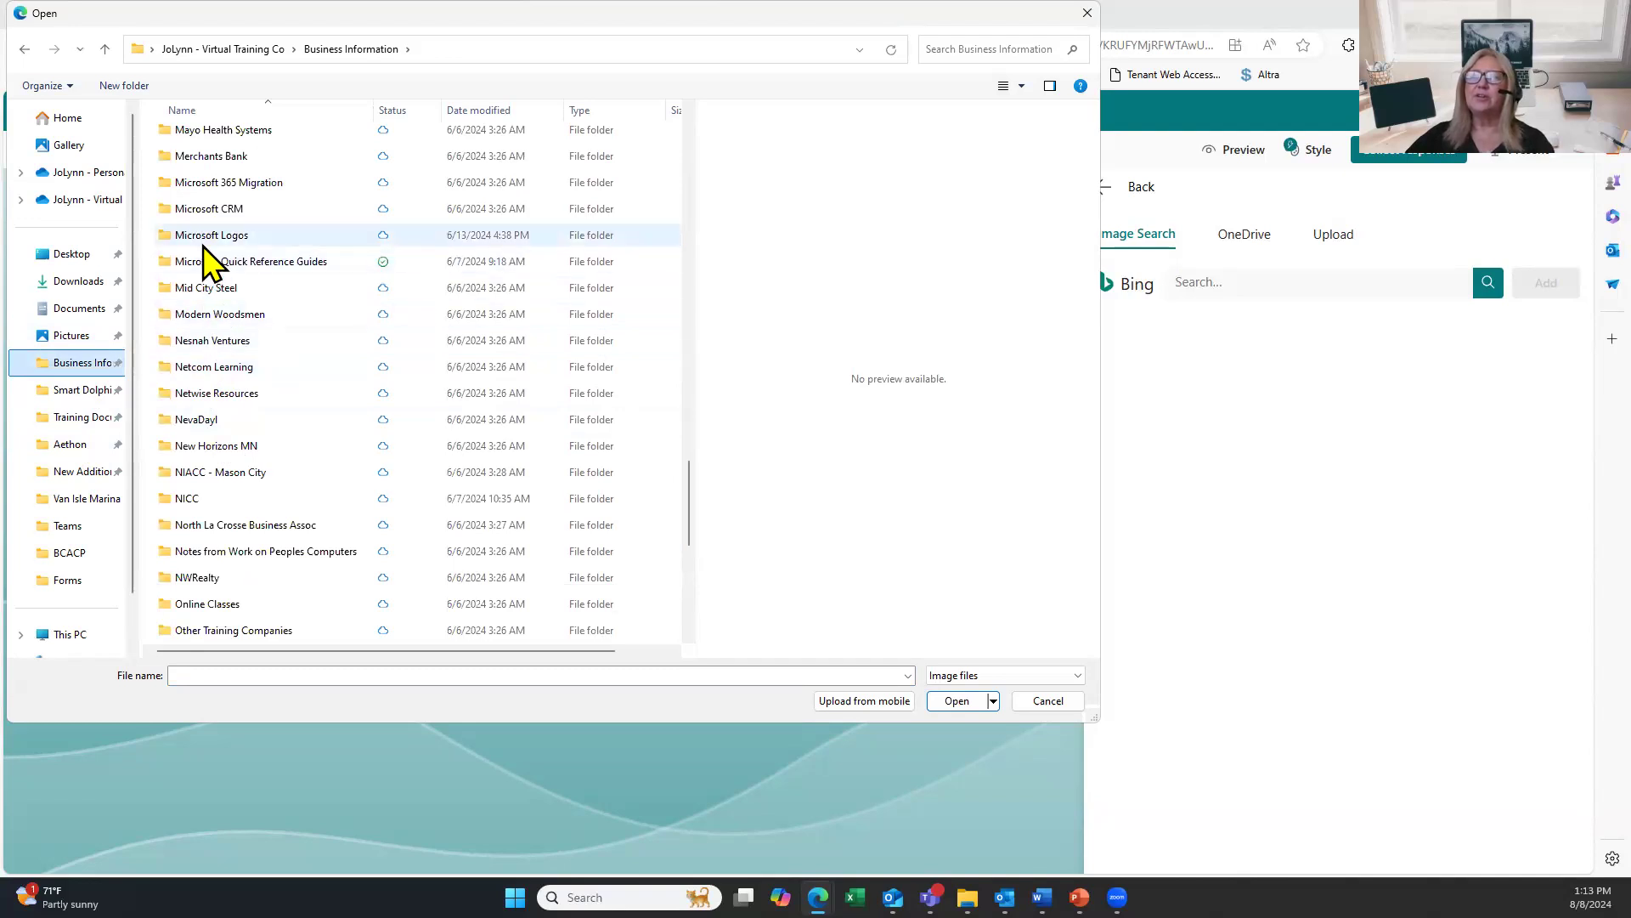
scroll(202, 244, "up", 3)
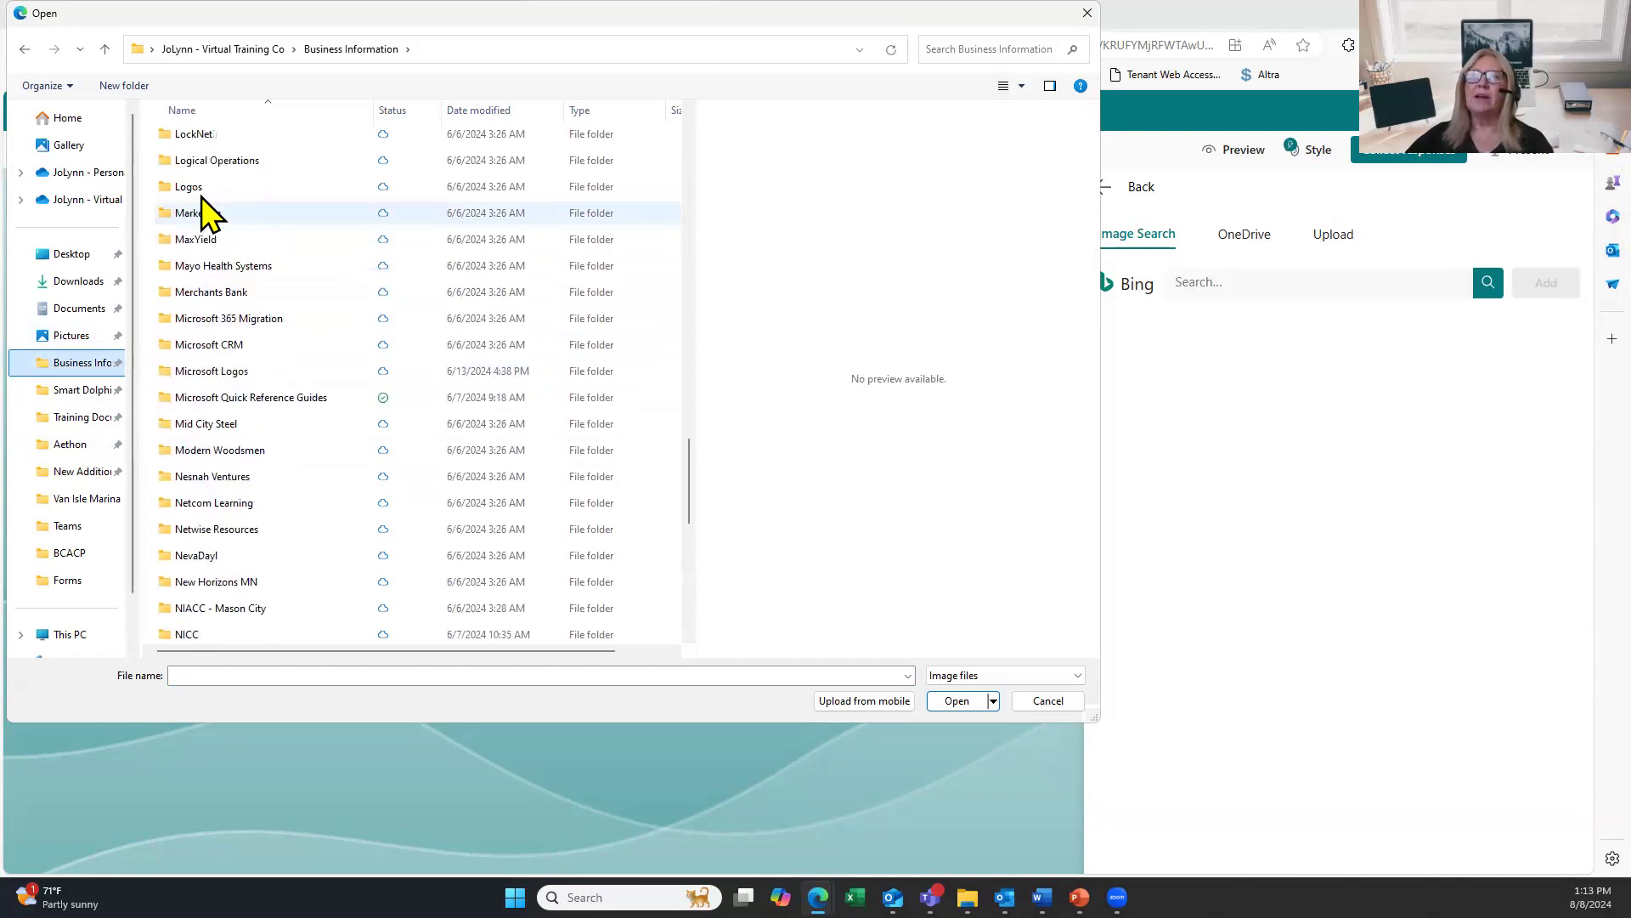
left_click(200, 214)
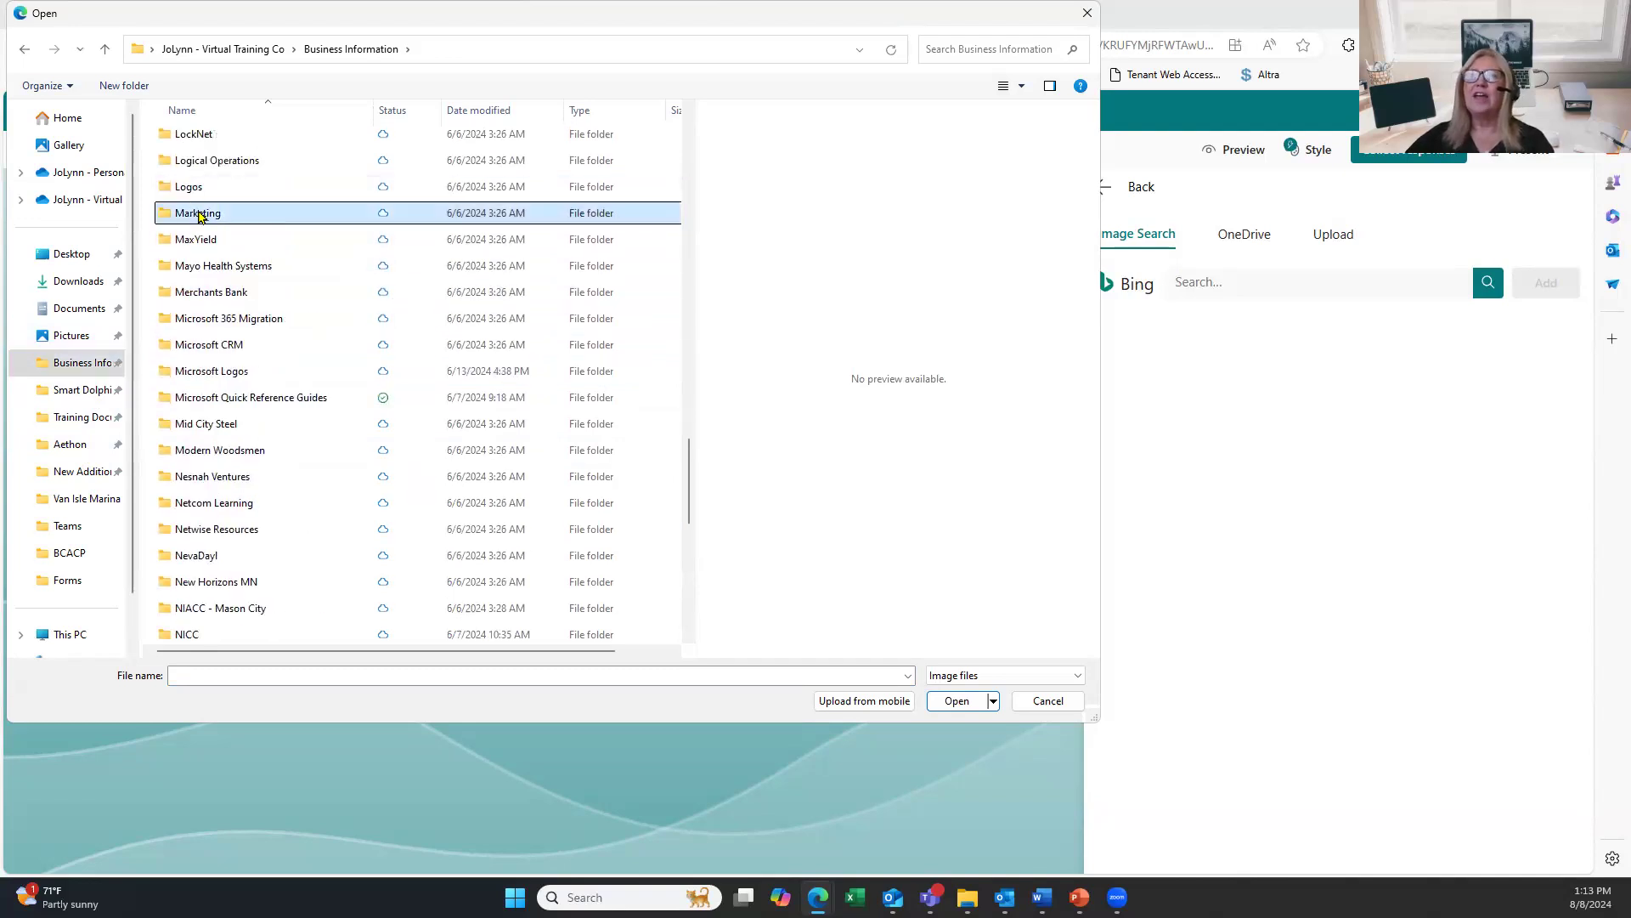
double_click(201, 212)
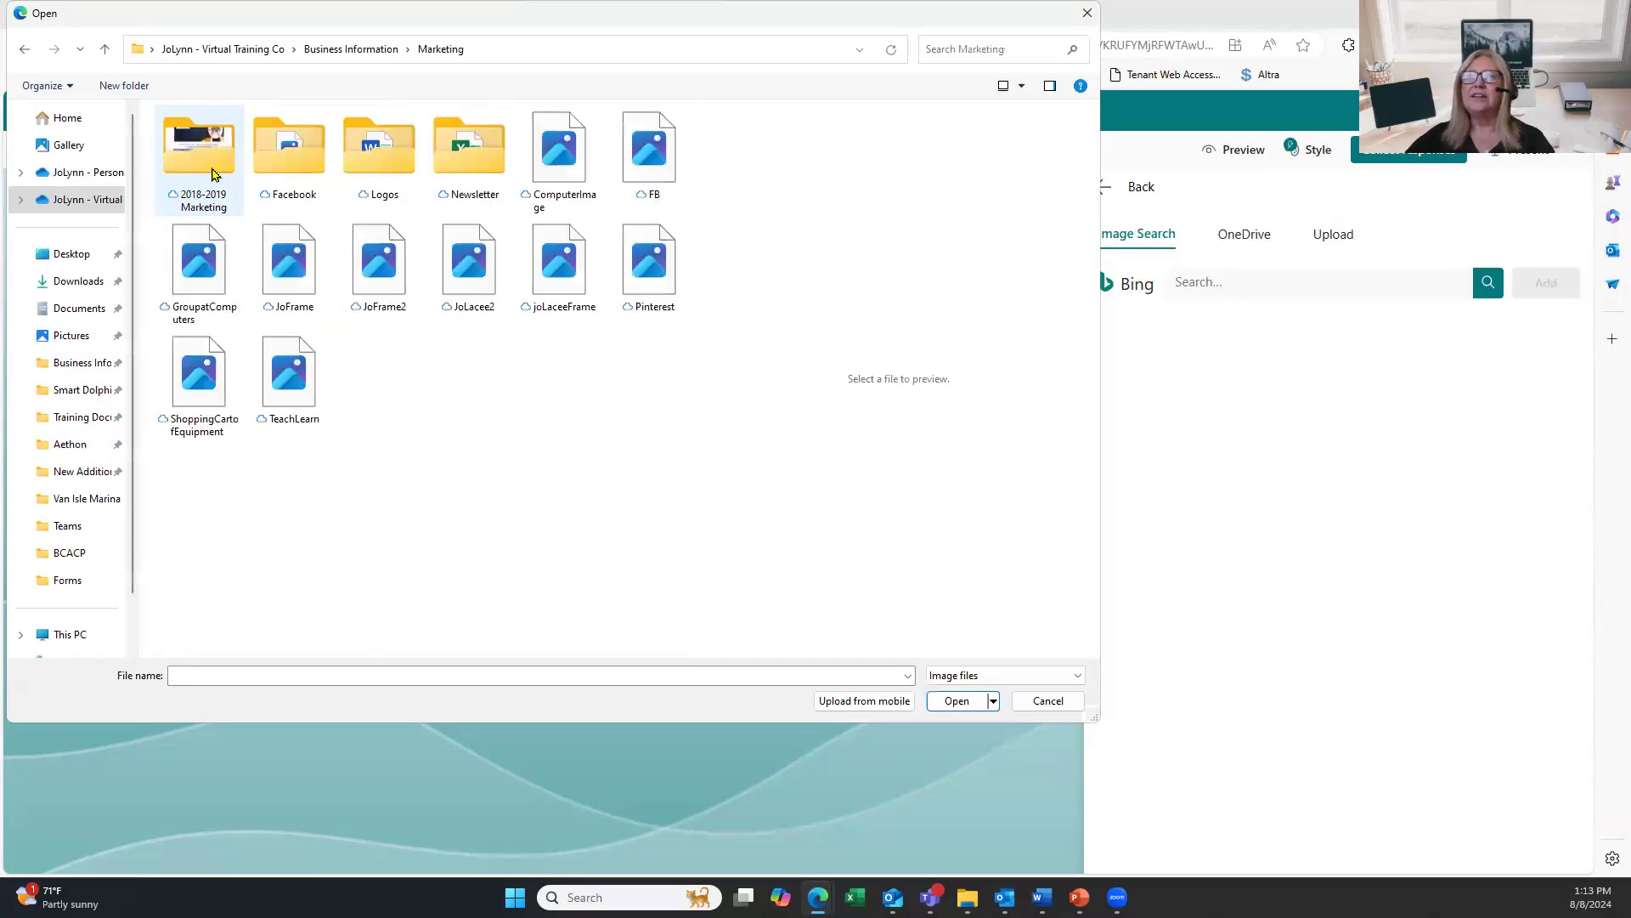
left_click(393, 163)
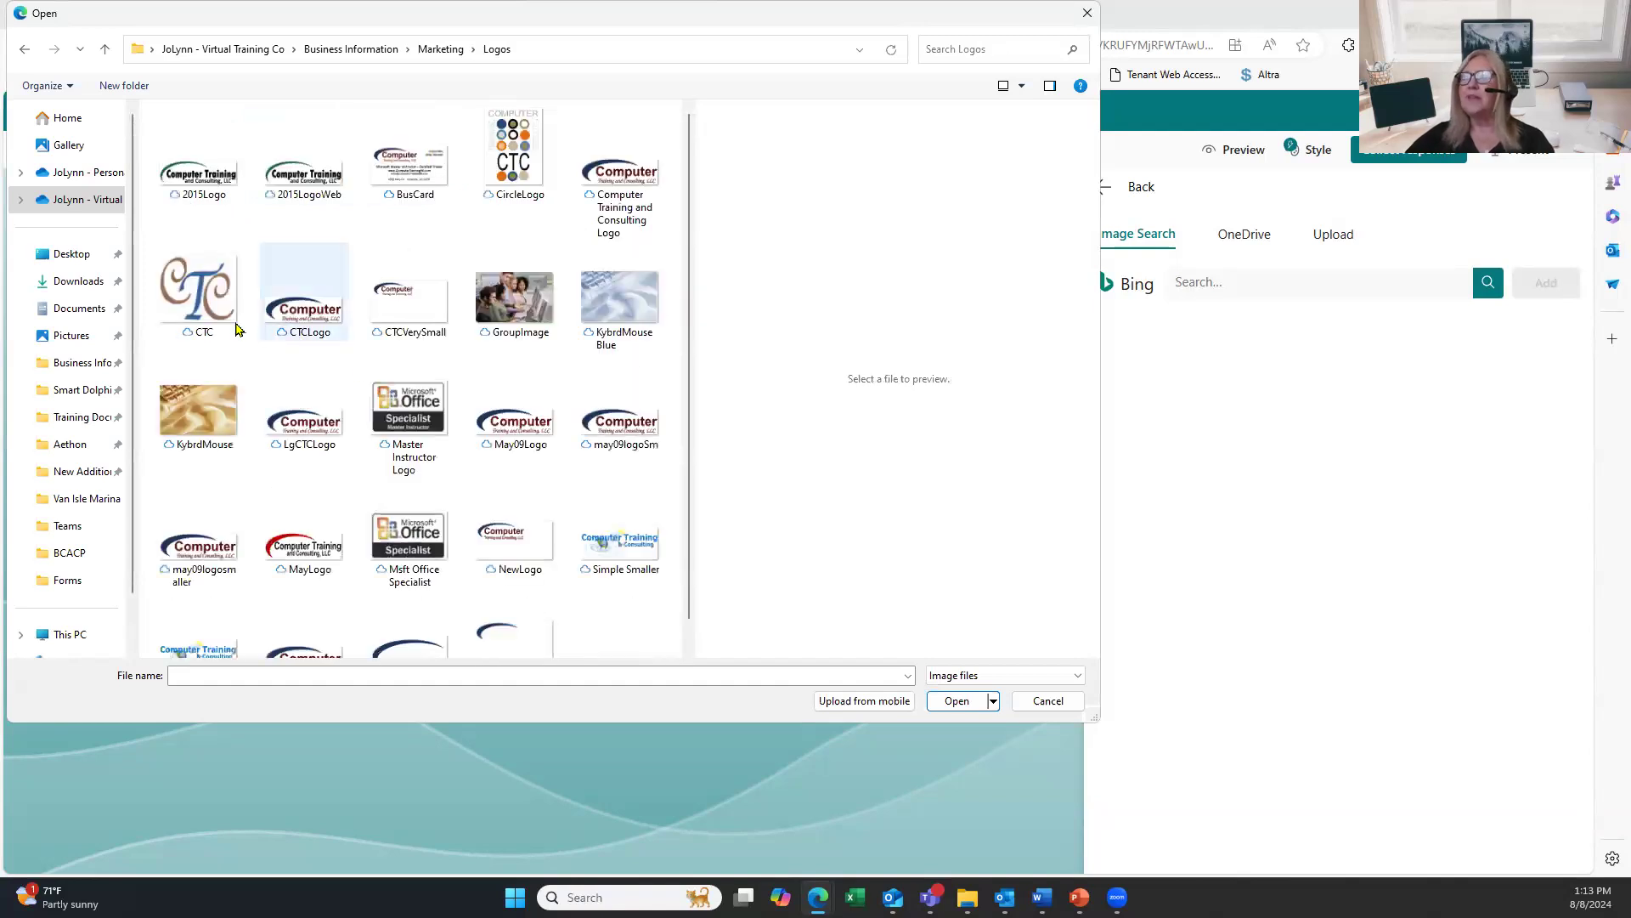
left_click(232, 307)
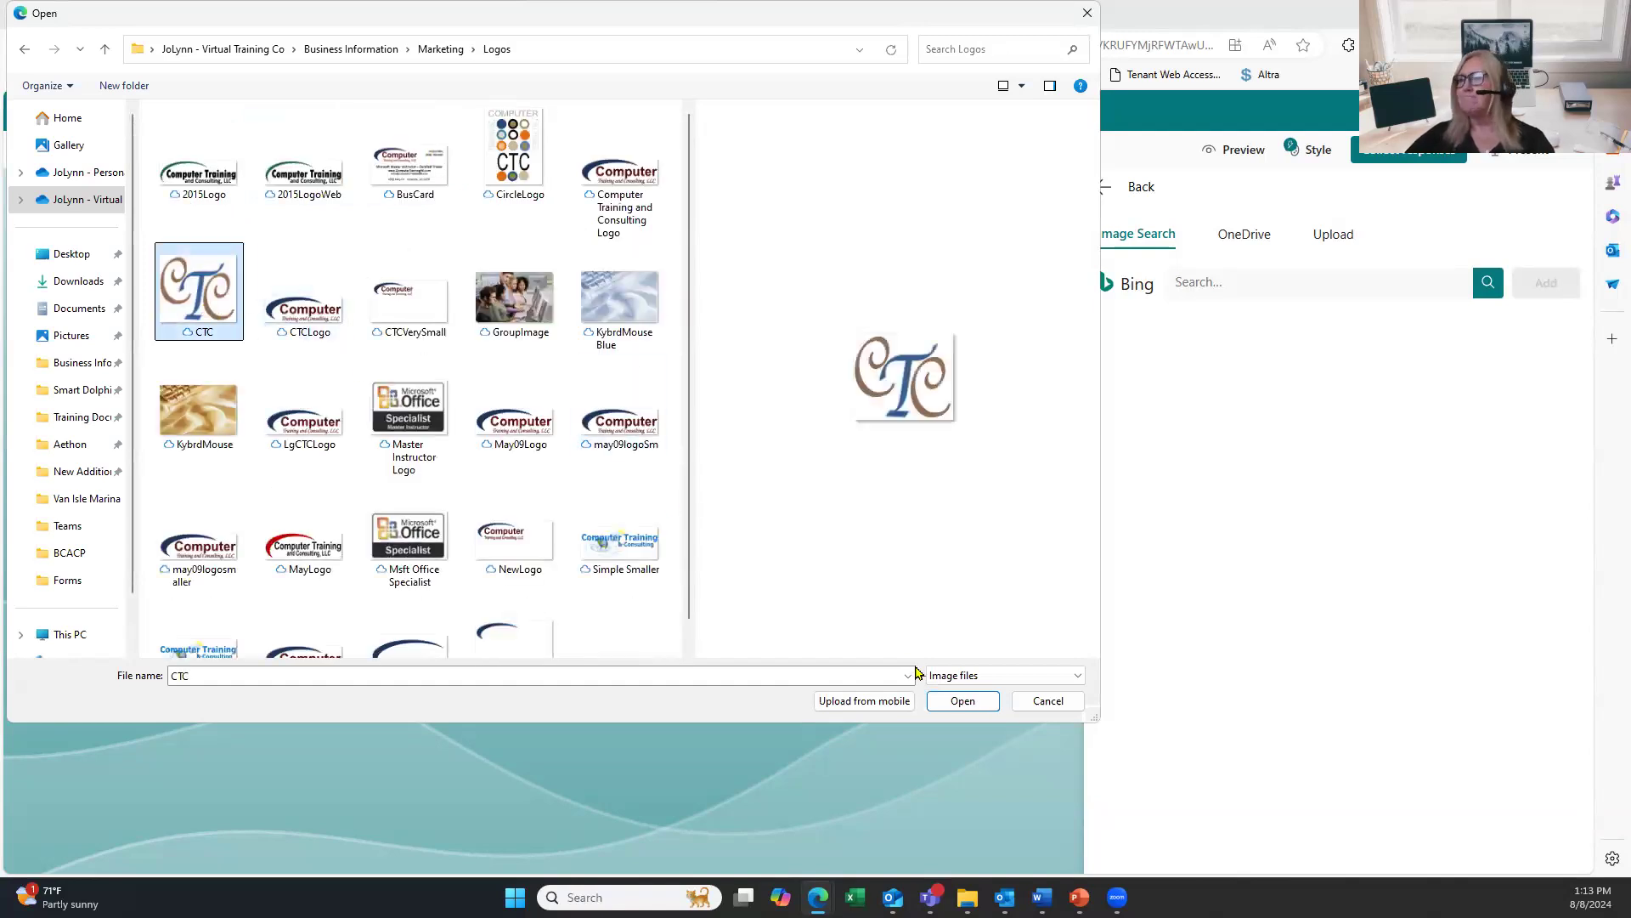
left_click(962, 700)
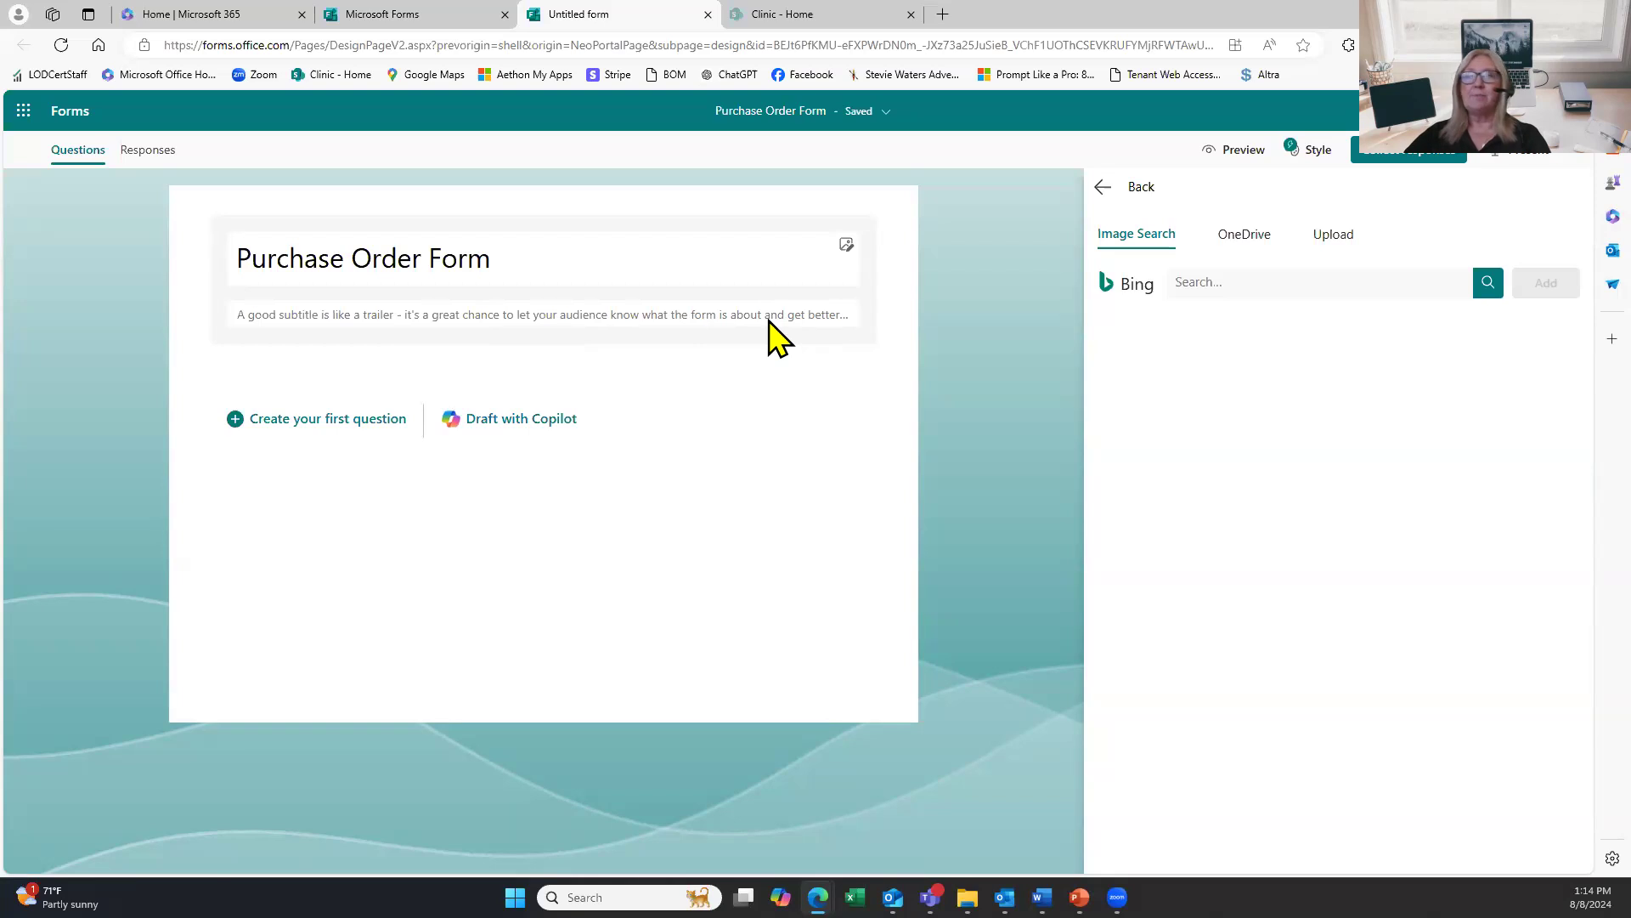
Close the image panel so the CTC logo shows above the title, then select the header.
left_click(1100, 185)
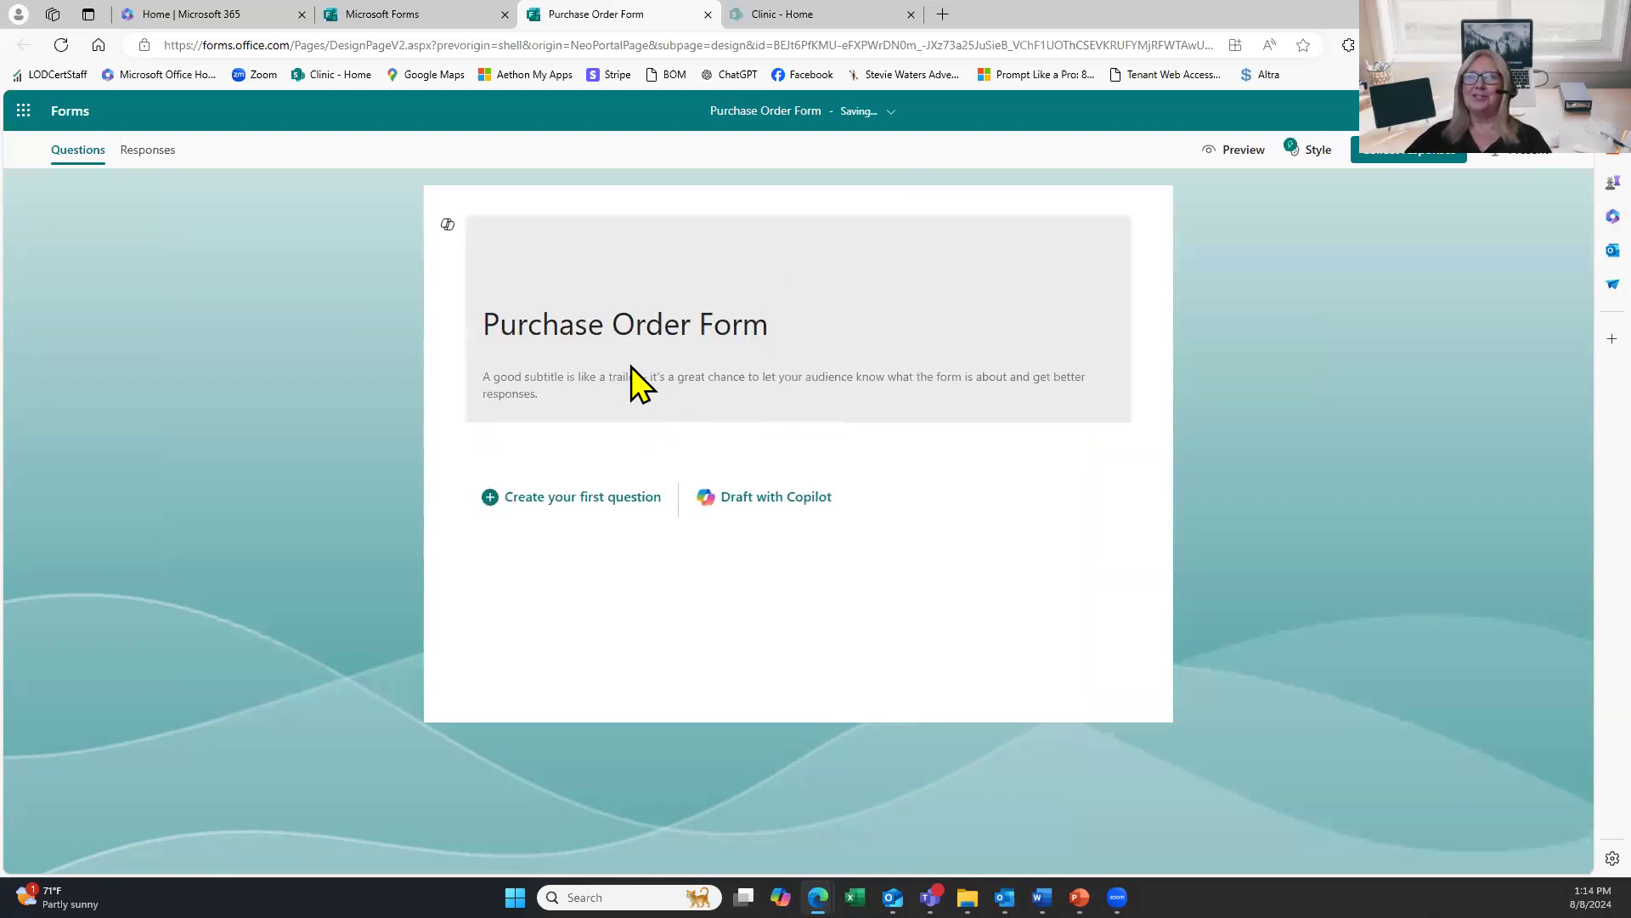
left_click(544, 403)
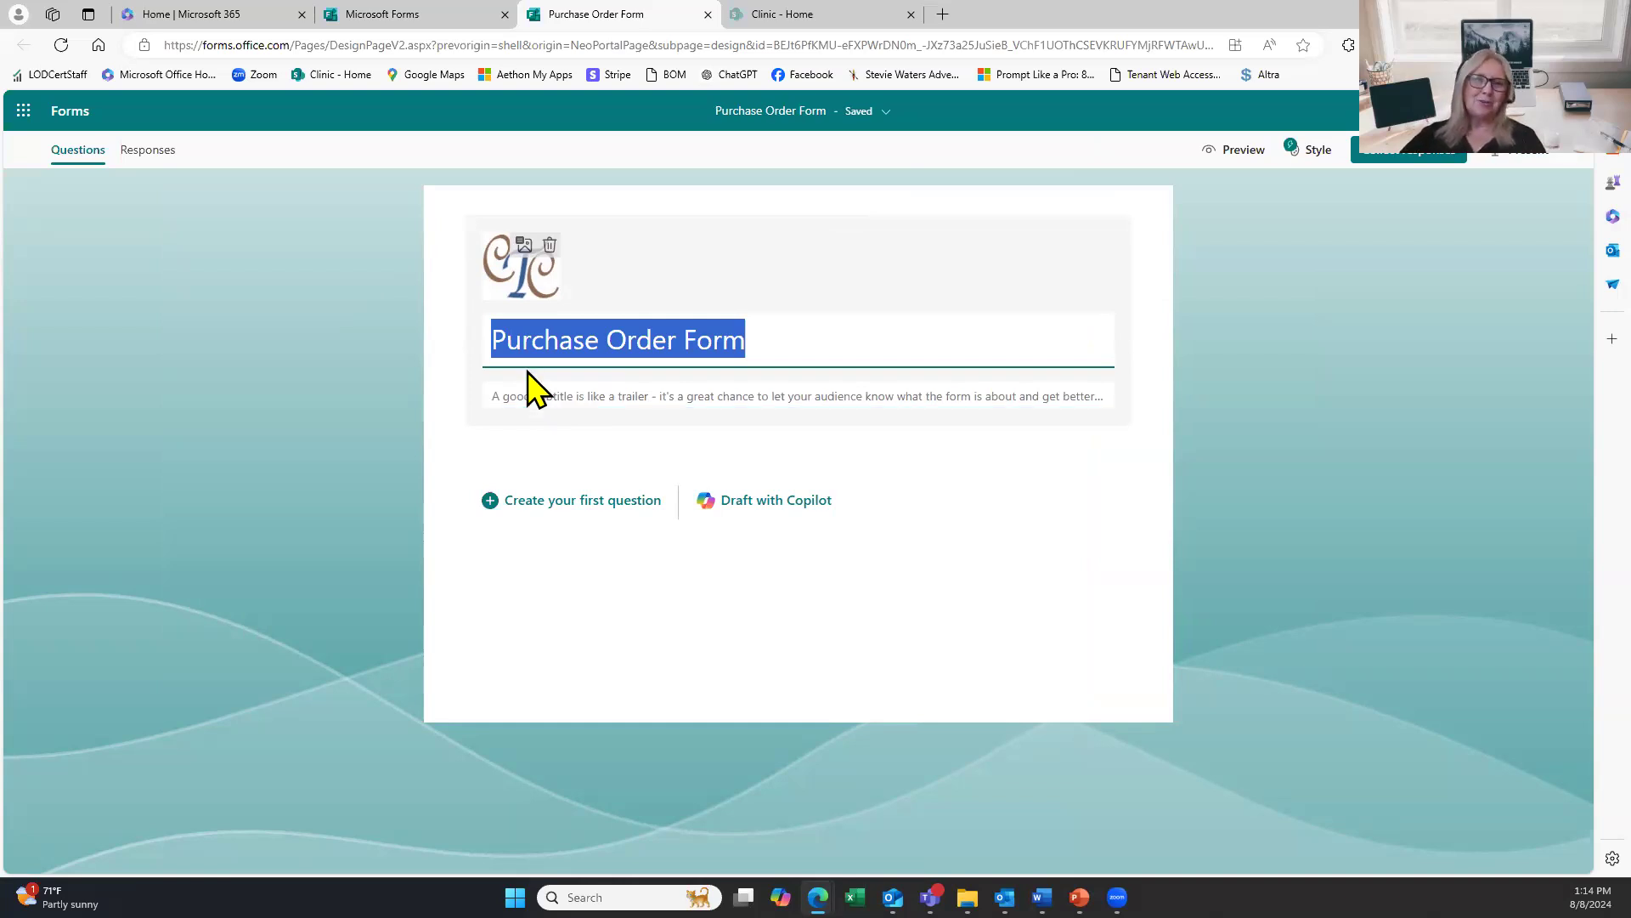
Enter 'description' as the Purchase Order Form subtitle.
left_click(532, 393)
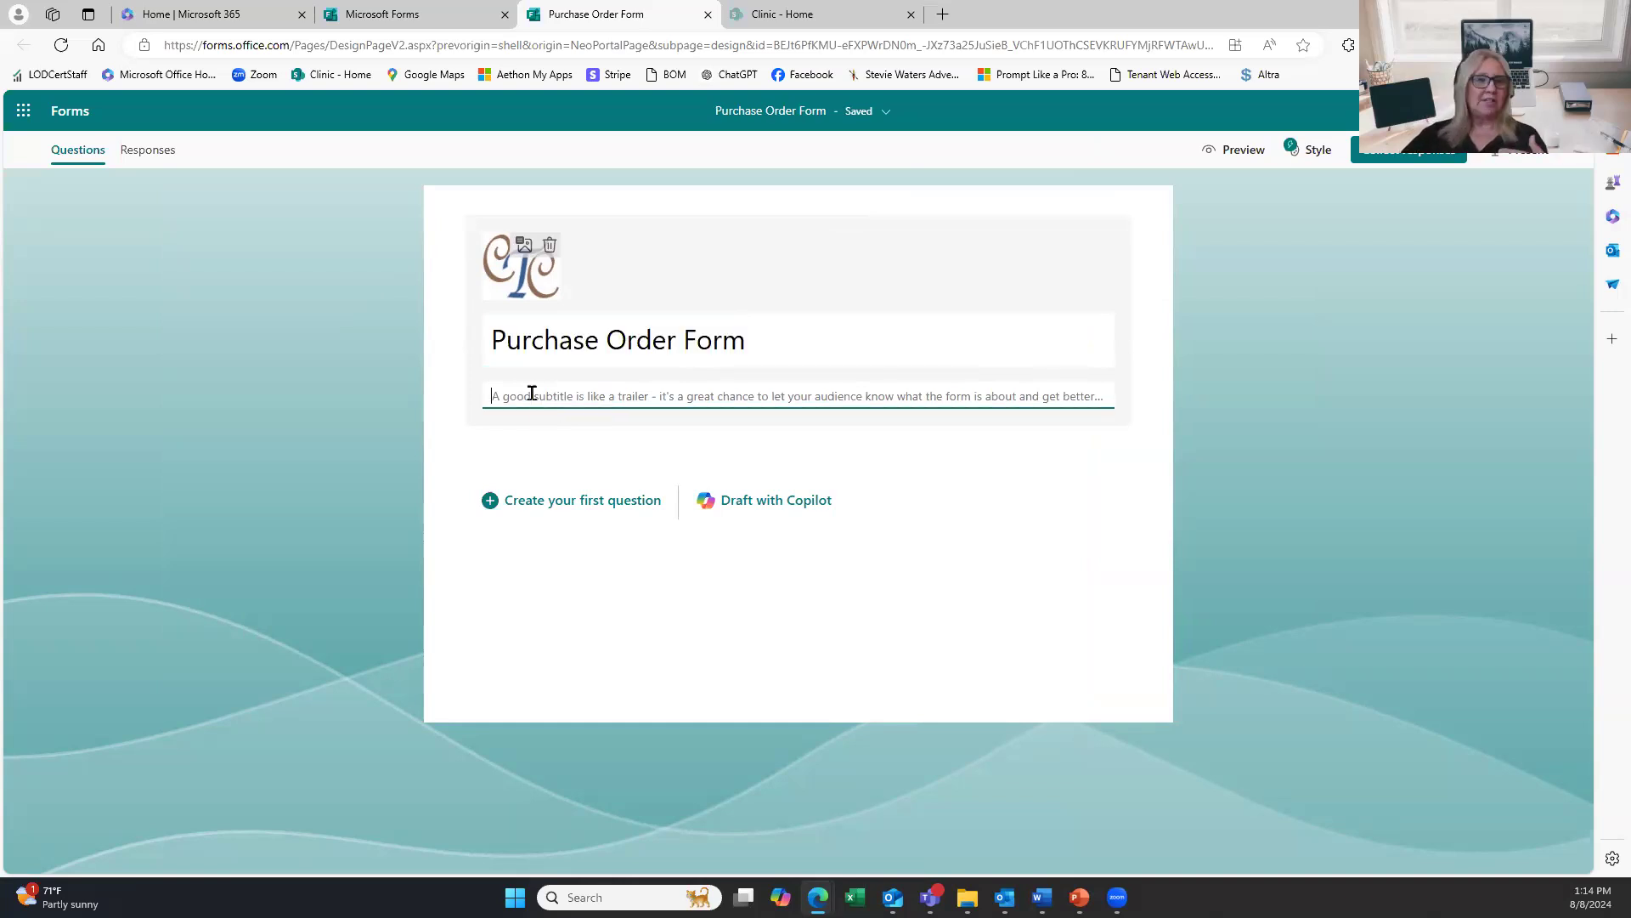
type("description")
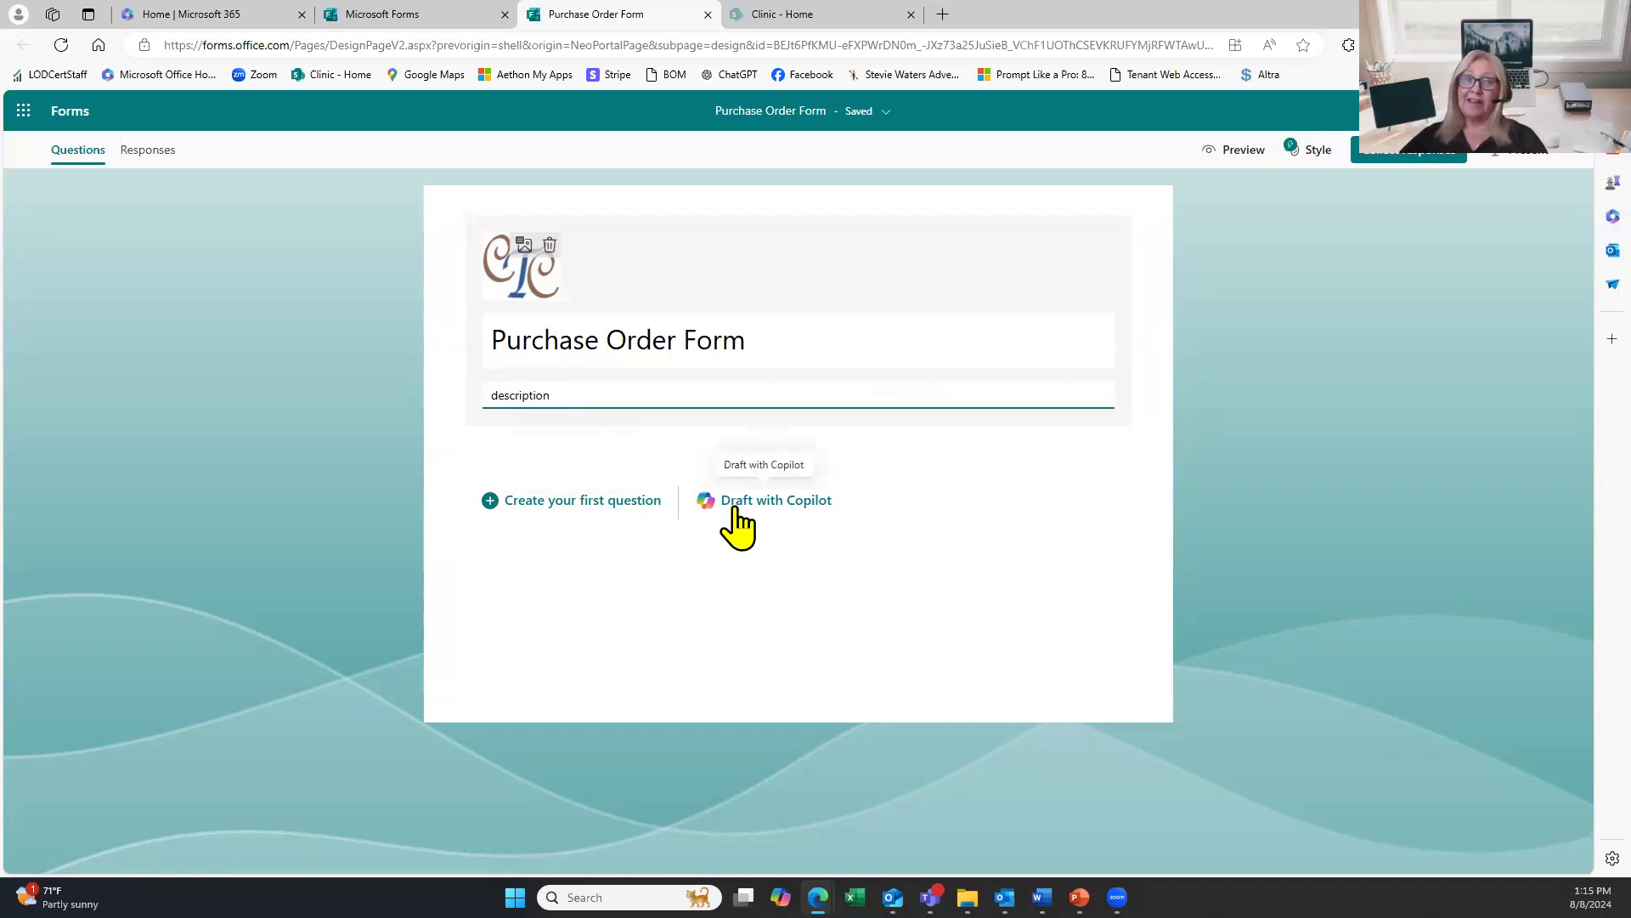
left_click(559, 504)
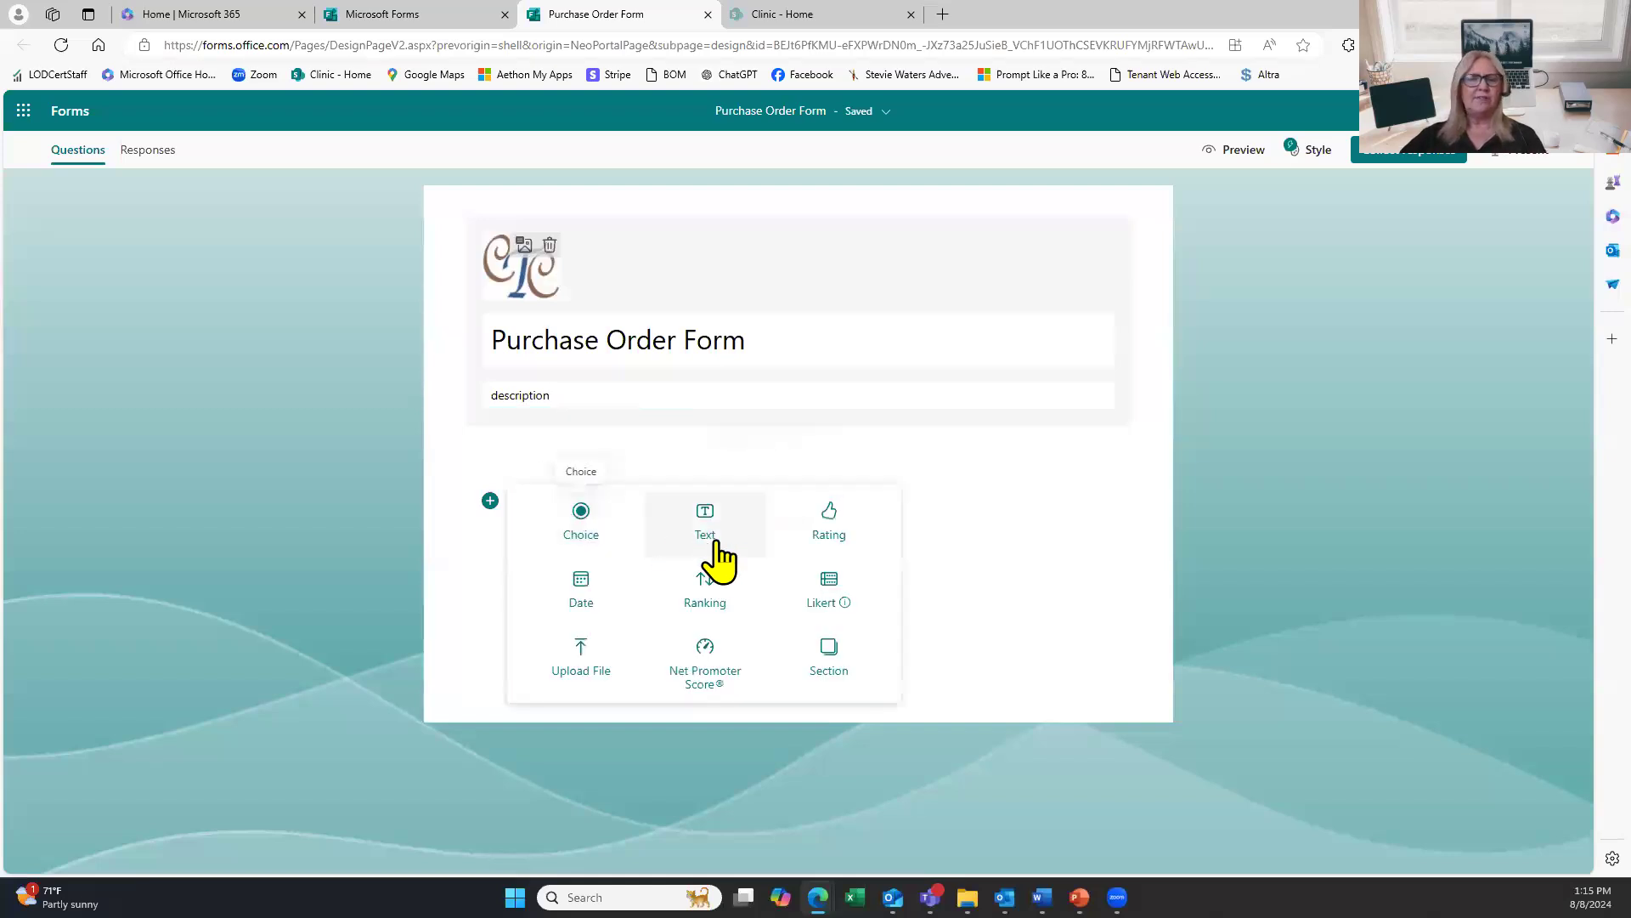
Insert Section 1 using the Section option from the question-type menu.
mouse_move(830, 594)
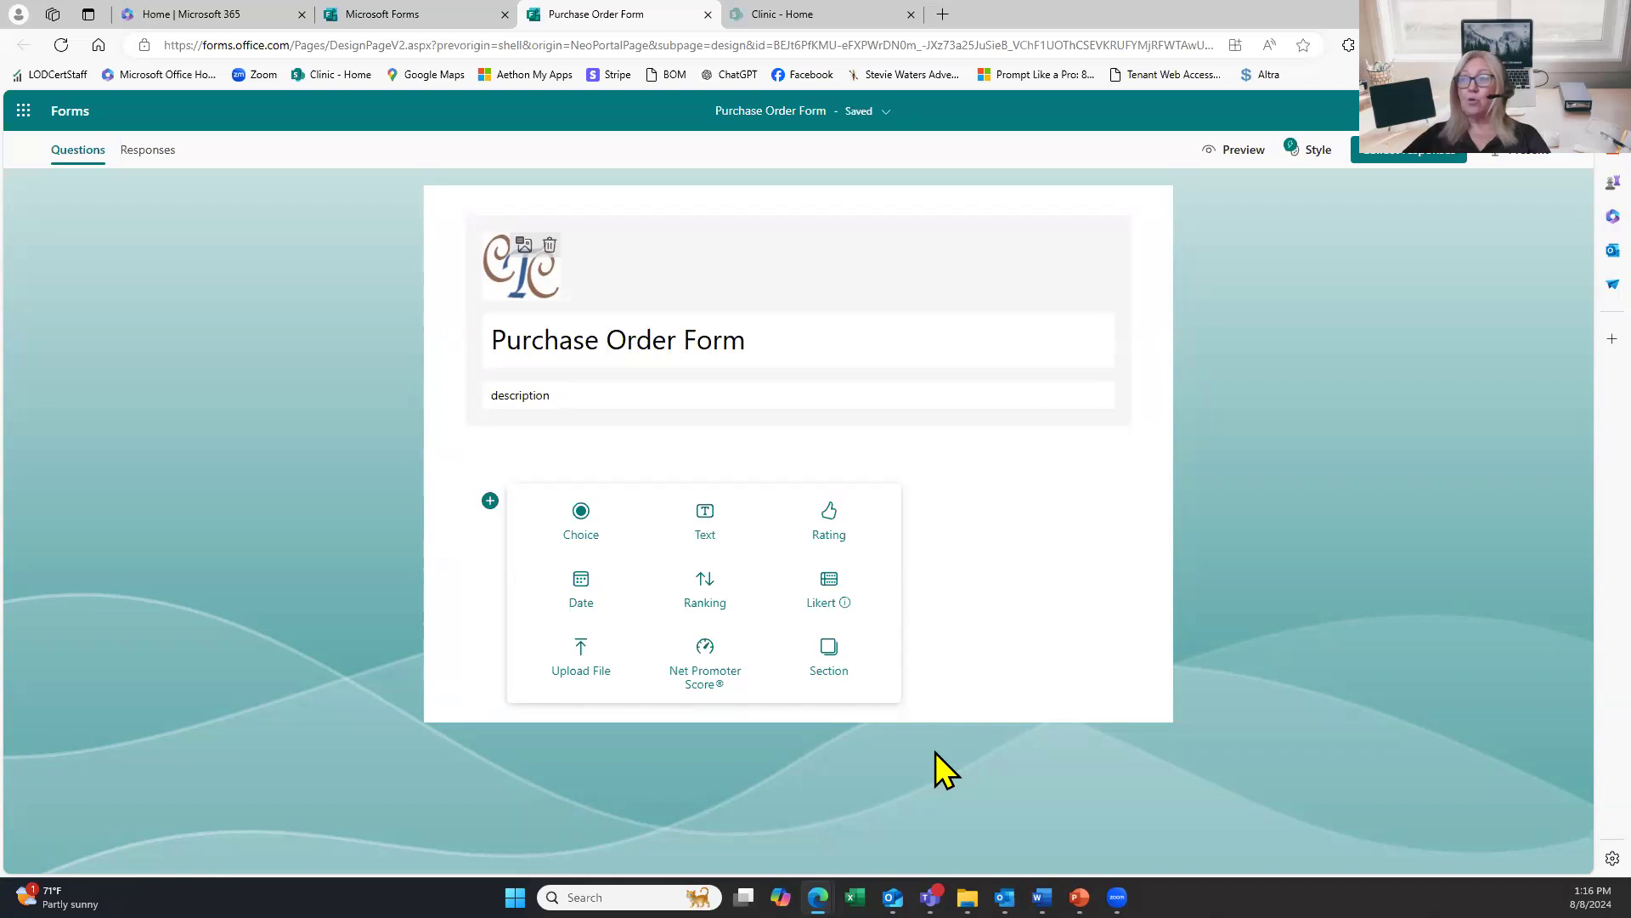
left_click(835, 671)
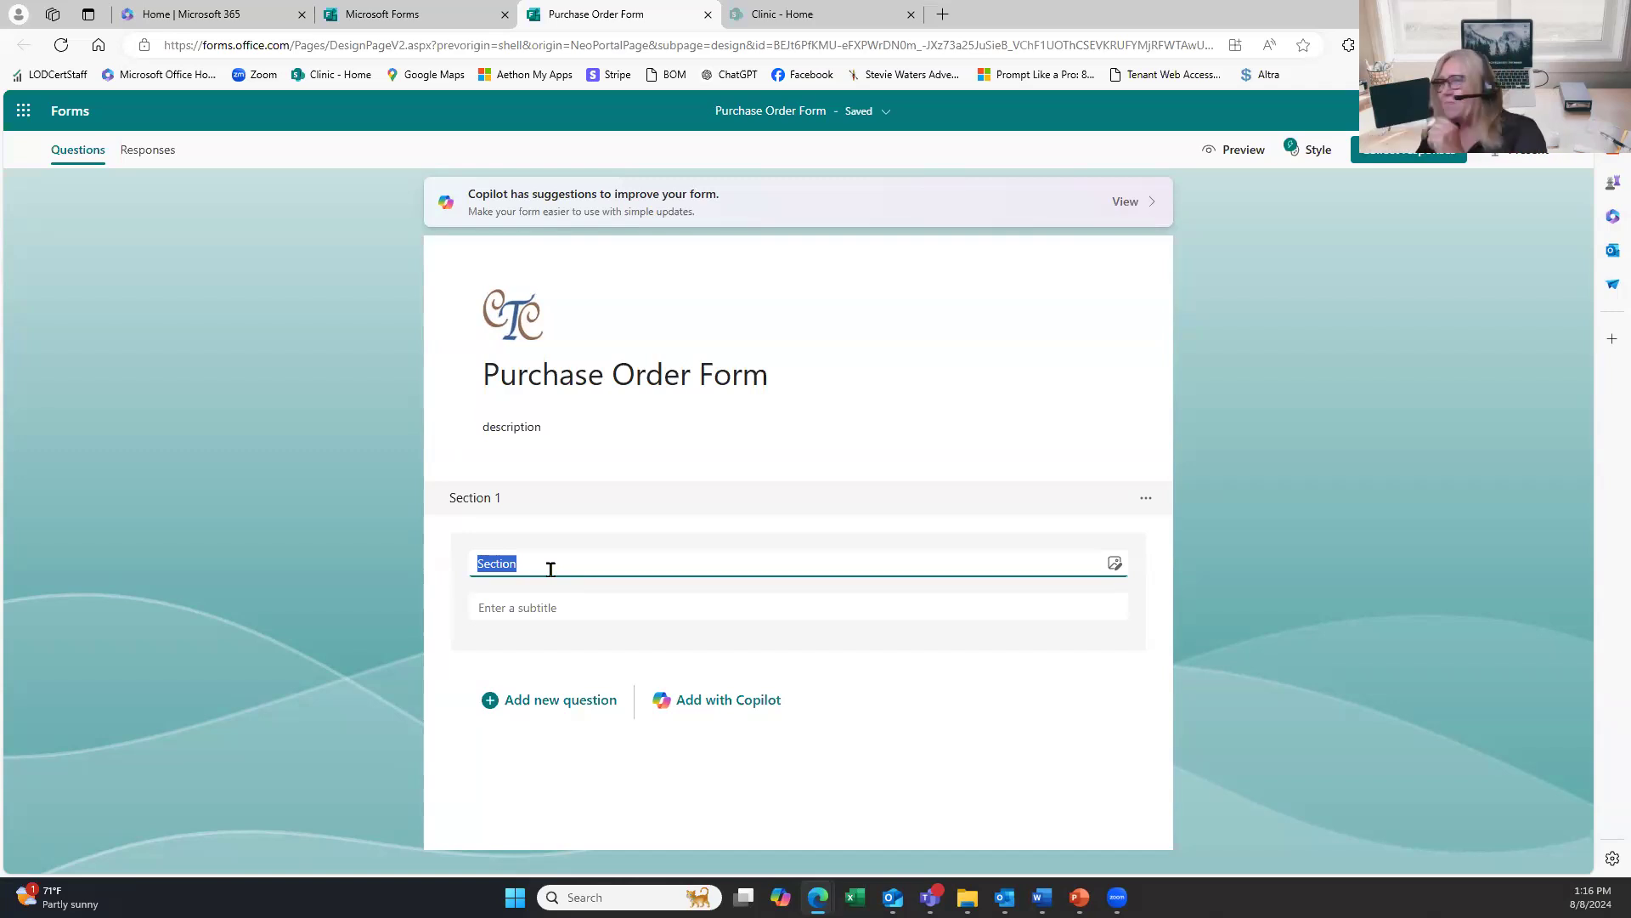
Title the new section 'Vendor'.
type("Vendor")
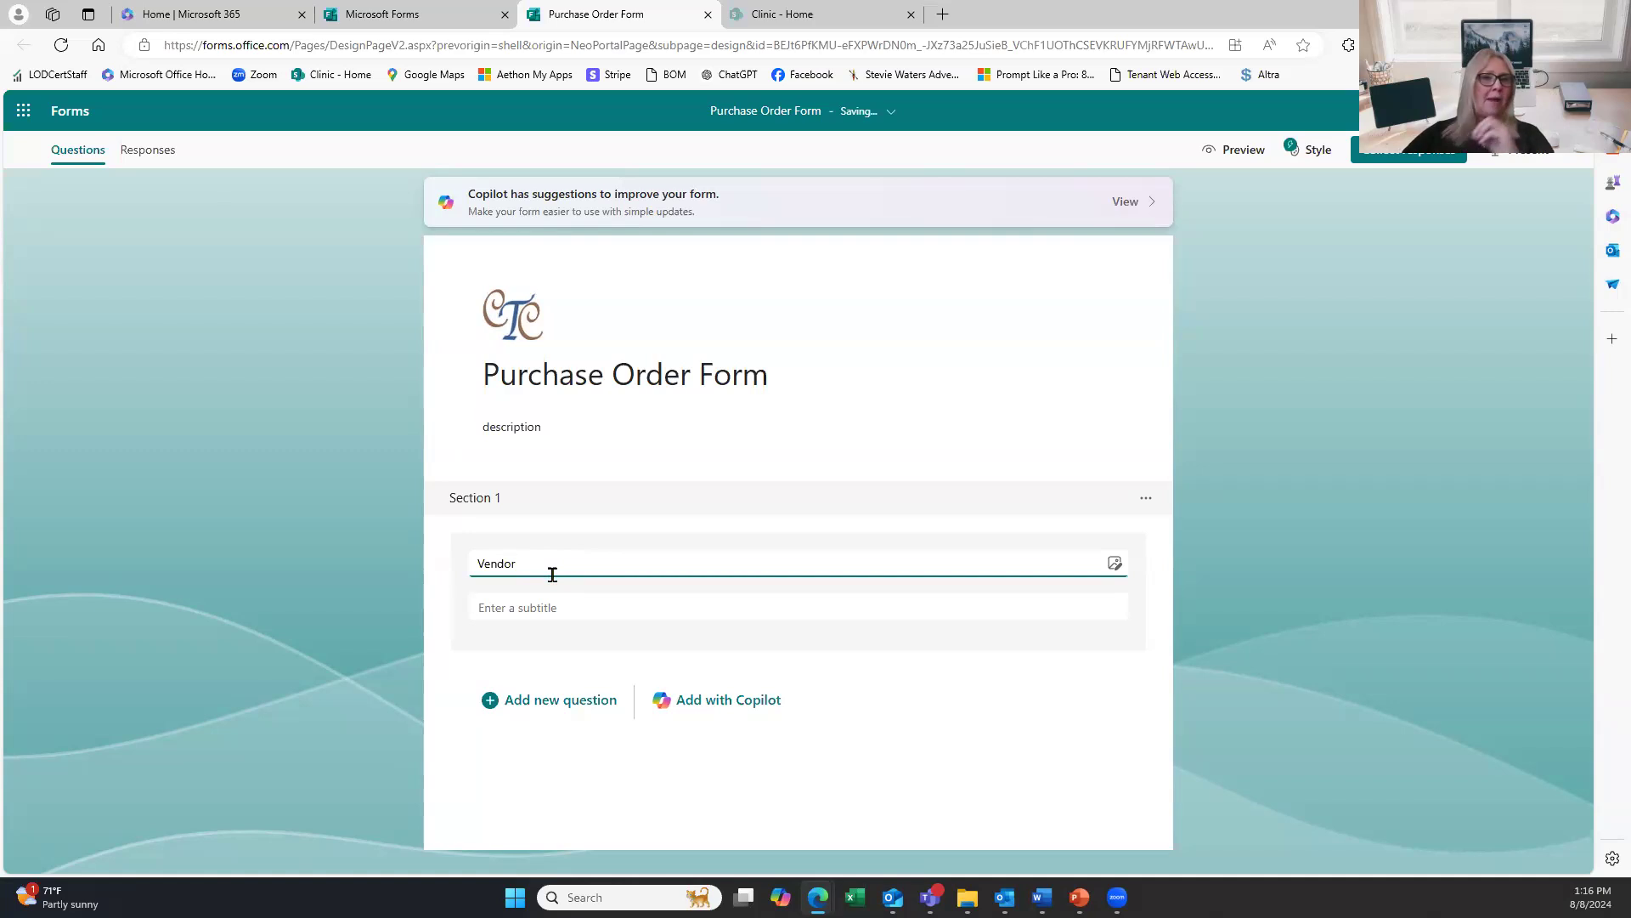
left_click(583, 703)
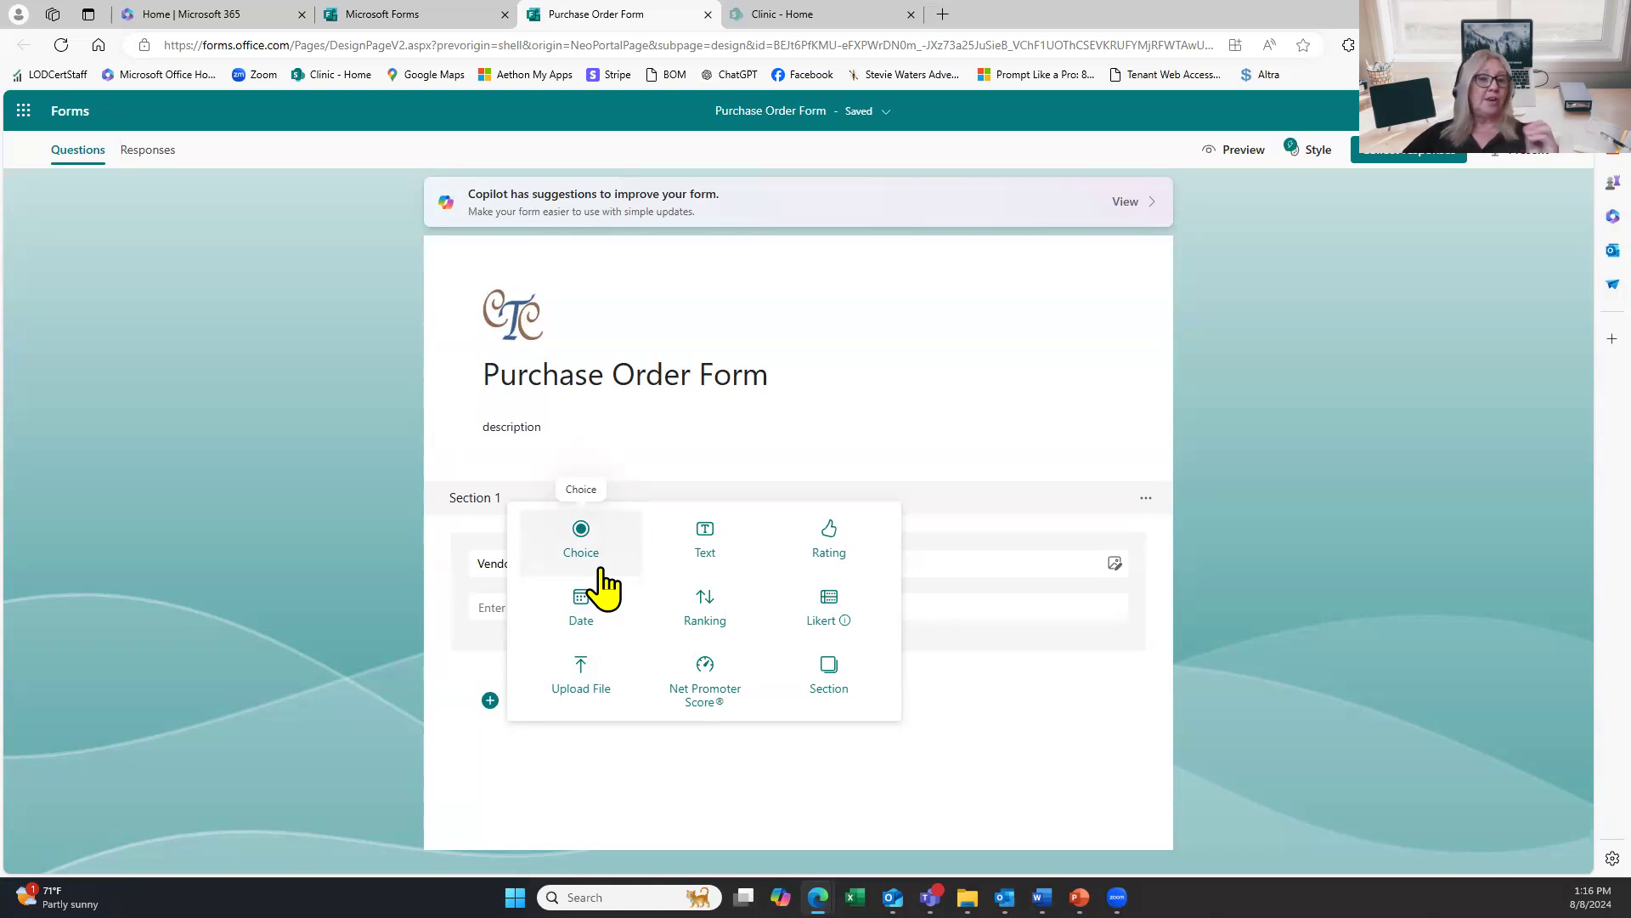
Add a Text question titled 'Company Name' and make it required.
left_click(680, 572)
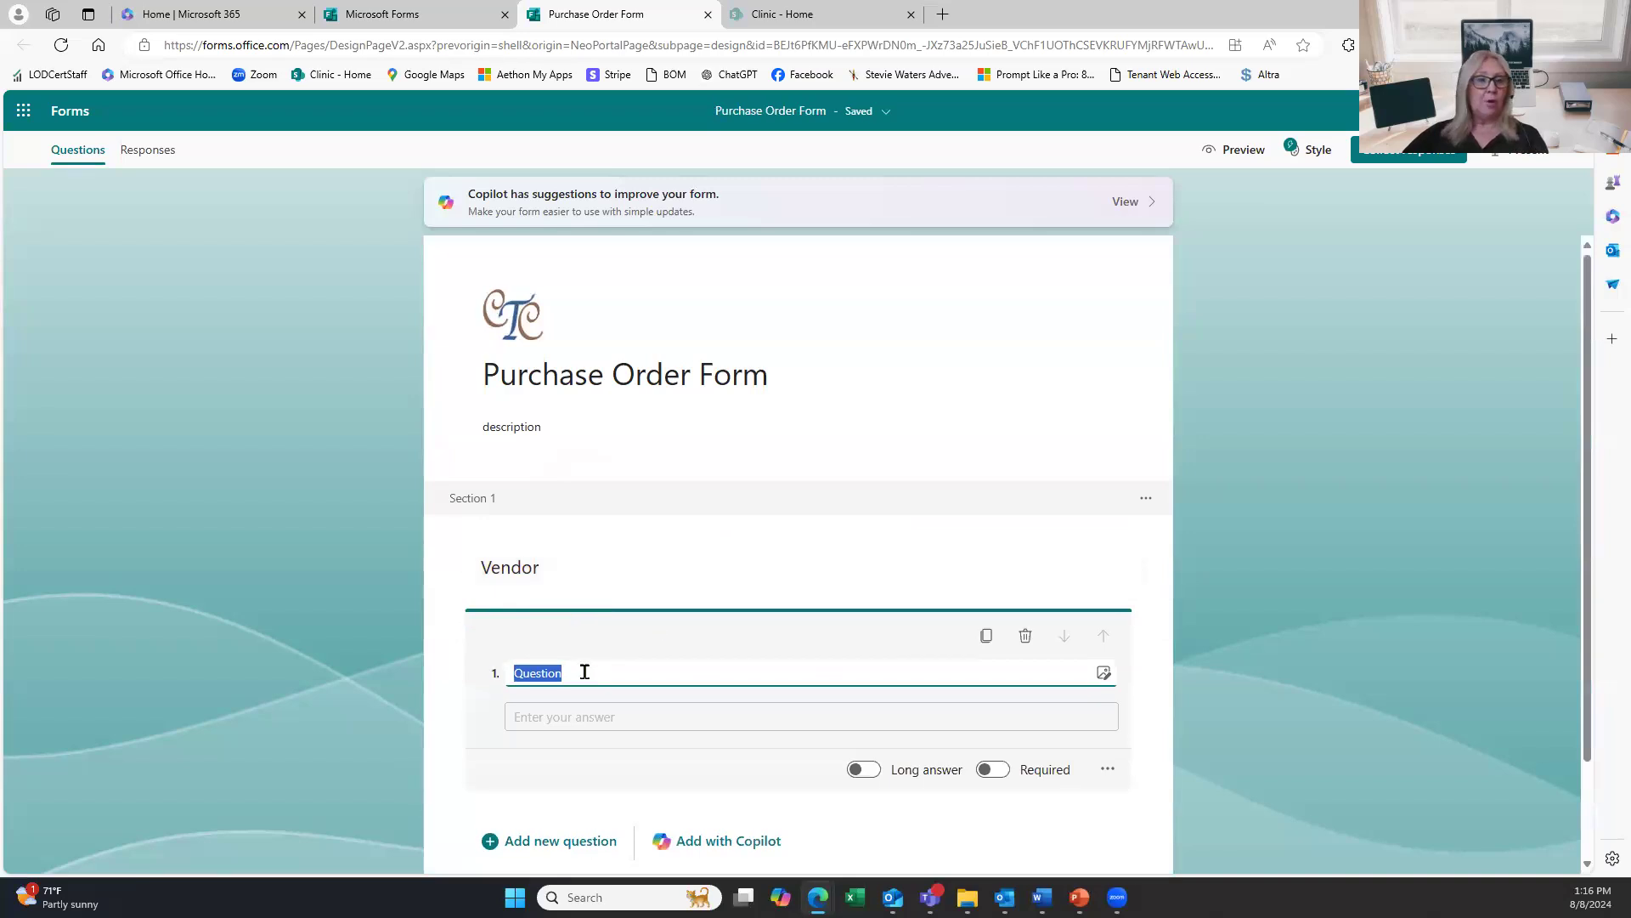
type("Company Name")
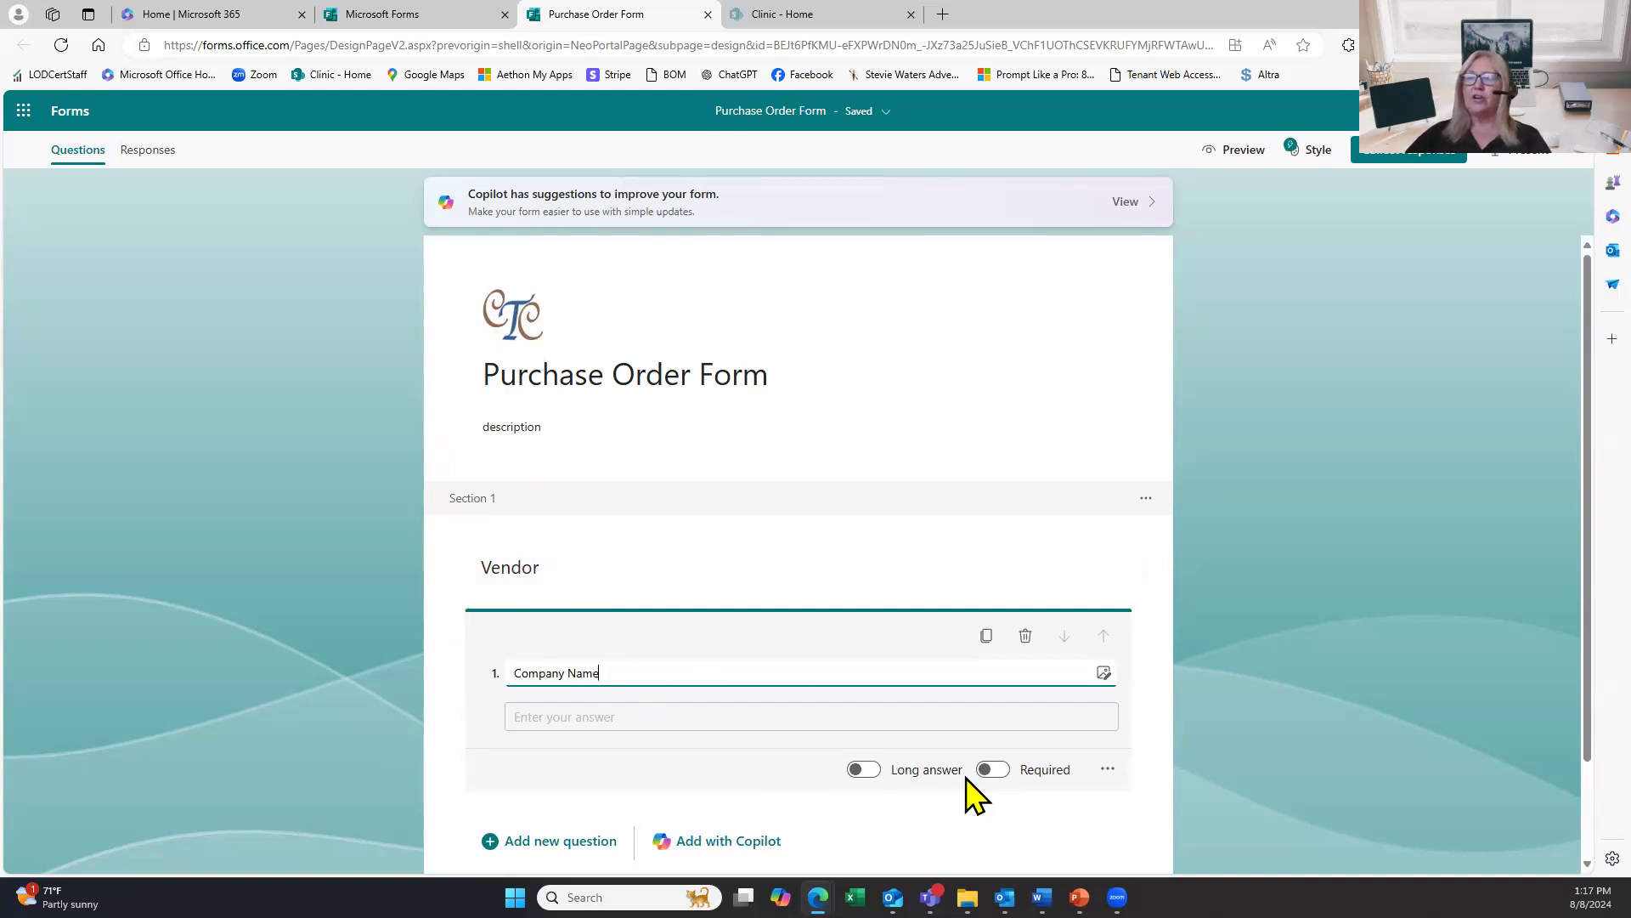
left_click(994, 770)
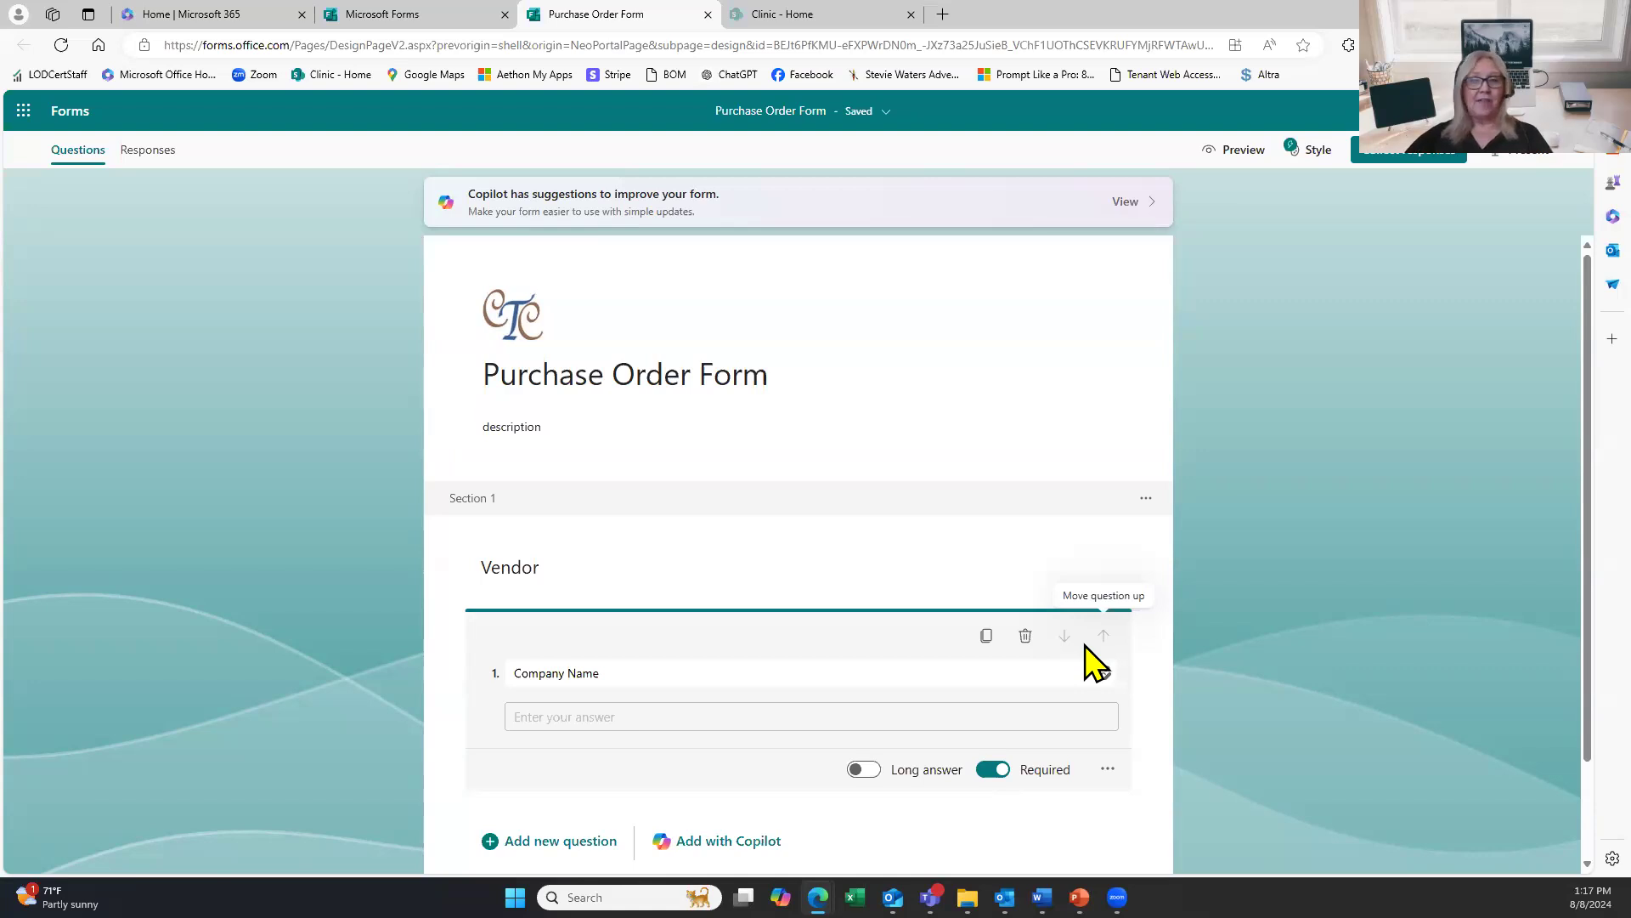
scroll(692, 646, "down", 1)
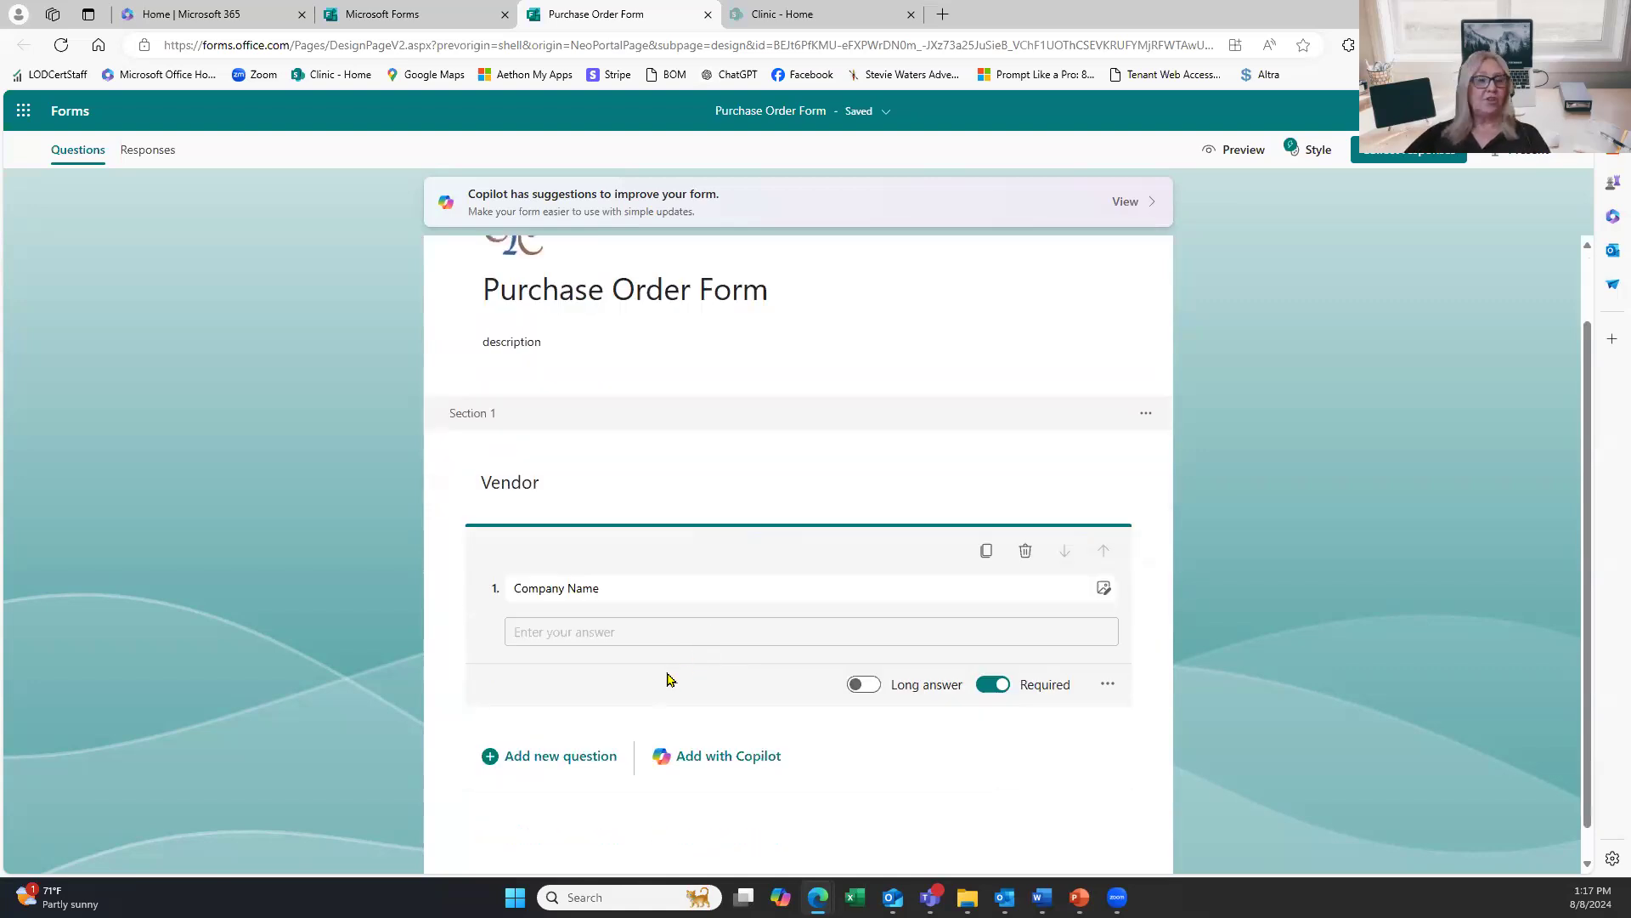
Add a required Date question titled 'Enter the Order Date' as question 2.
left_click(493, 758)
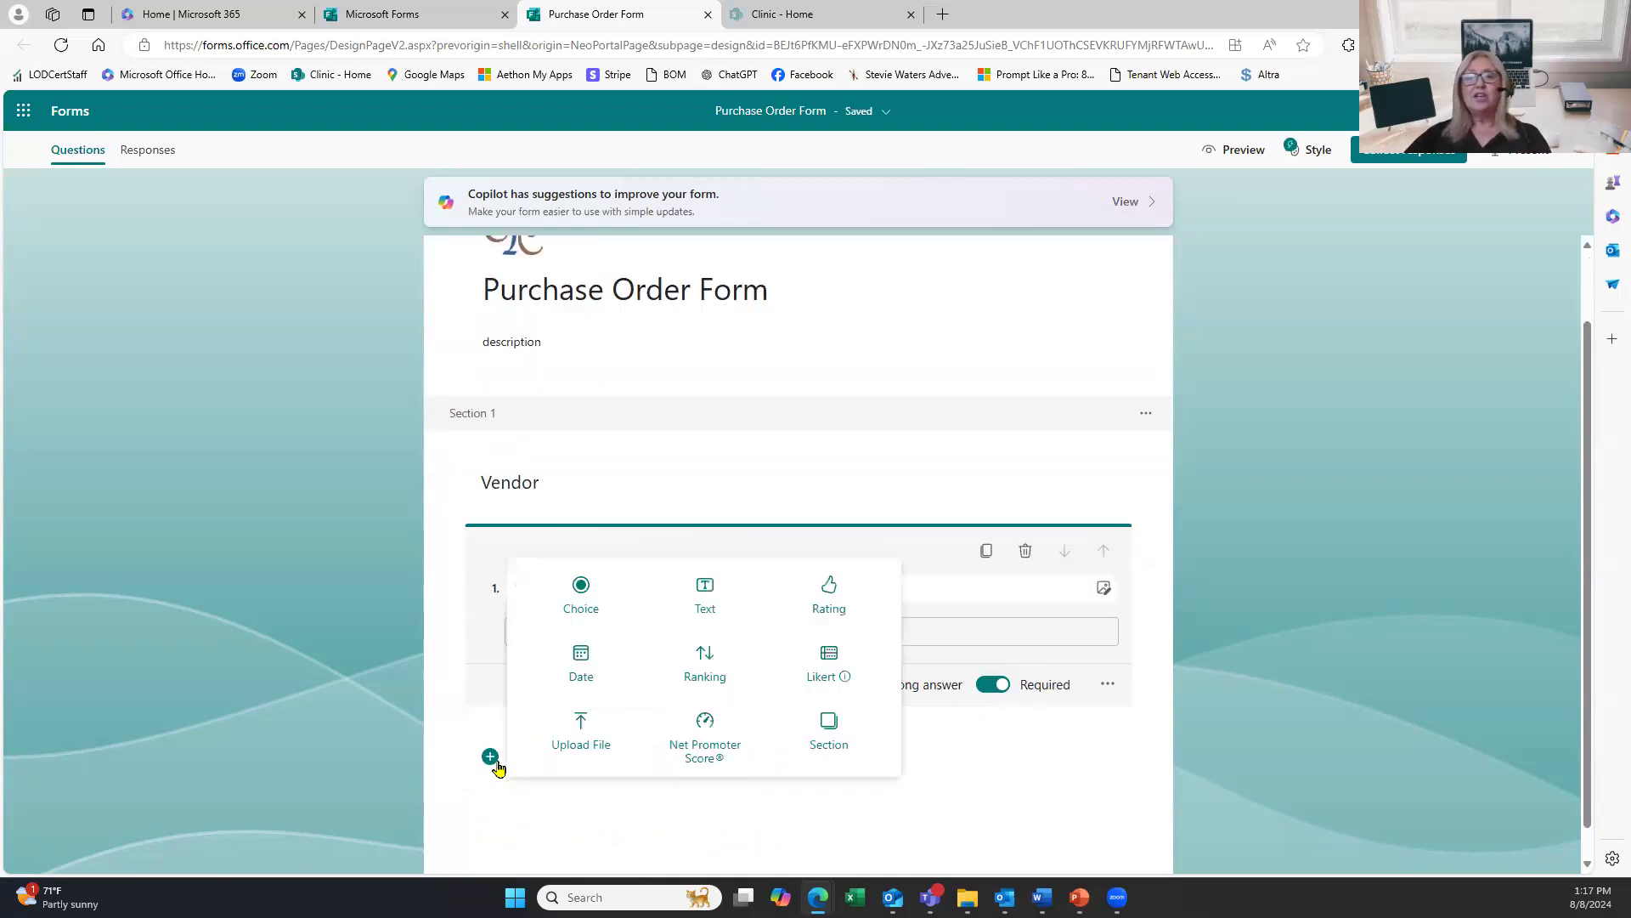
left_click(589, 680)
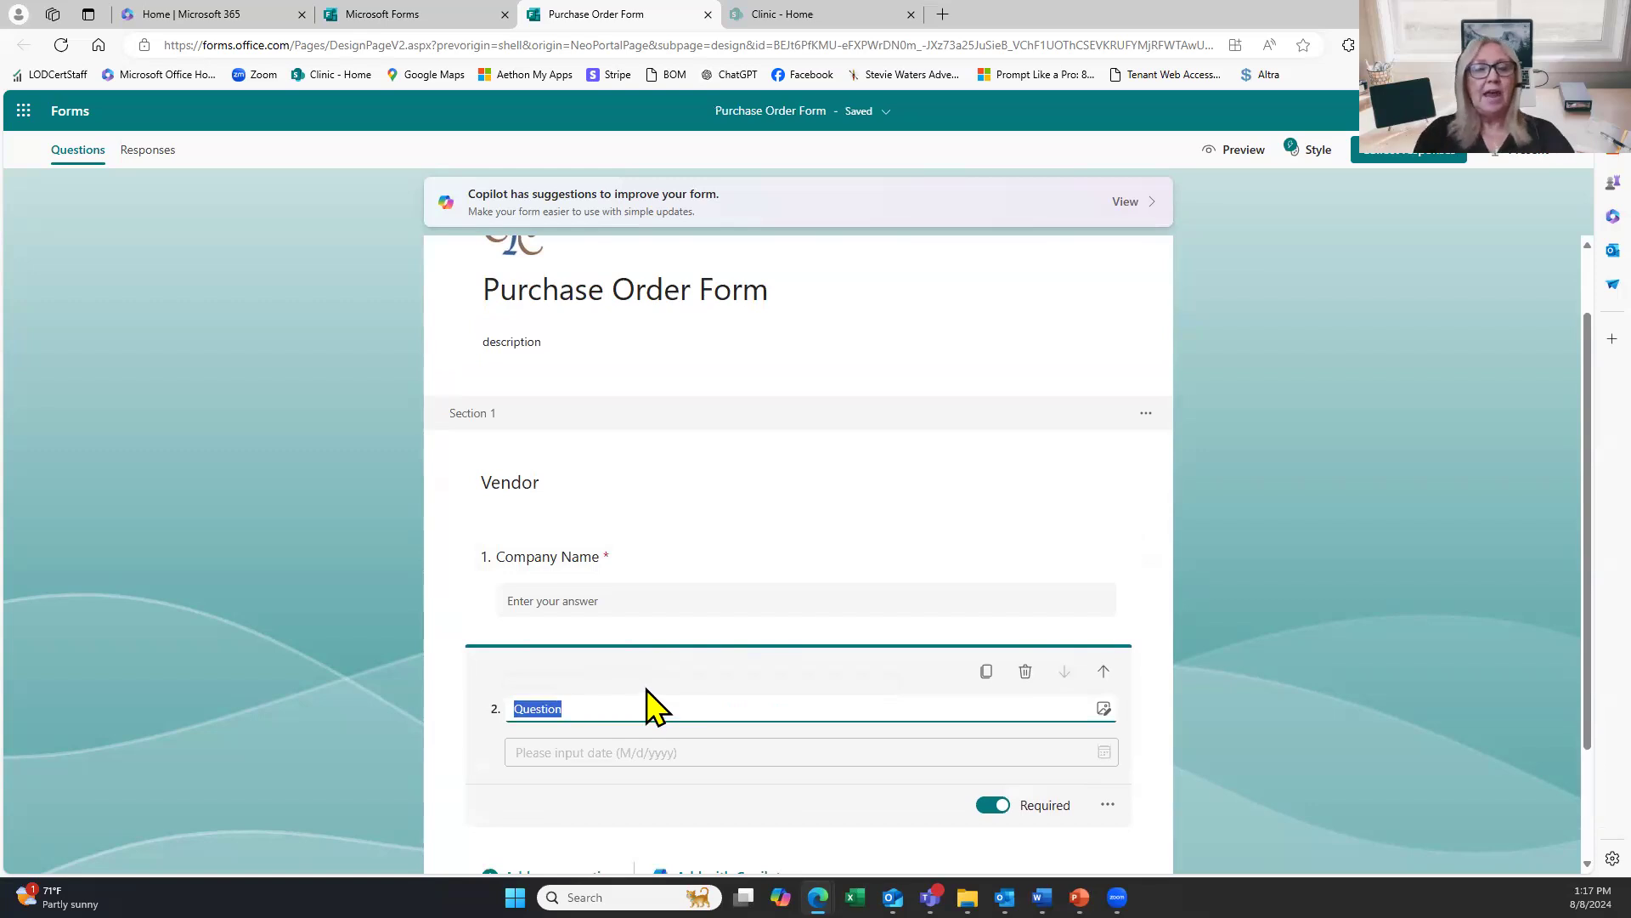
type("Enter th")
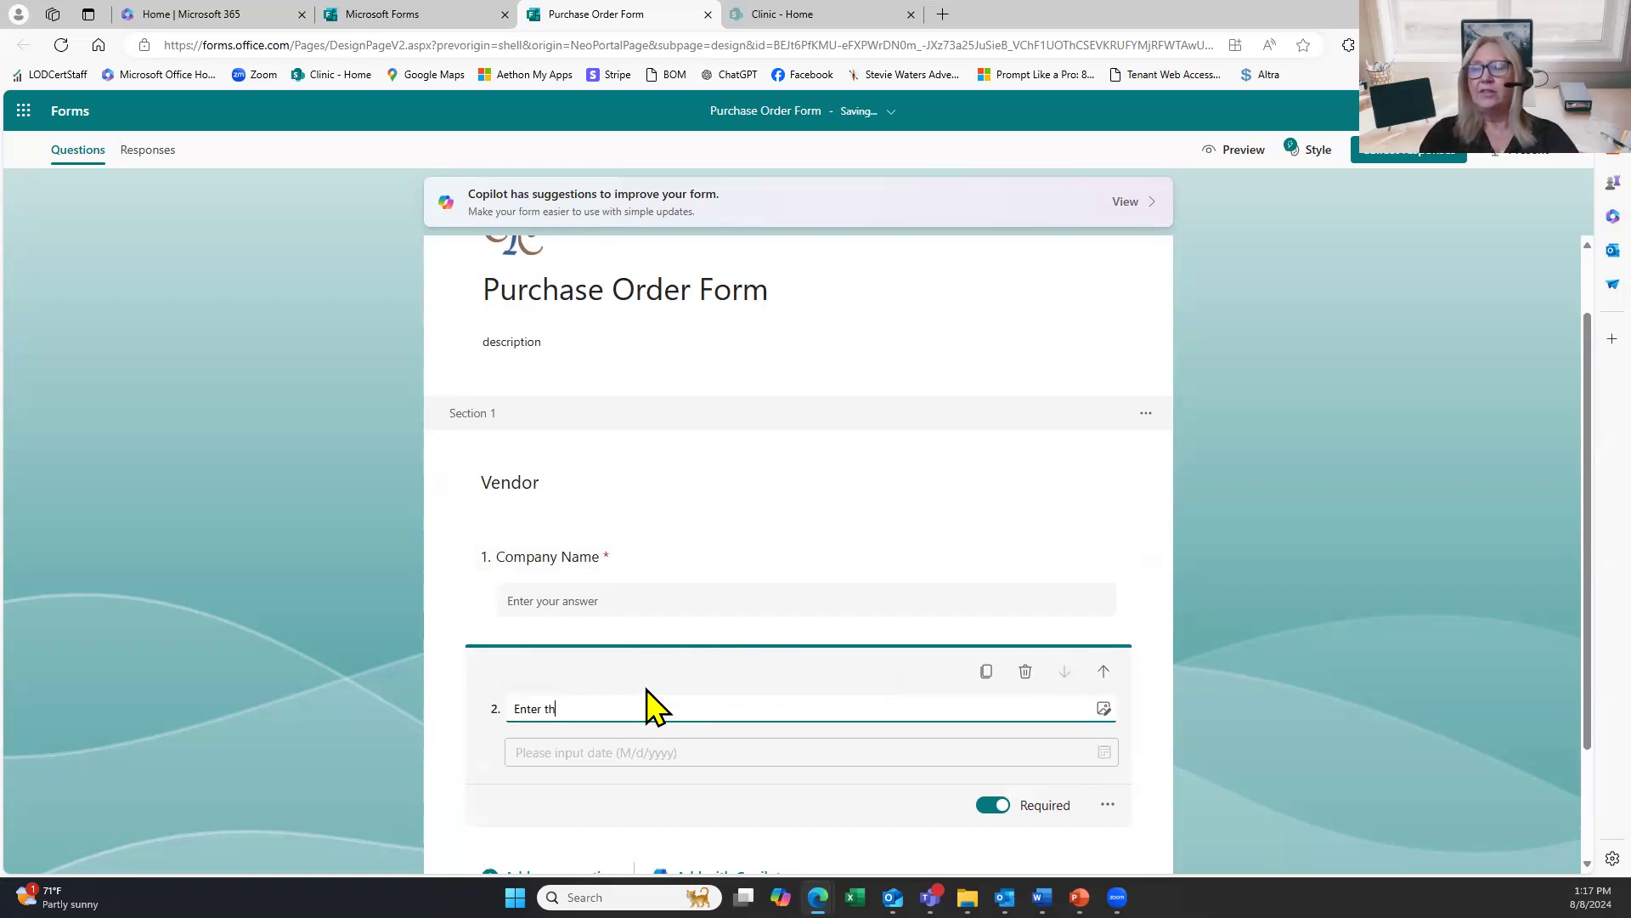
type("e Order Date")
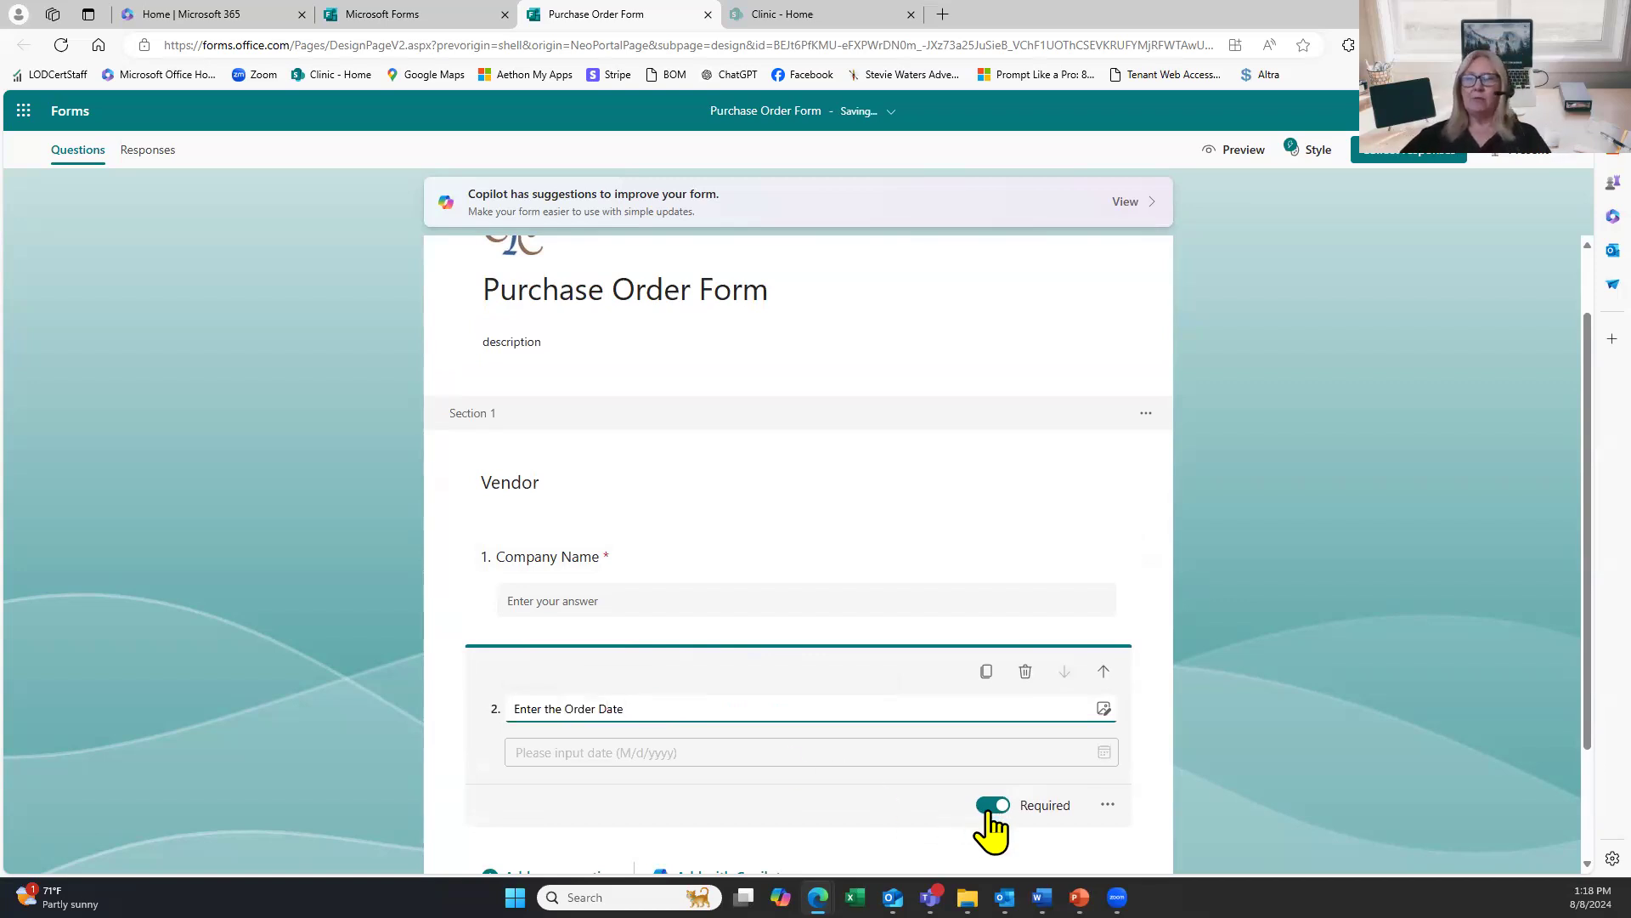
scroll(992, 828, "down", 1)
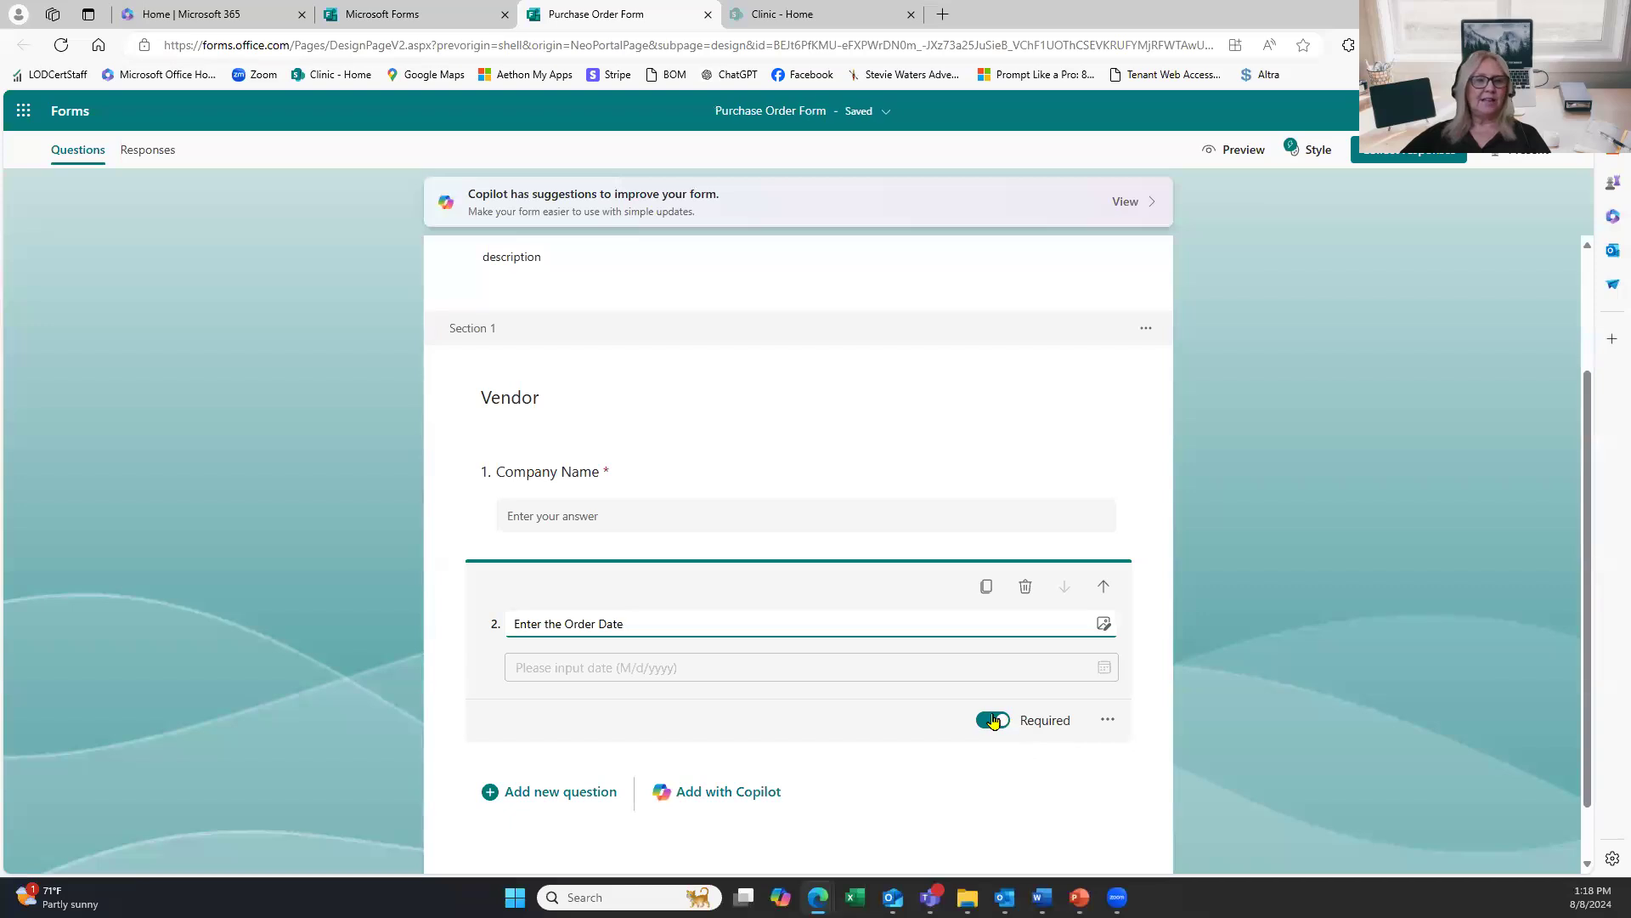
left_click(531, 812)
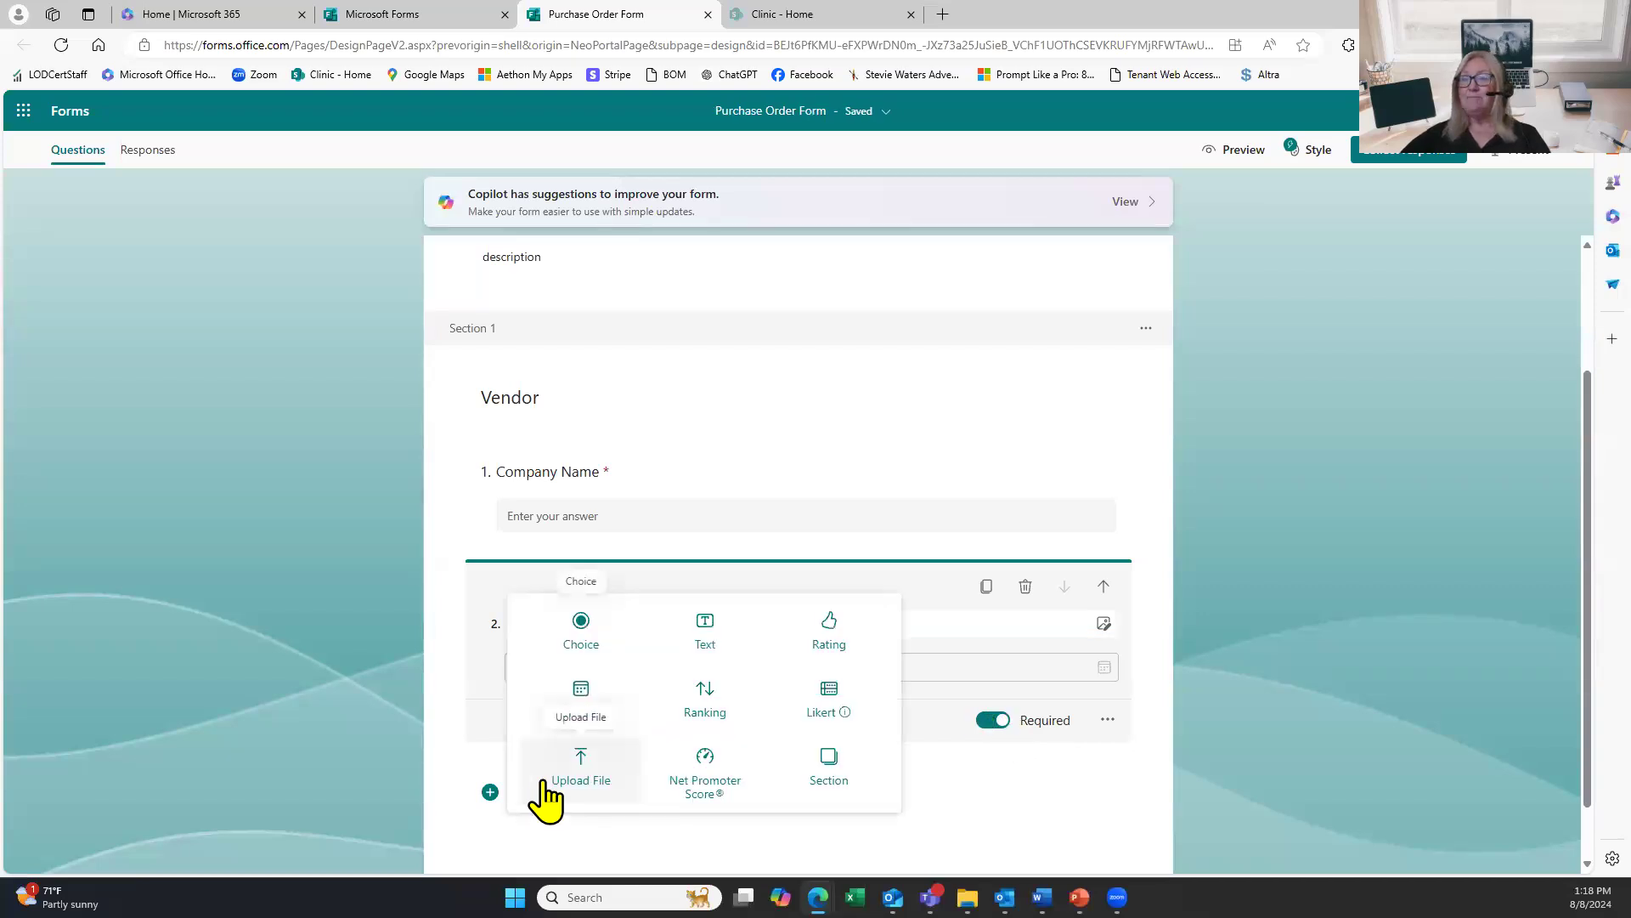
Add Likert question 3 titled 'Please rate the shipping from your last order.', fixing the typos.
left_click(828, 717)
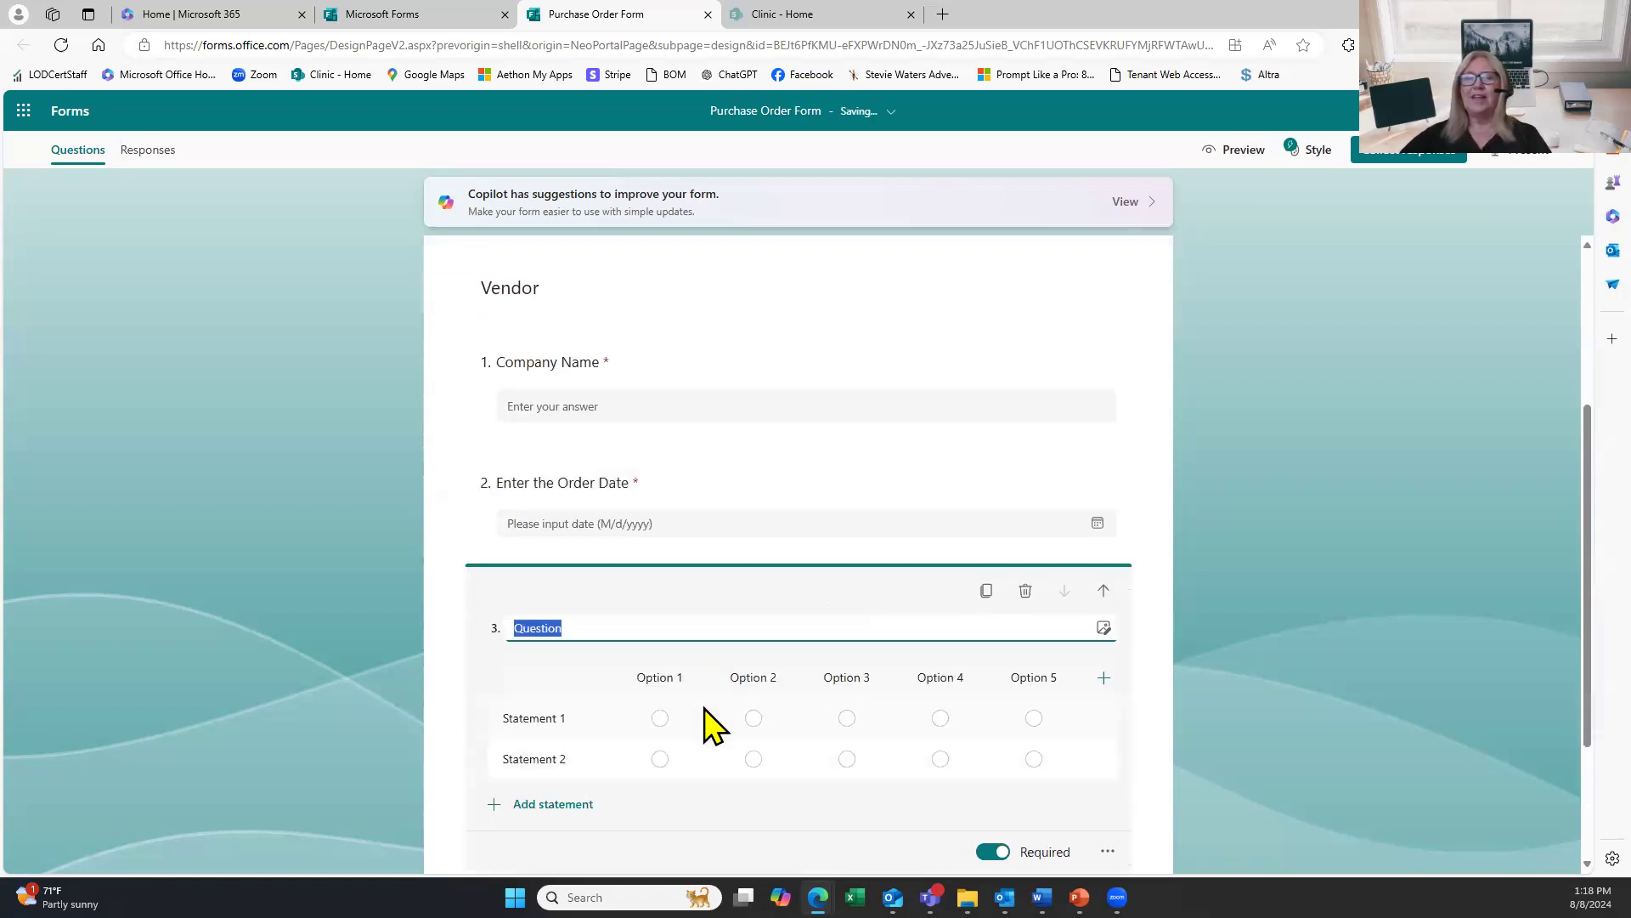
scroll(712, 726, "down", 2)
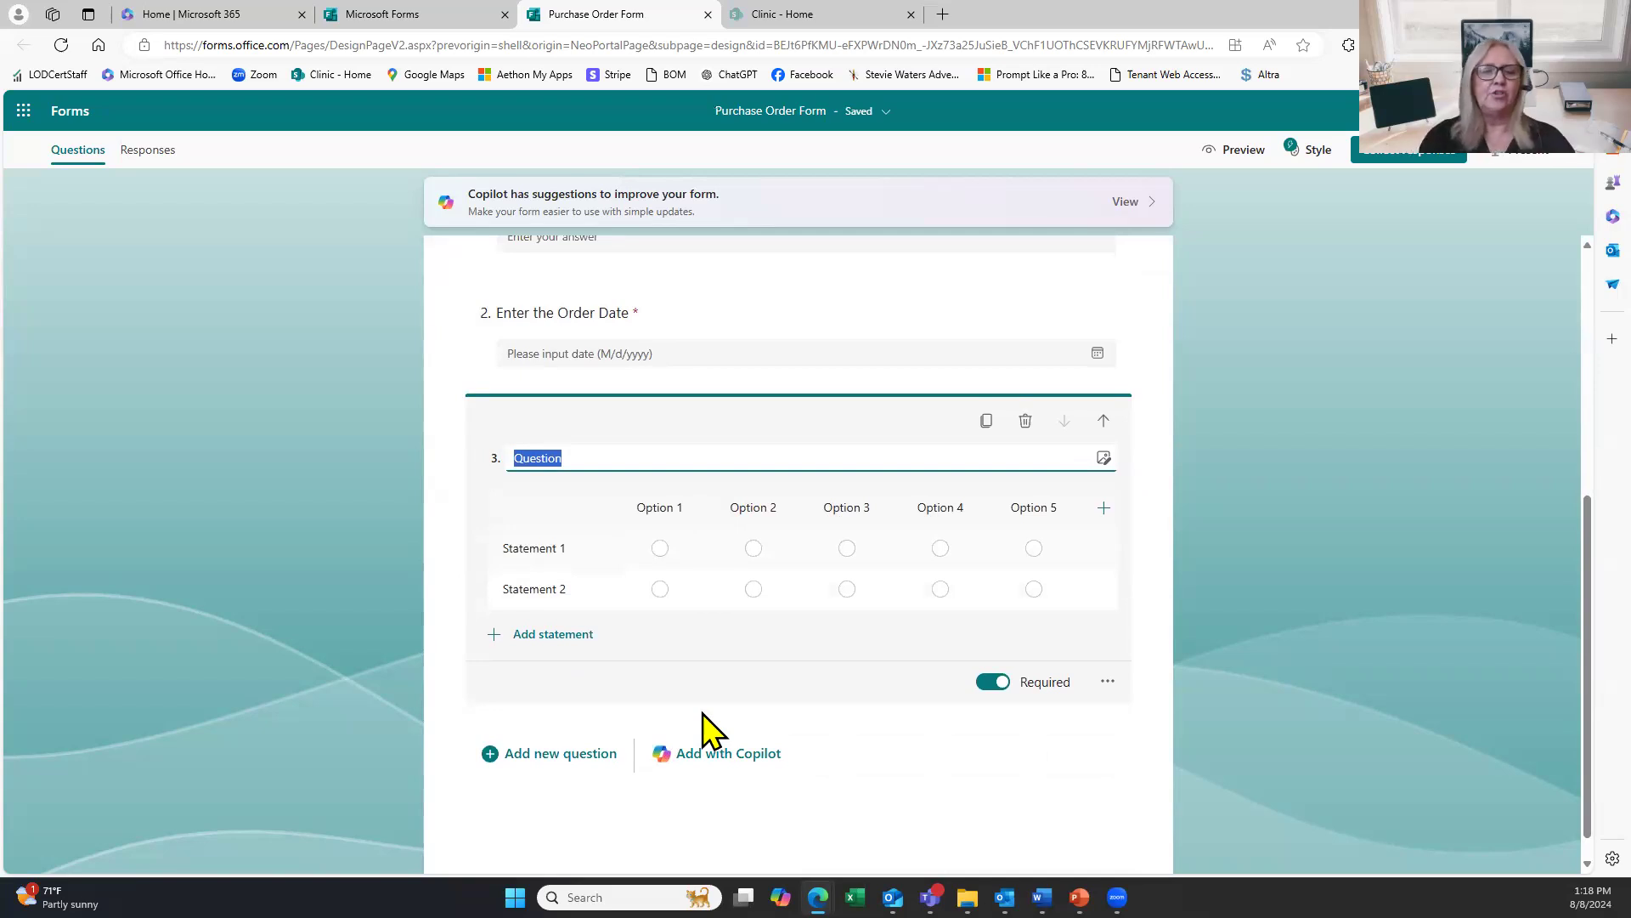
type("Pl")
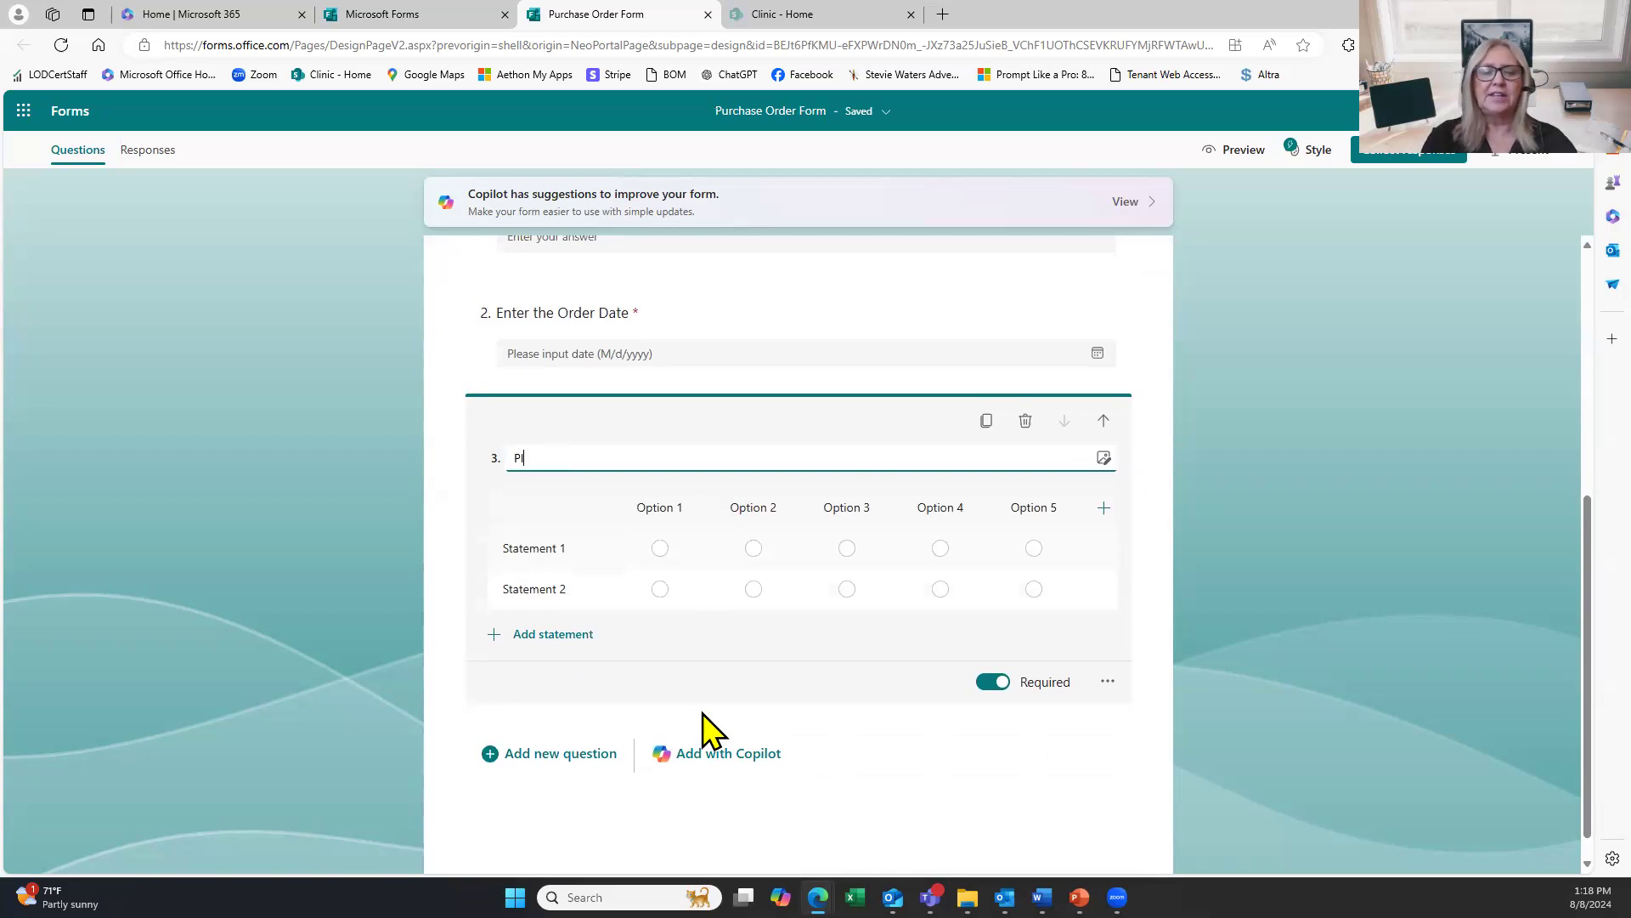
type("ease rate the shi")
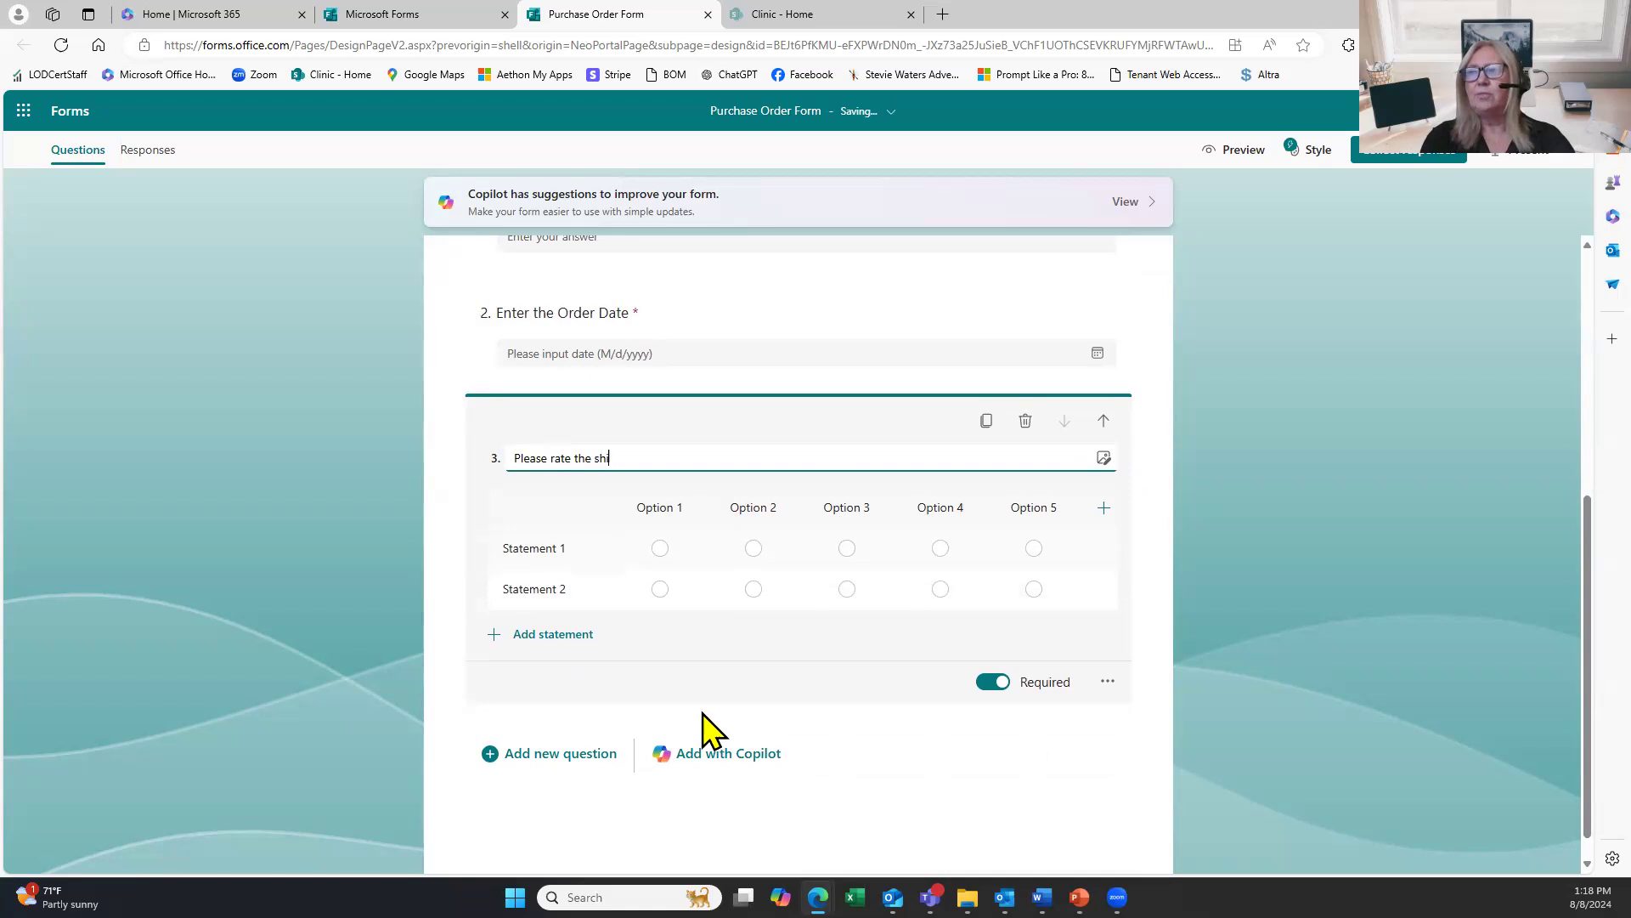
type("pping from you")
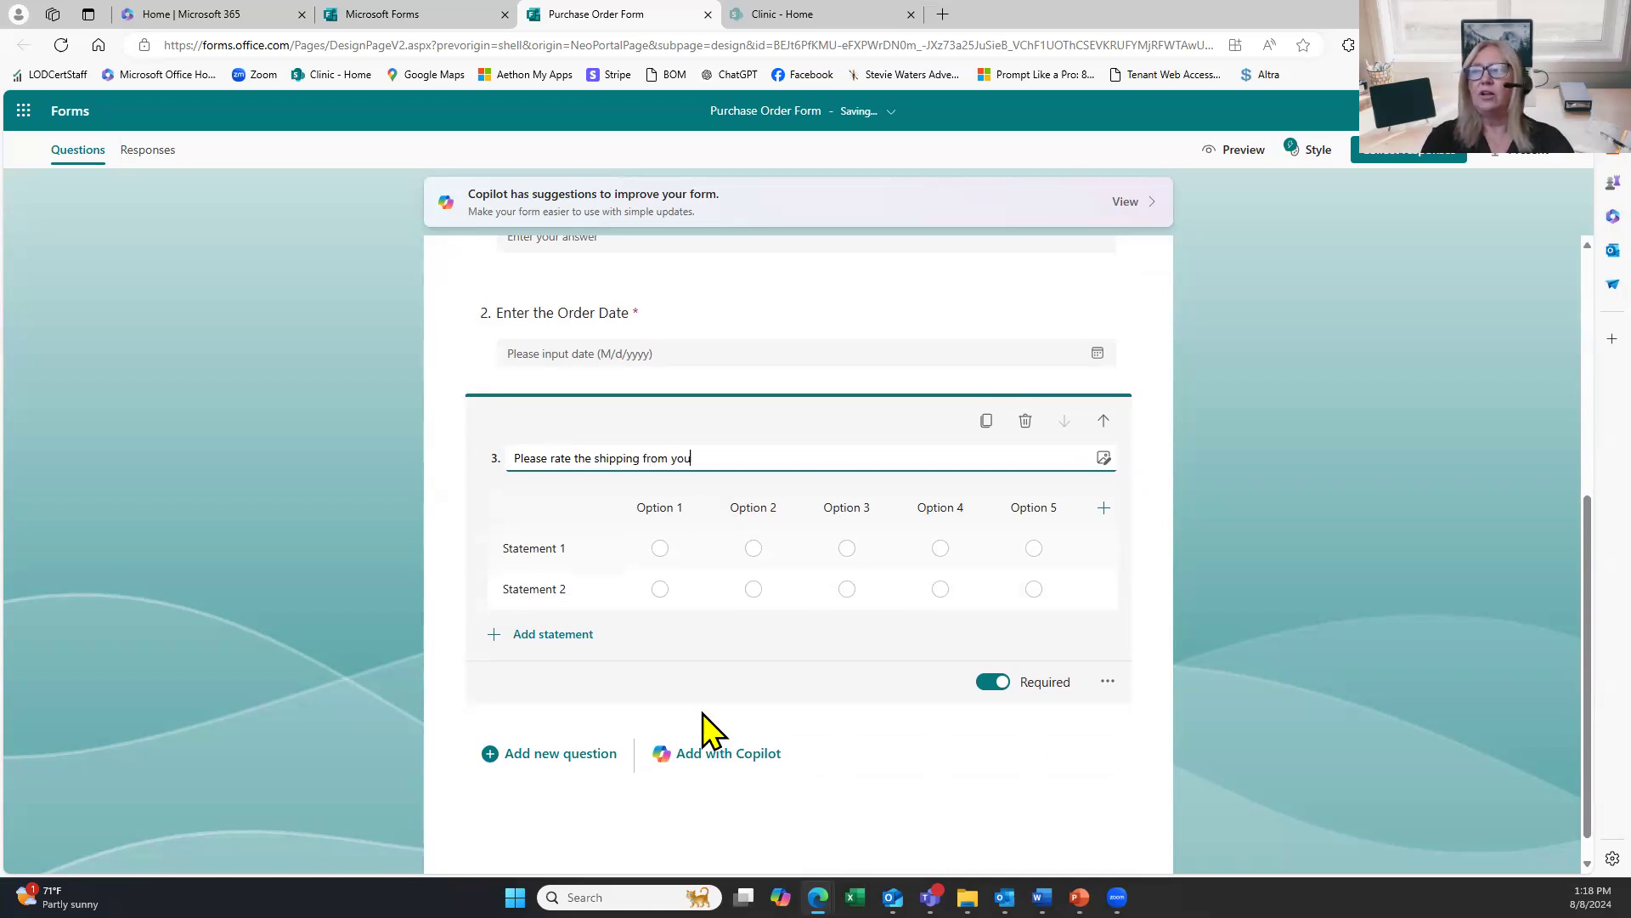
type("r last order?")
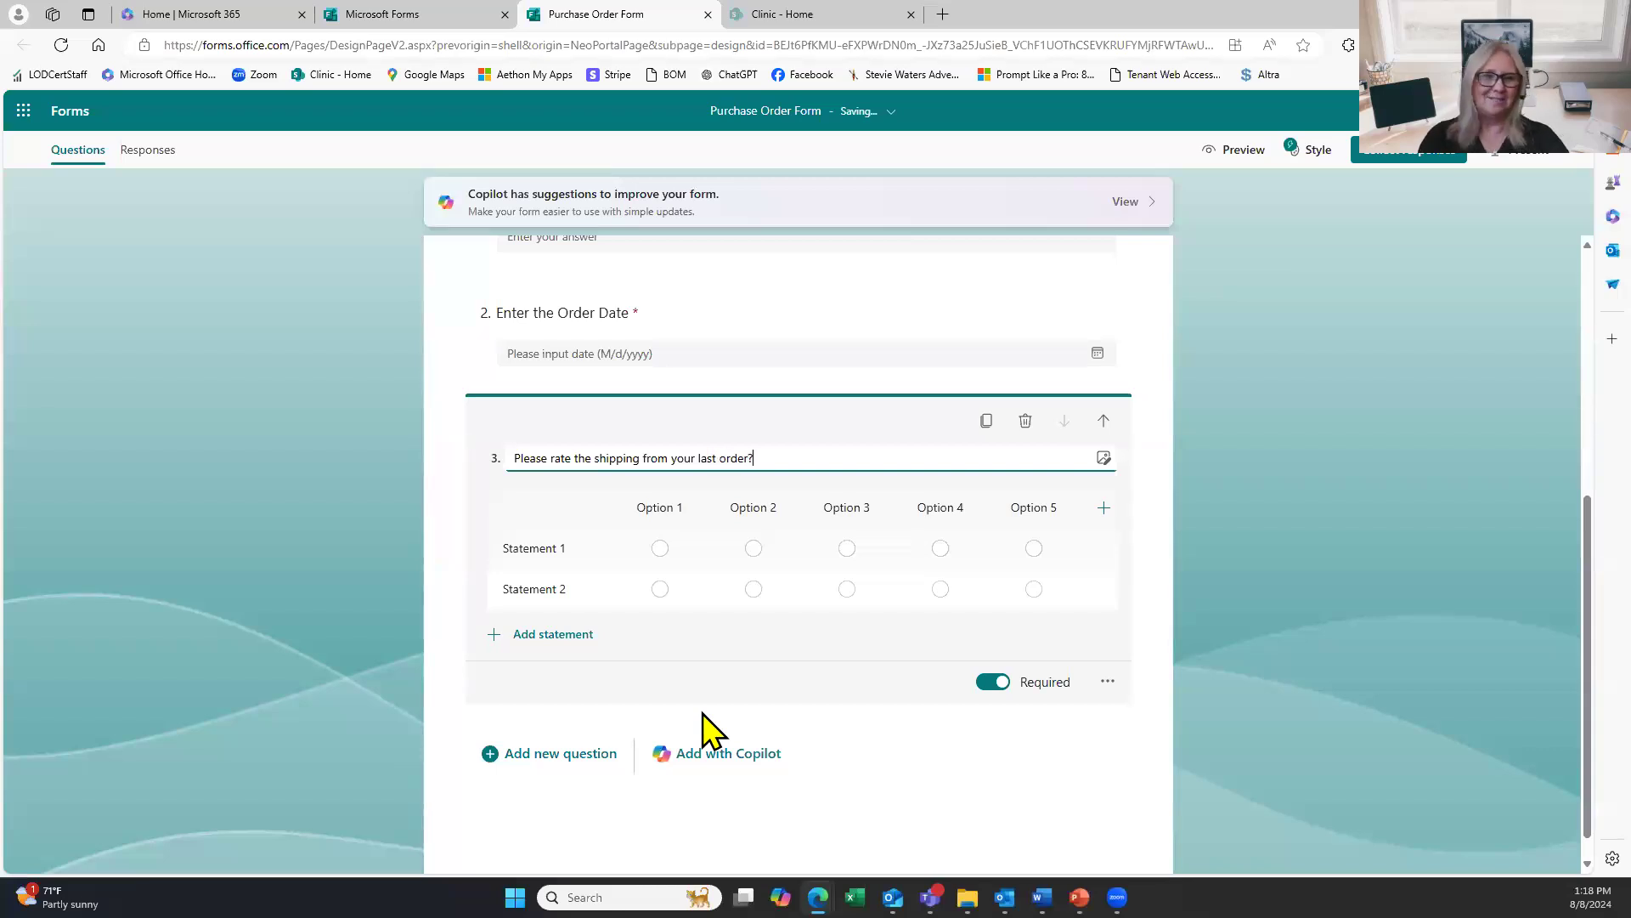
key("BackSpace")
type(".")
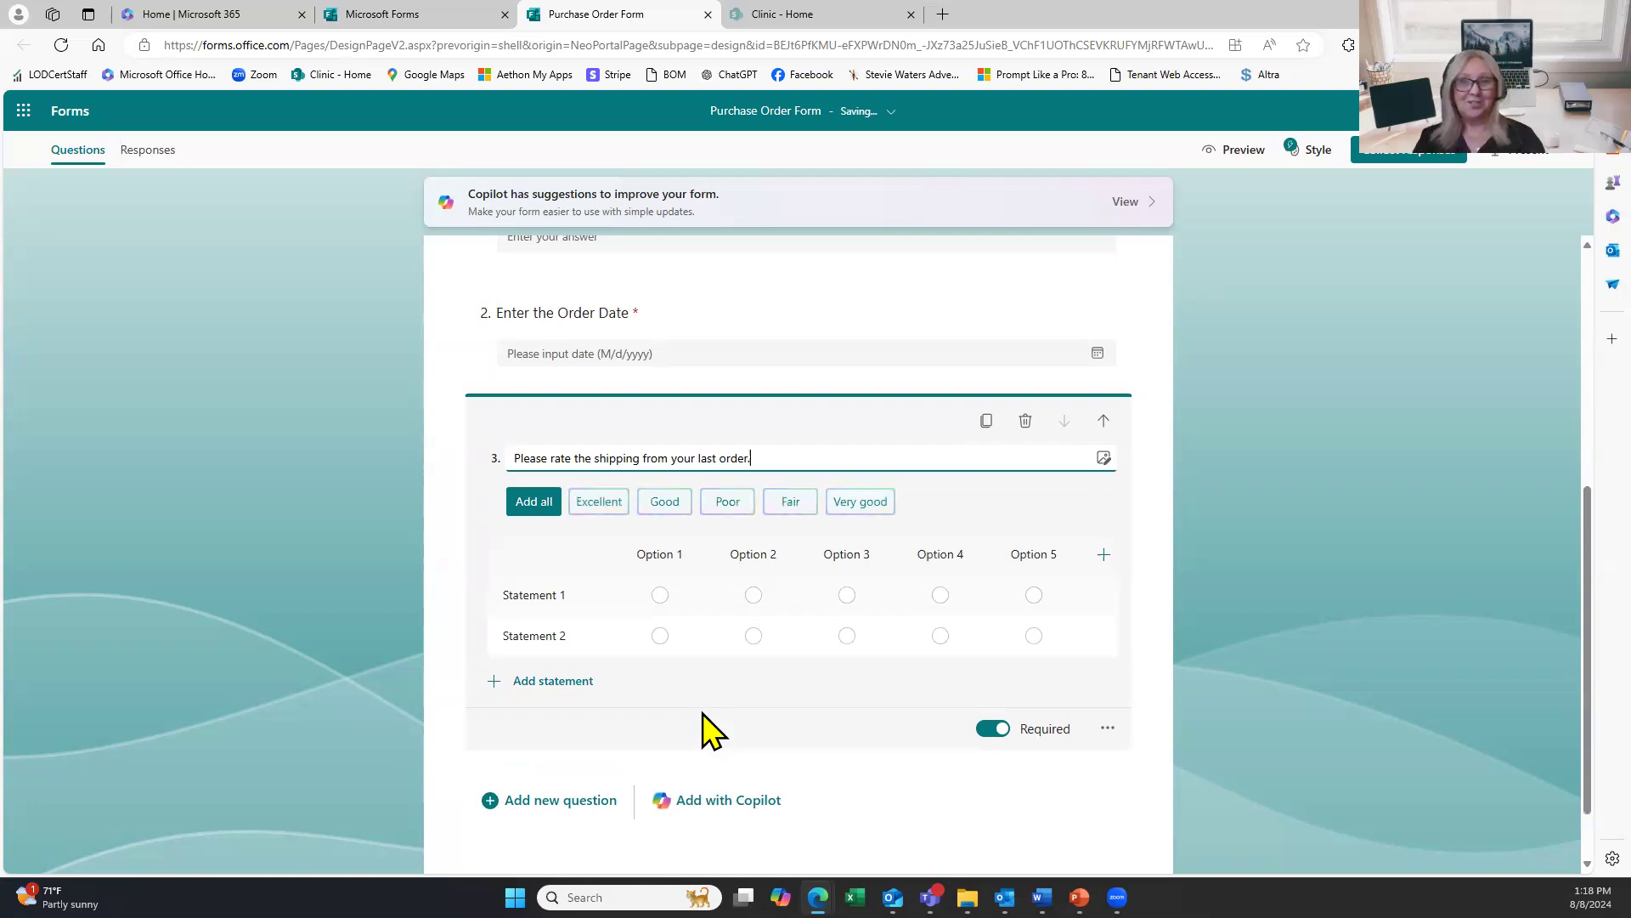
Label the first three rating columns Poor, Fair and Good.
left_click(678, 555)
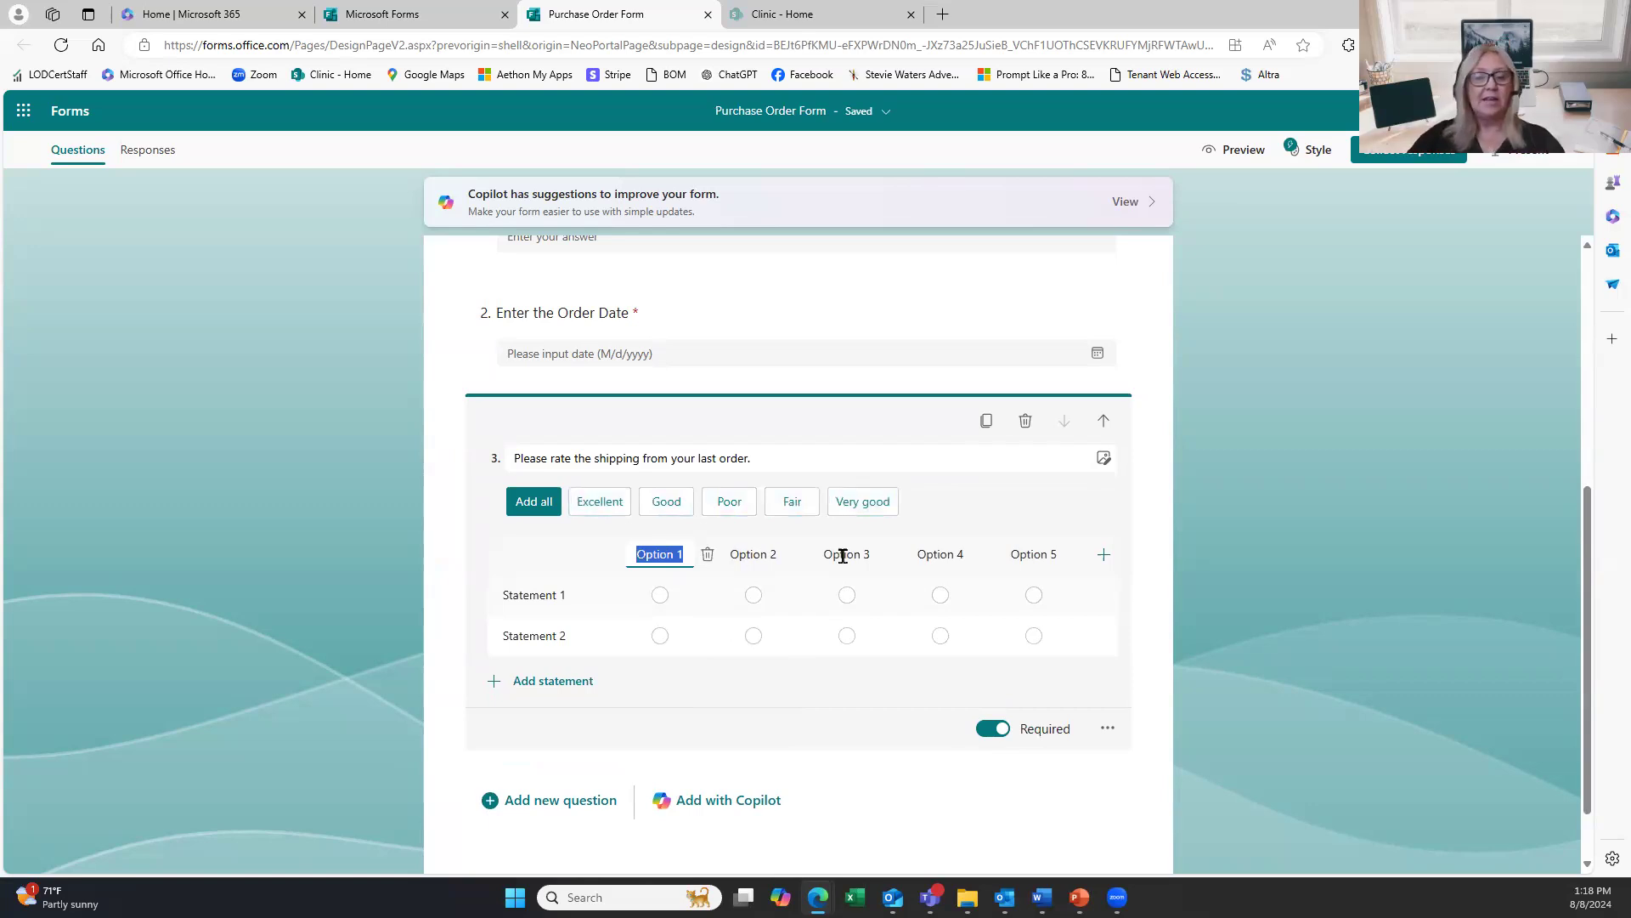
type("Fair")
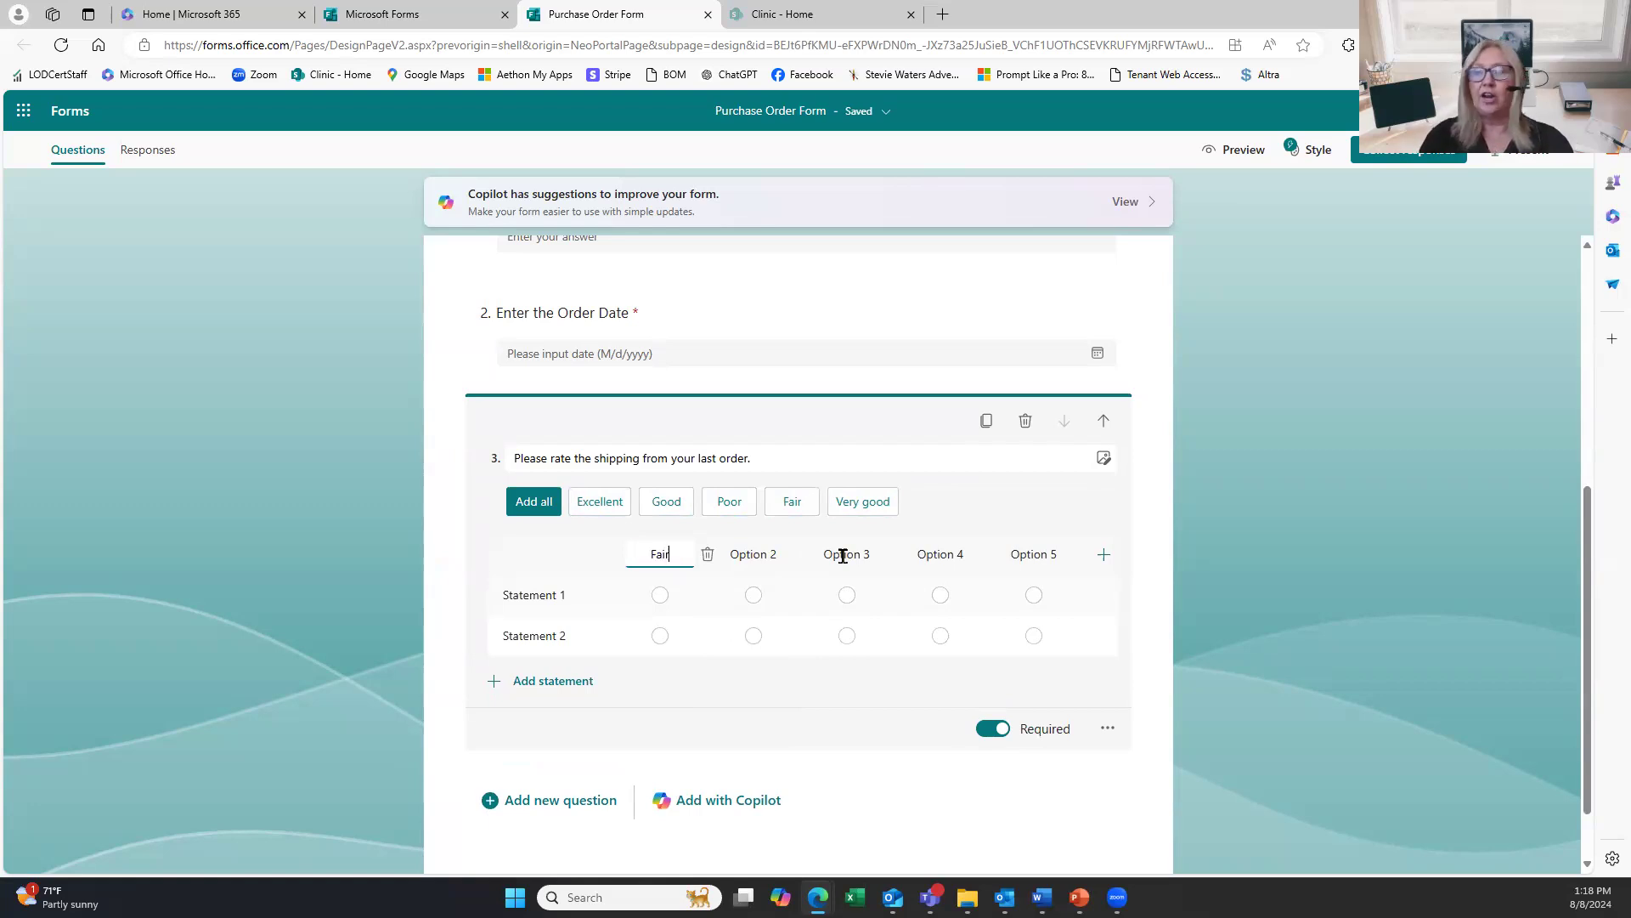
key("BackSpace")
key("BackSpace")
key("BackSpace")
key("BackSpace")
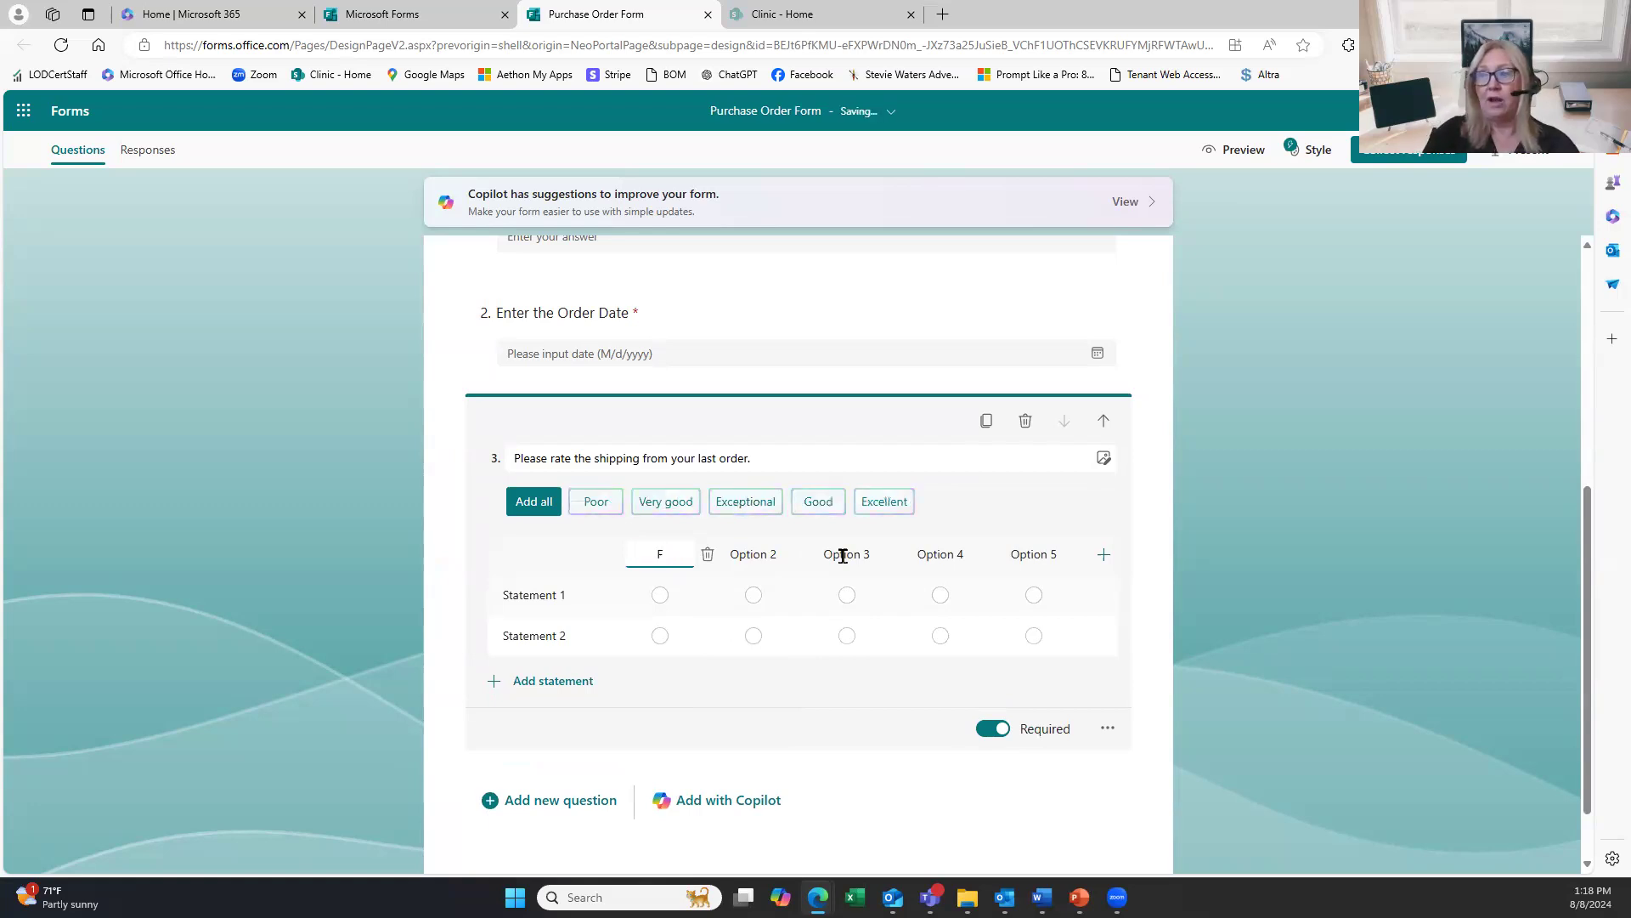
type("Poor")
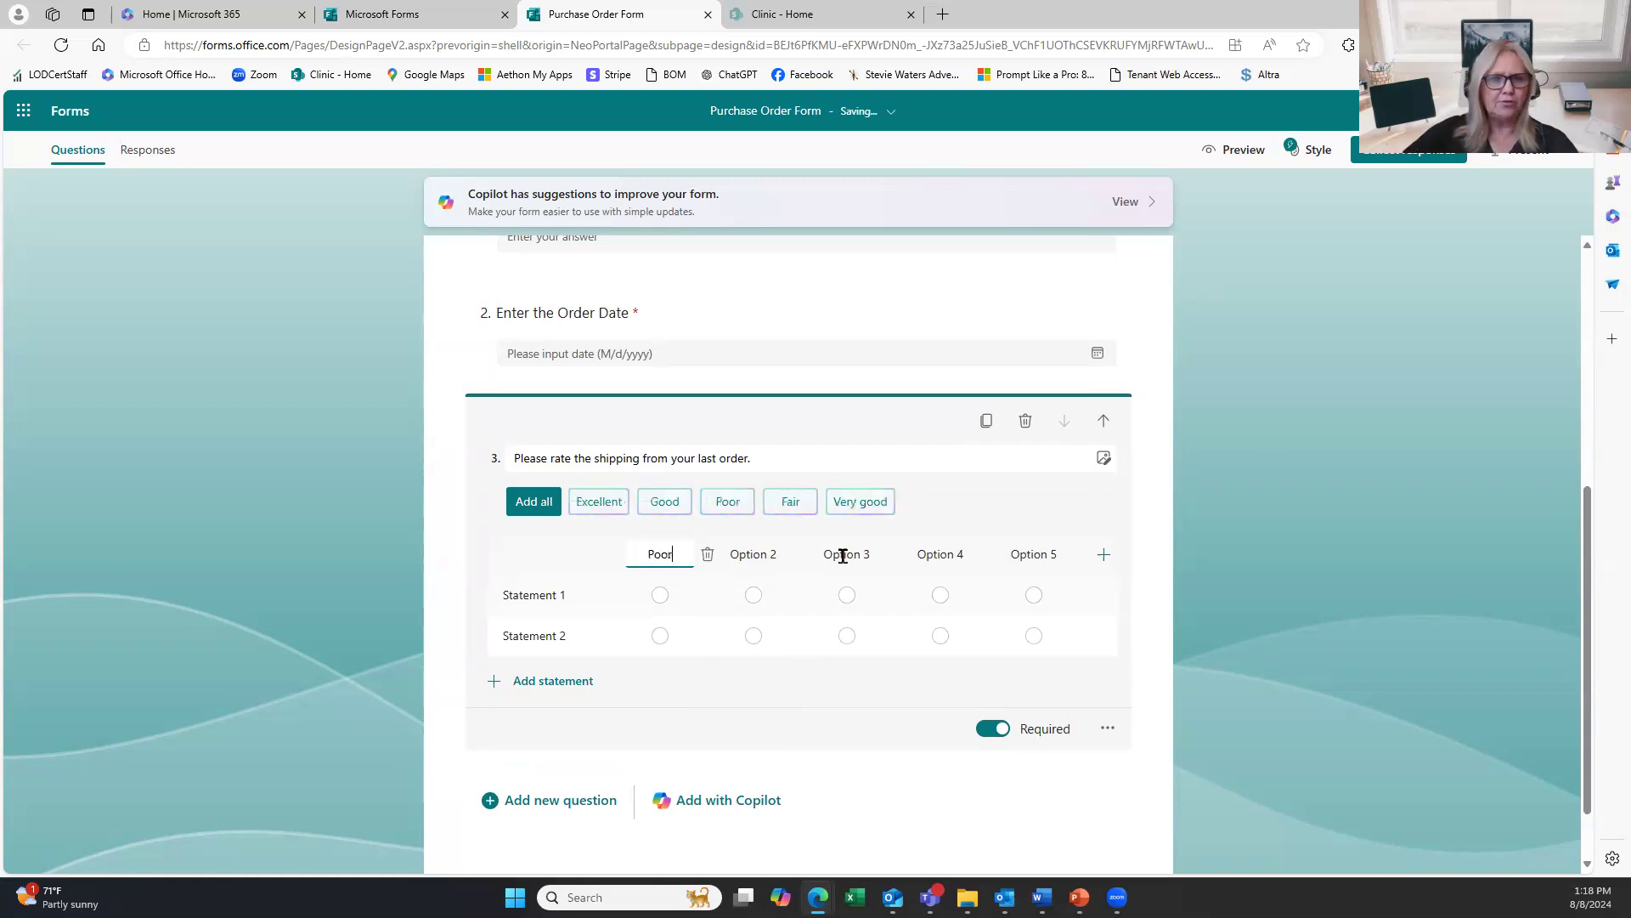
left_click(754, 556)
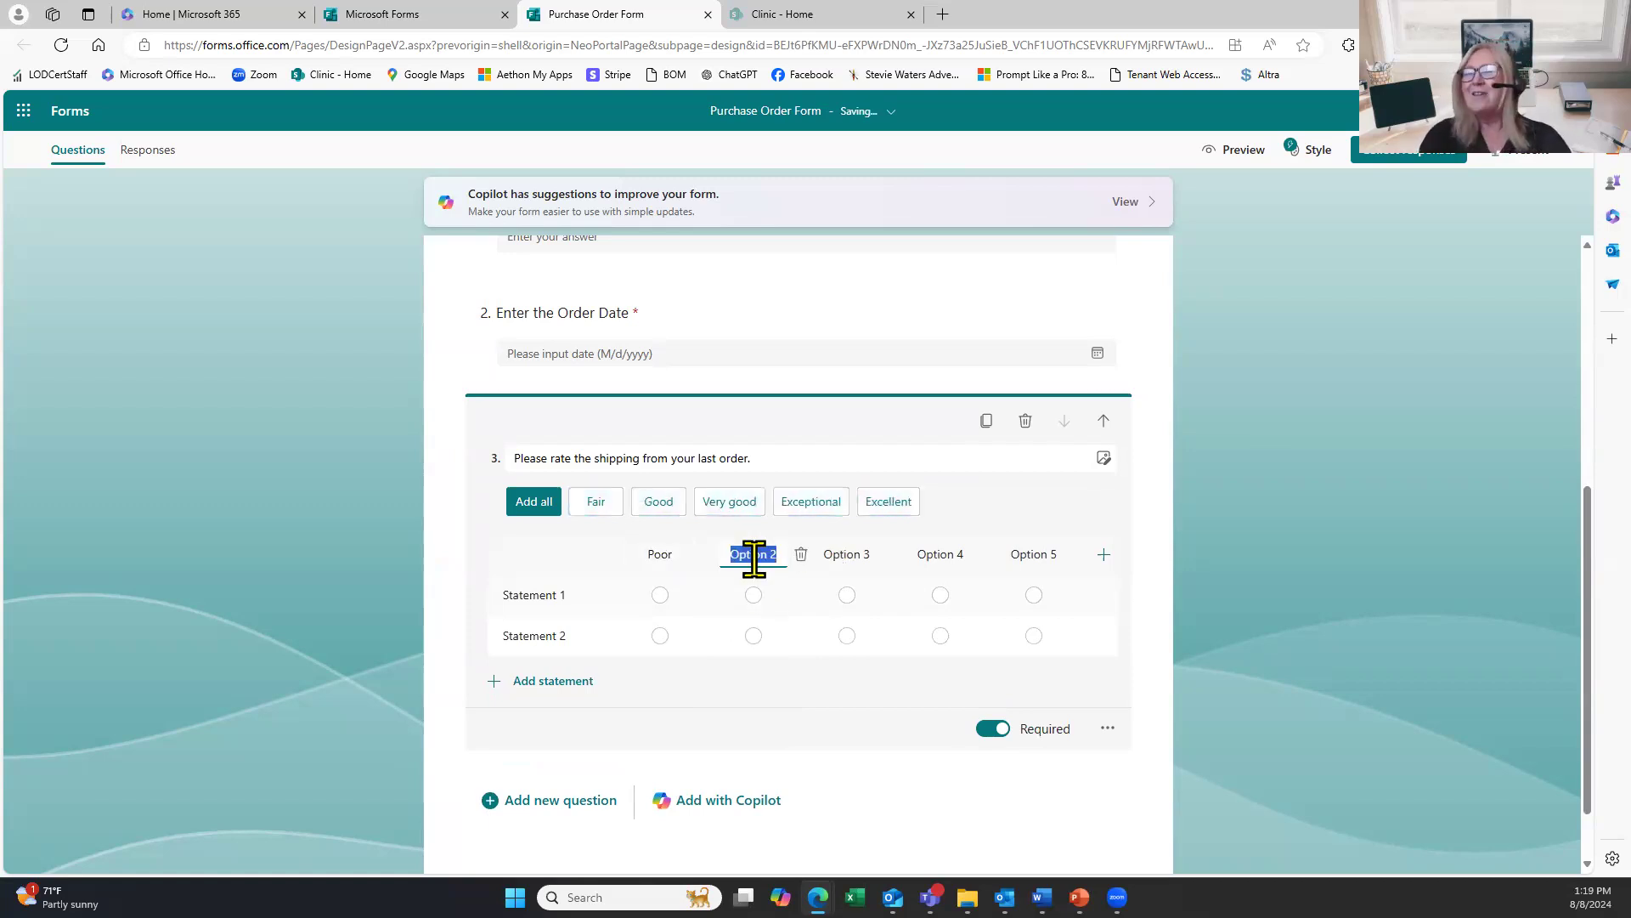
key("BackSpace")
type("Fair")
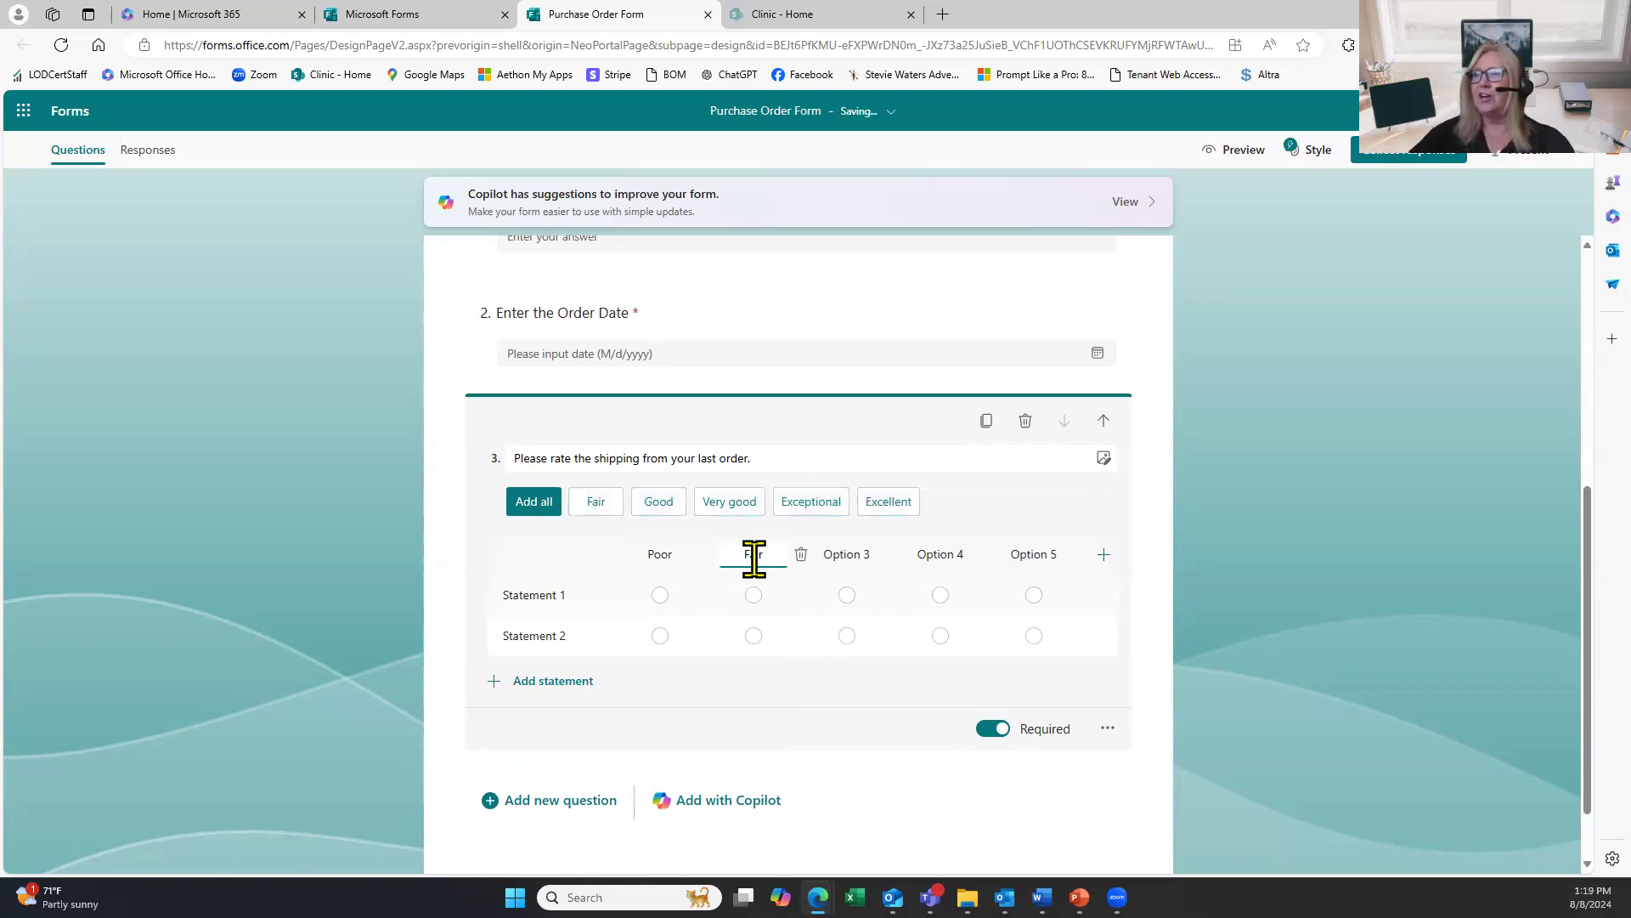
left_click(833, 557)
type("Good")
Label the fourth and fifth columns Better and Best, correcting the 'Beeter' typo.
left_click(938, 570)
type("Beeter")
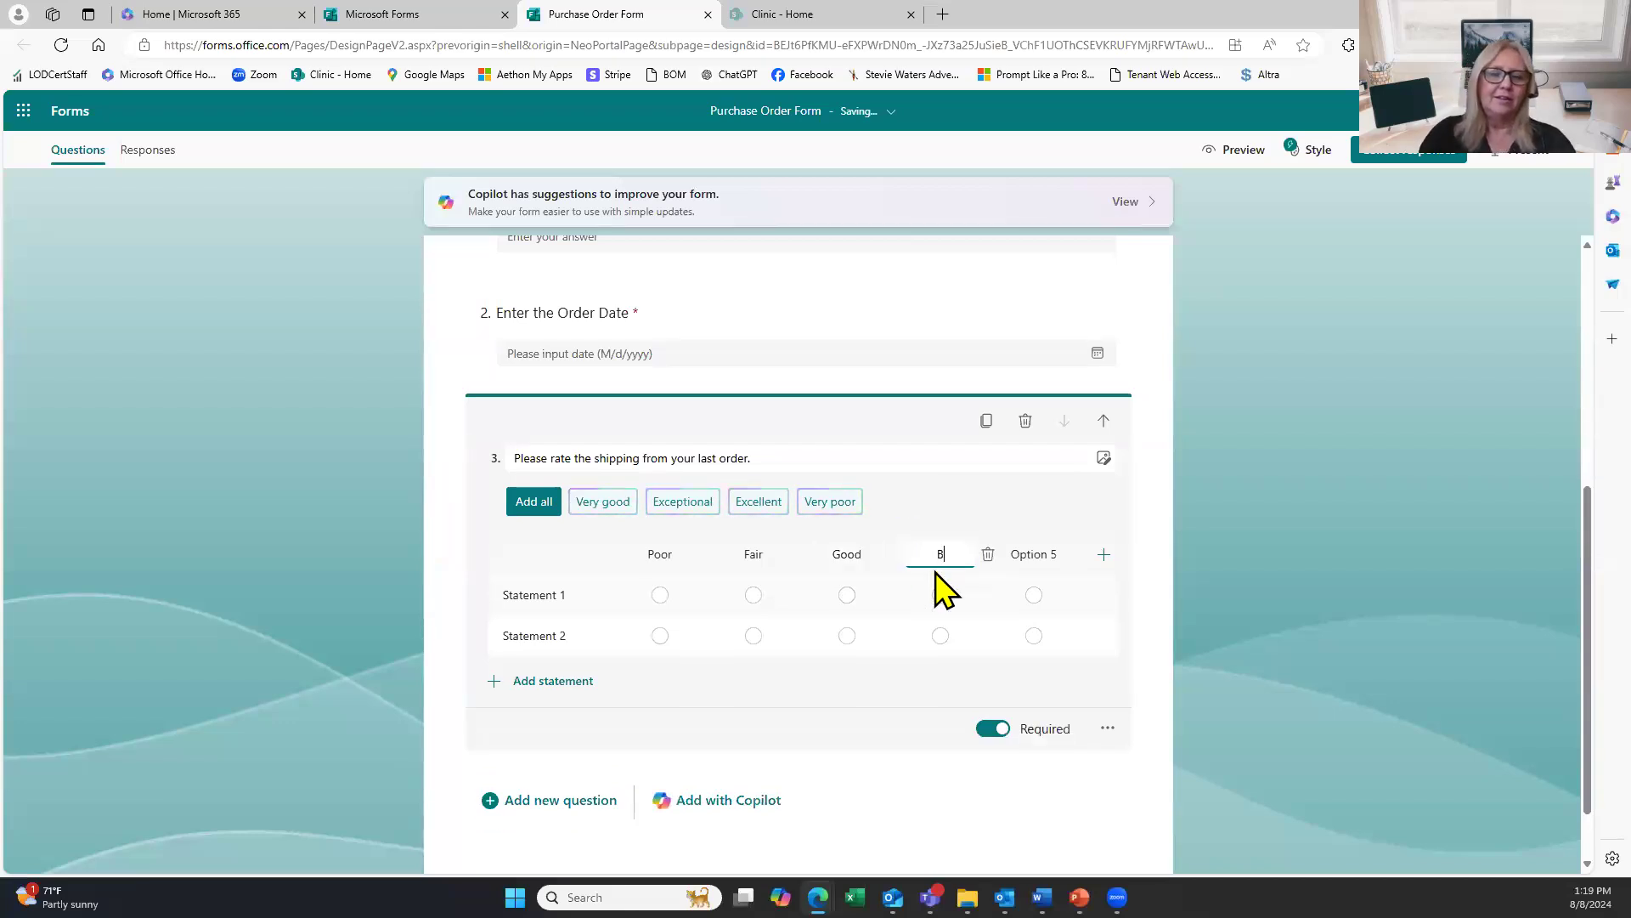
left_click(1046, 554)
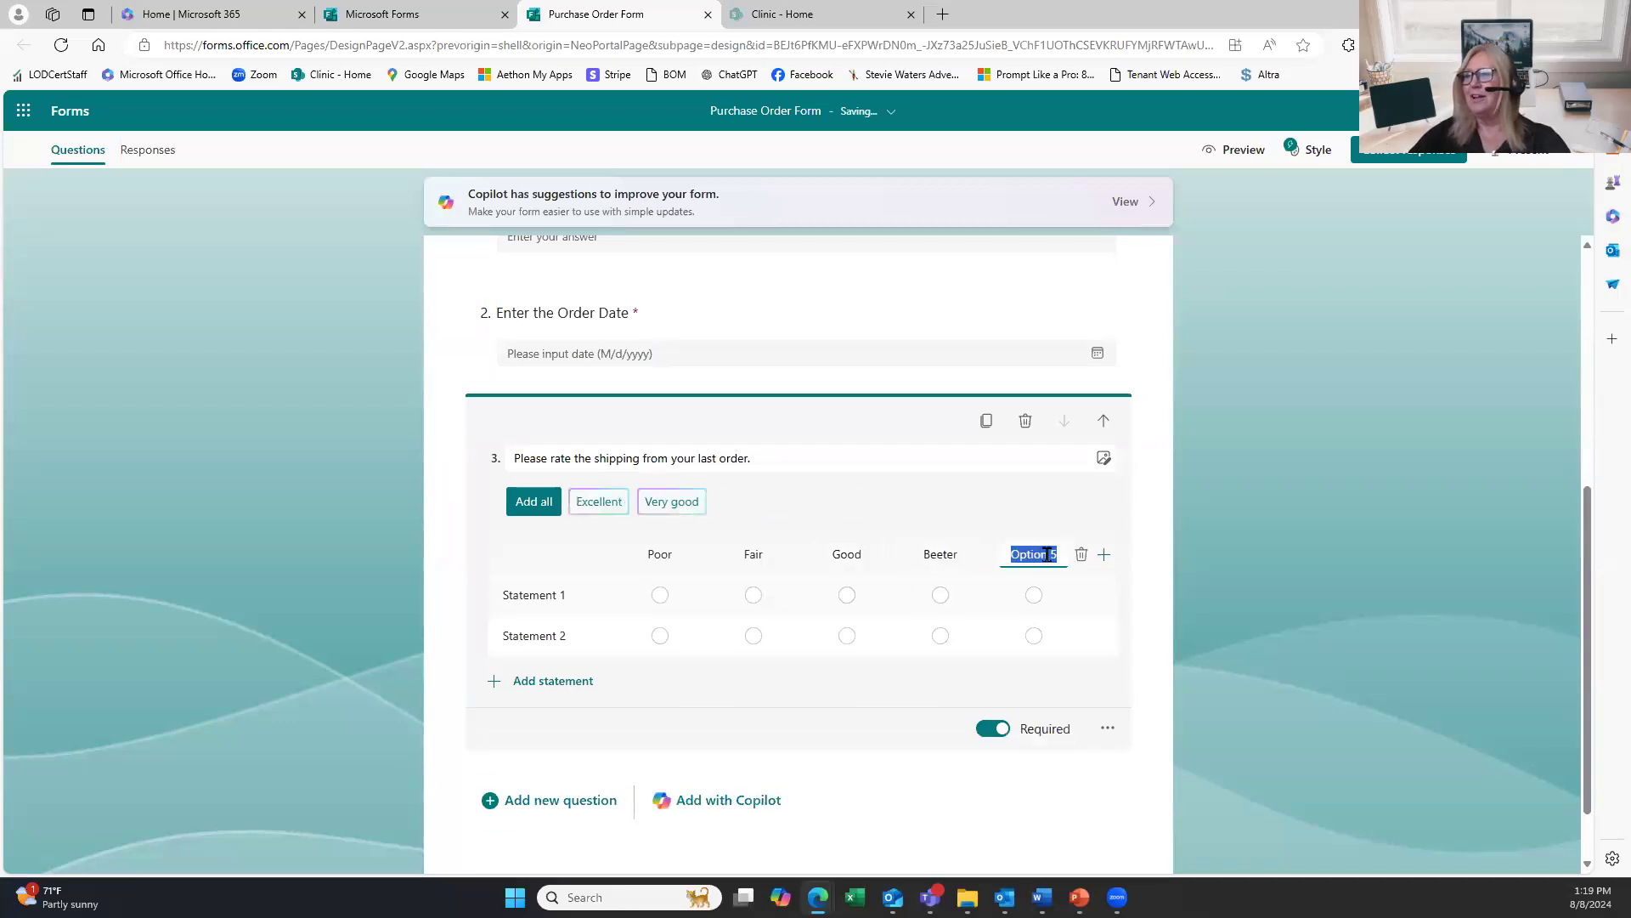
left_click(951, 554)
left_click(944, 554)
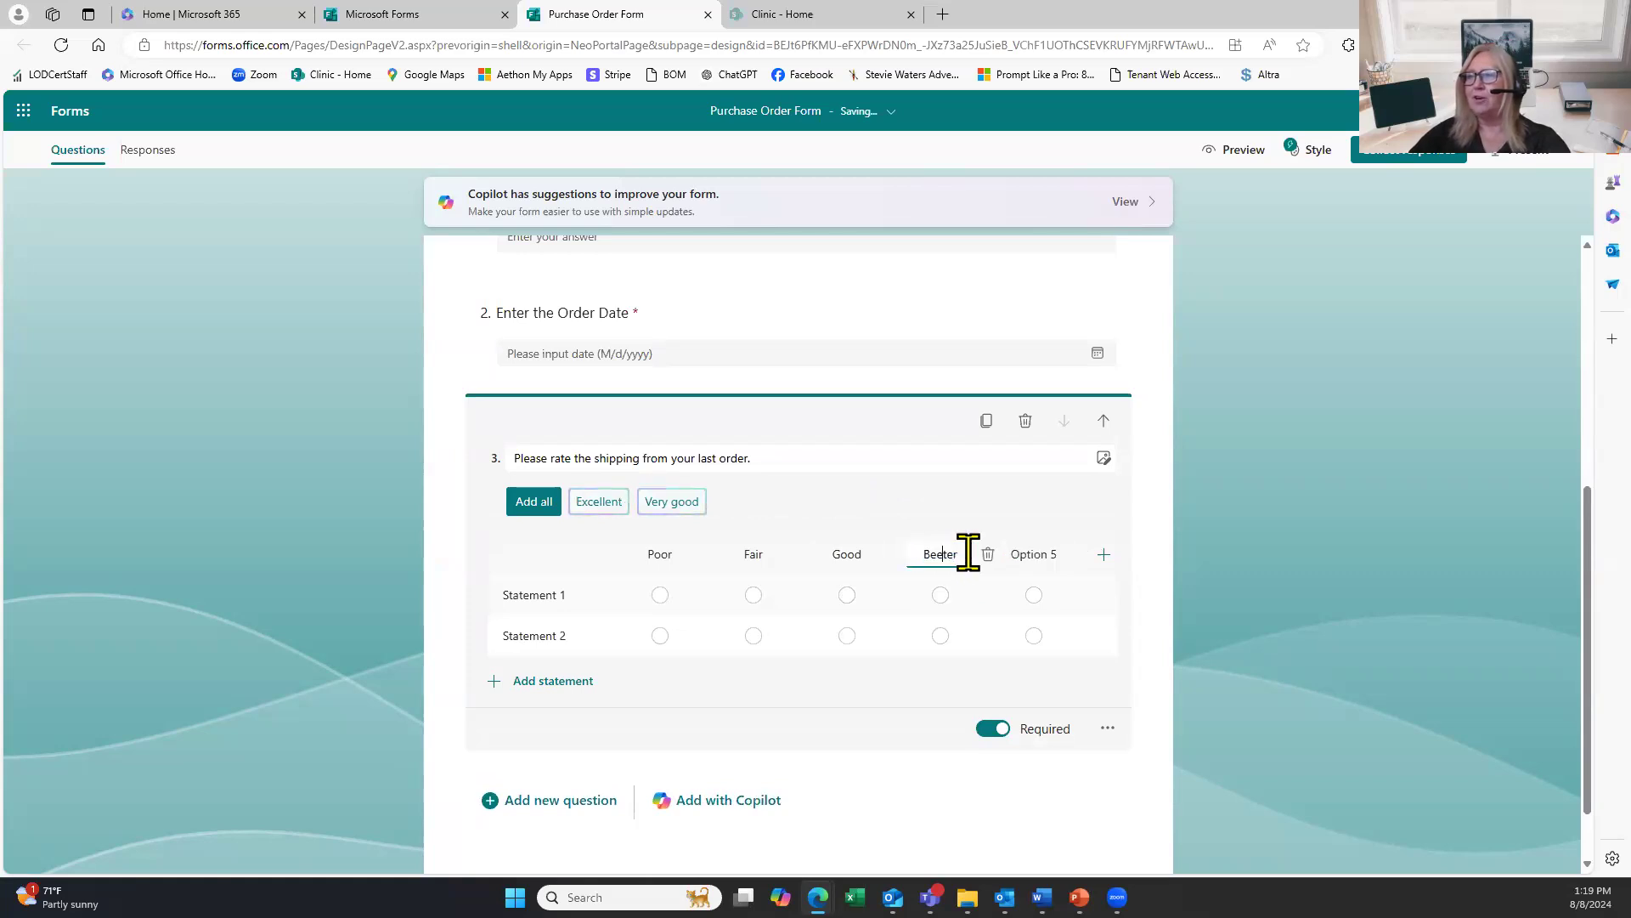
key("BackSpace")
type("t")
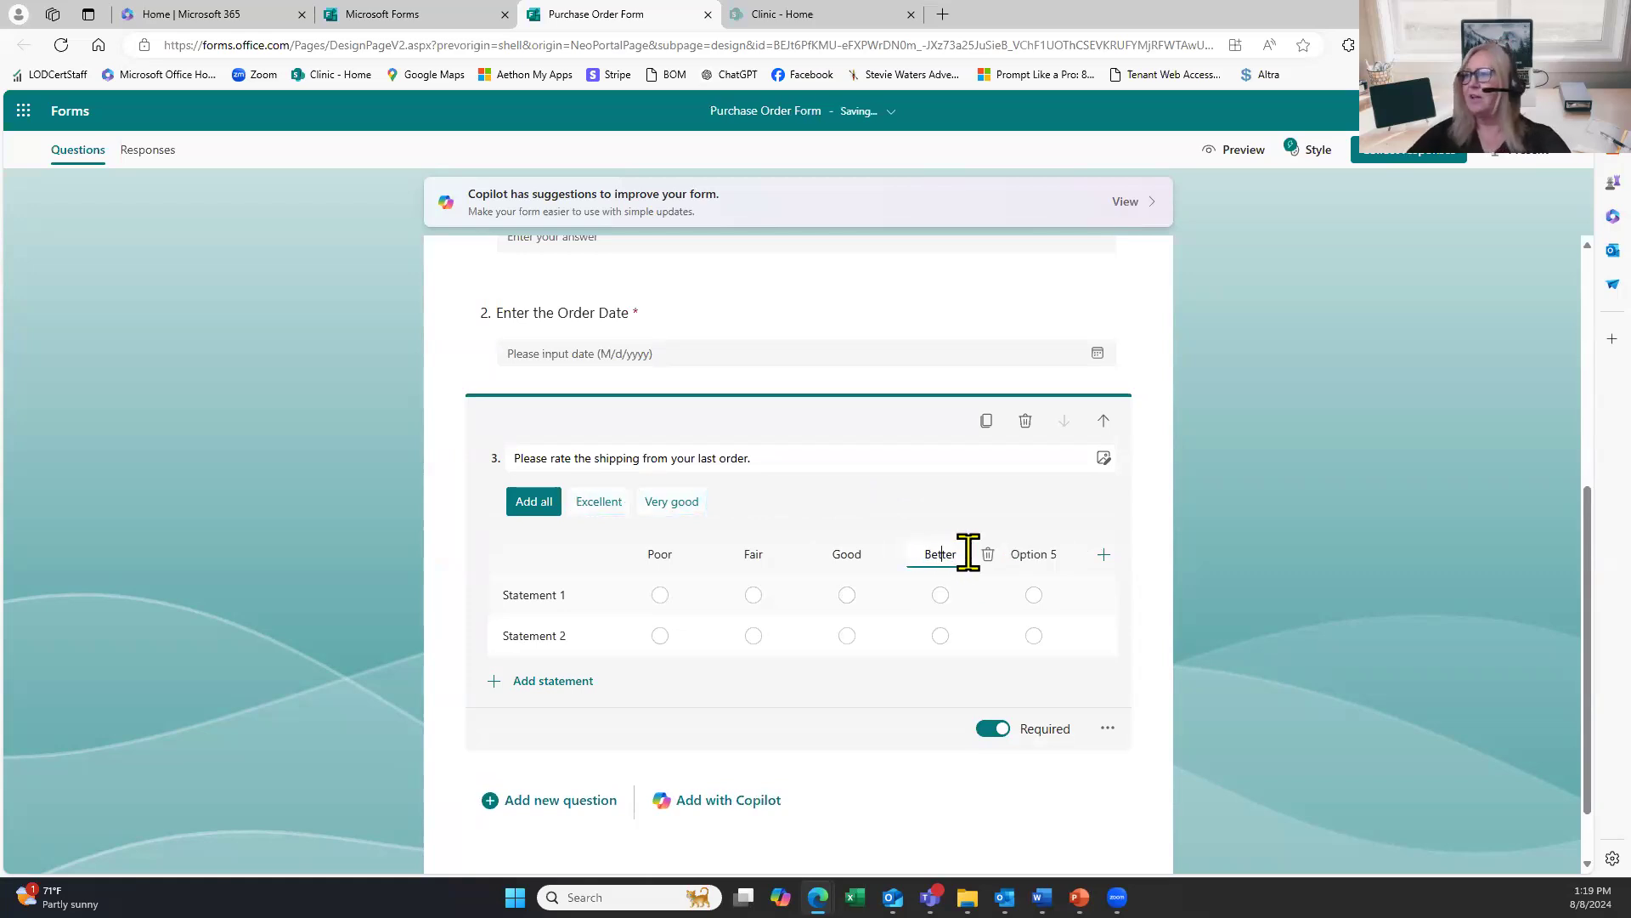
left_click(1040, 551)
type("Best")
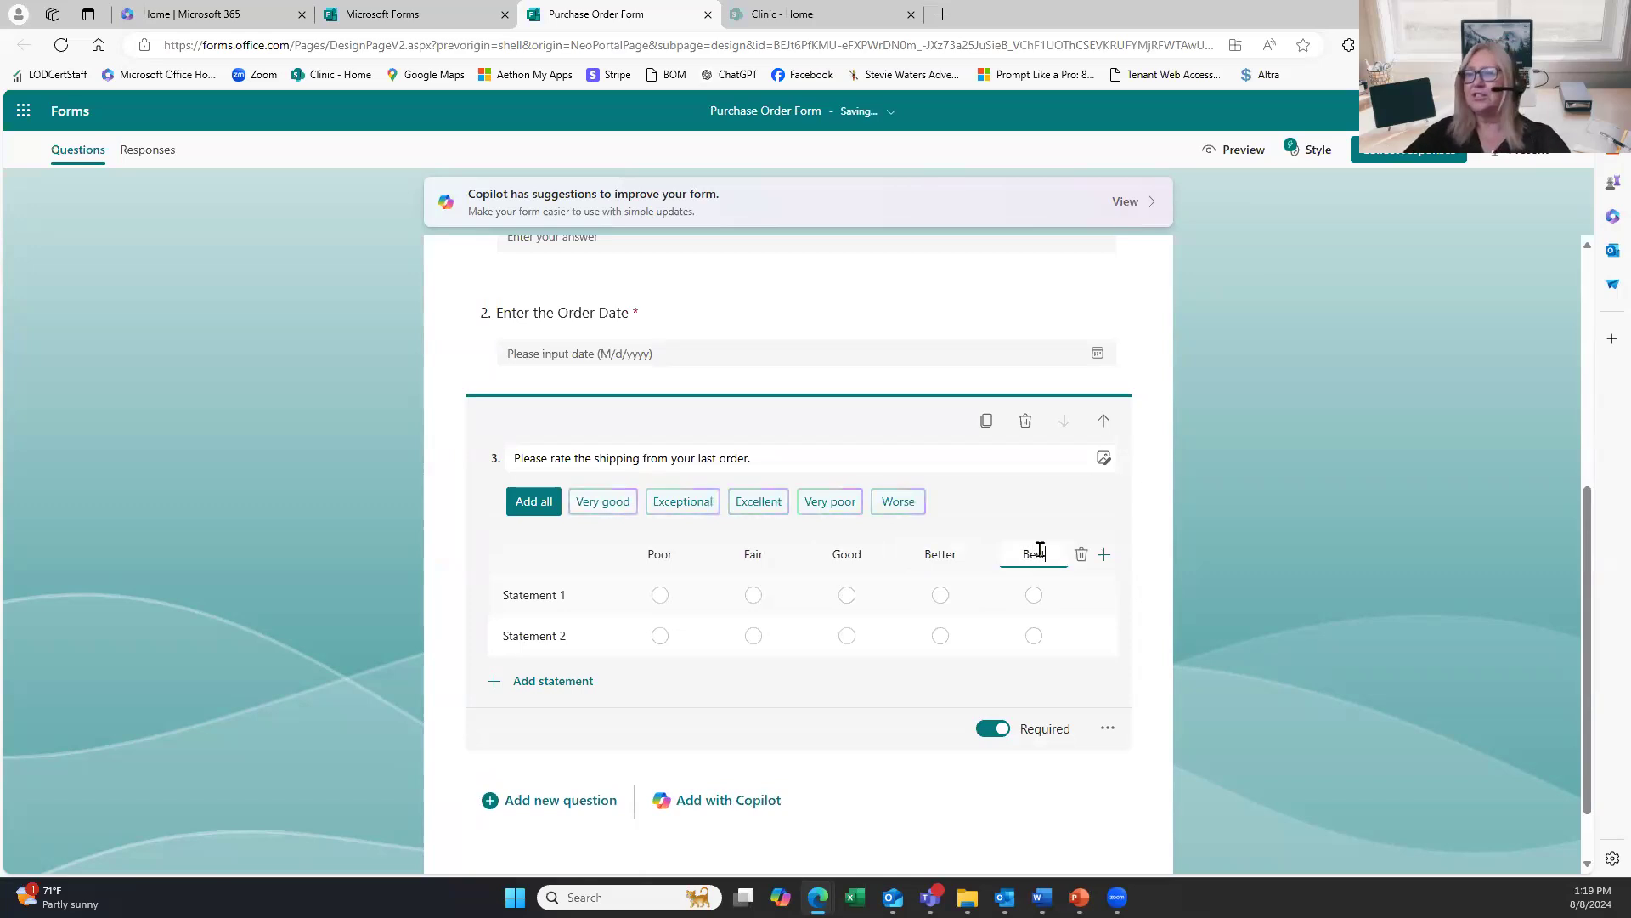
Replace the two statement rows with 'Did your products arrive on time?' and 'Was any damaged?'.
left_click(532, 597)
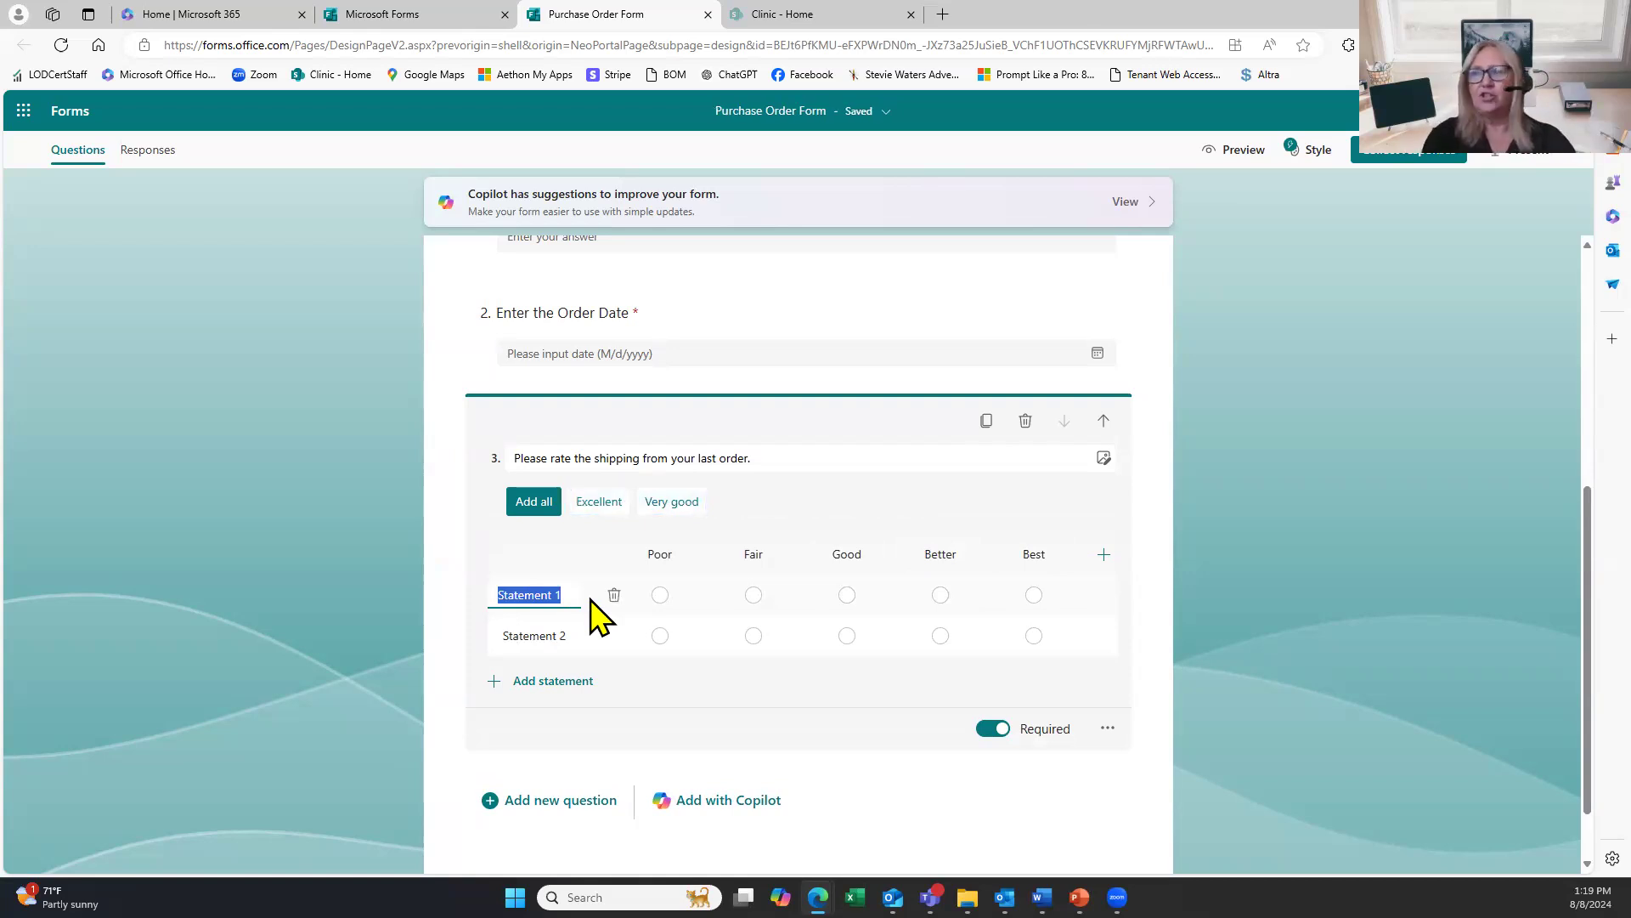
type("Did ")
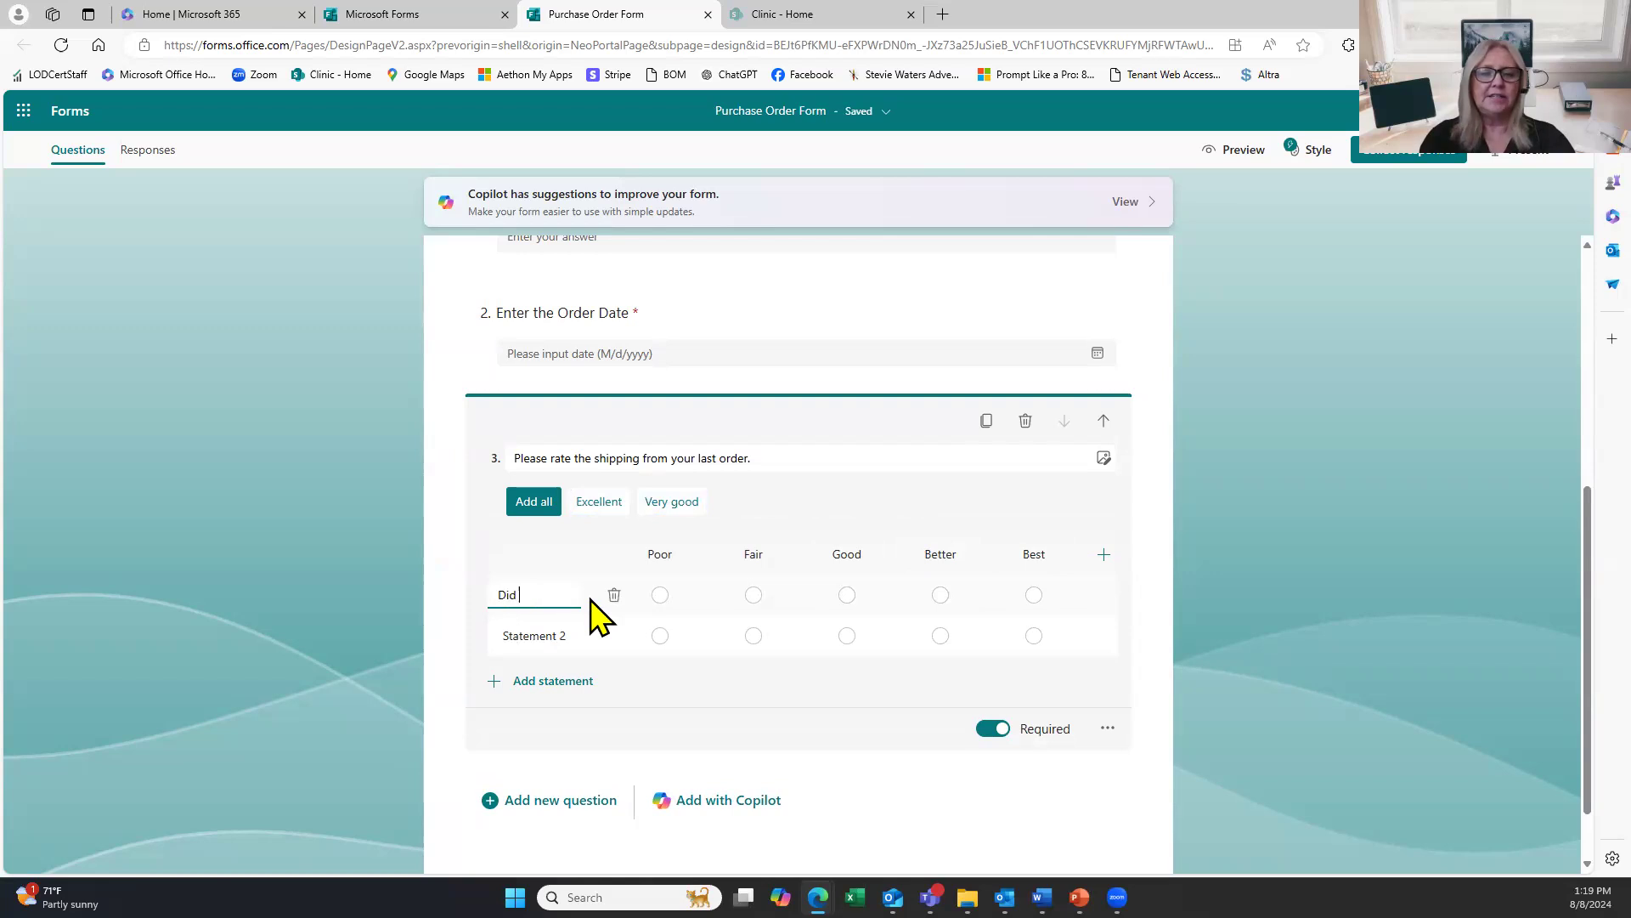
type("your pr")
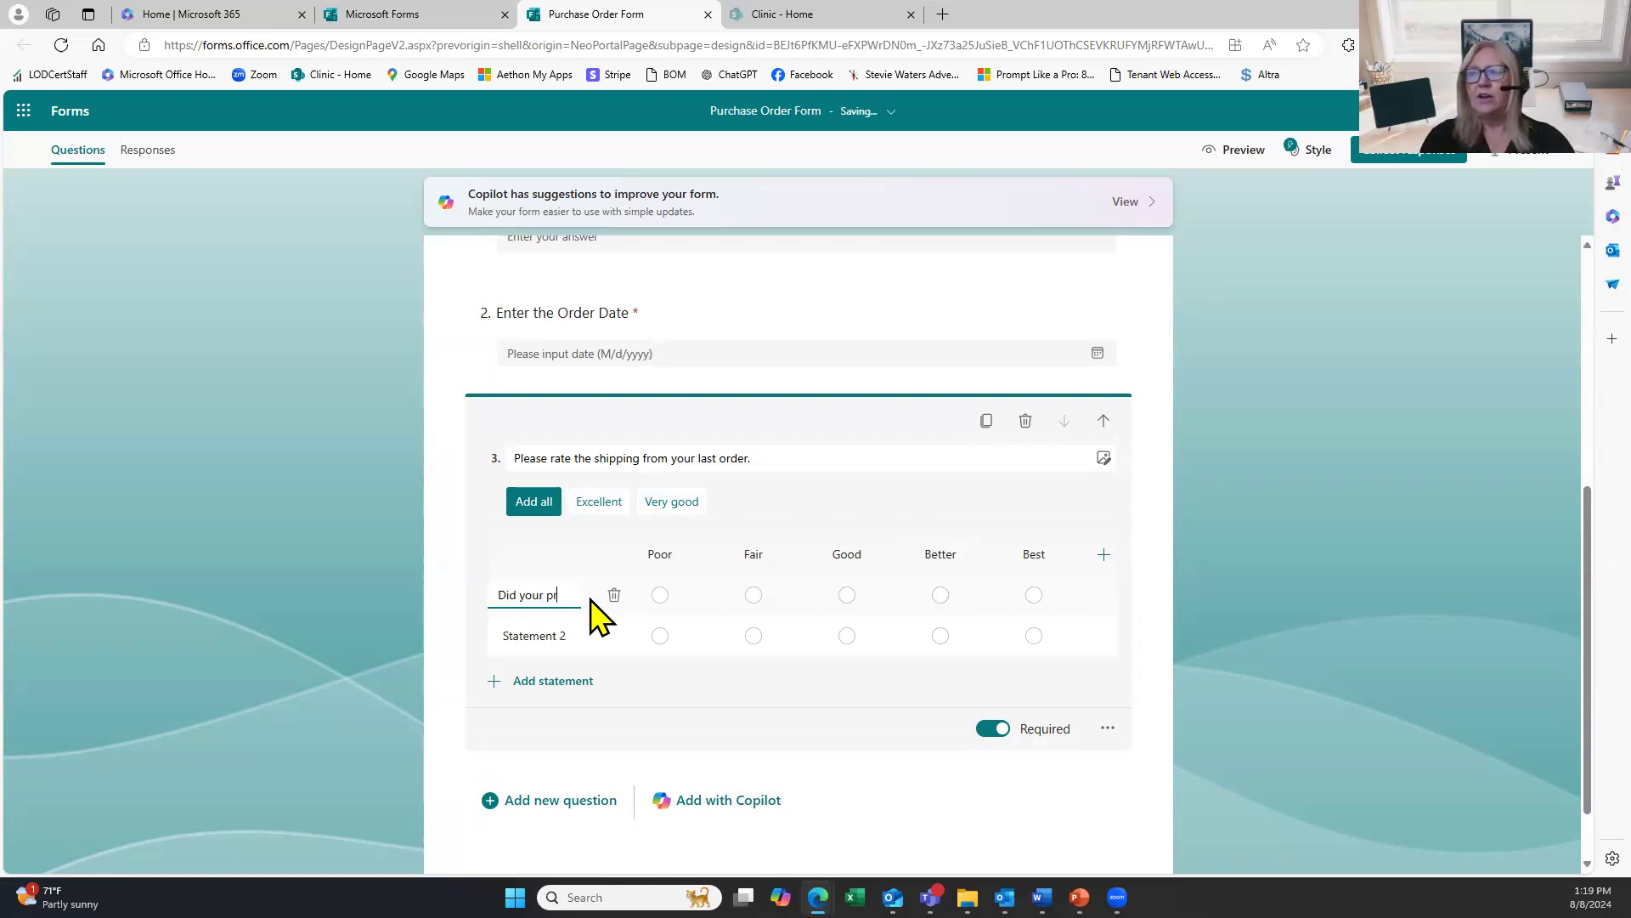
type("oduct  arrive on time?")
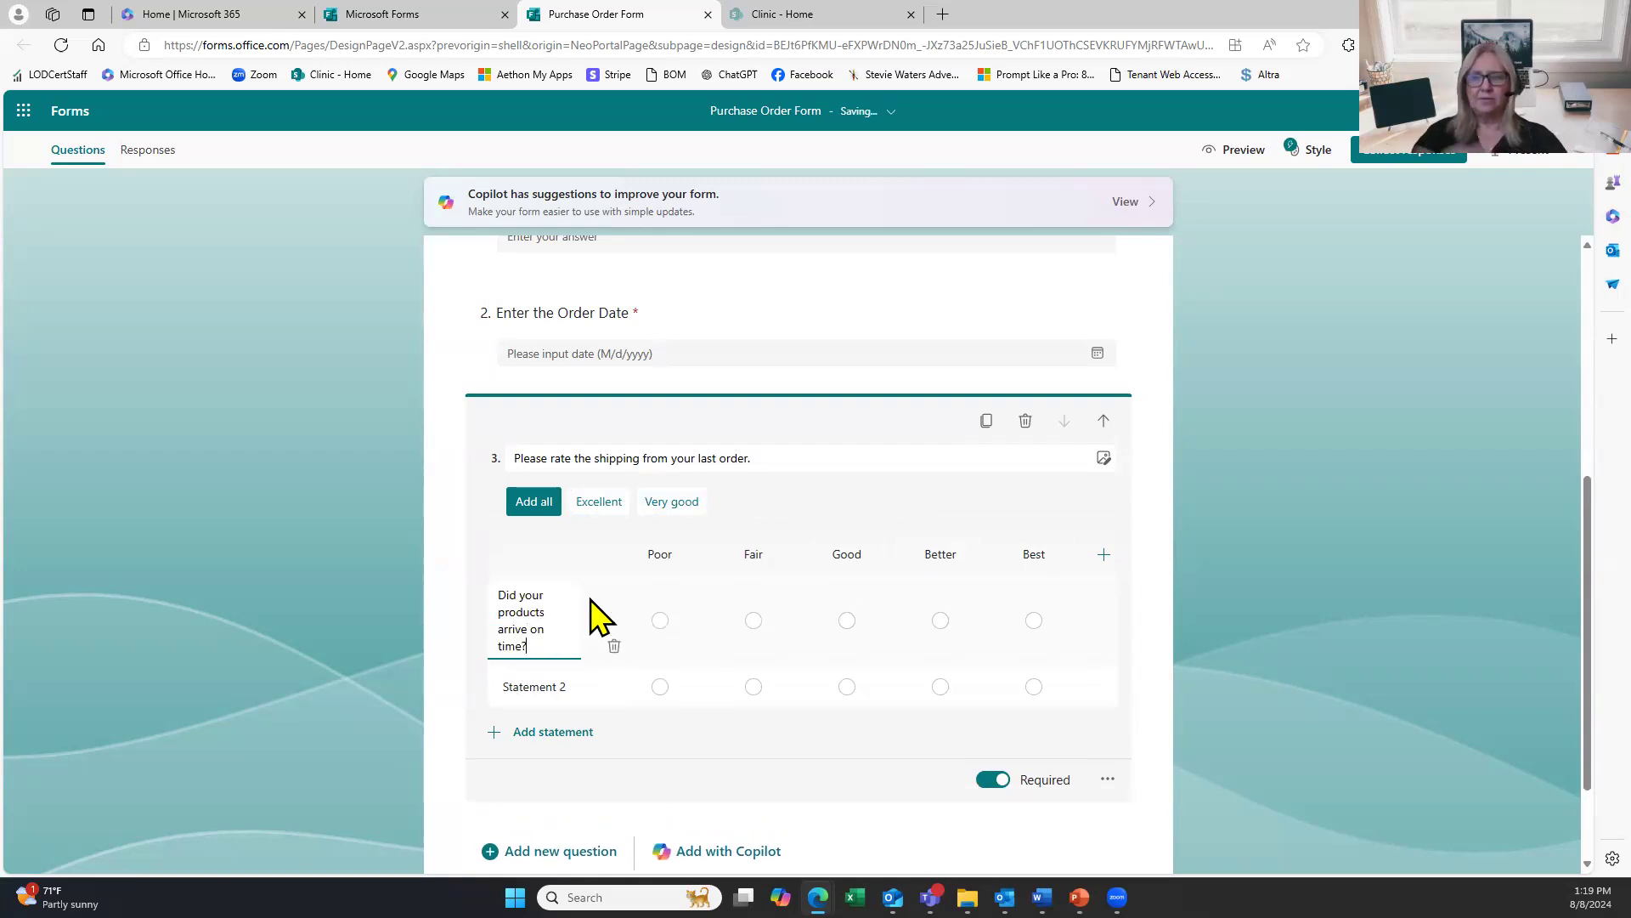
left_click(553, 686)
type("Was ")
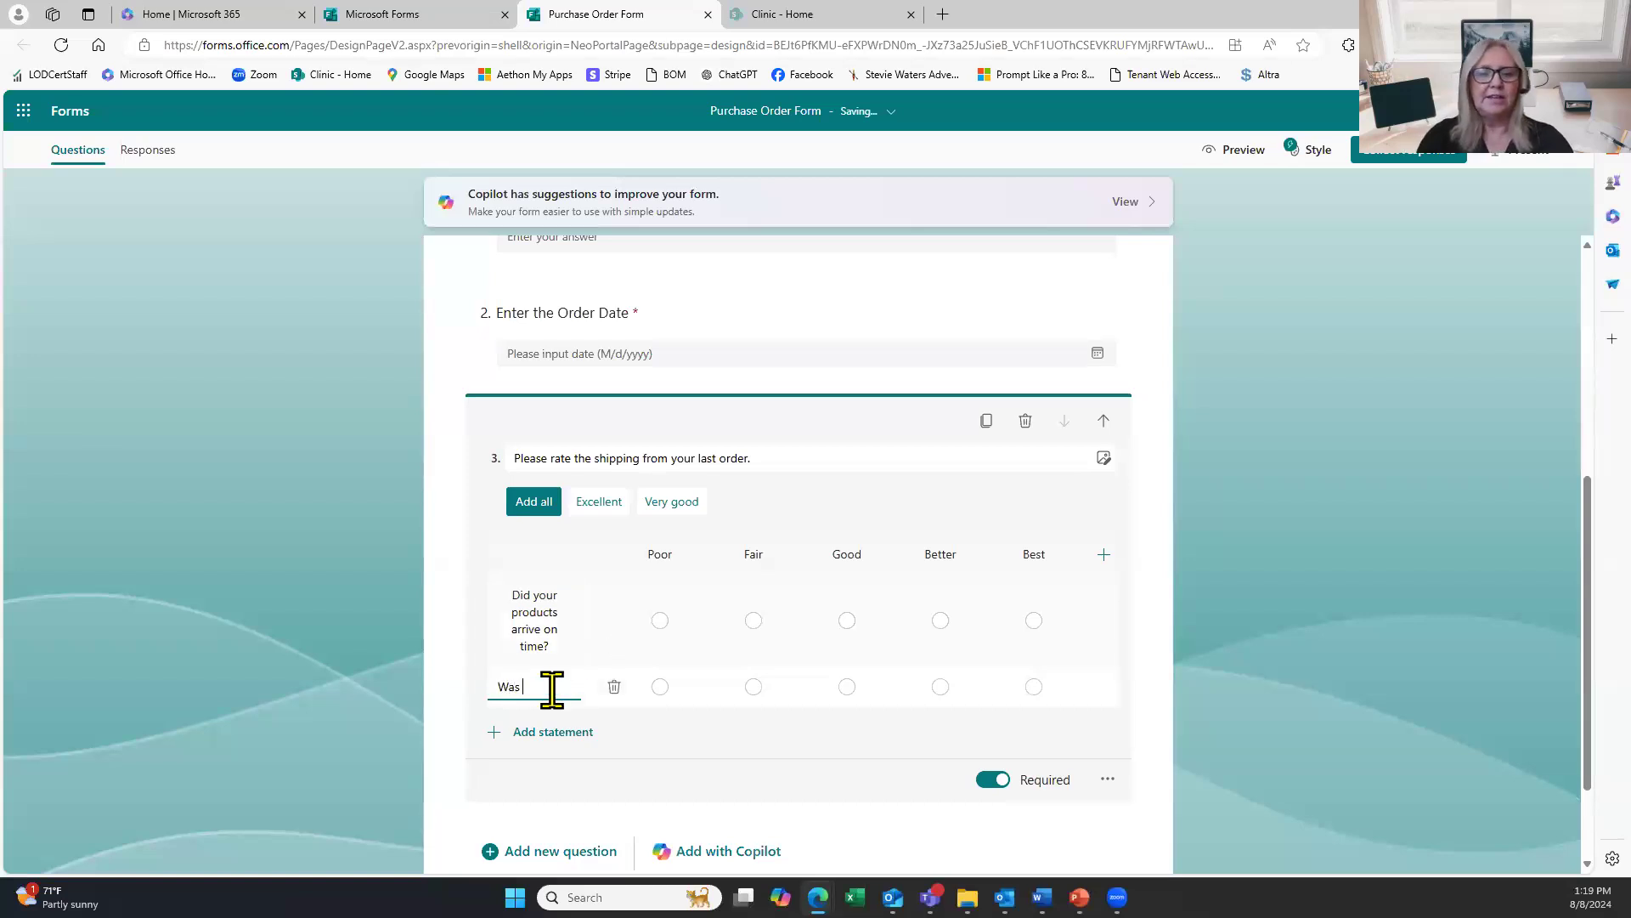
type("any damag")
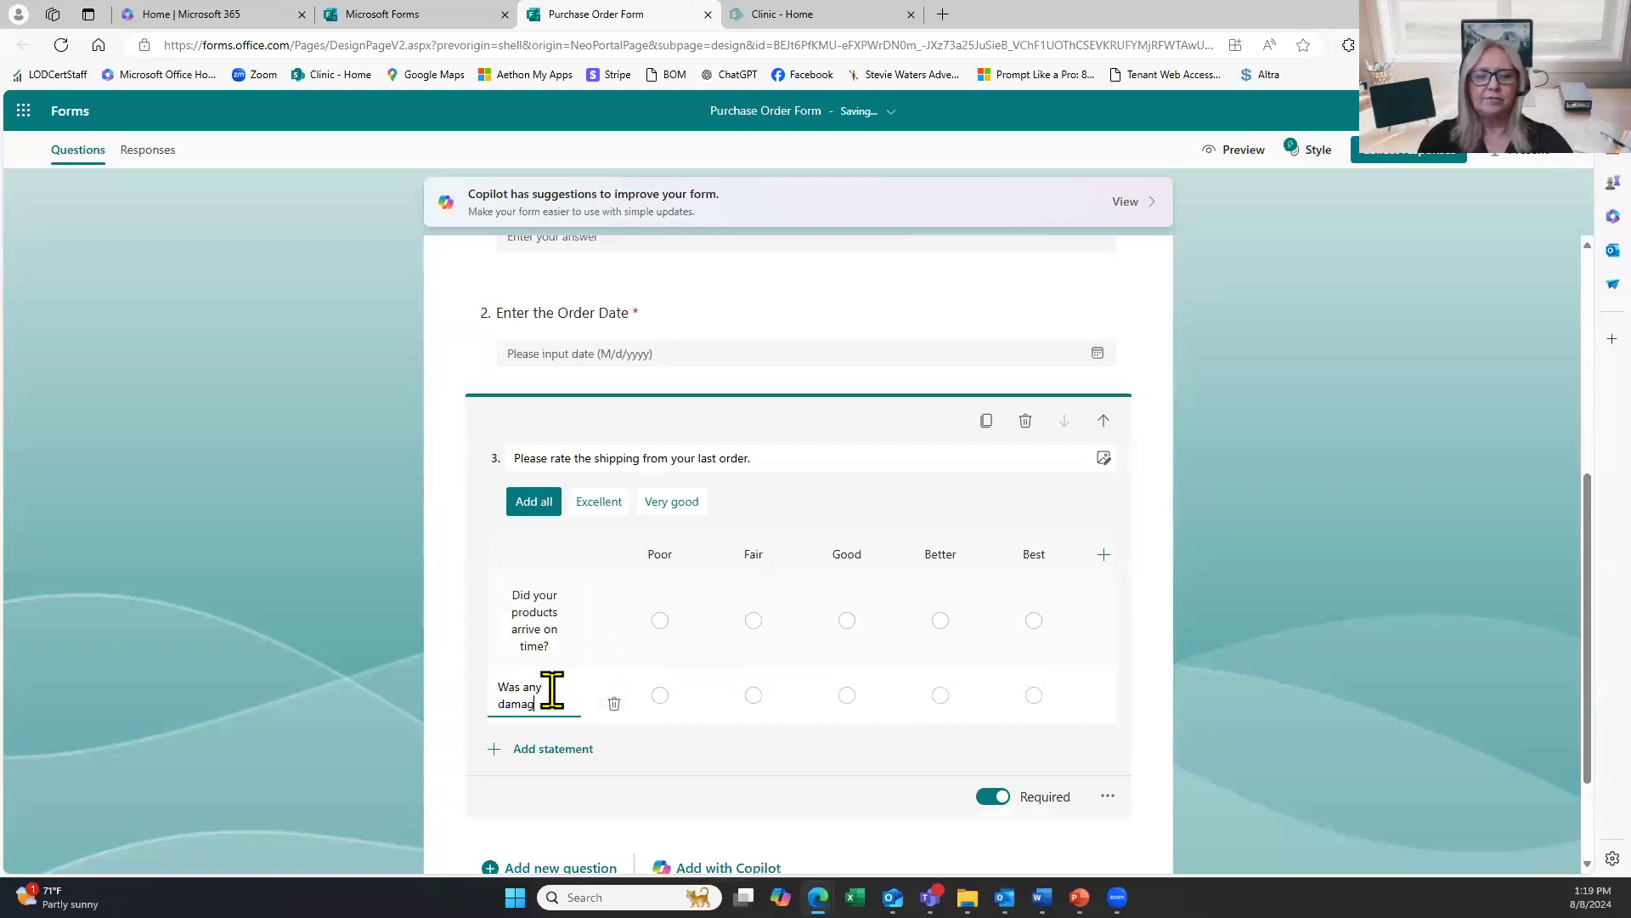
type("ed?")
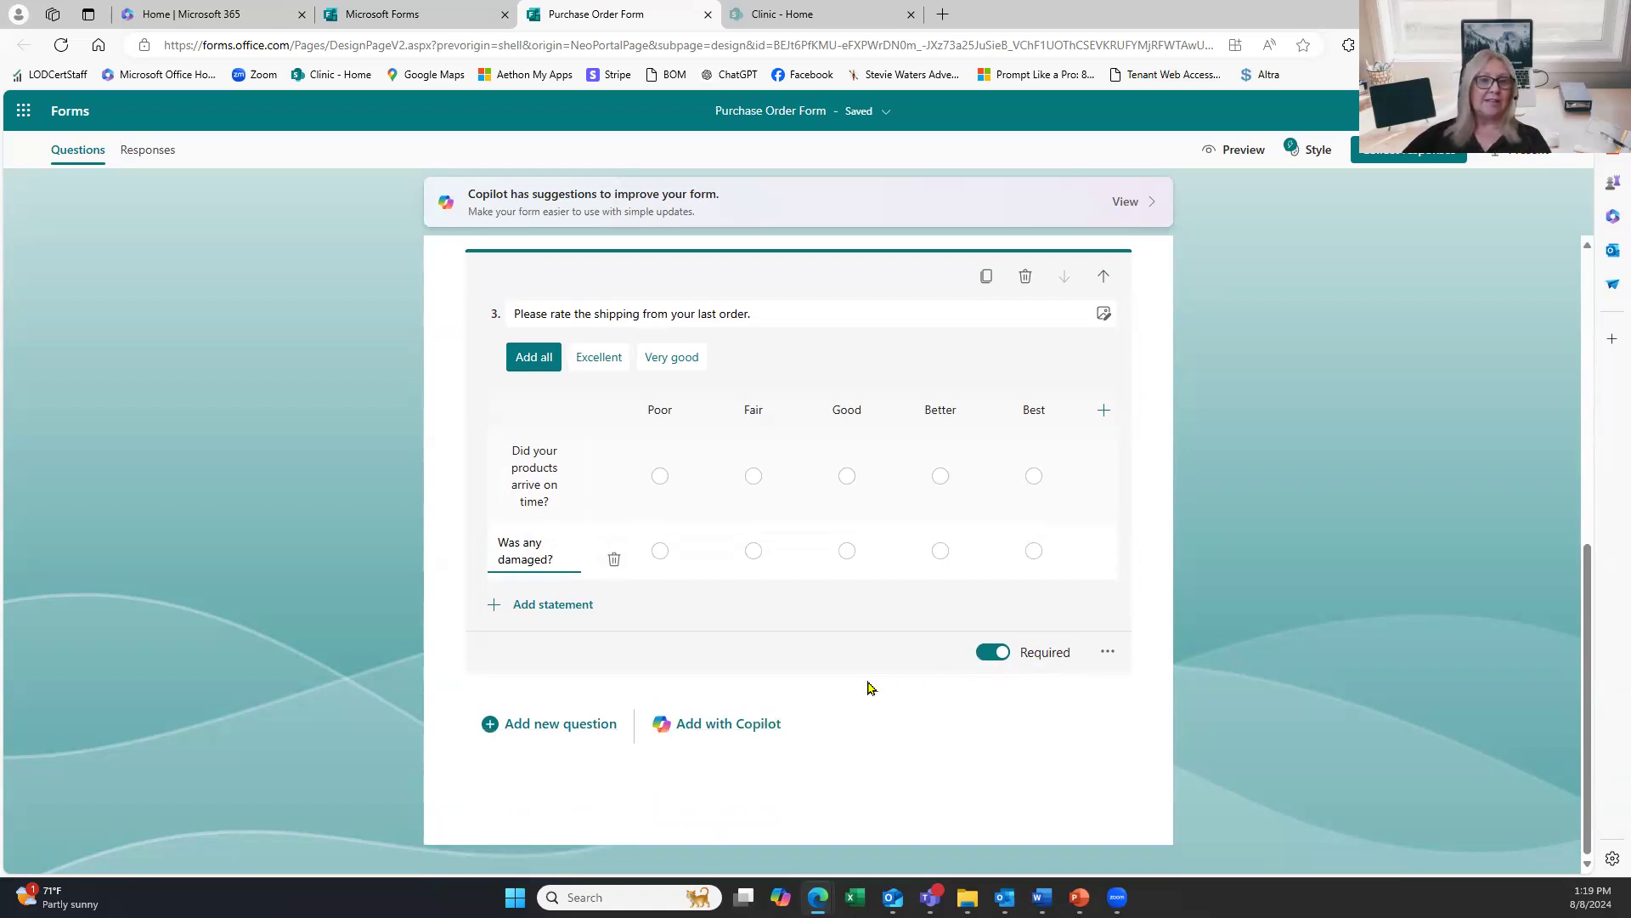
Add a new section titled 'Shpping Information' after question 3.
left_click(522, 727)
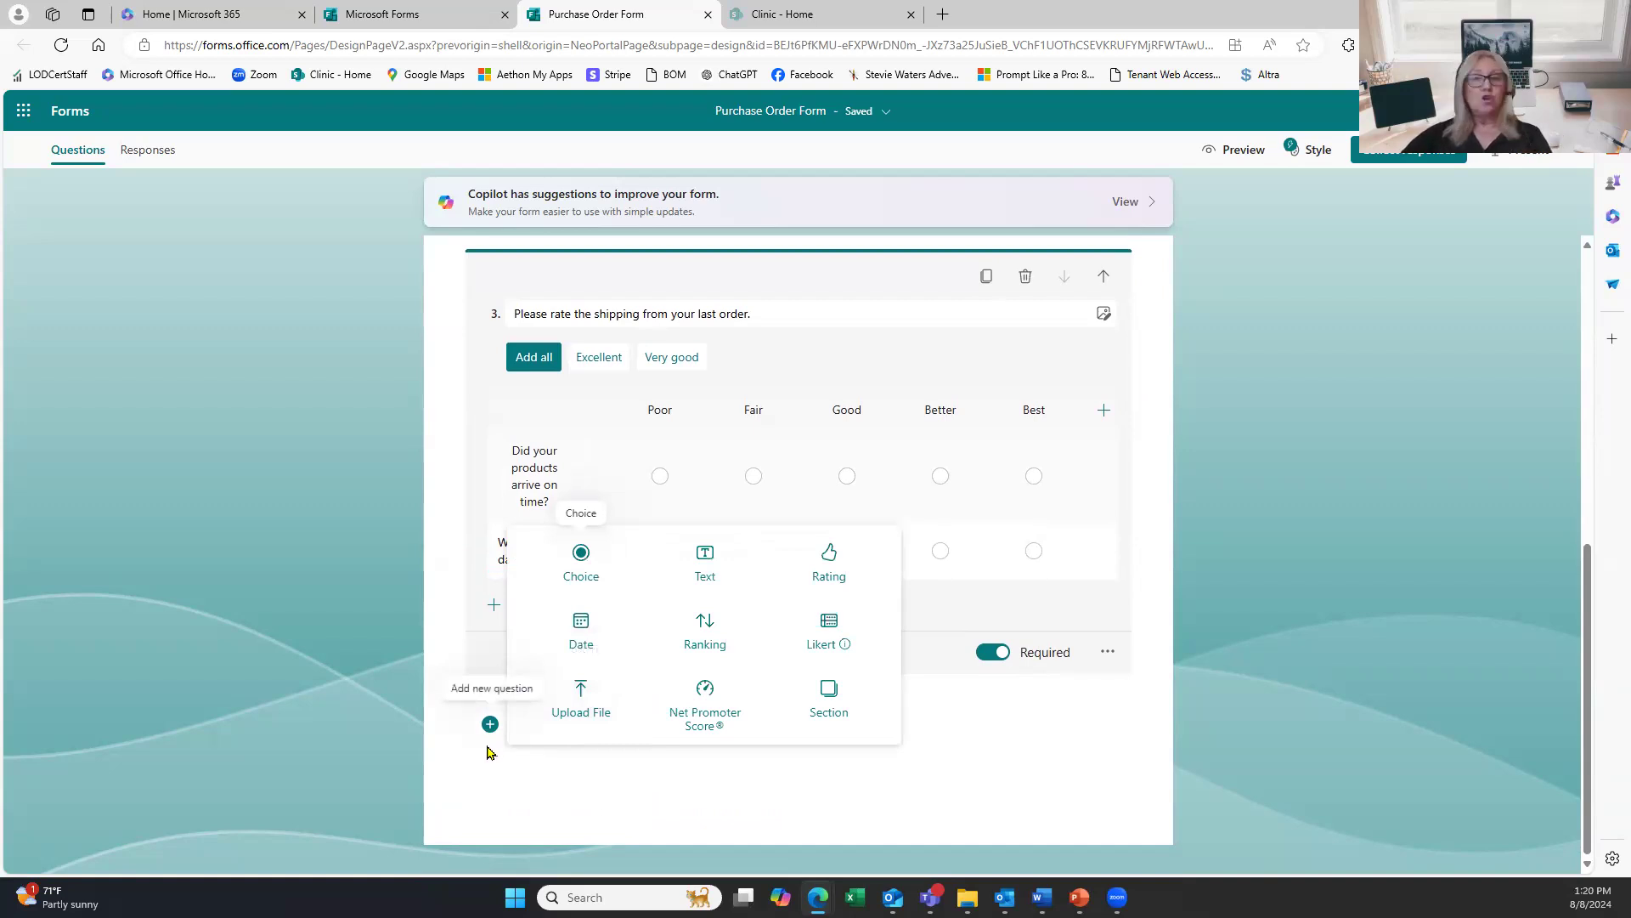
left_click(845, 705)
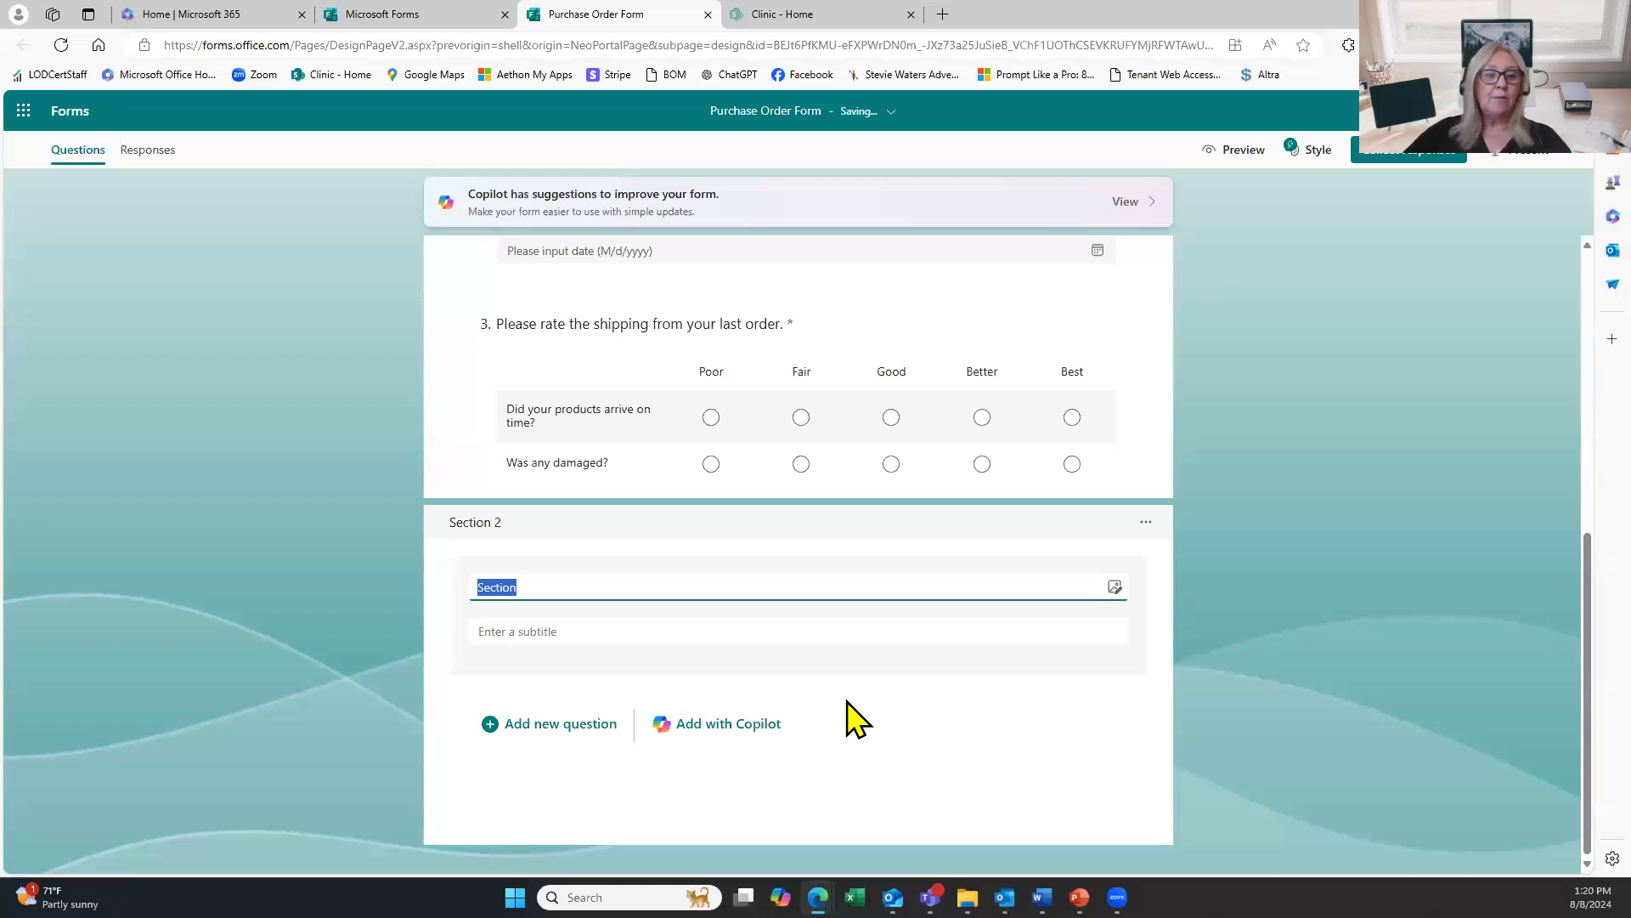
type("Shpping t")
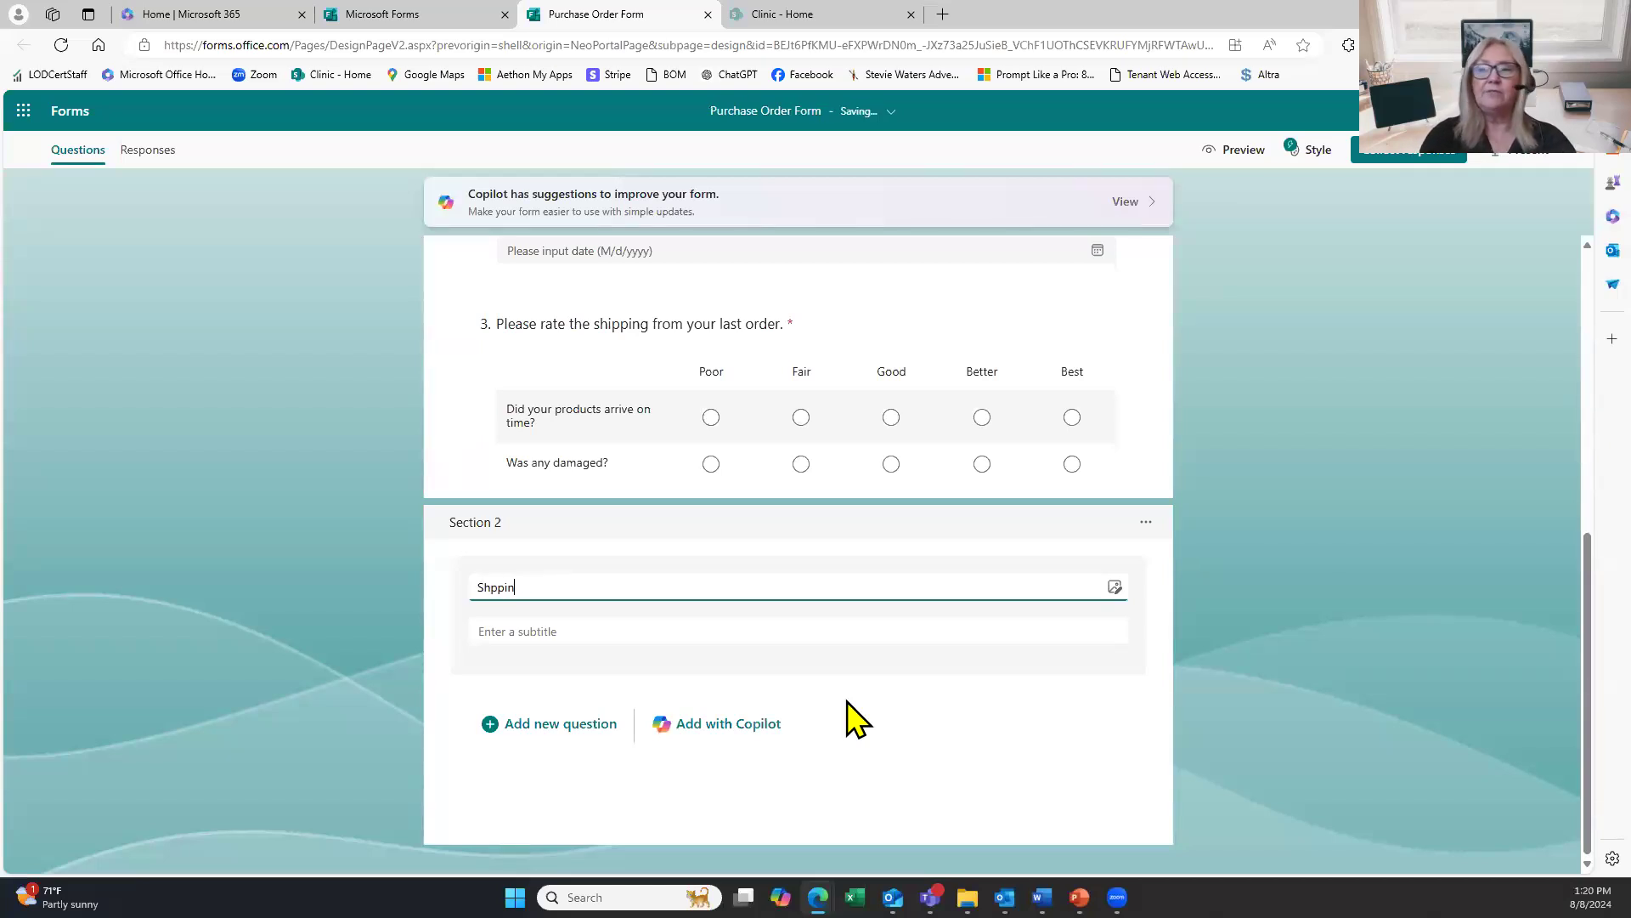
key("BackSpace")
type("Information")
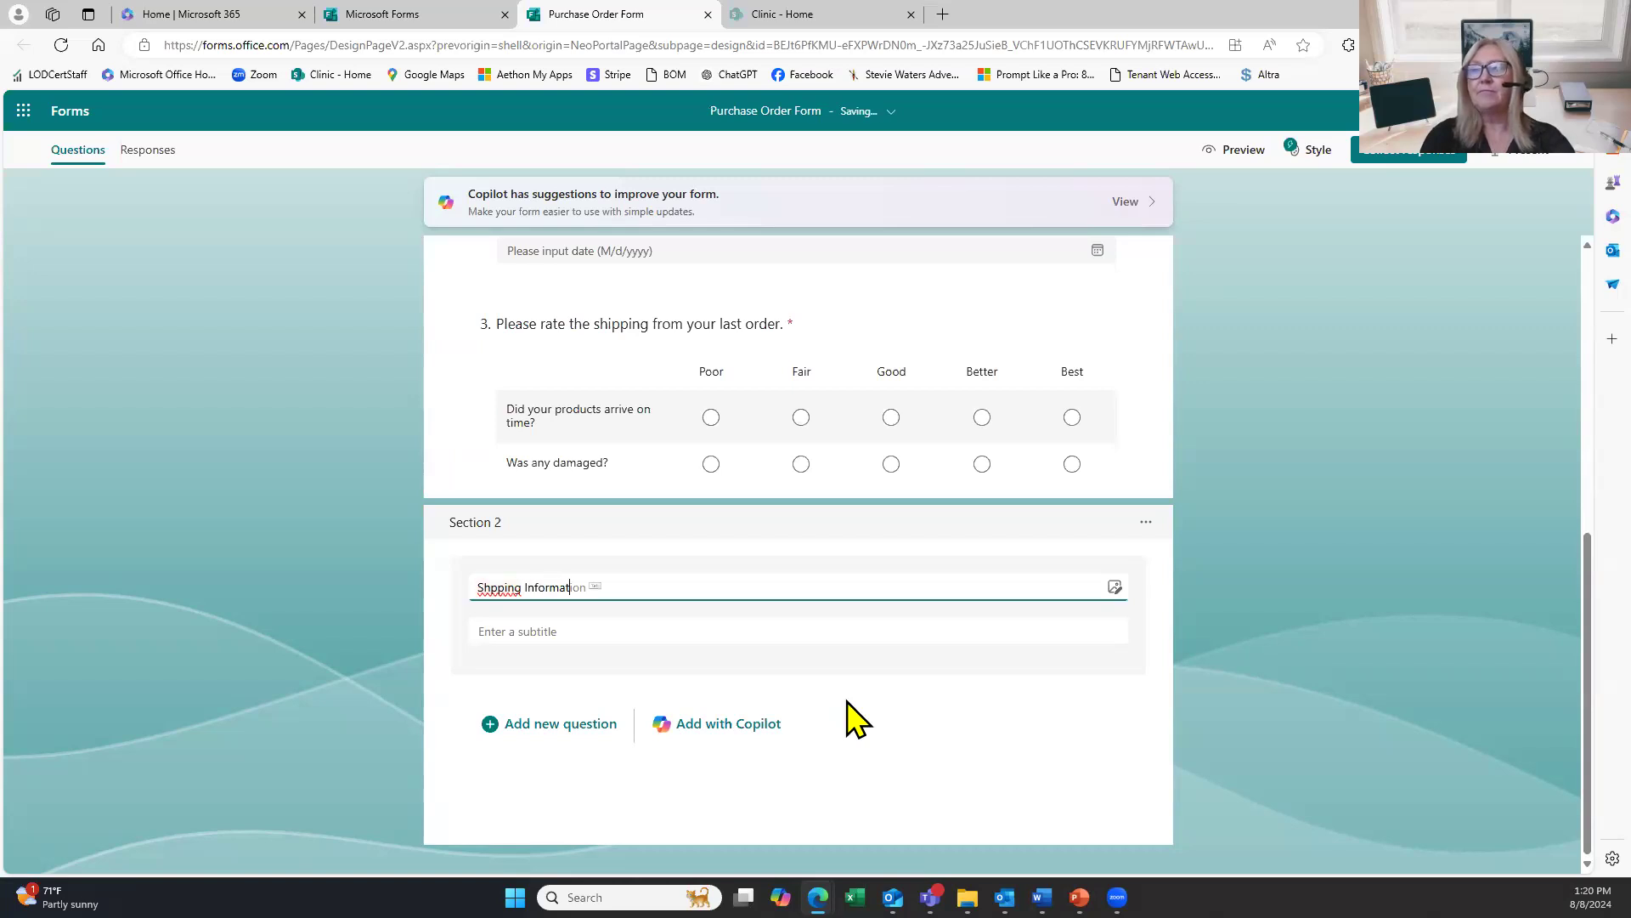
Correct the section title to 'Shipping Information' and bring up the question types.
left_click(498, 587)
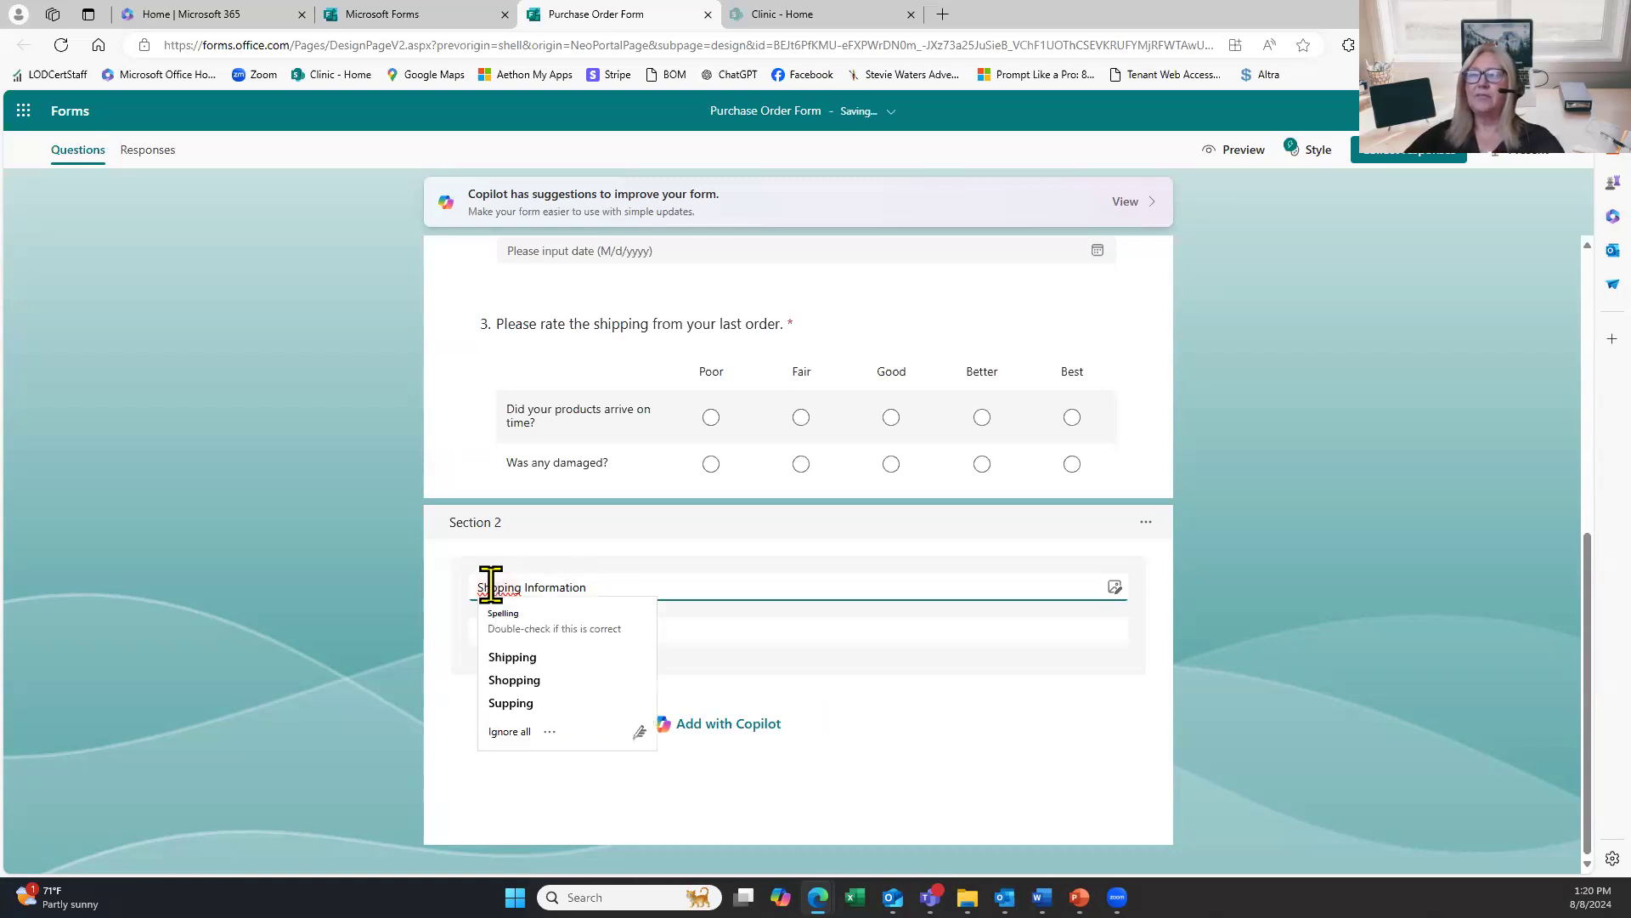
left_click(532, 658)
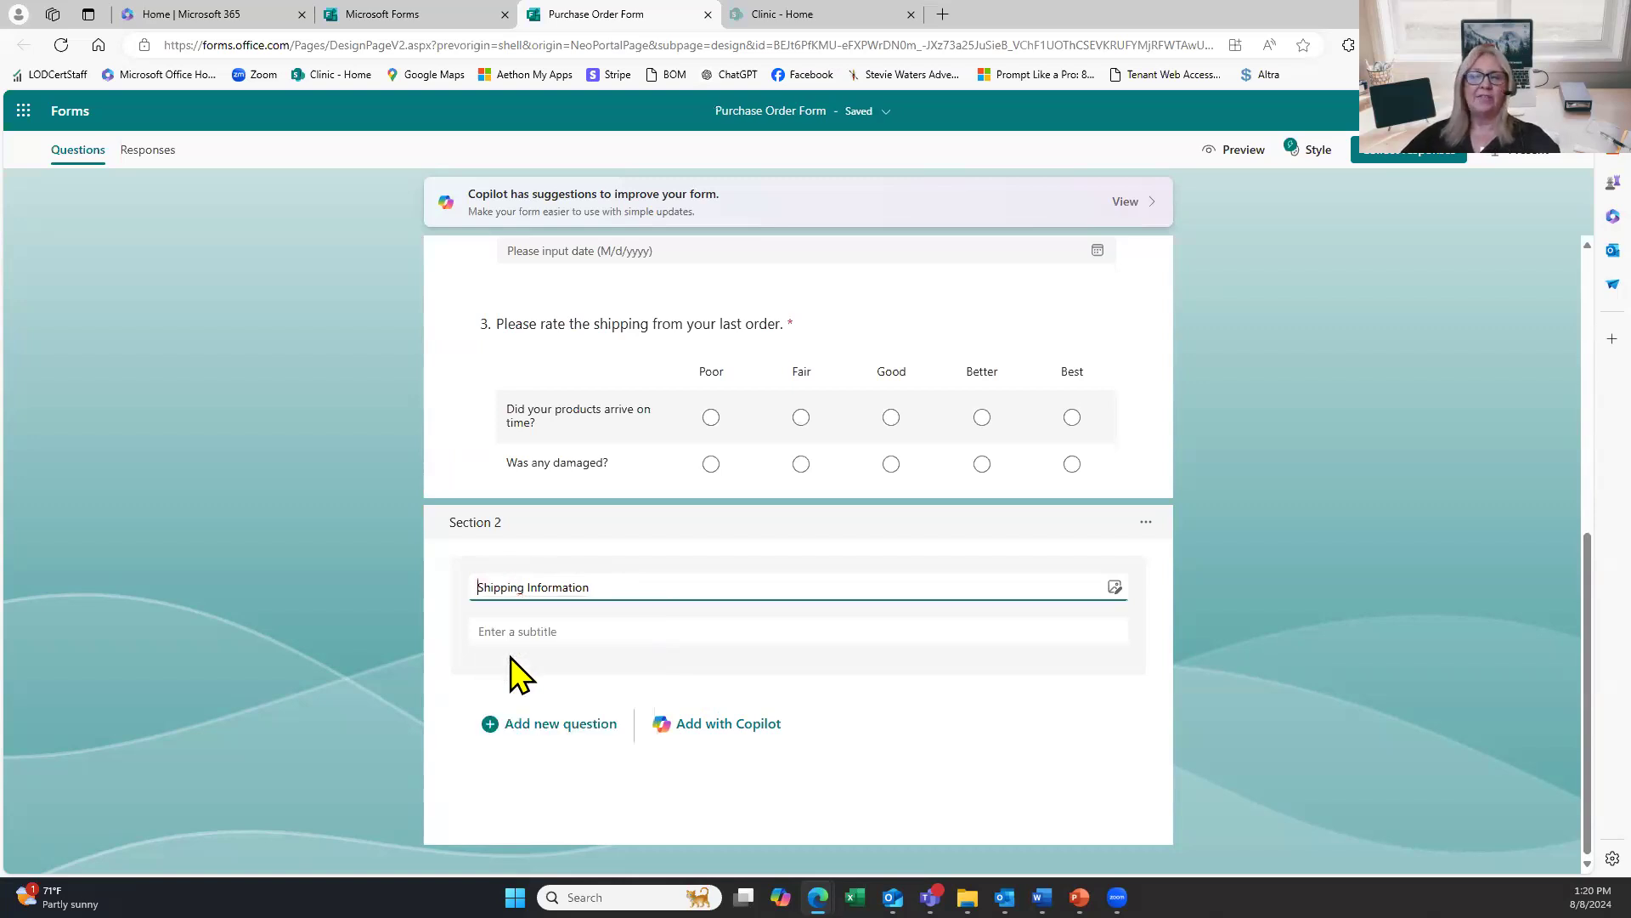
left_click(503, 729)
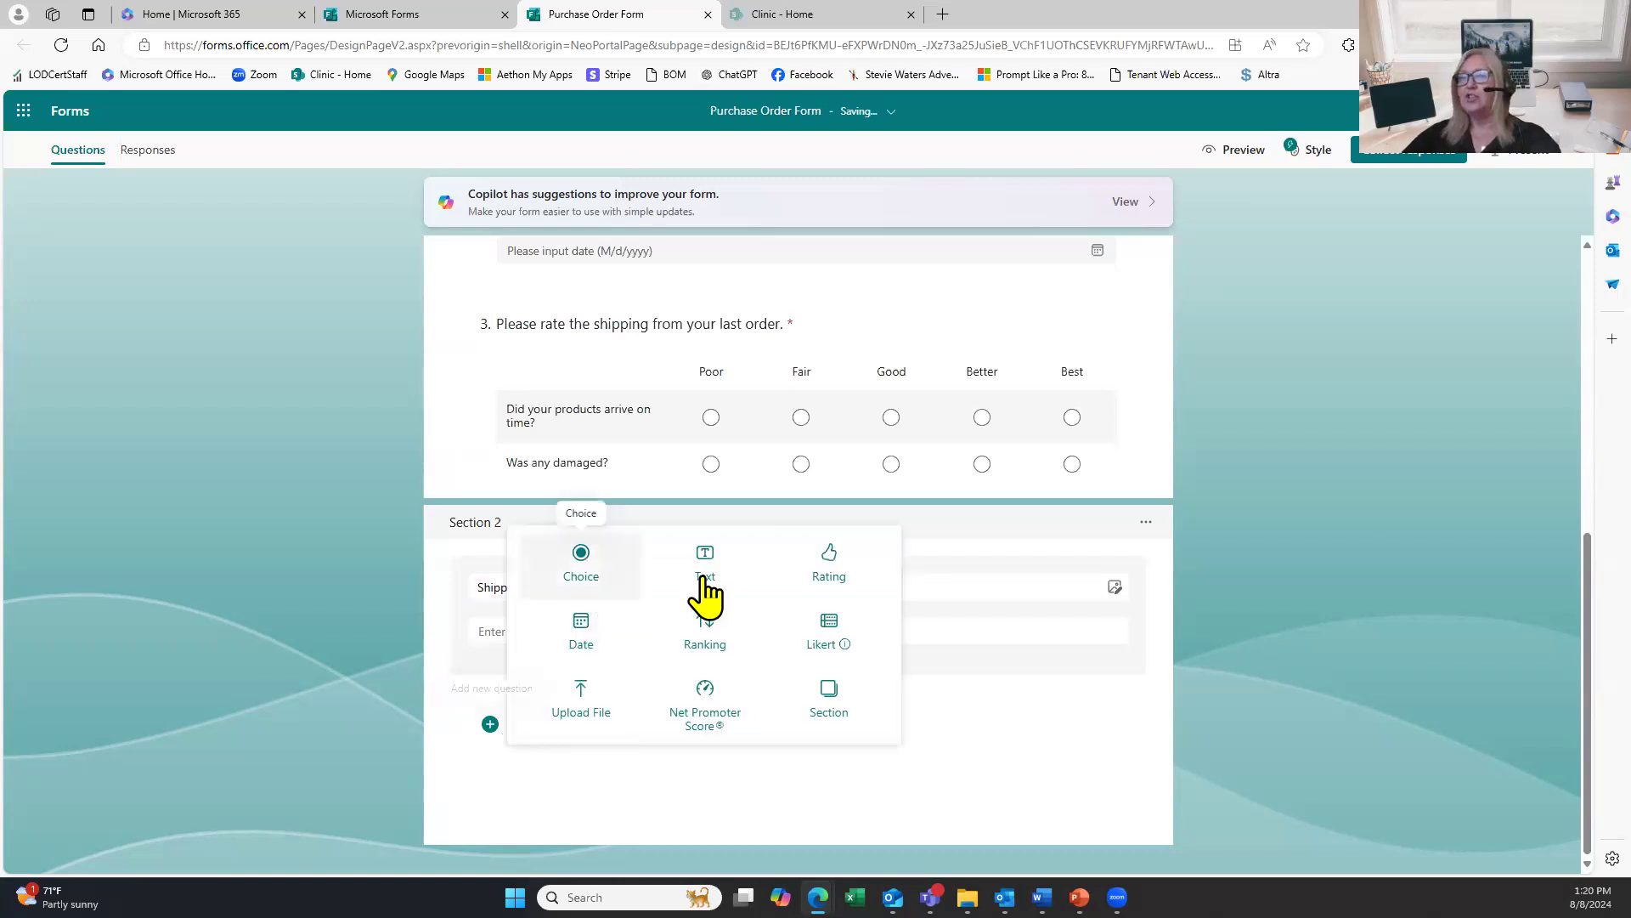
Add choice question 4 'How do you want the items shiped?', rewording its opening to 'How do'.
left_click(610, 597)
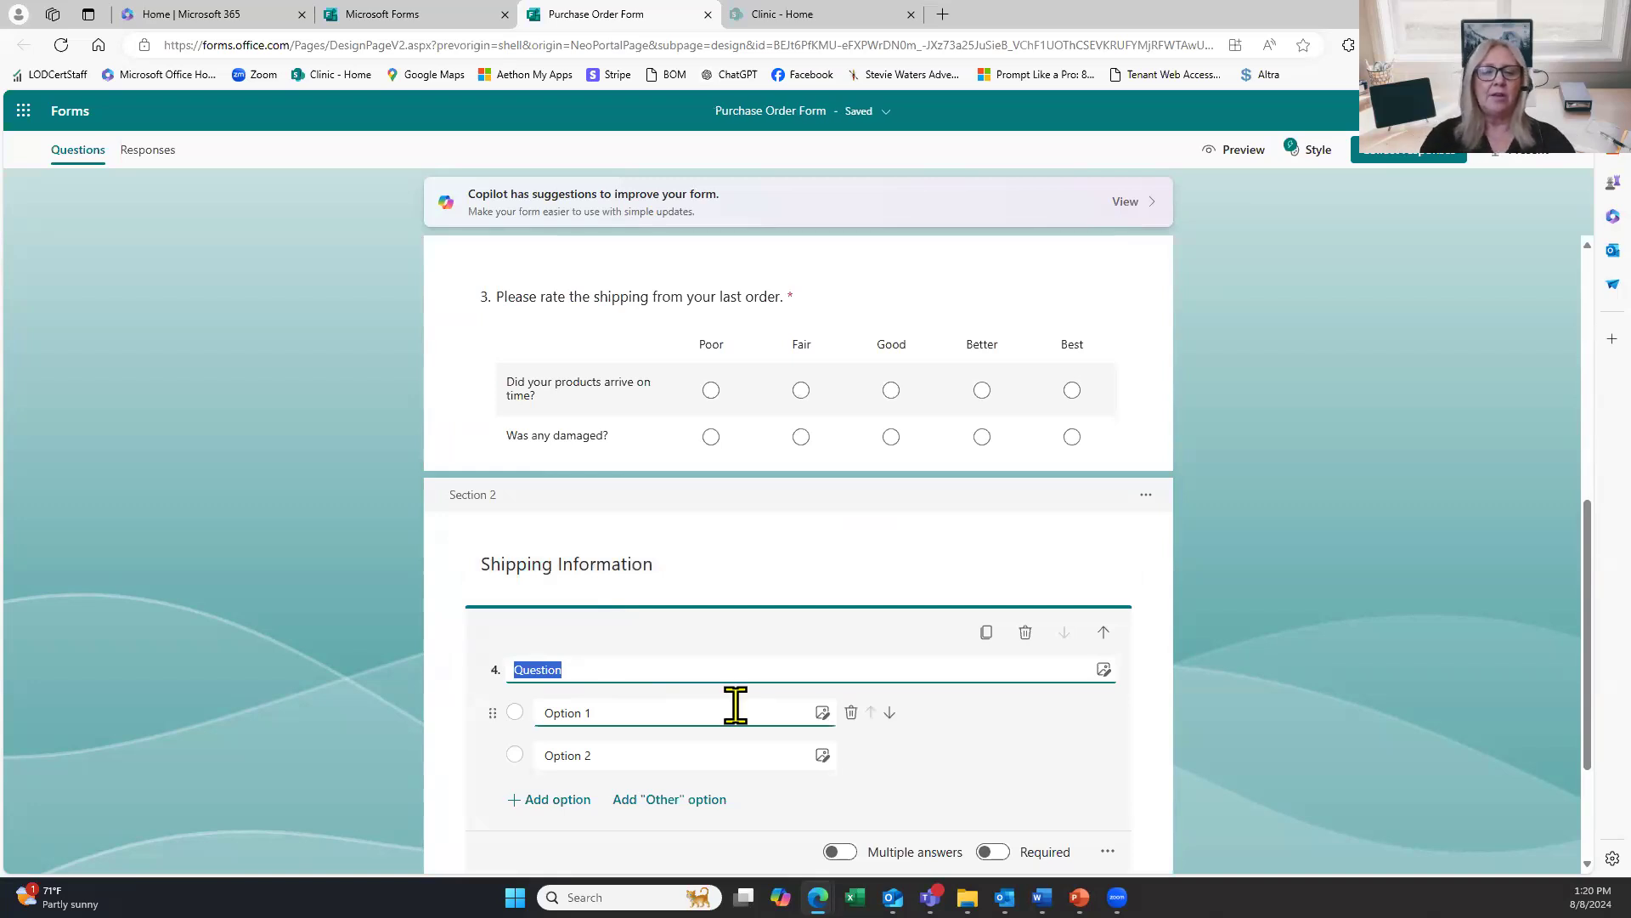
type("Do y")
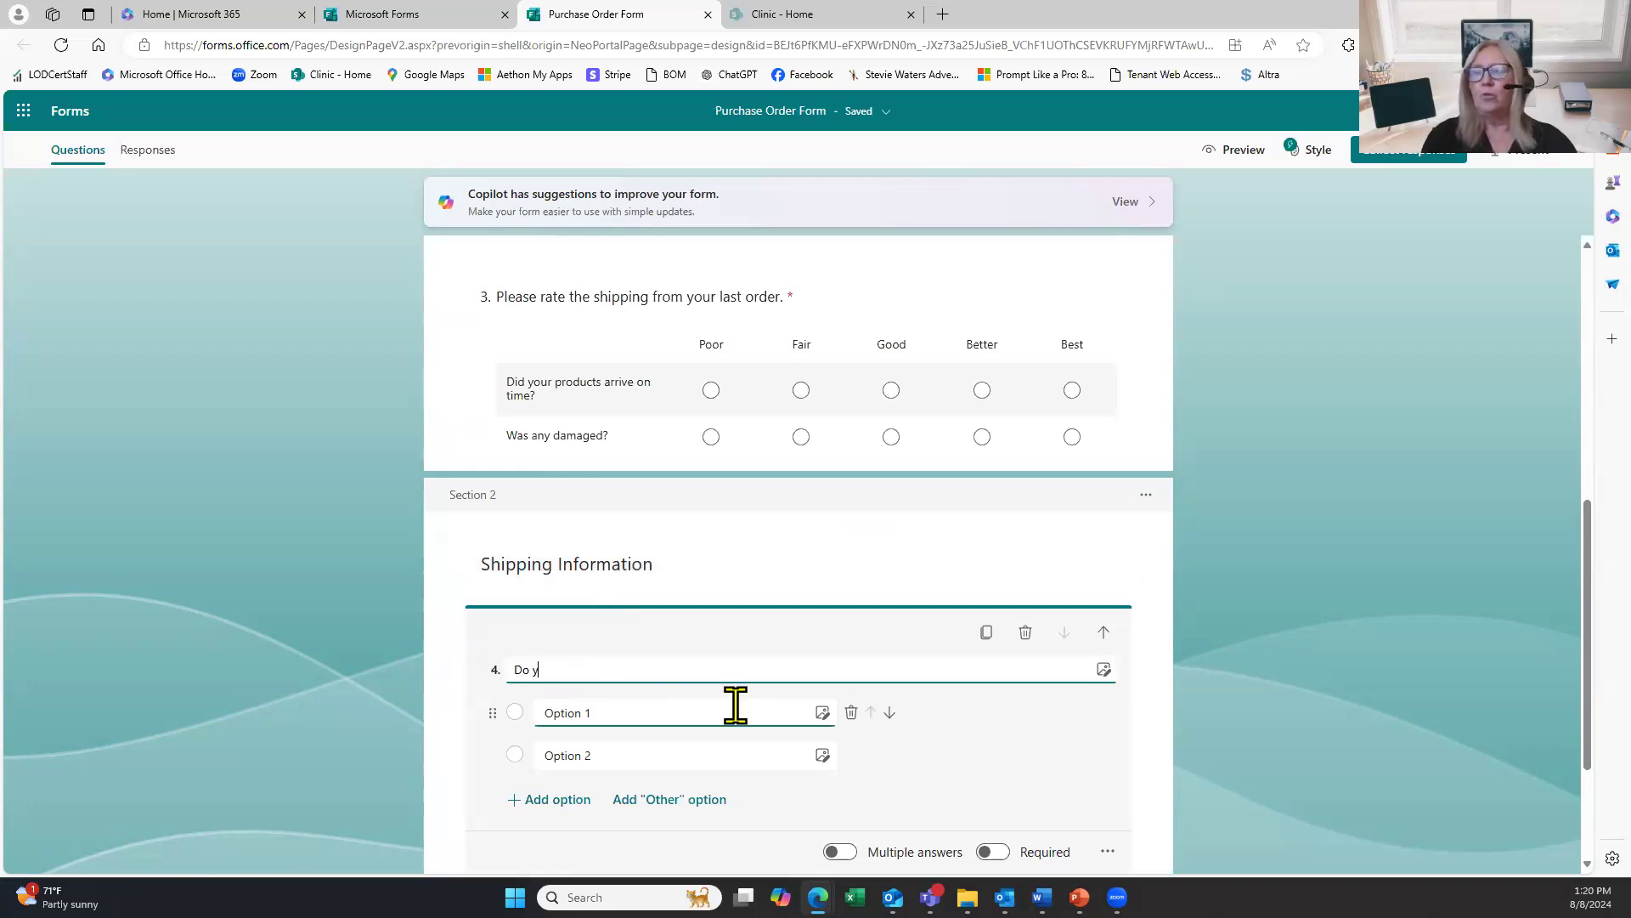
type("ou want ")
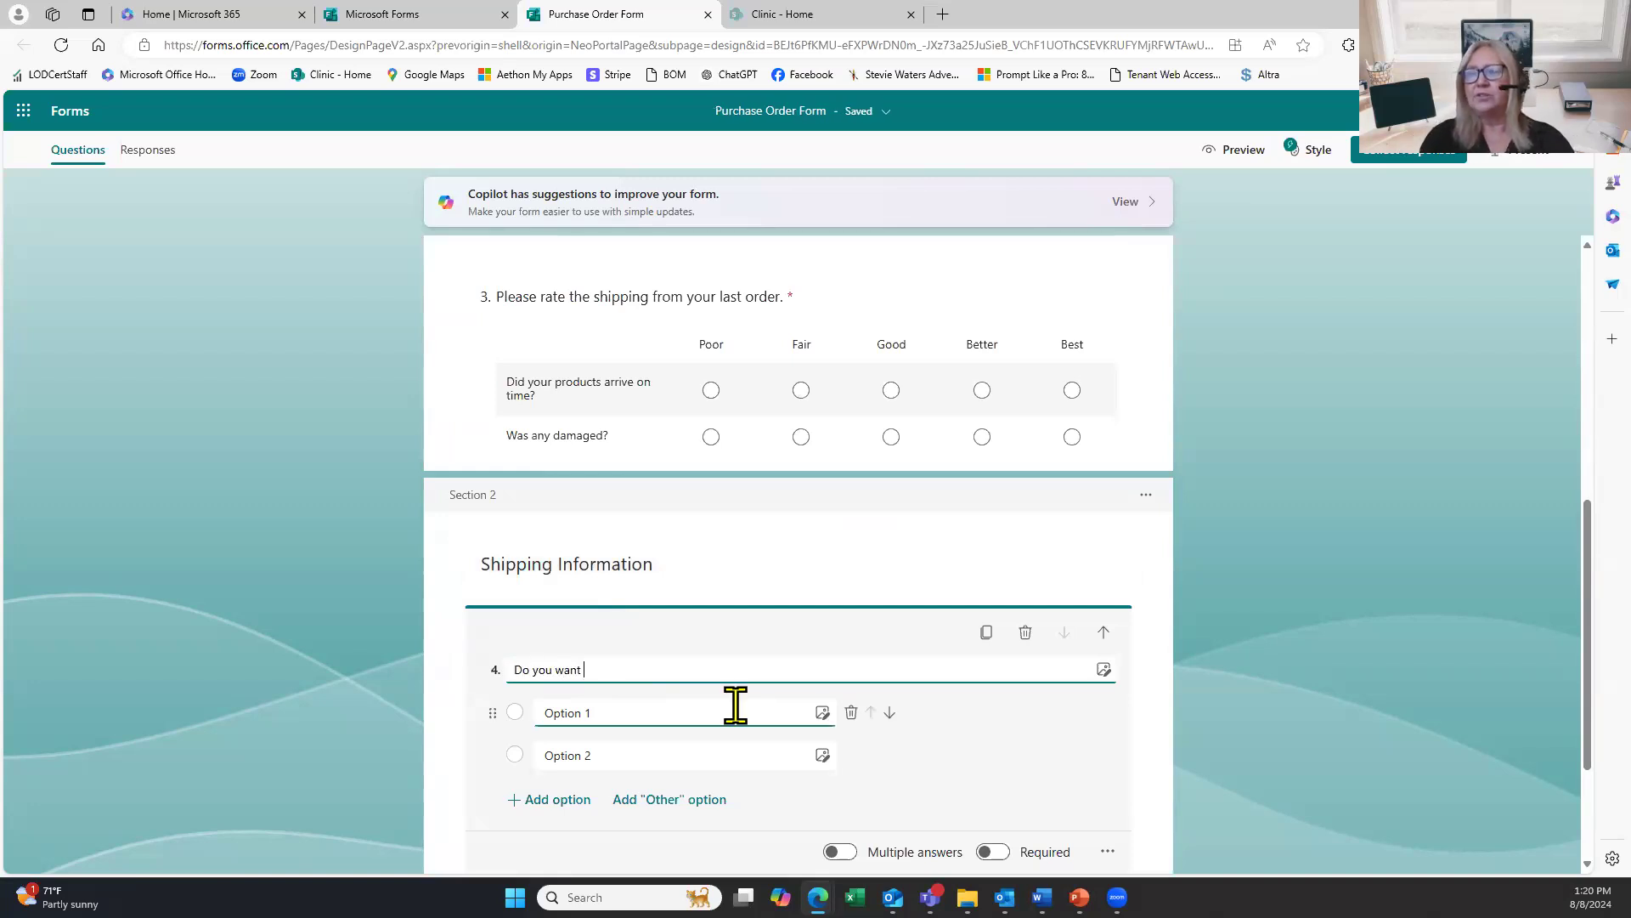
type("the items shiped?")
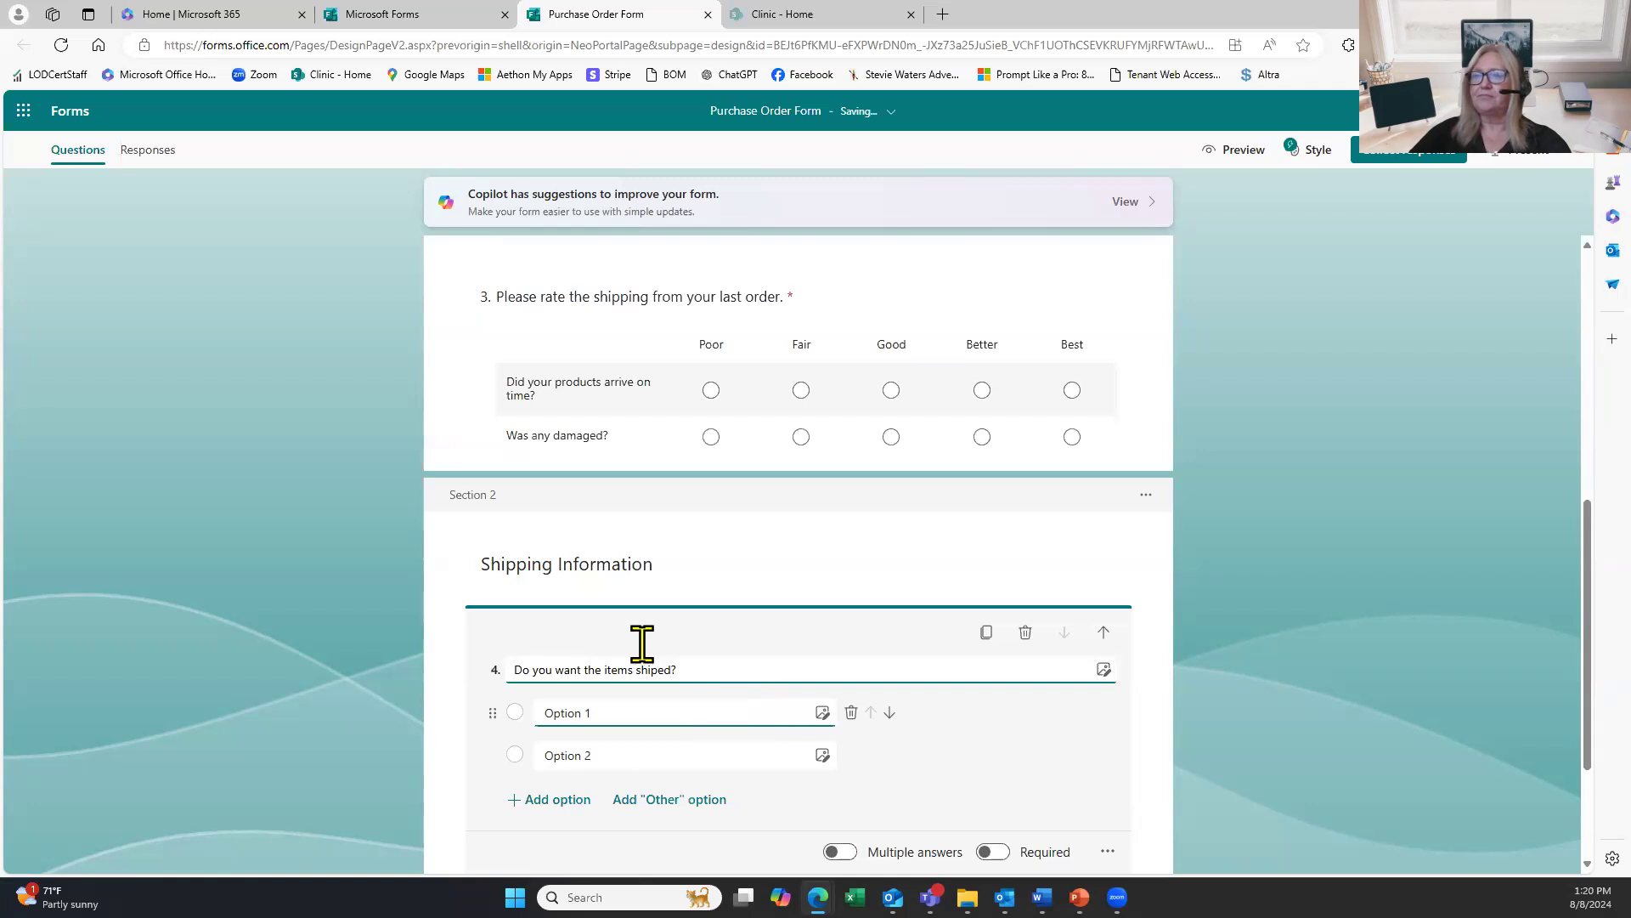
left_click(518, 670)
type("How")
key("Delete")
type("d")
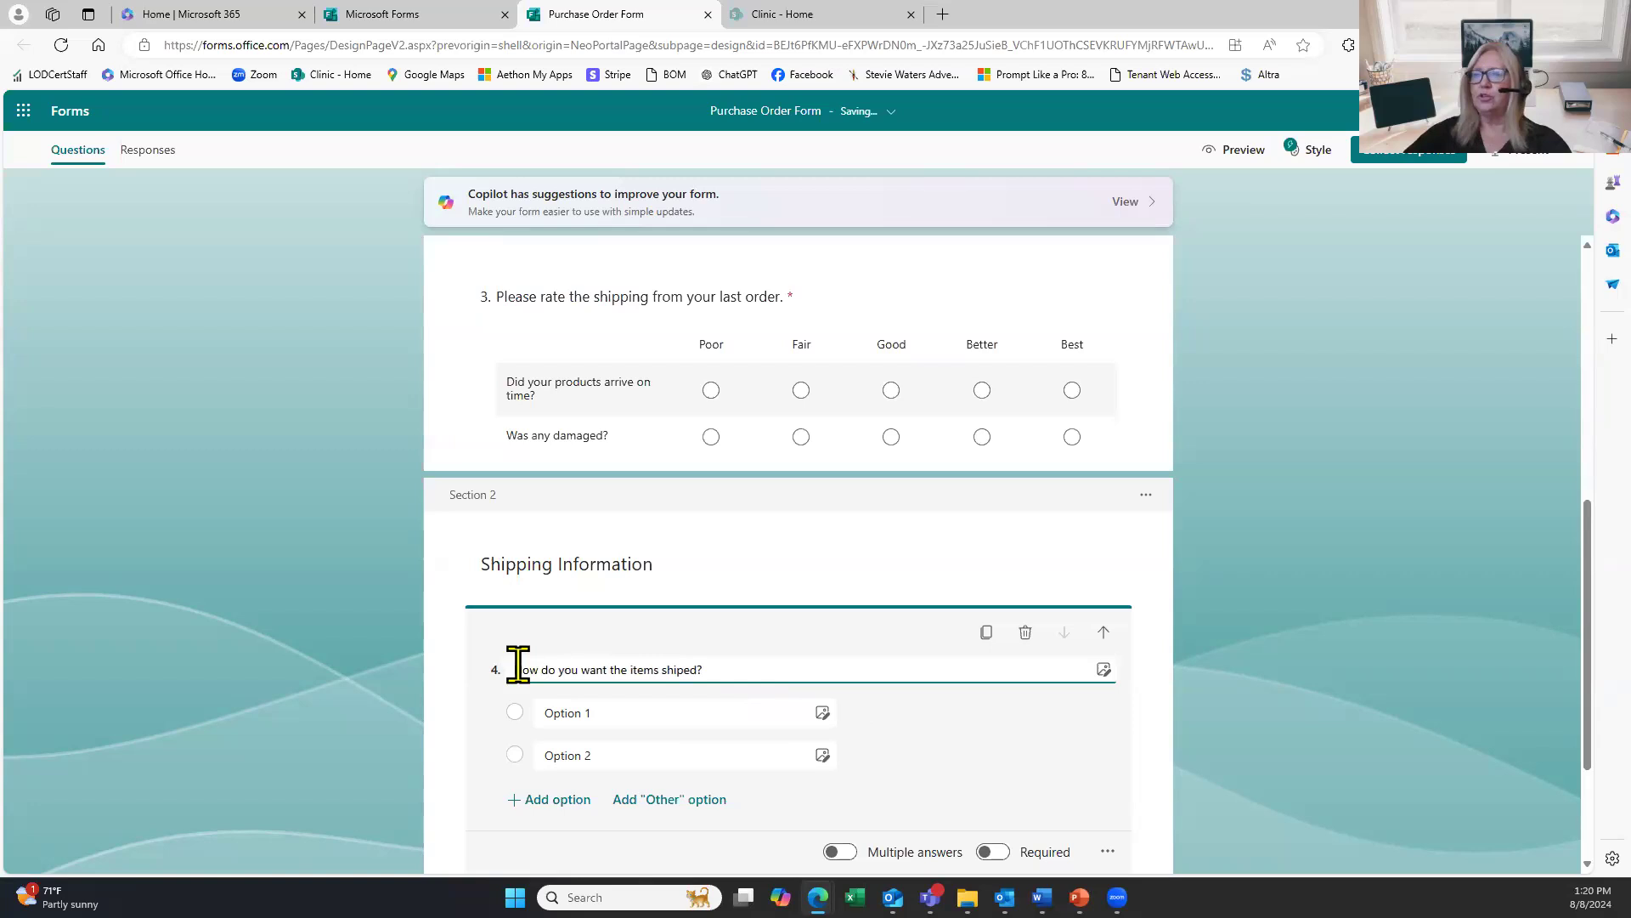
left_click(527, 712)
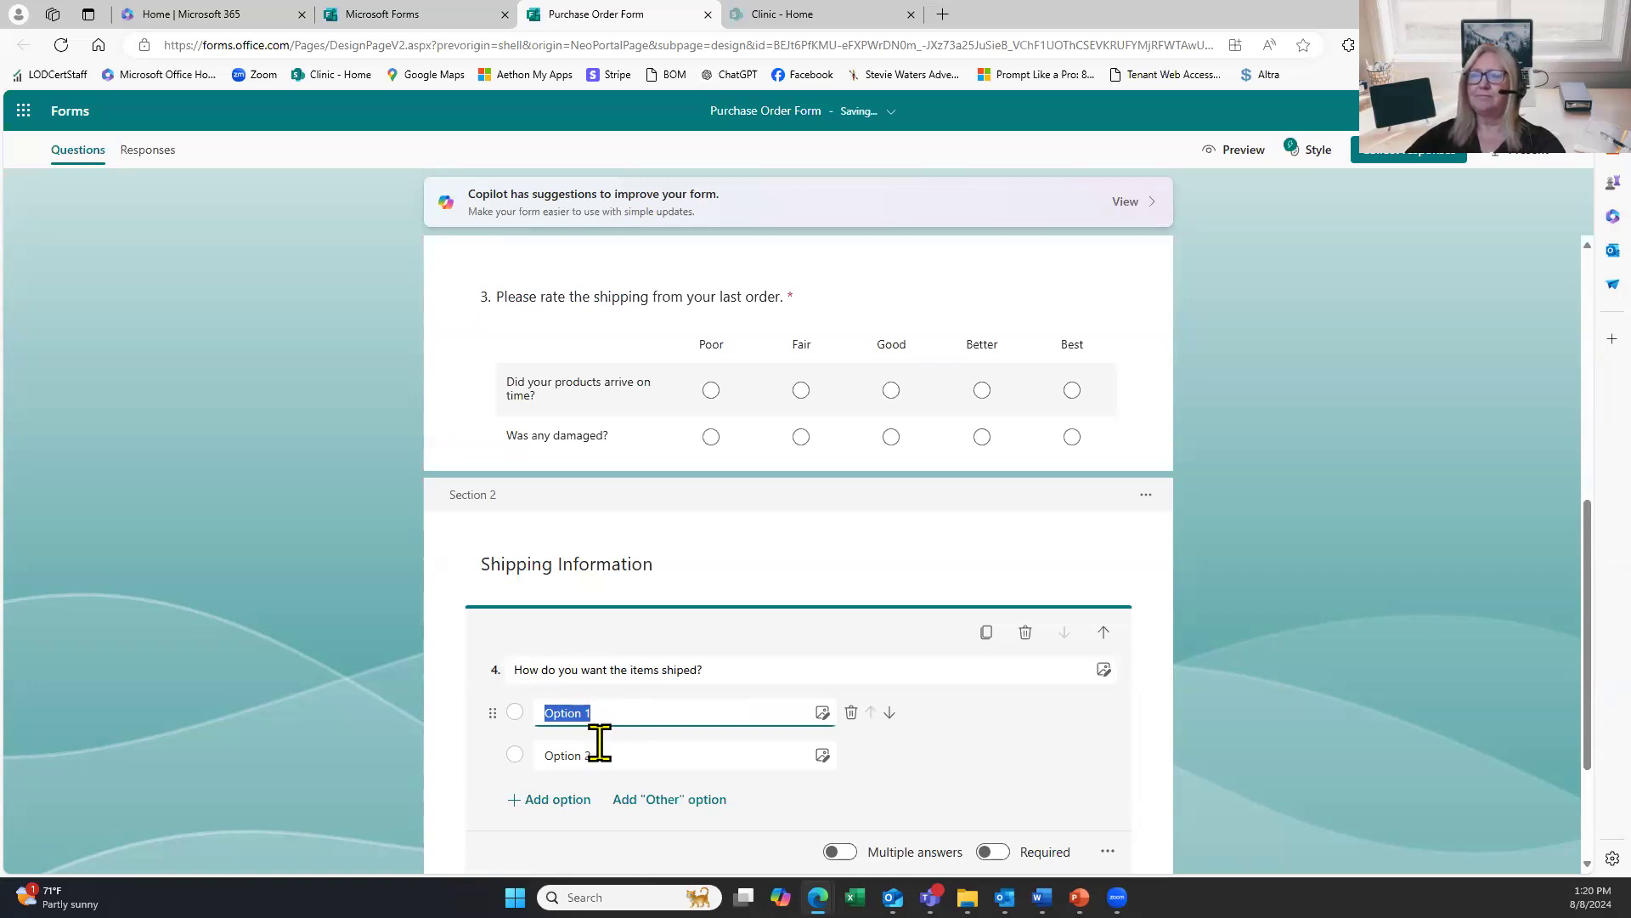
scroll(600, 748, "down", 2)
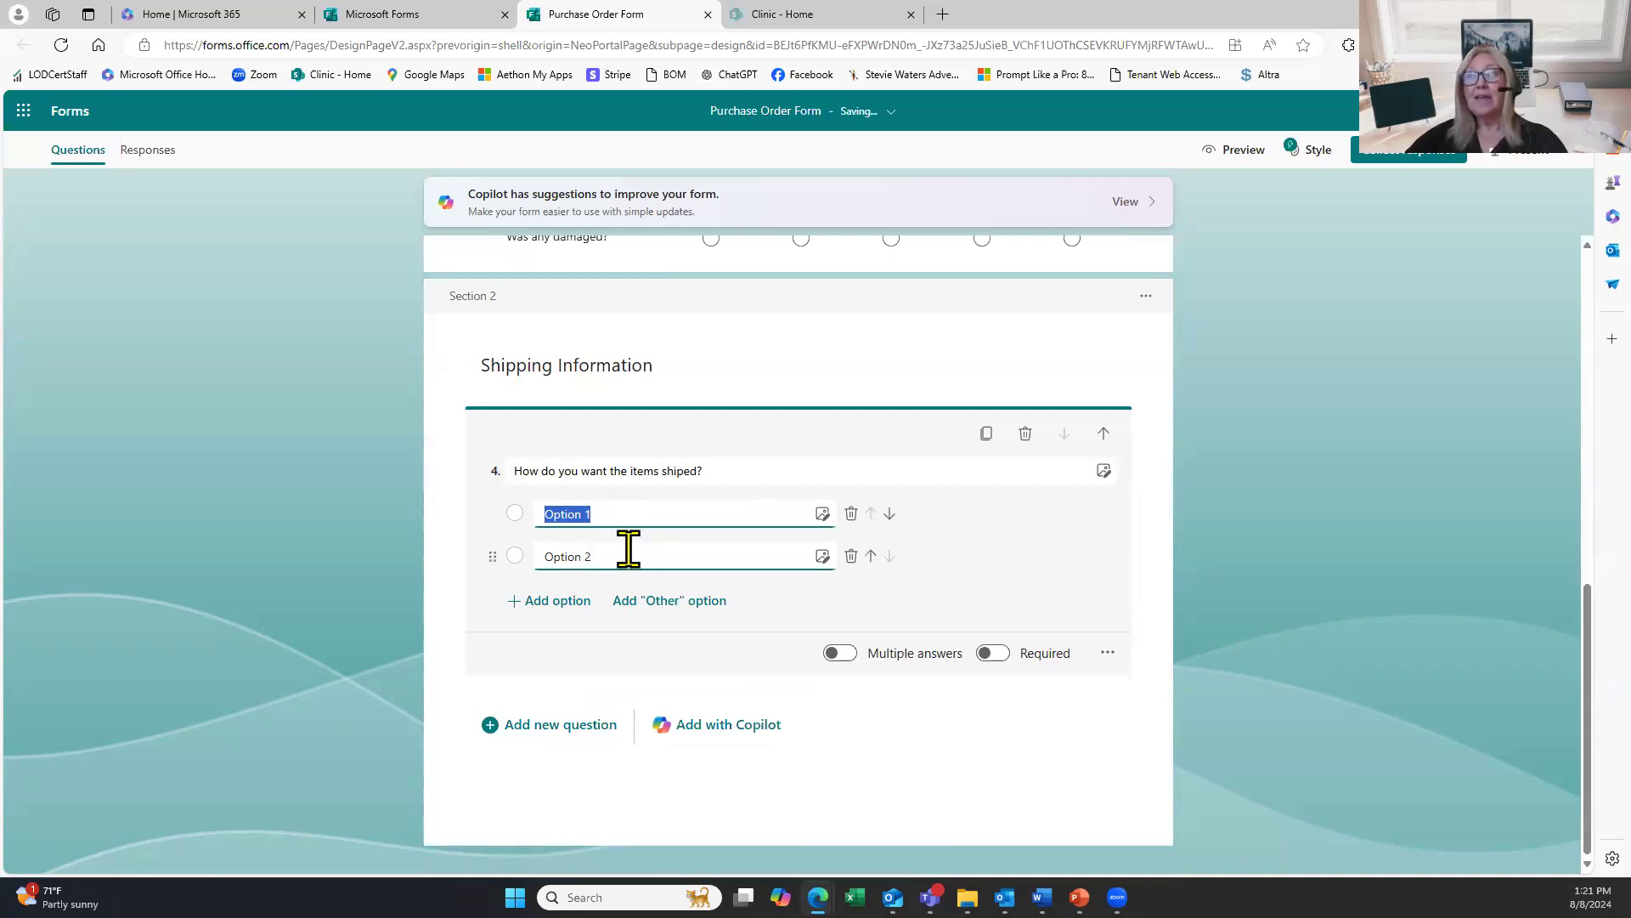
Replace the first two answer options with Overnight and 2 day.
left_click(614, 513)
left_click_drag(614, 512, 514, 525)
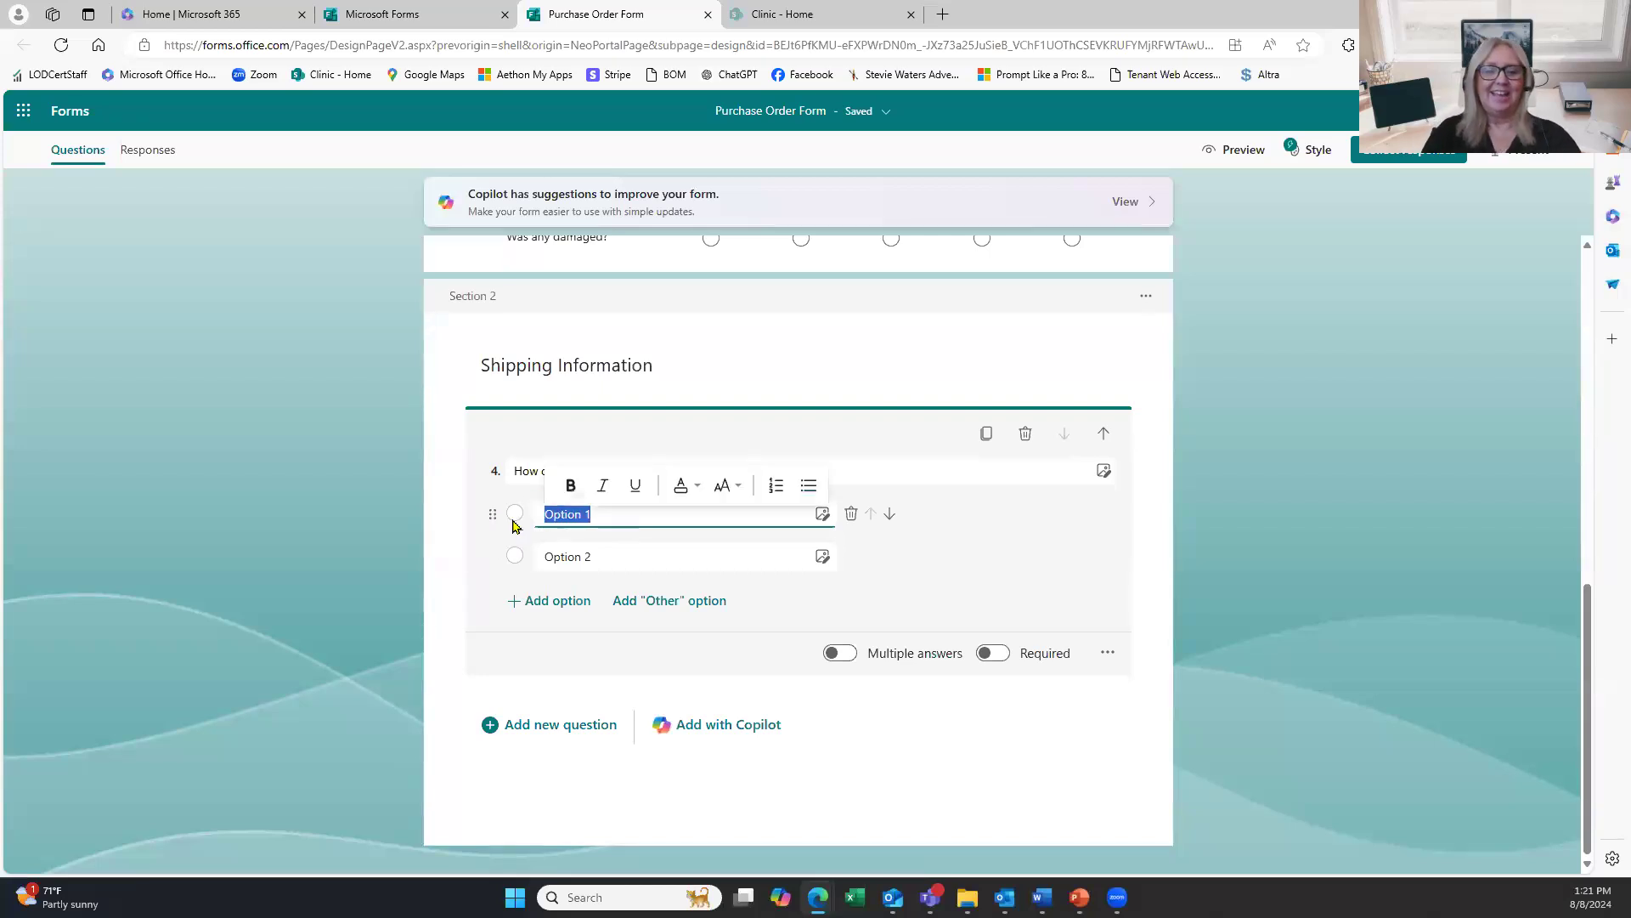
type("Overnight")
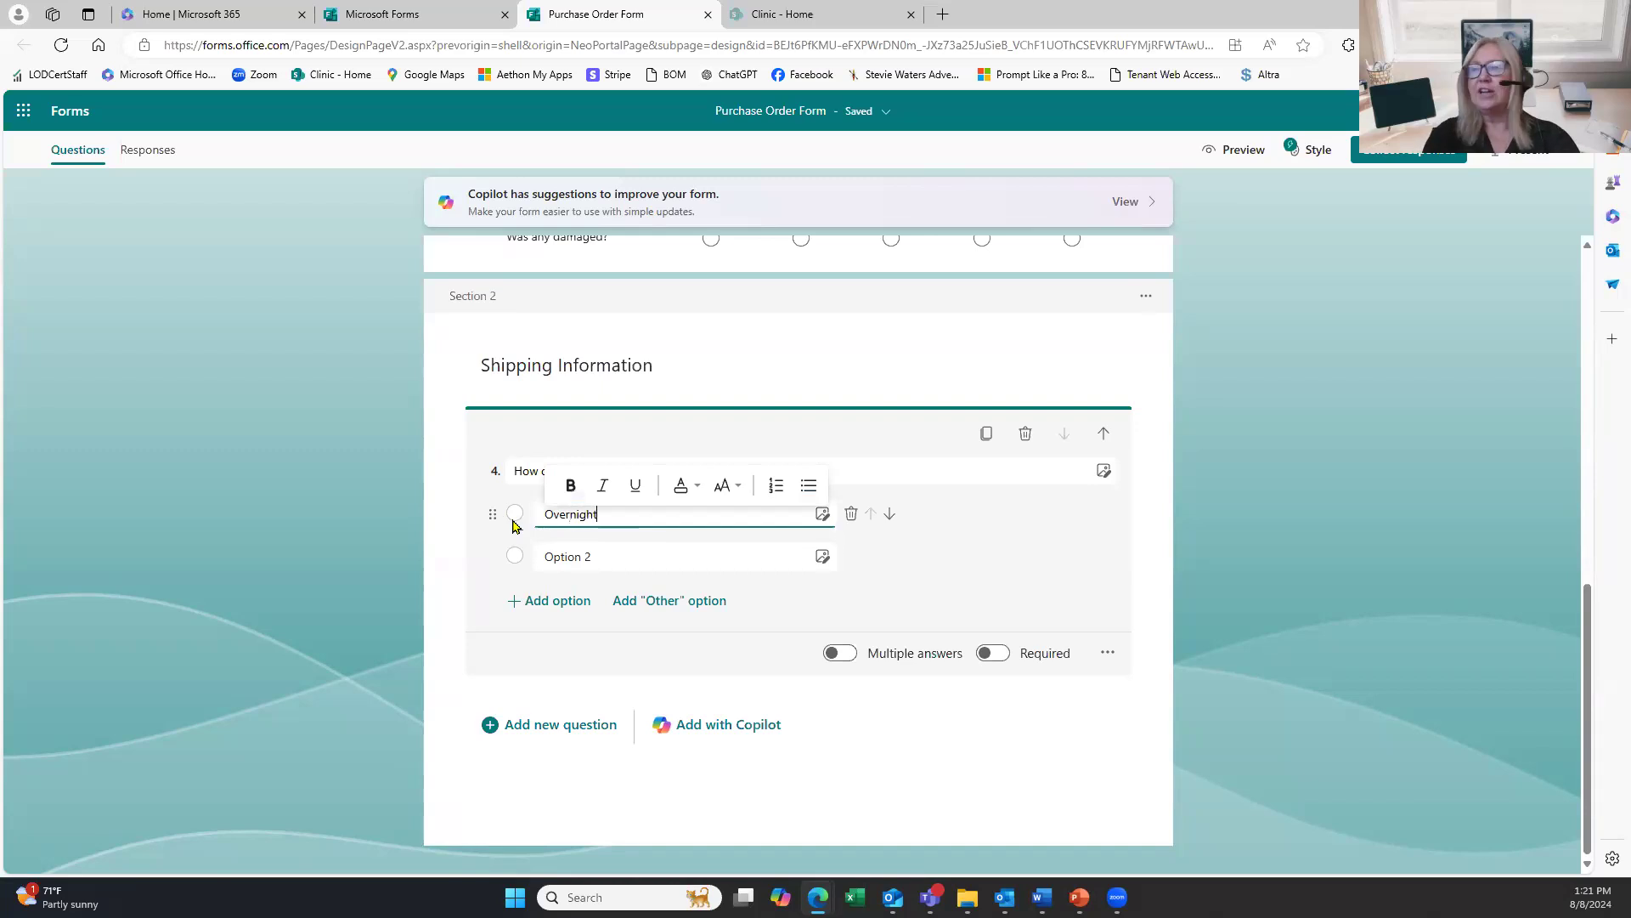
left_click(551, 556)
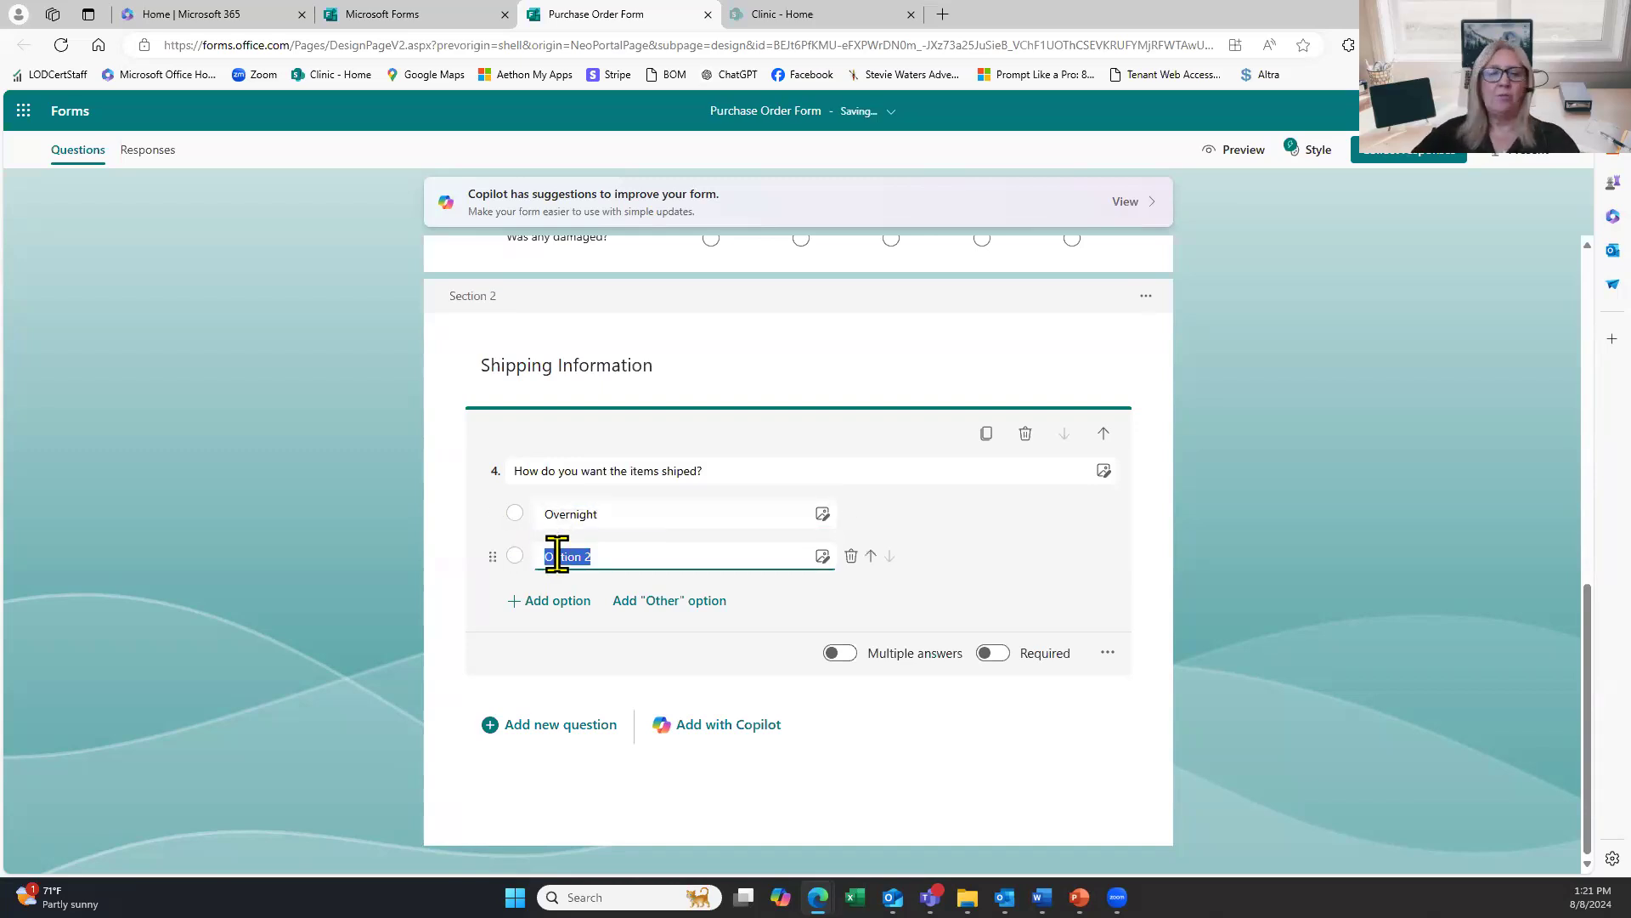
type("2 day")
Add a third option, first typed as Slowest Possible, then retyped as Standard.
left_click(564, 589)
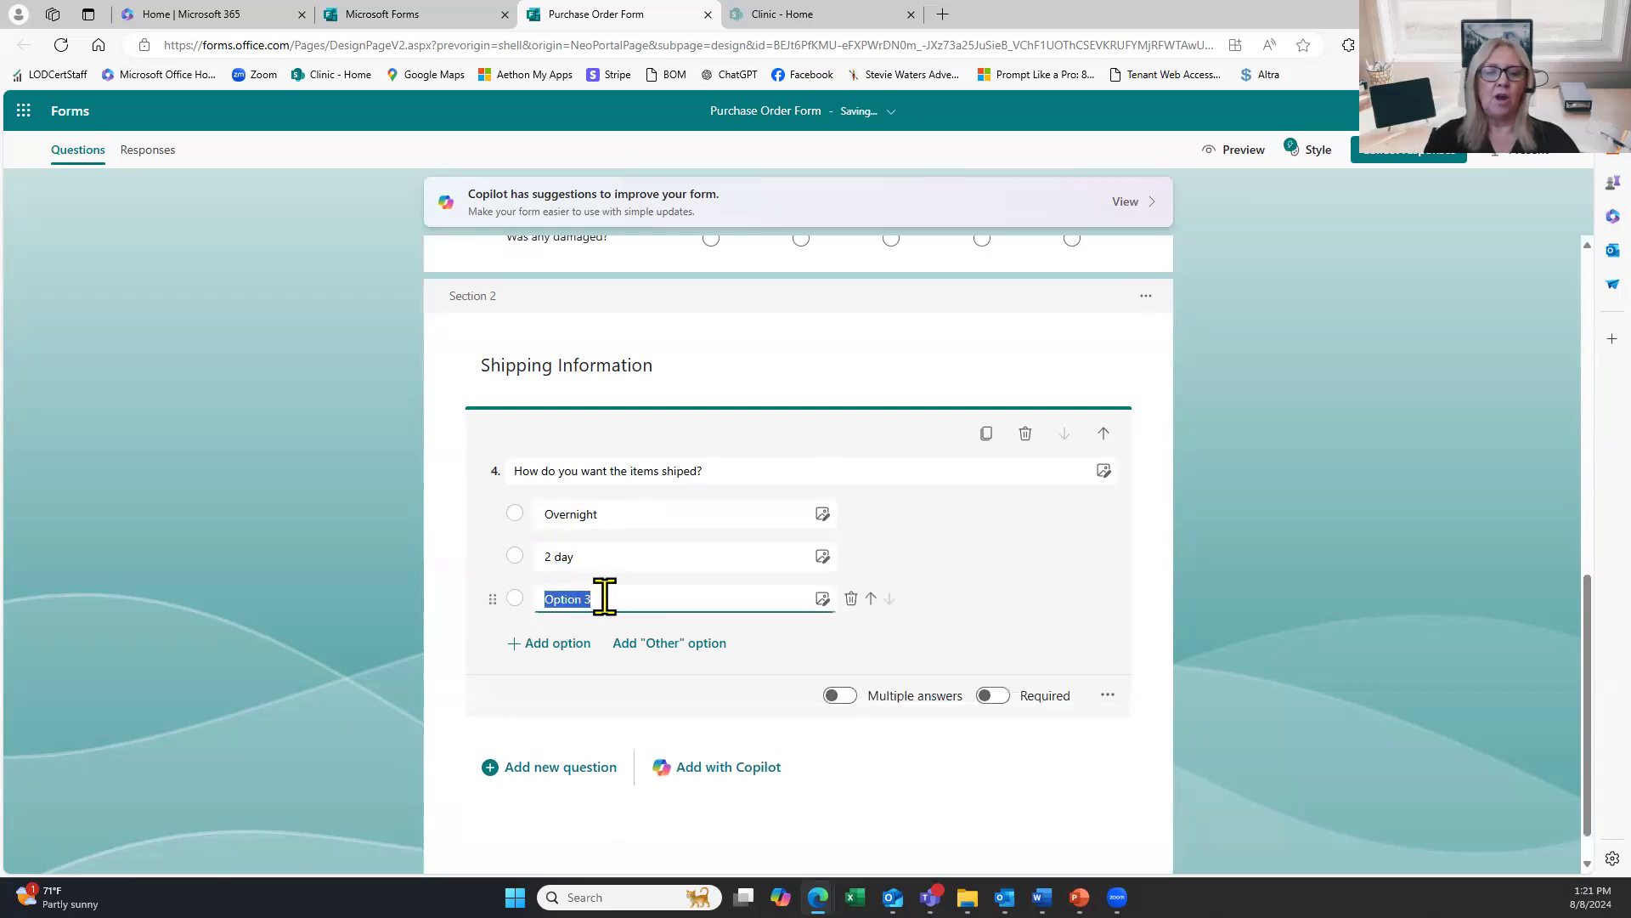
type("Slow")
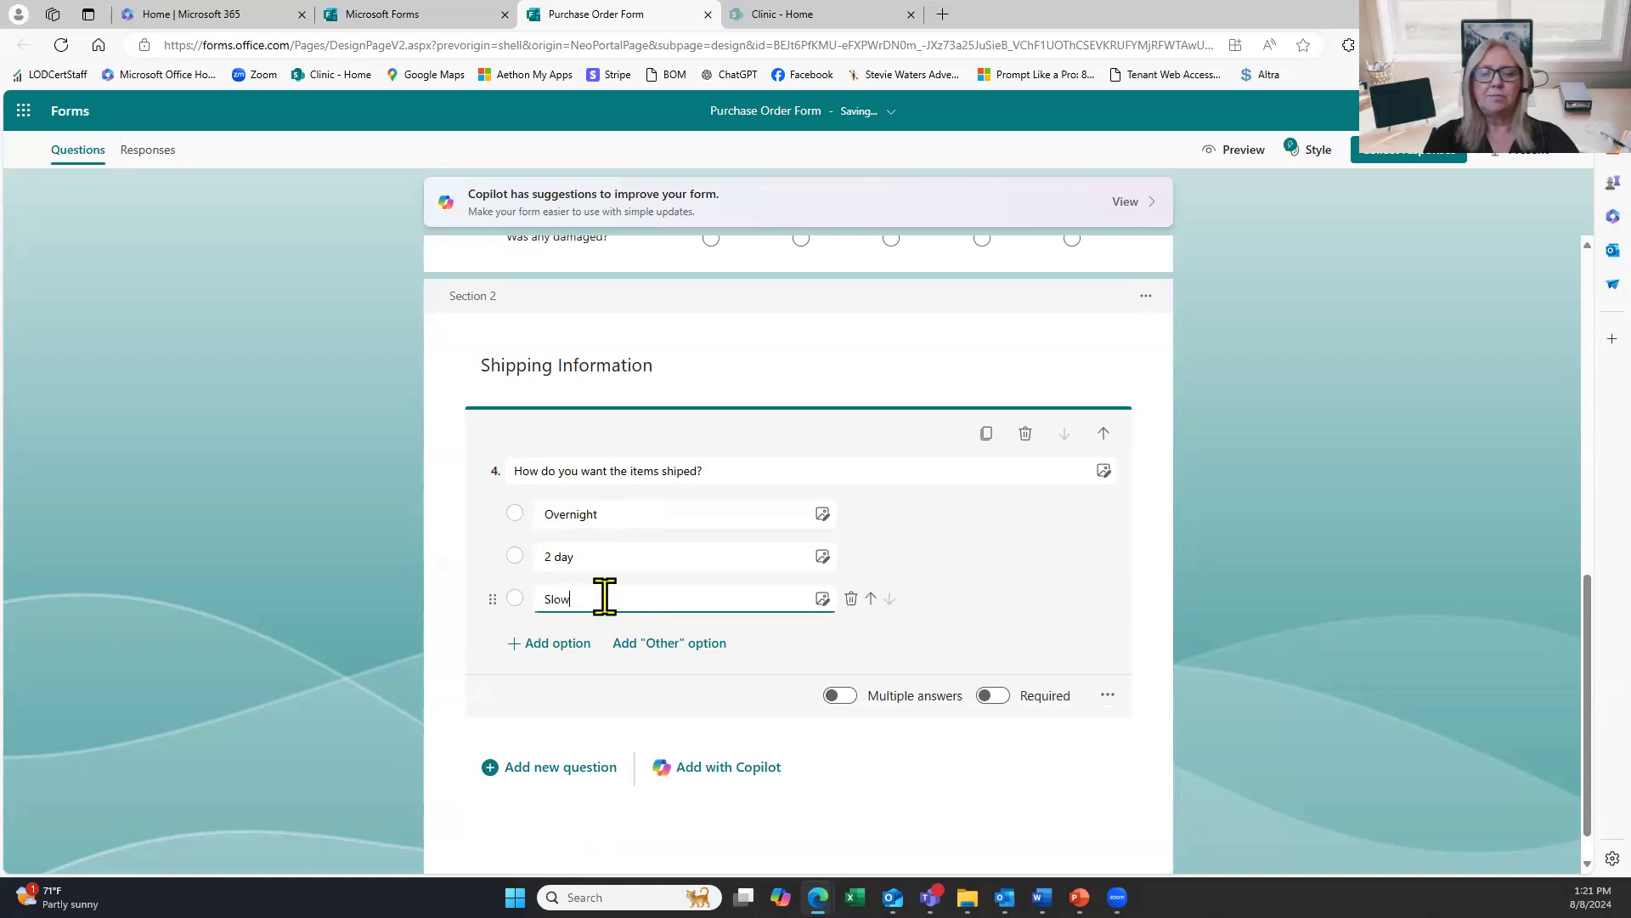
type("est Po")
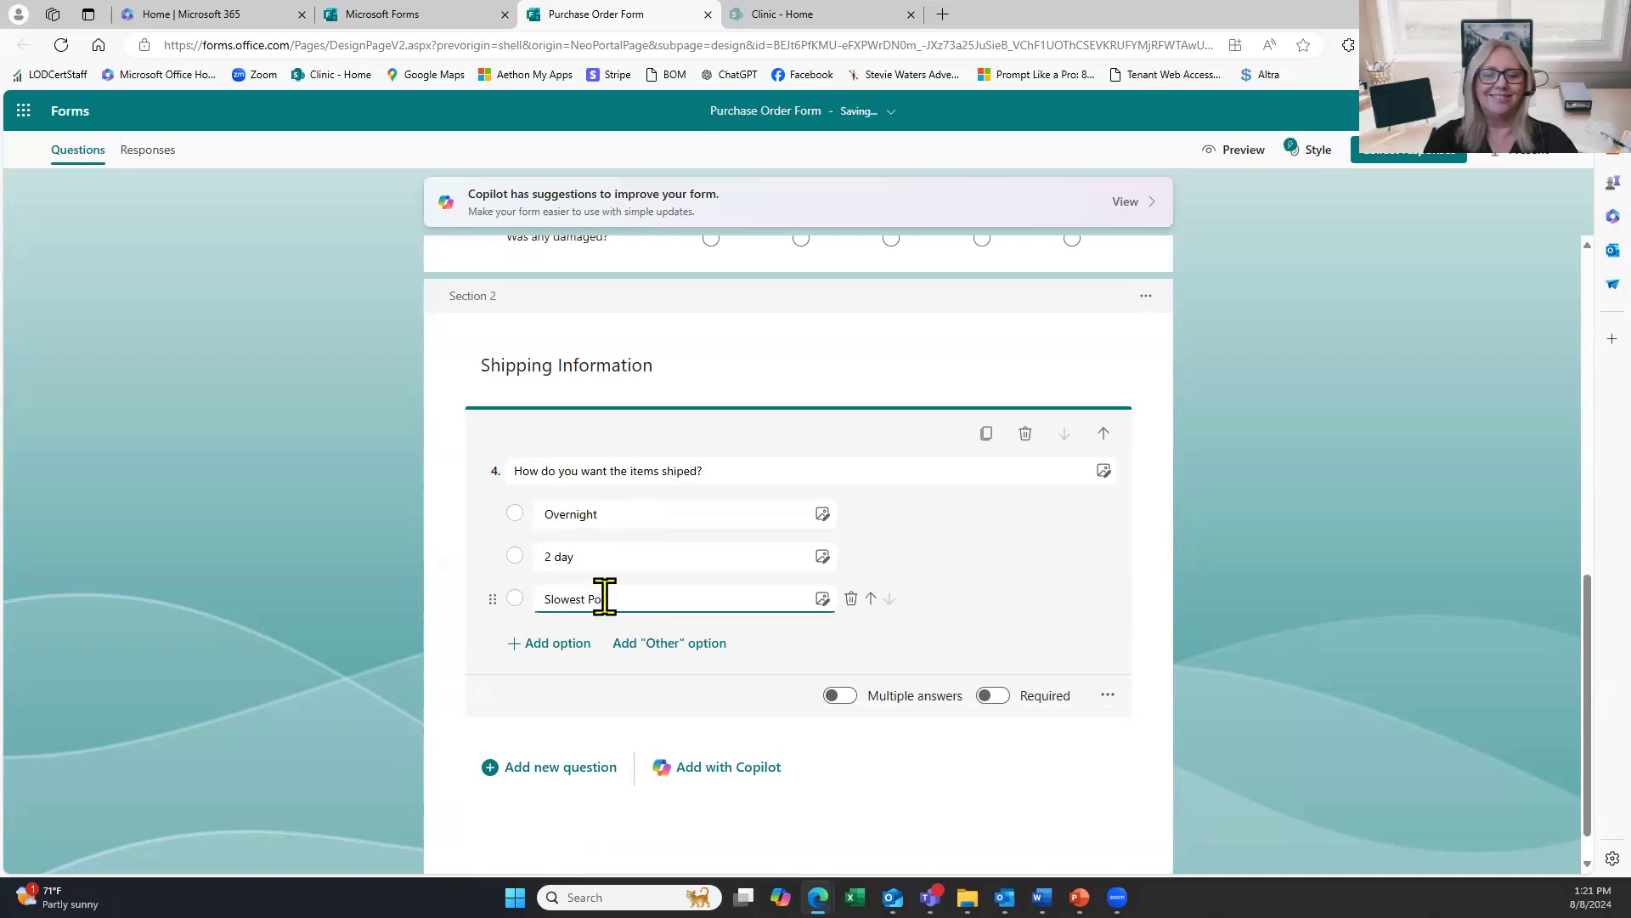
type("ssible")
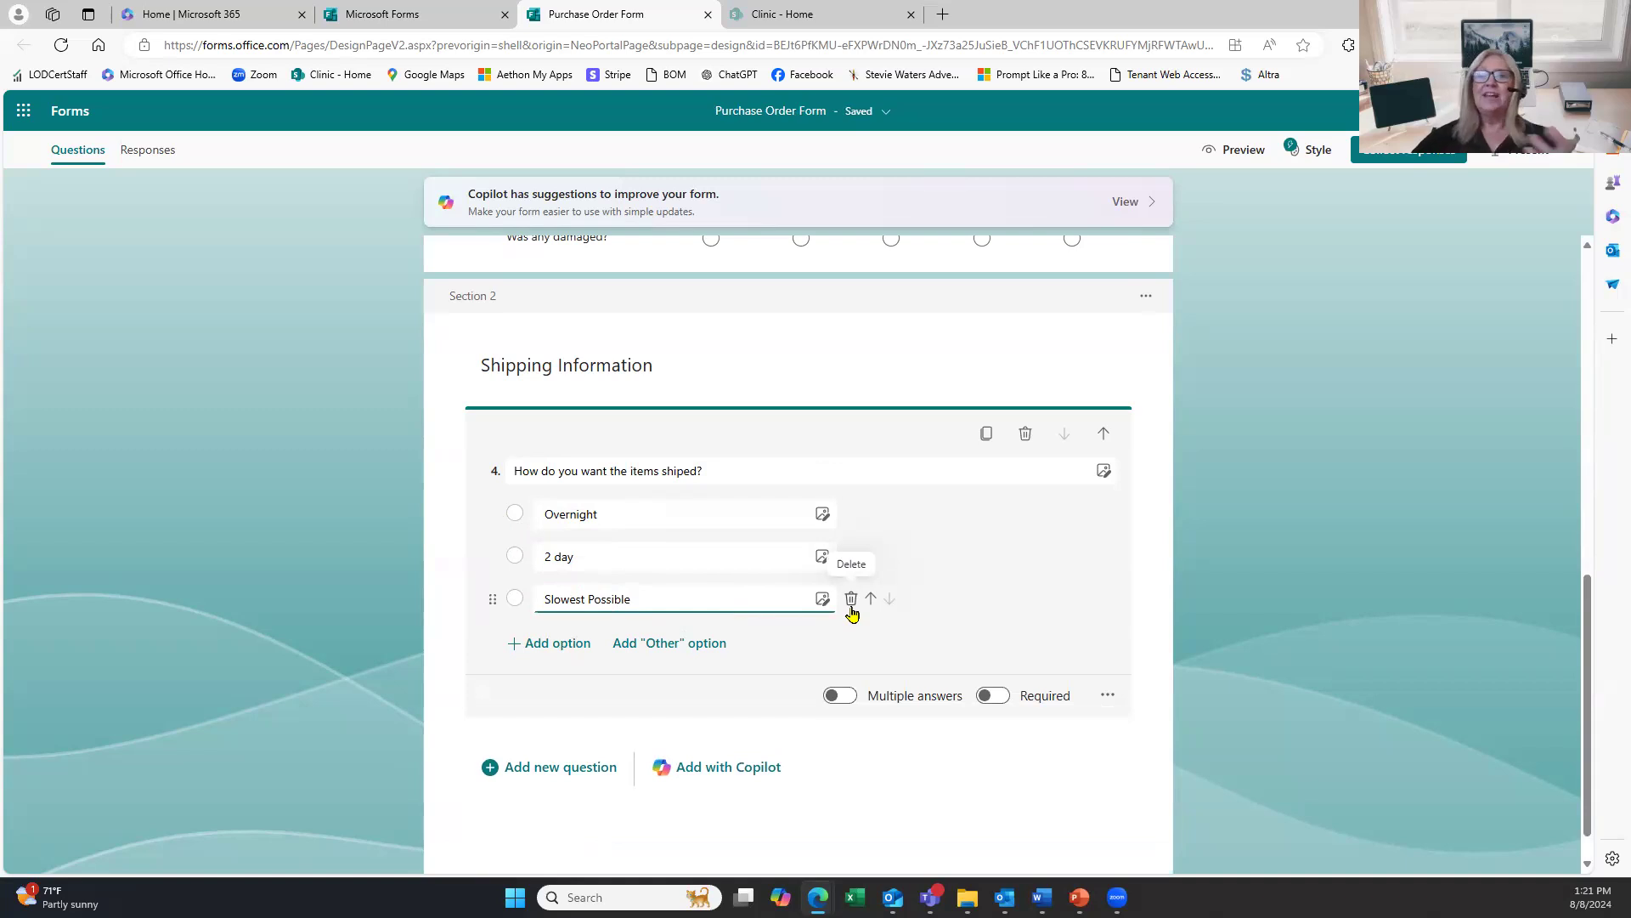
left_click(650, 557)
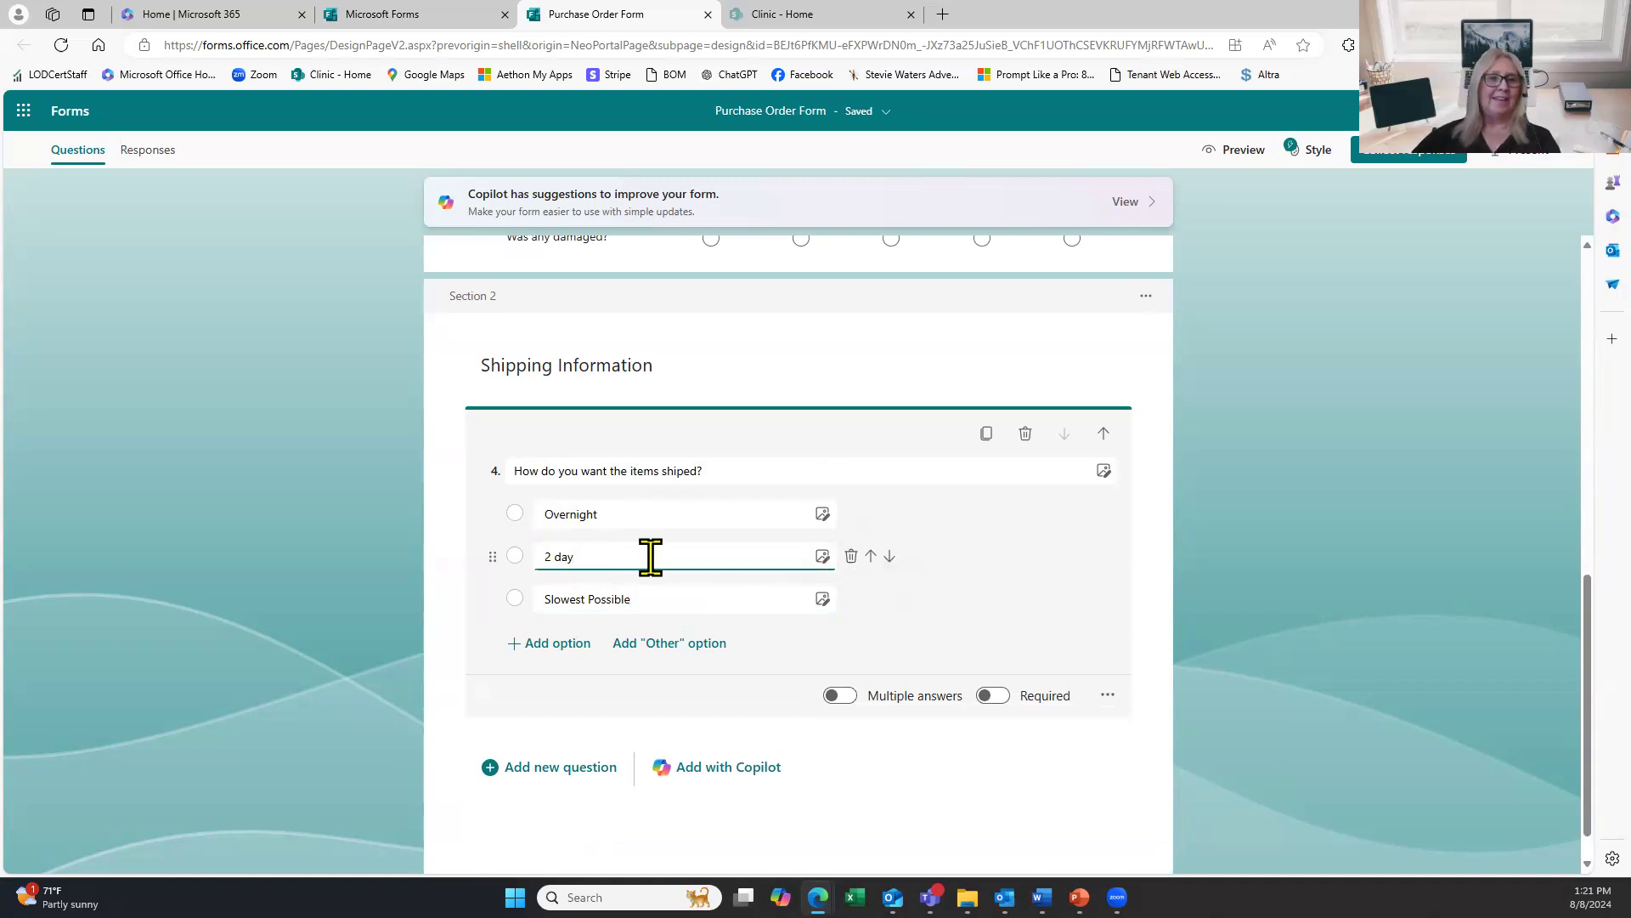
left_click_drag(634, 586, 522, 586)
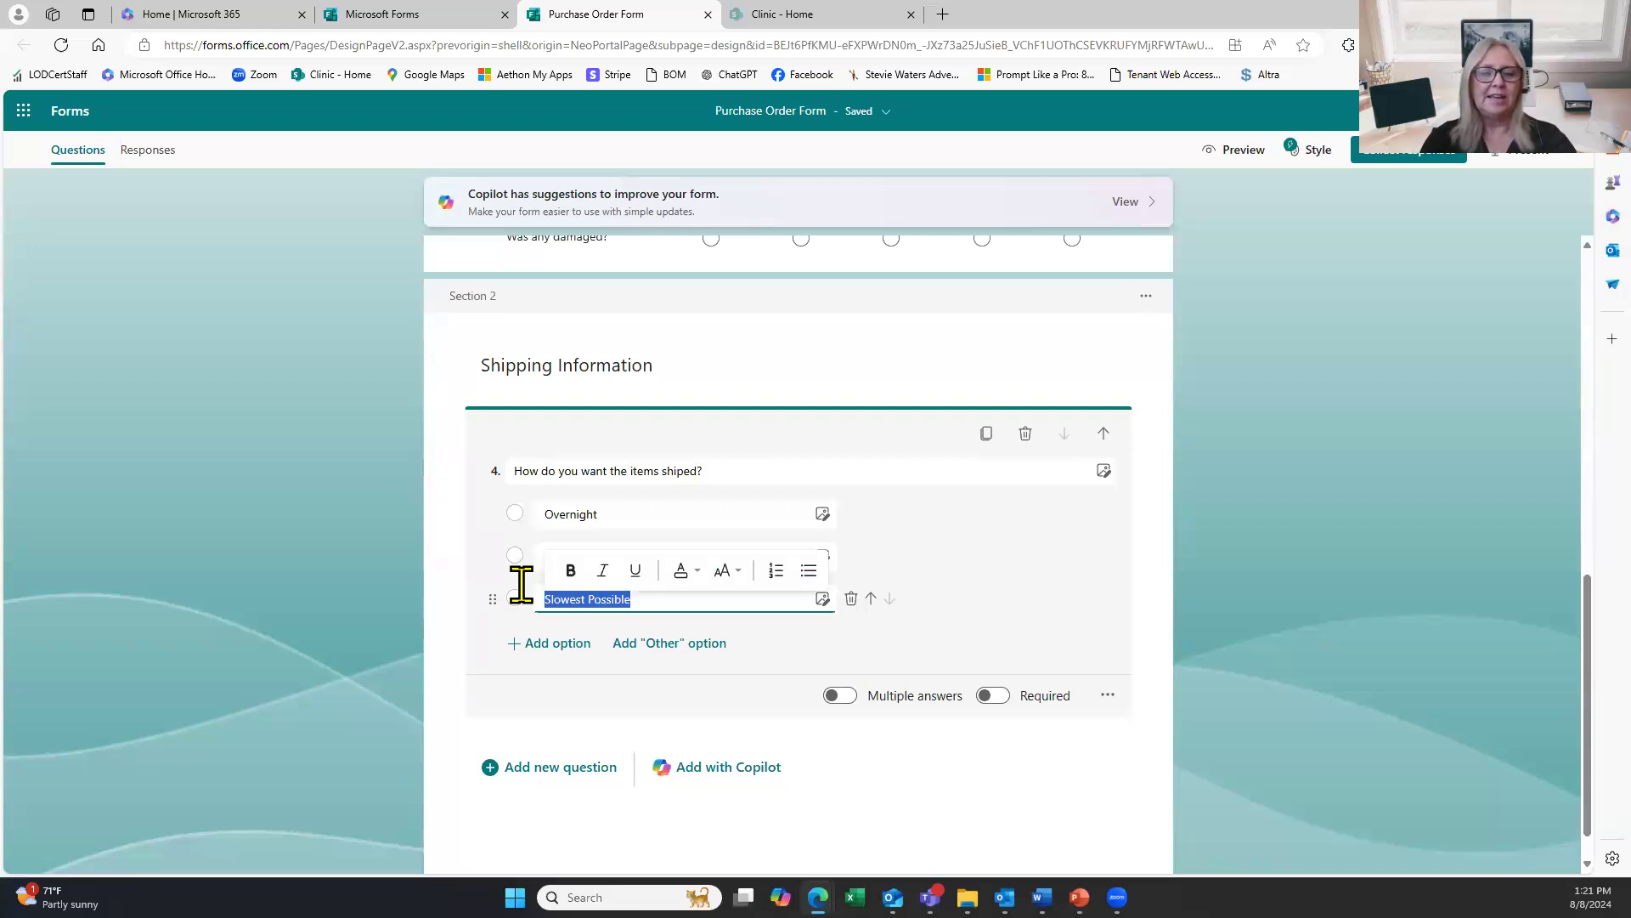
type("Stan")
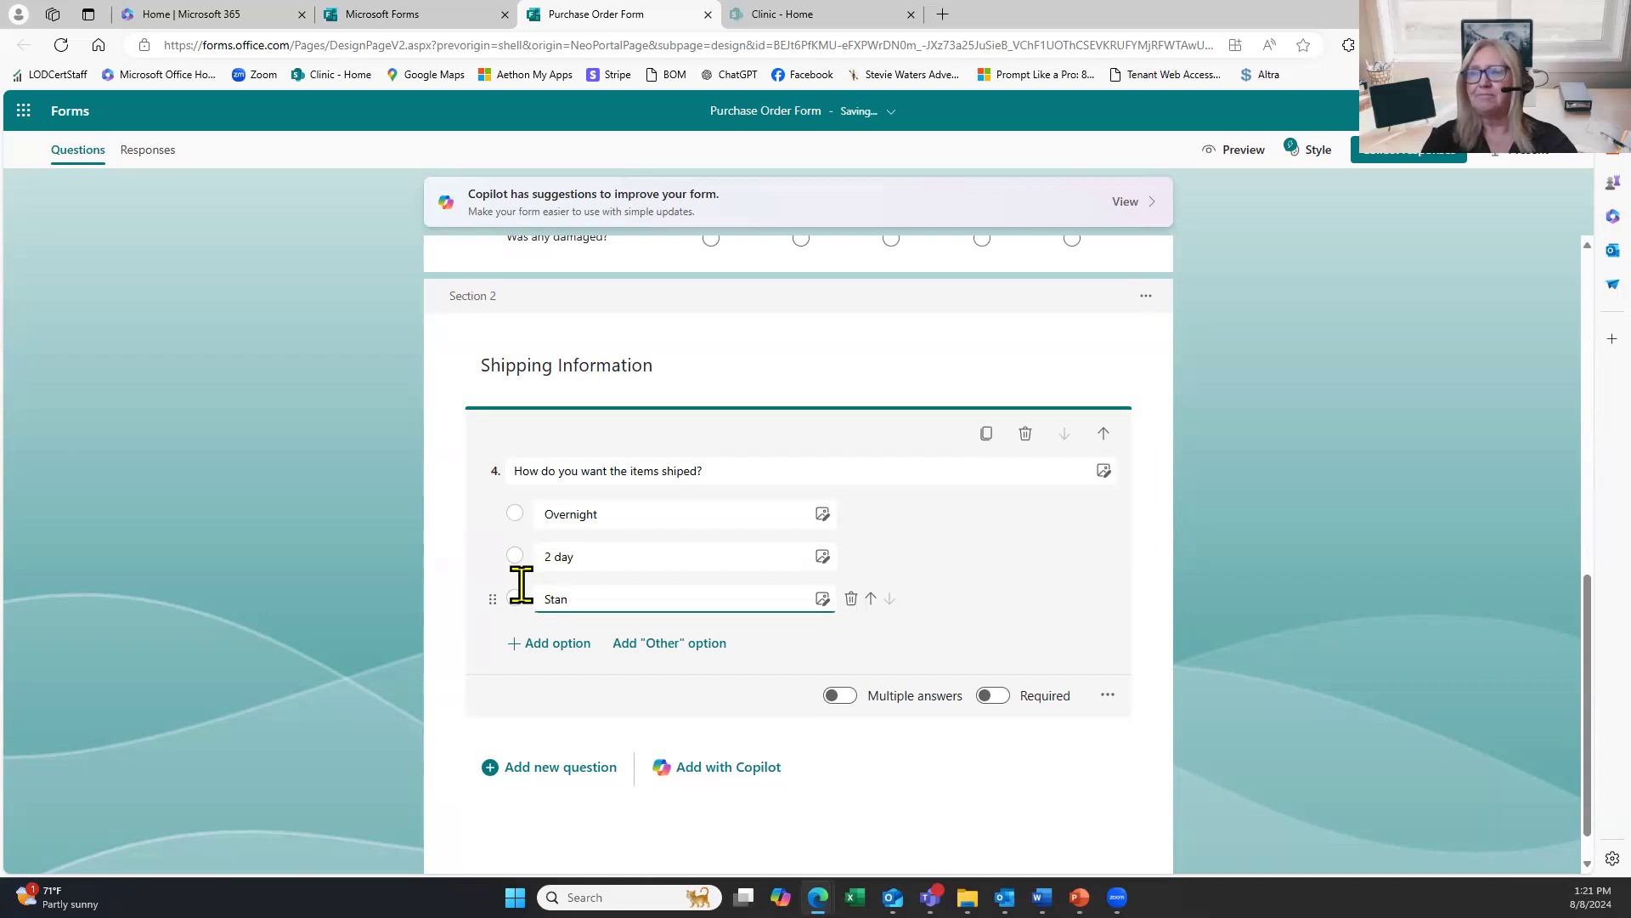
type("dard")
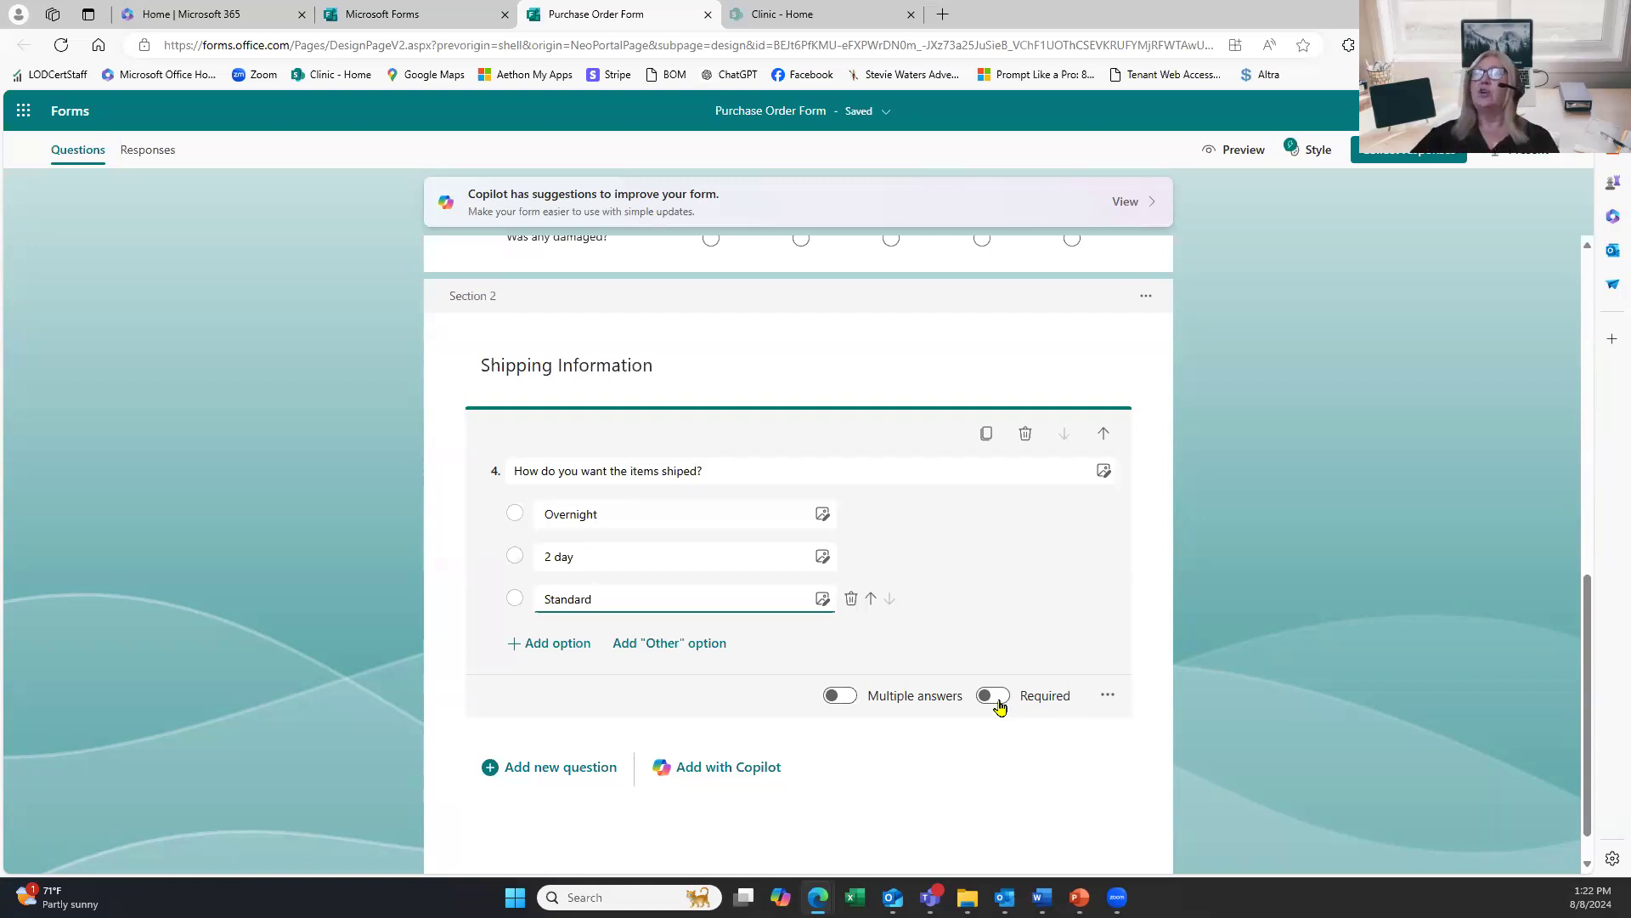
scroll(926, 712, "up", 10)
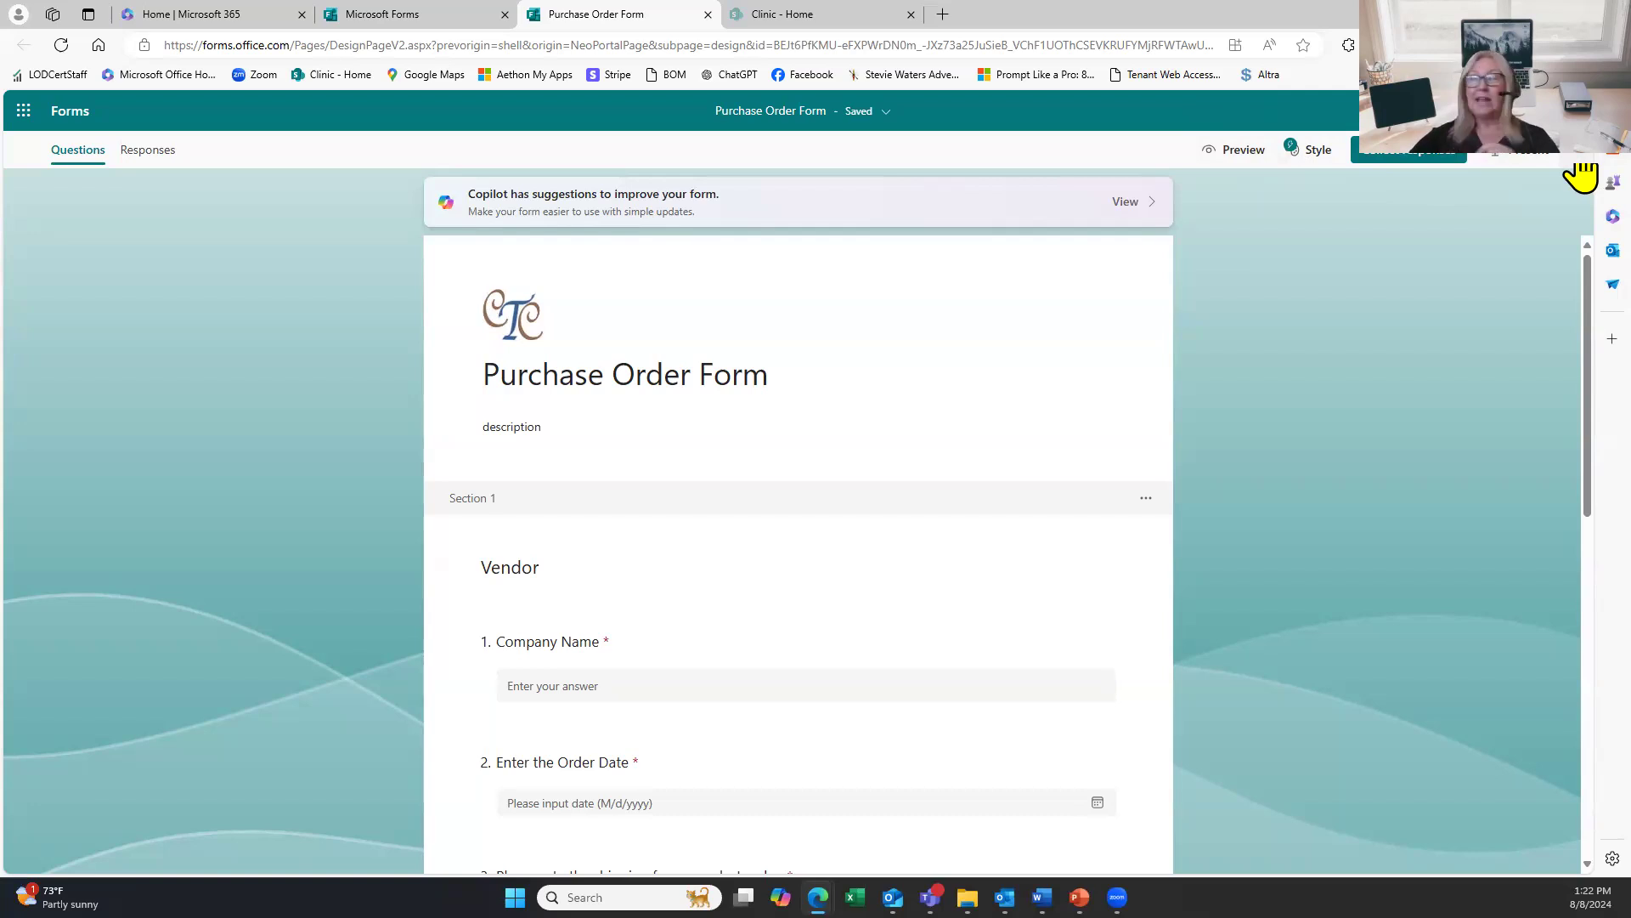
Open the form's Settings from the More options menu to see who can respond.
left_click(1579, 162)
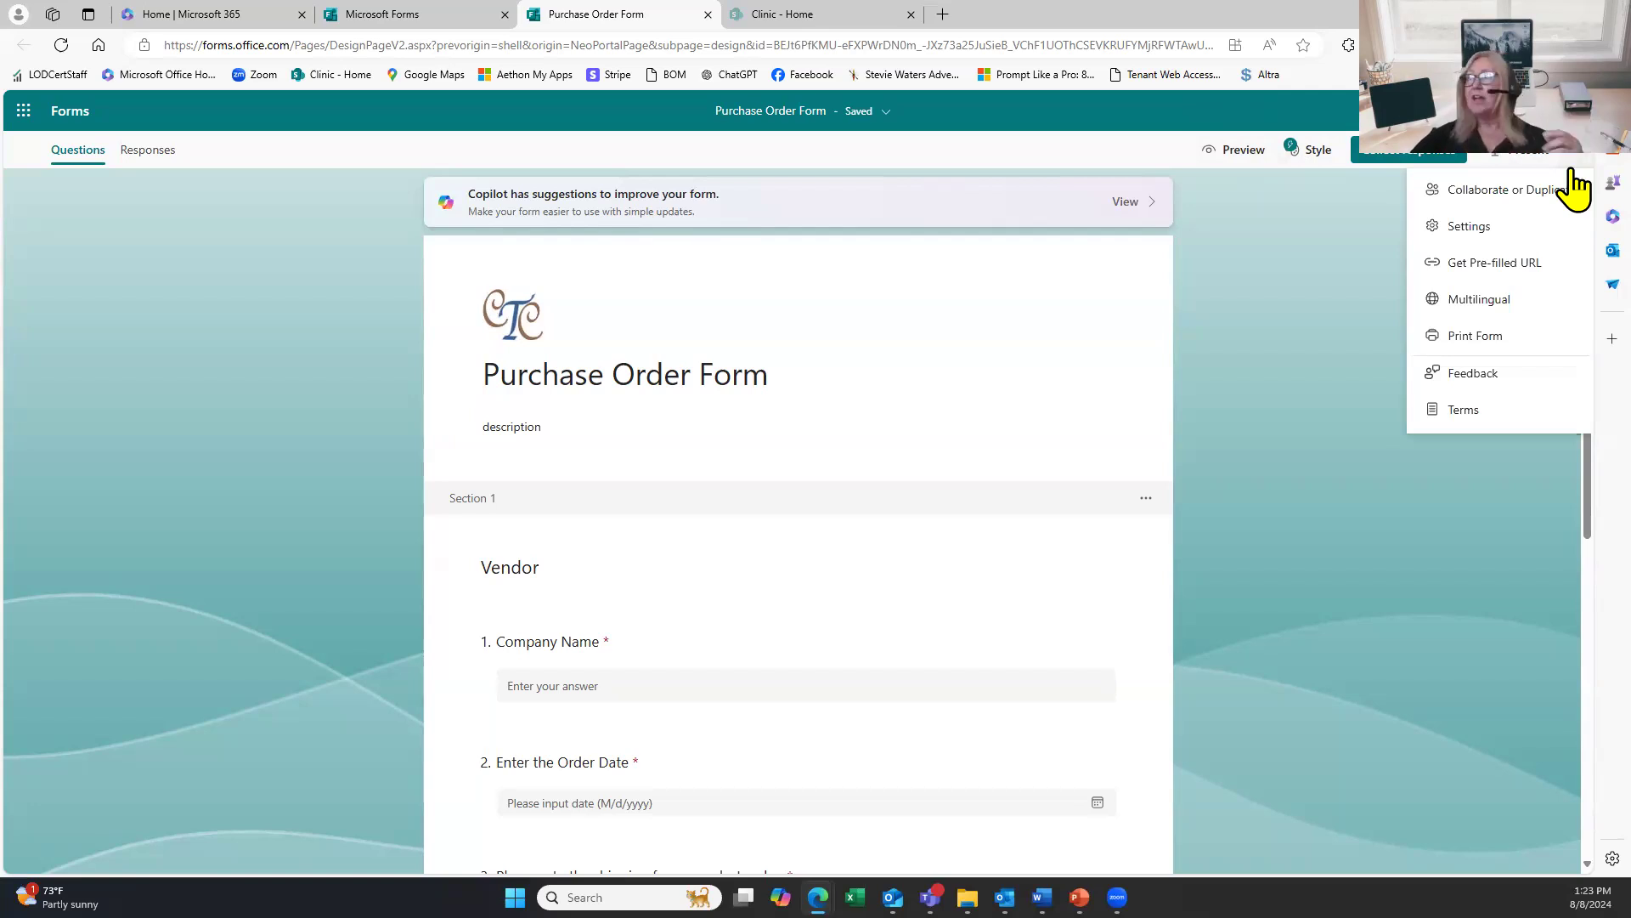
left_click(1488, 228)
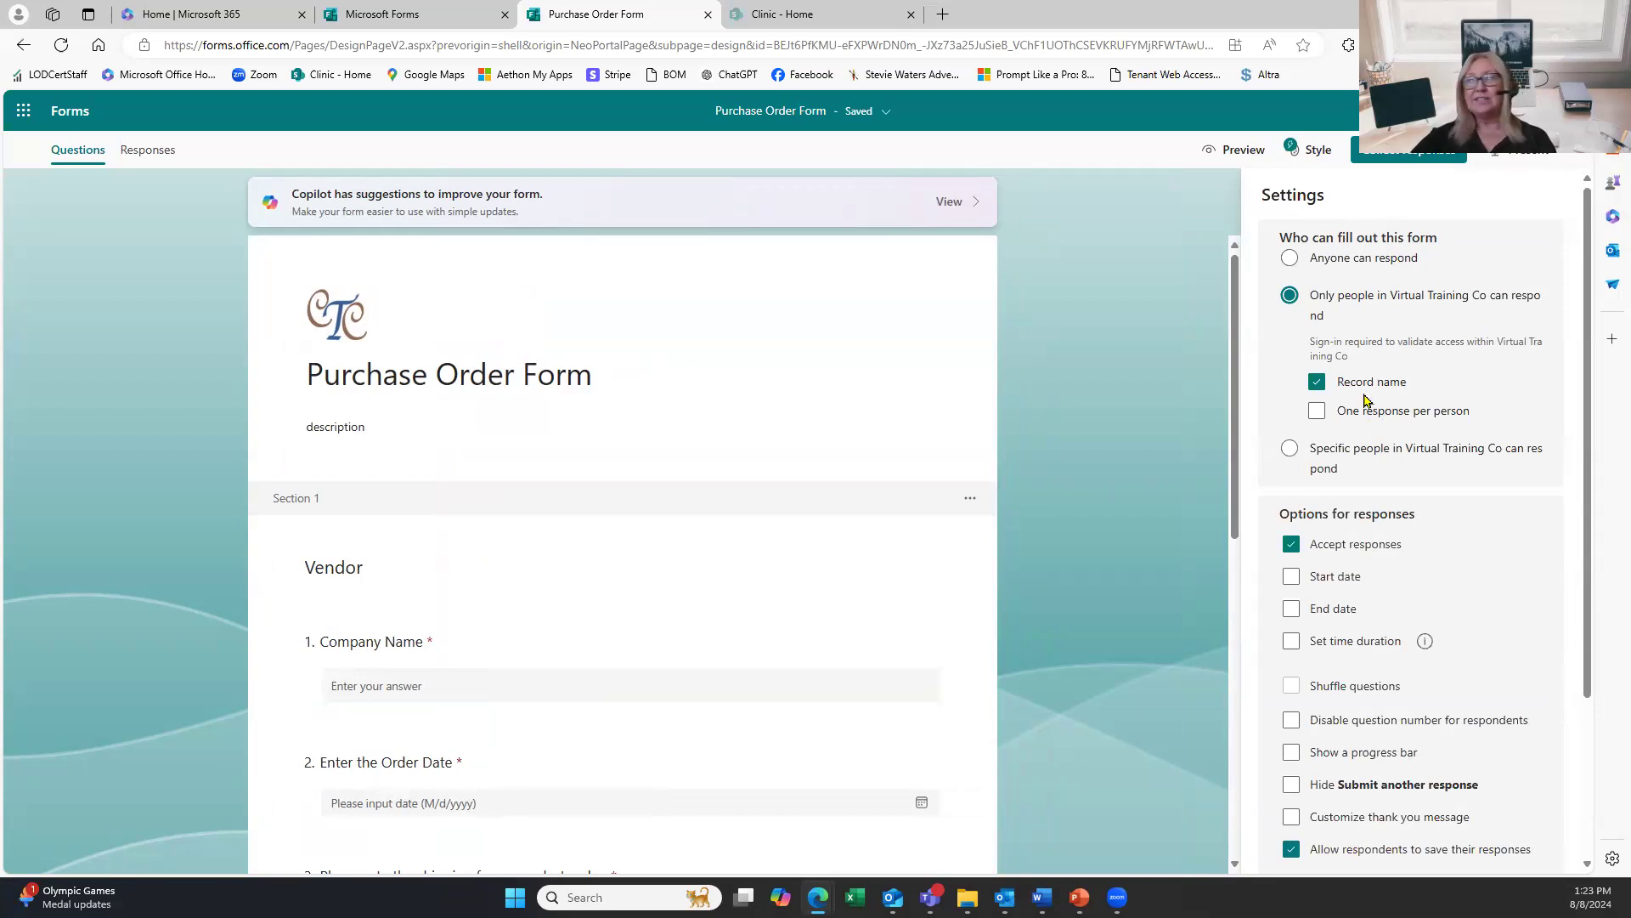
left_click(1291, 264)
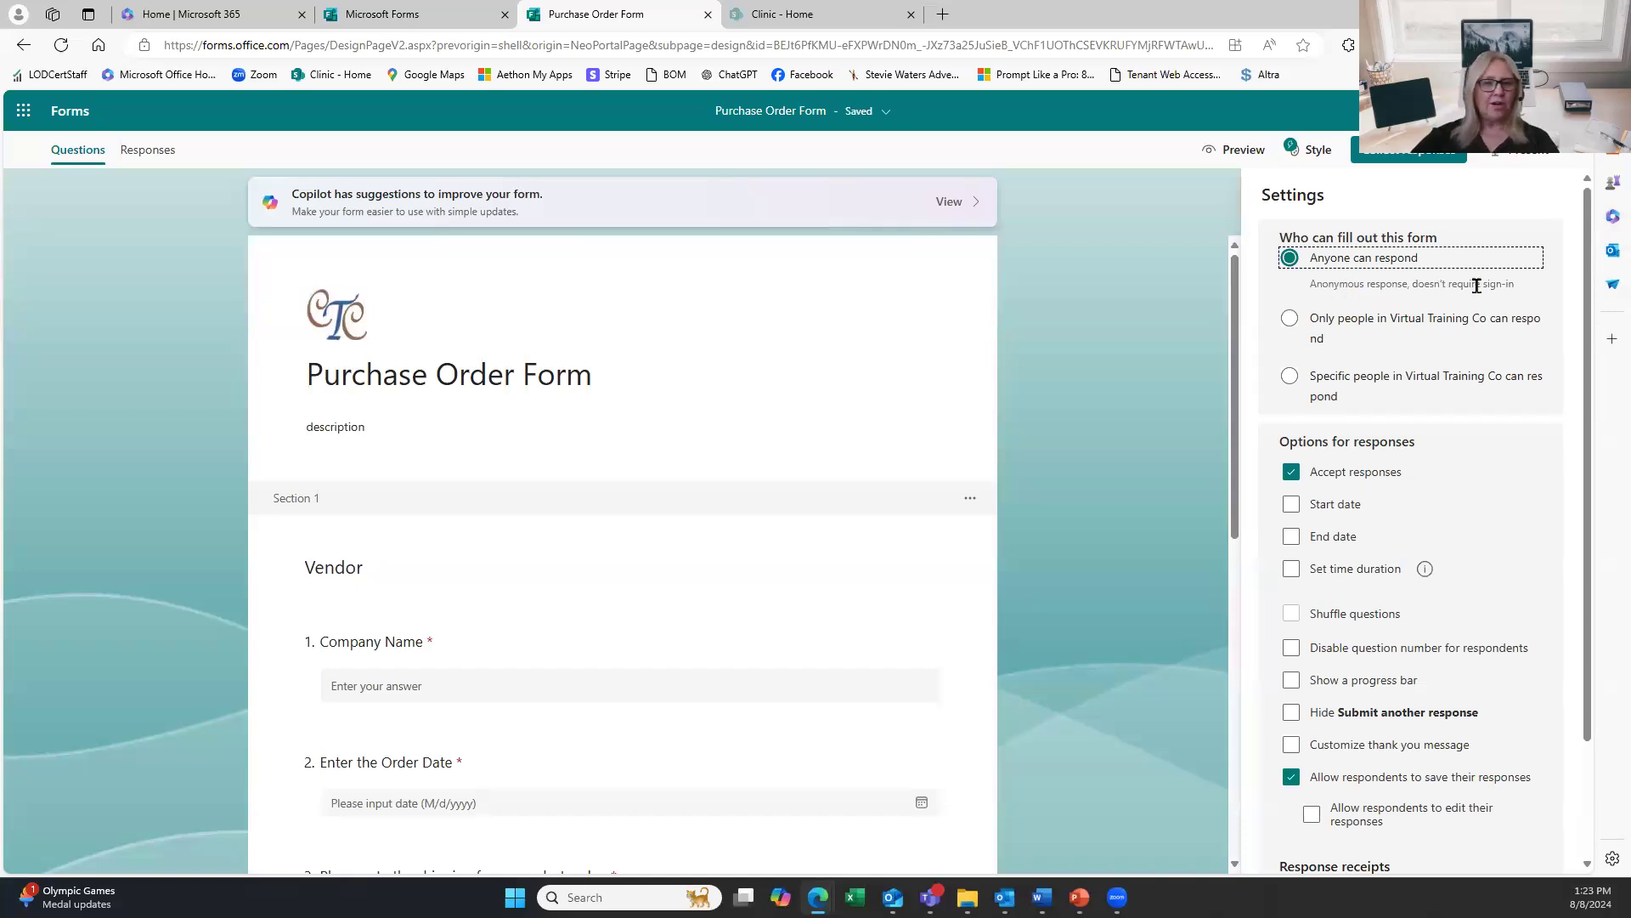
left_click(1321, 334)
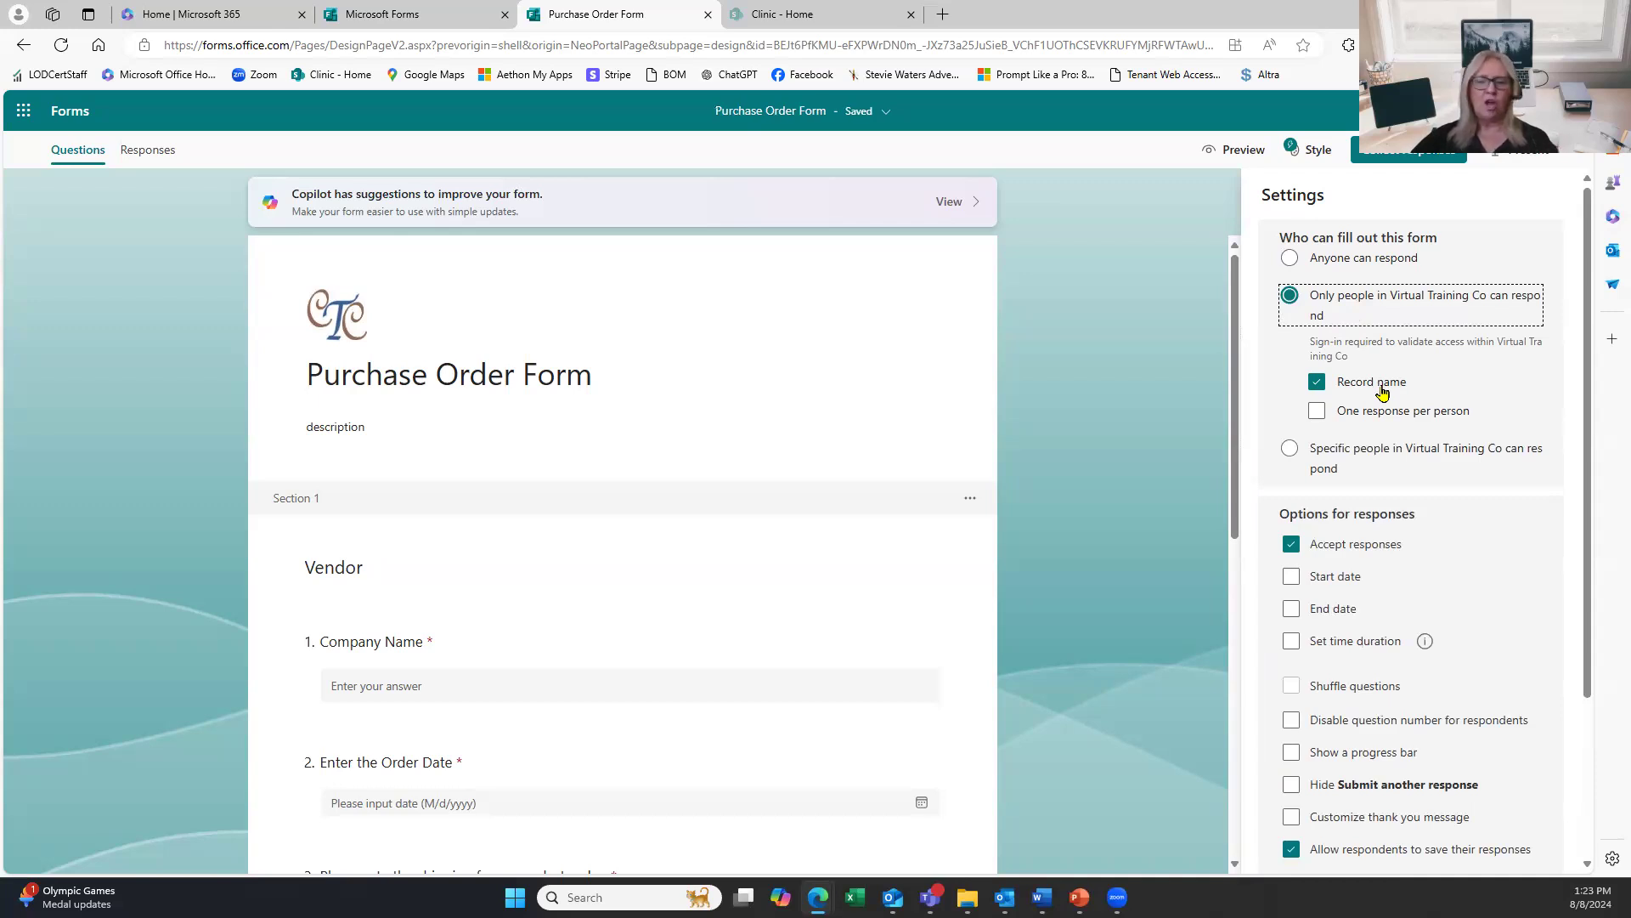
scroll(1381, 391, "down", 1)
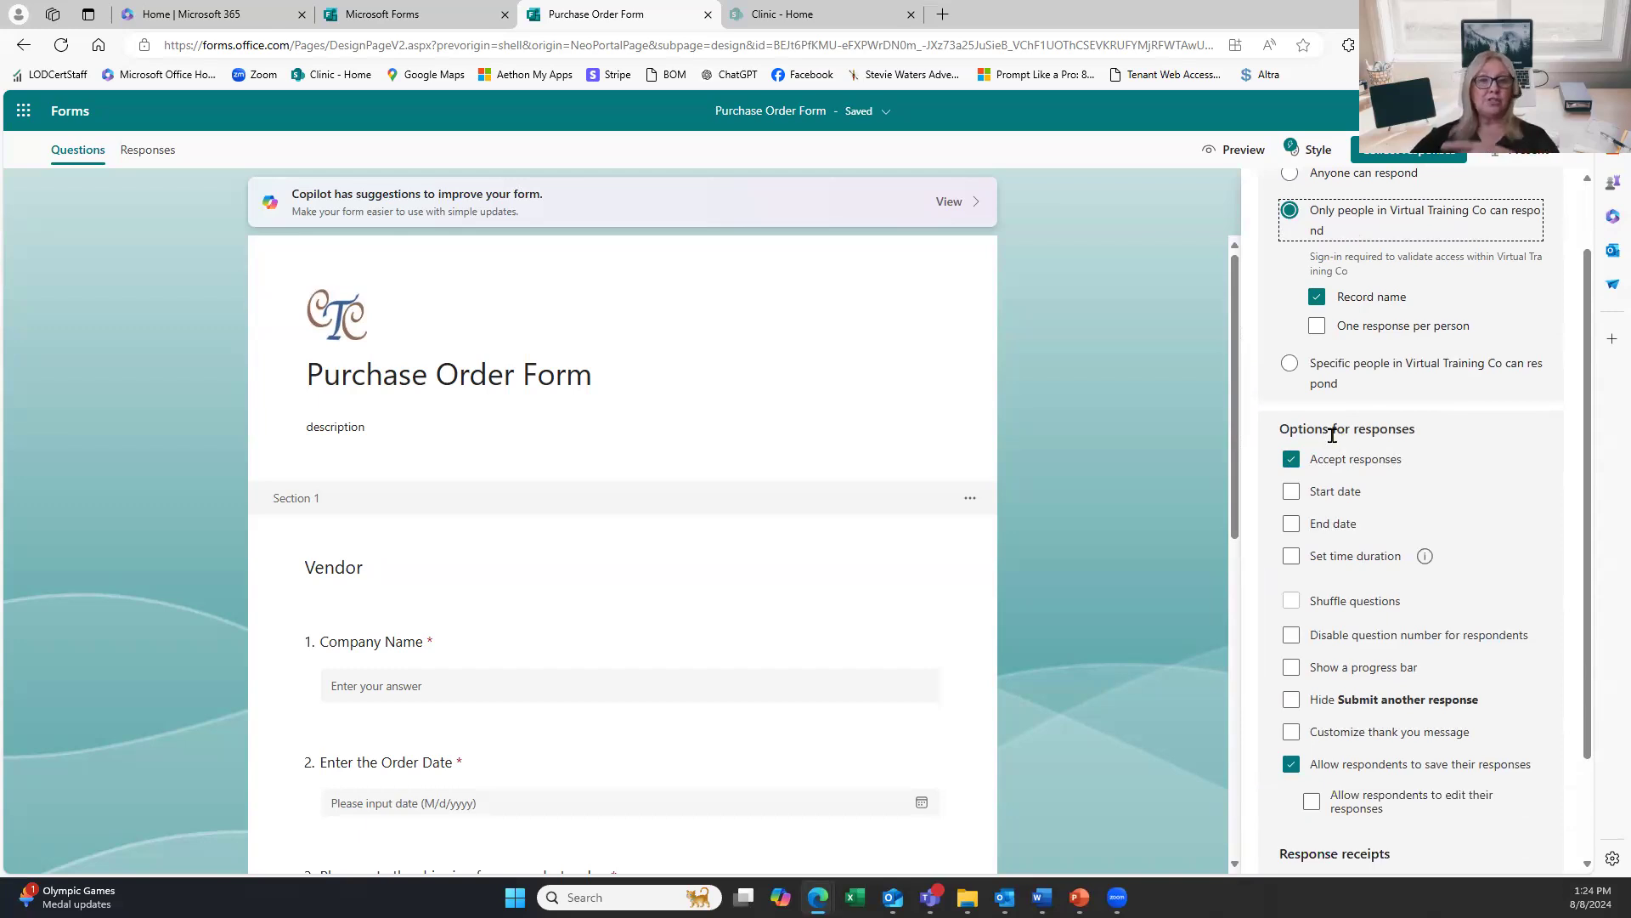
scroll(1385, 446, "down", 2)
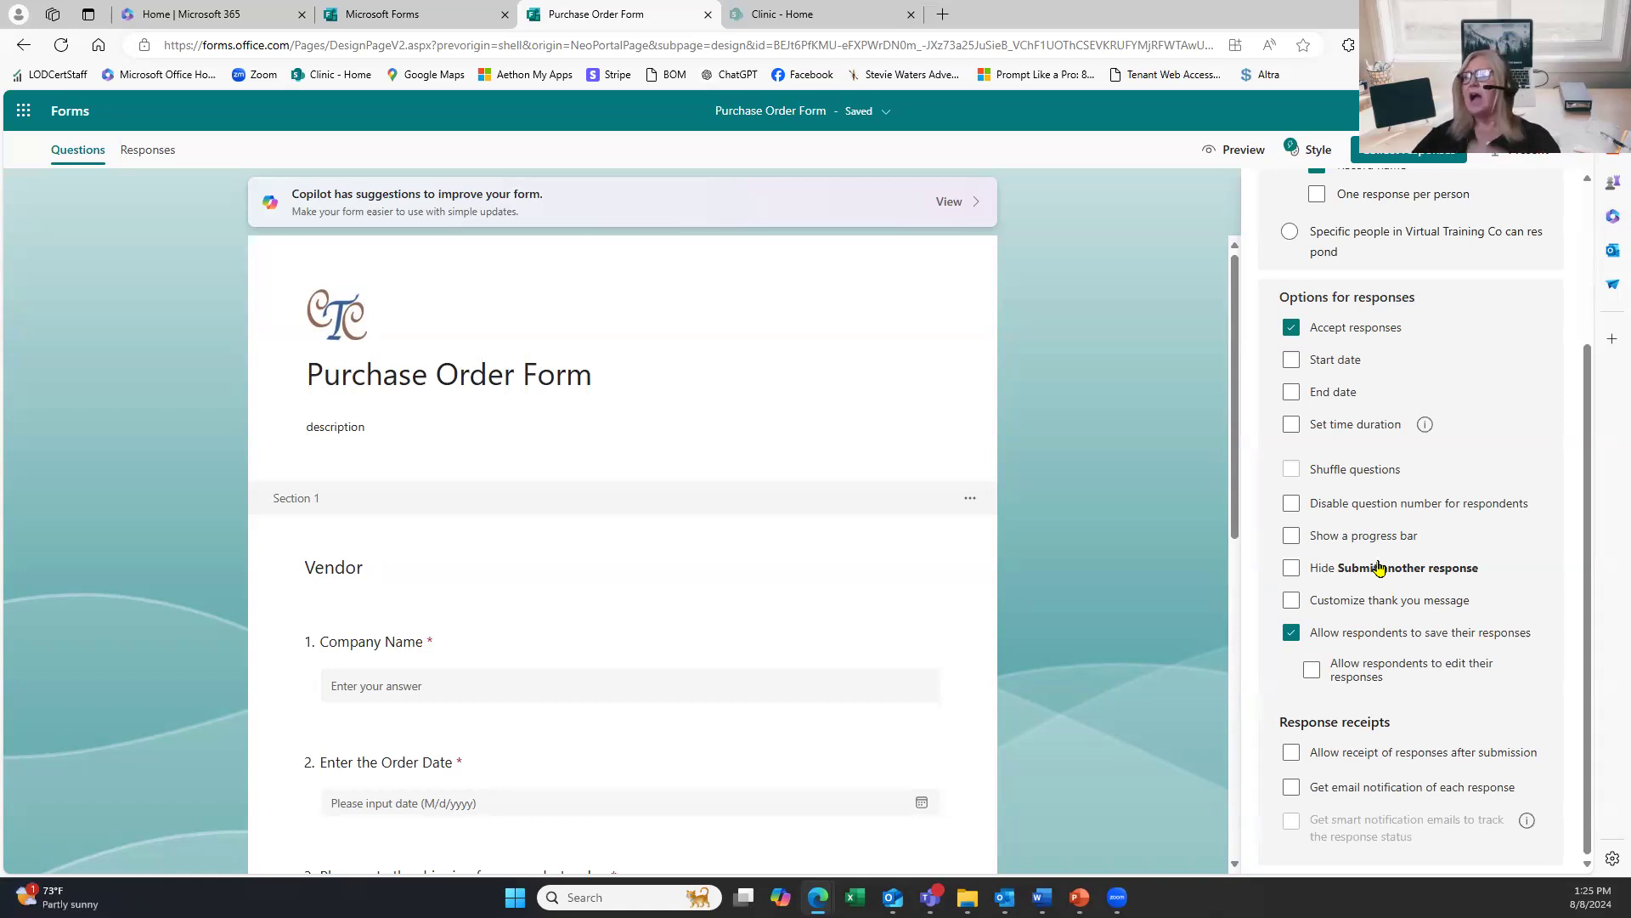
left_click(1318, 762)
left_click(1337, 760)
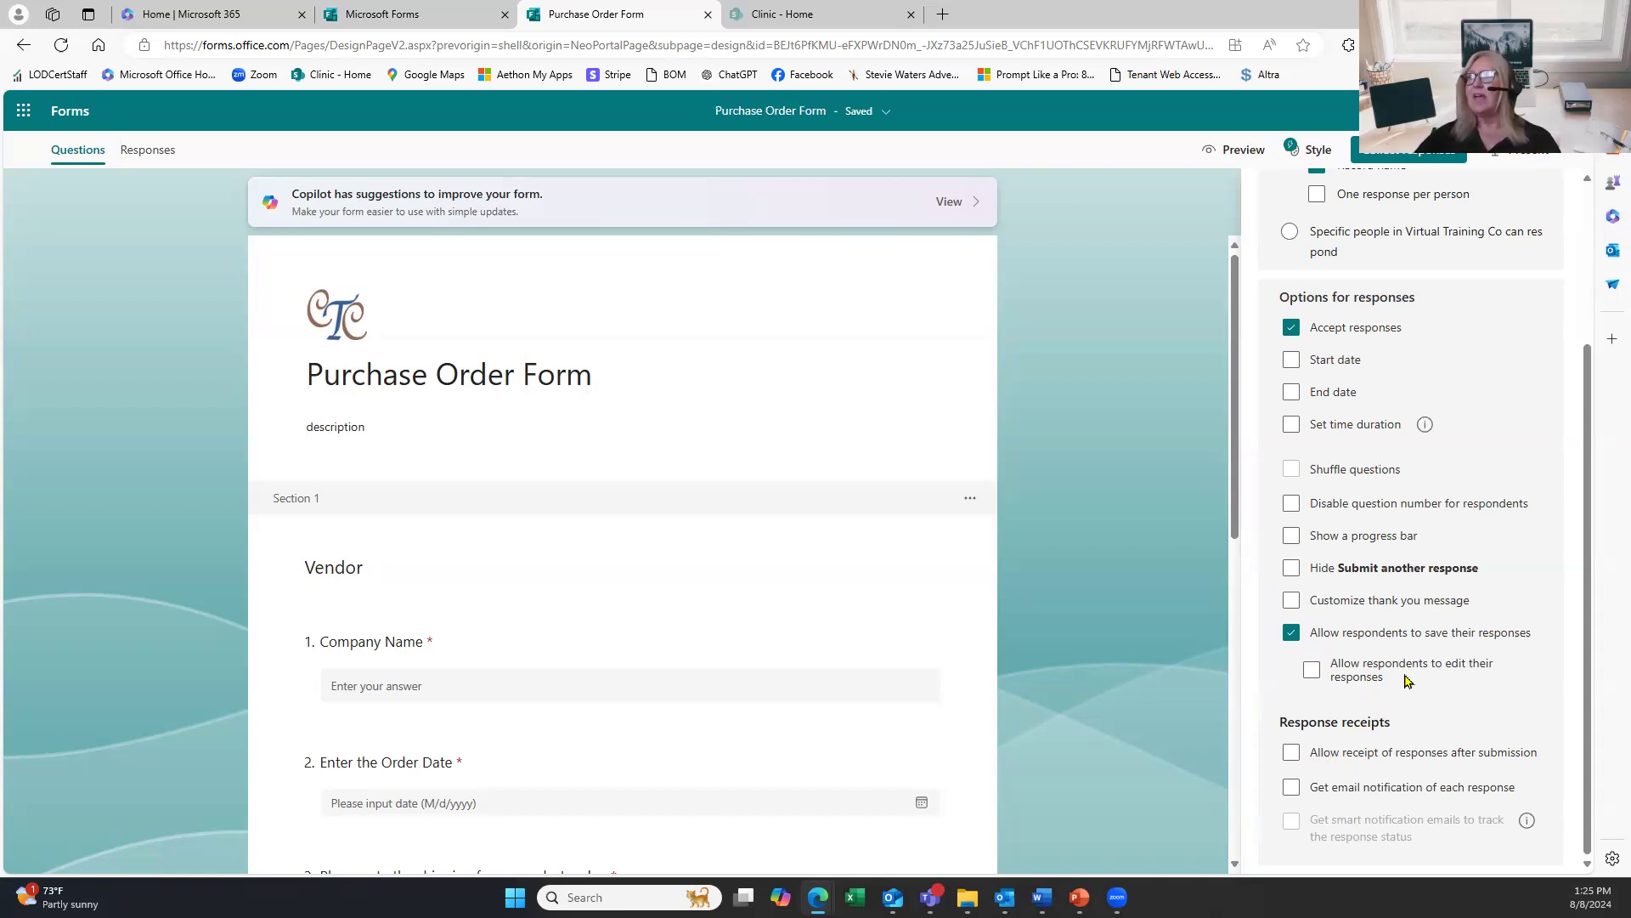
scroll(1483, 466, "up", 3)
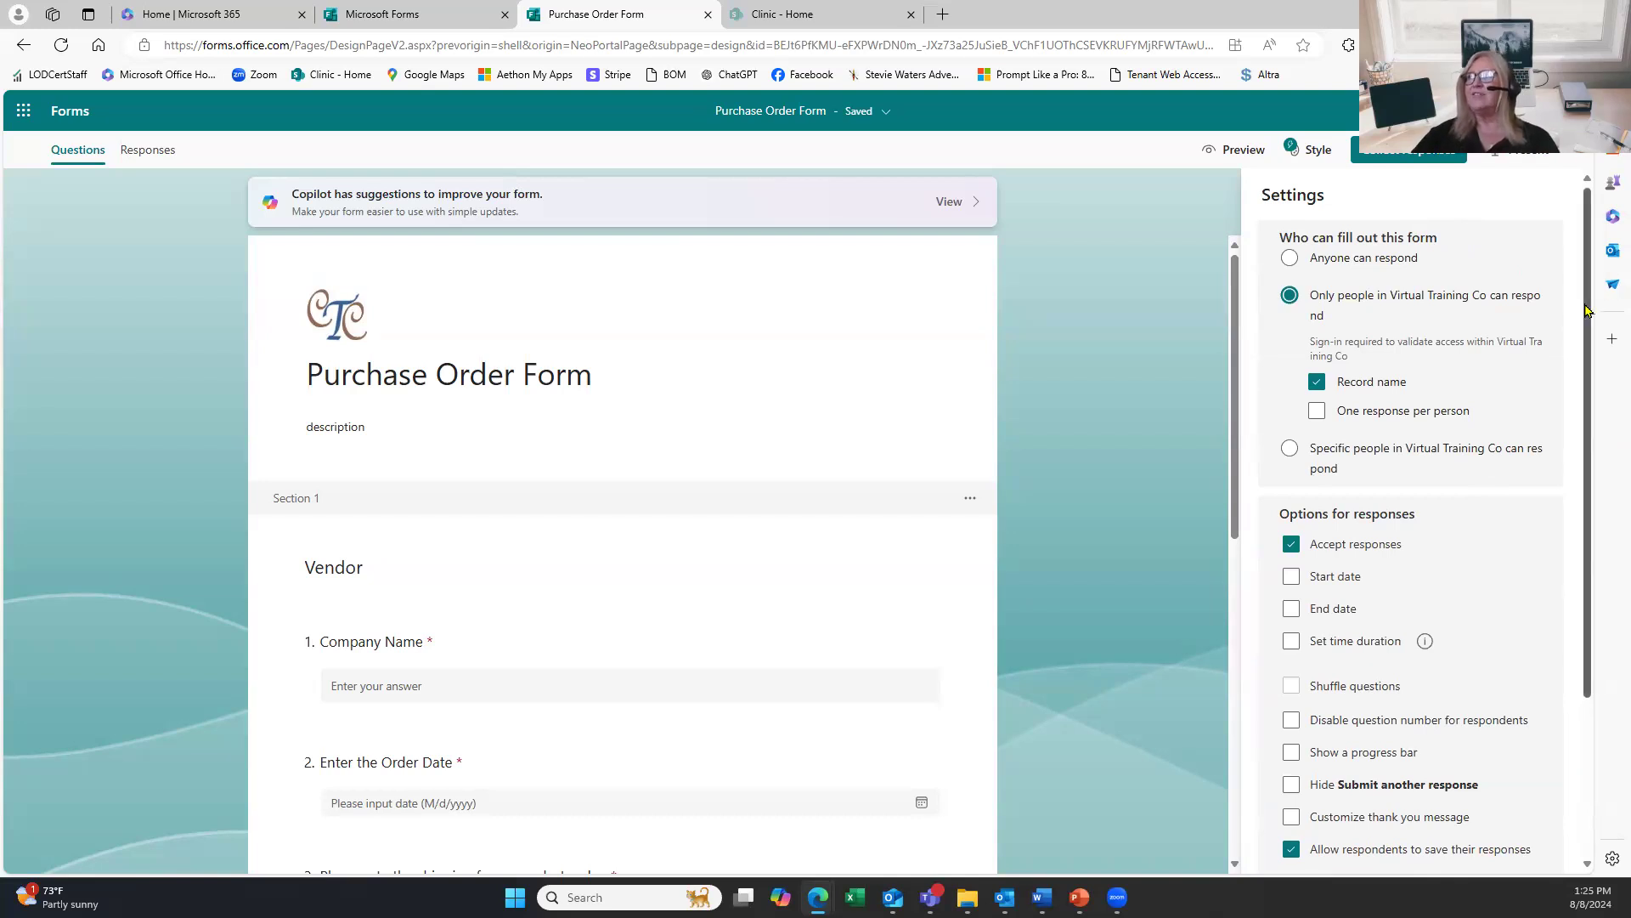
scroll(1573, 529, "down", 1)
left_click_drag(1572, 525, 1603, 196)
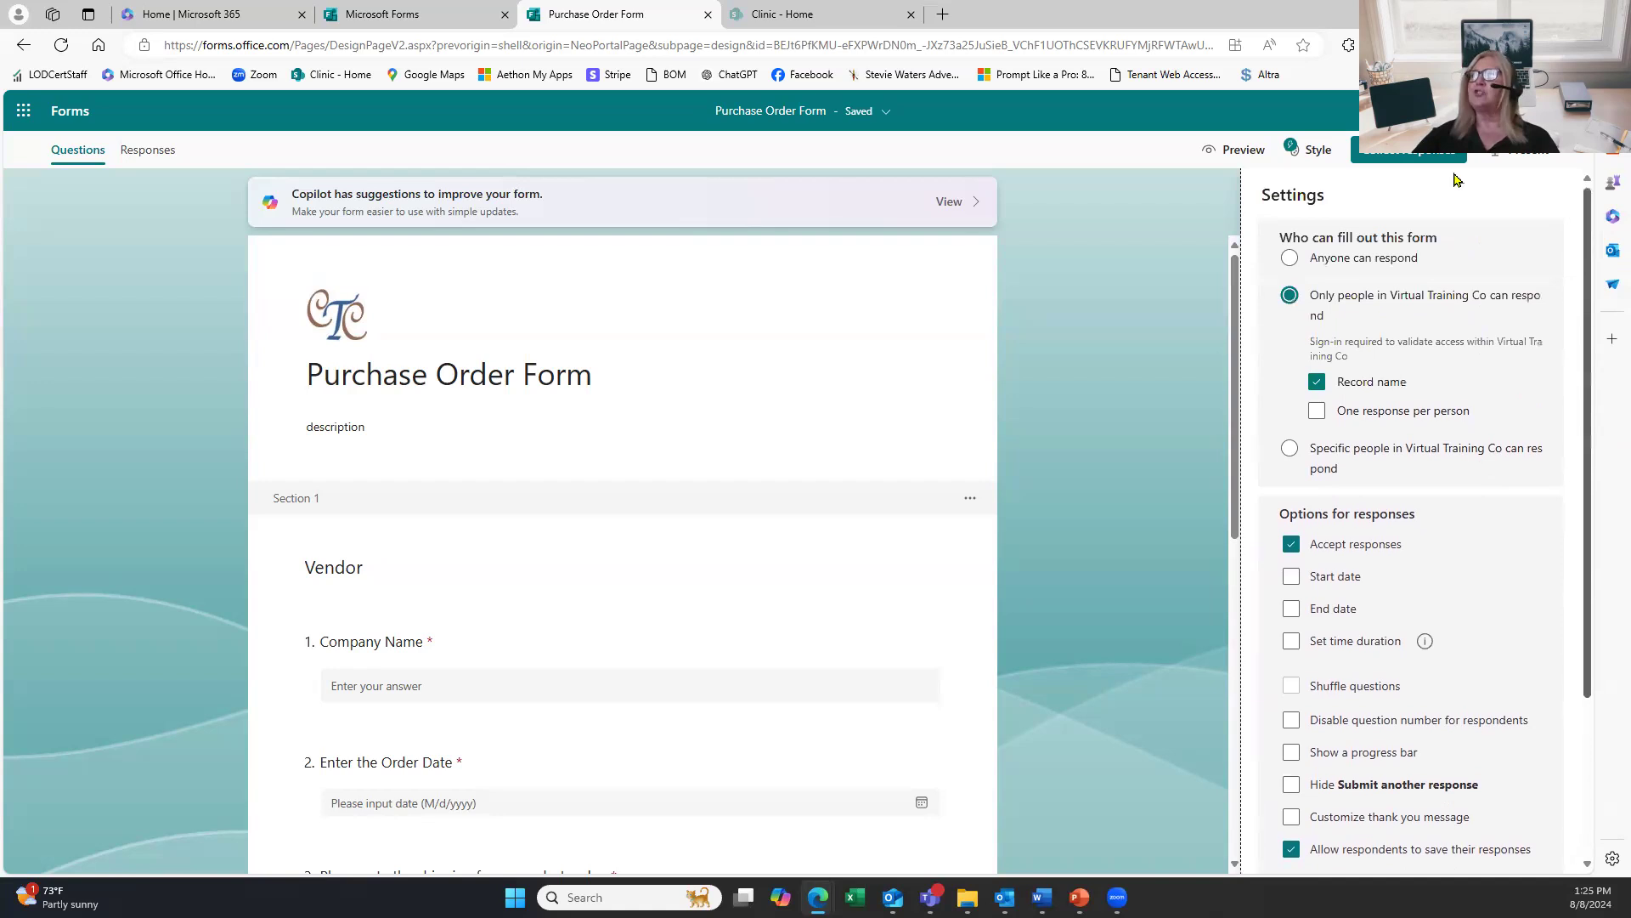
Close Settings and open a Preview of the Purchase Order Form.
left_click(1174, 187)
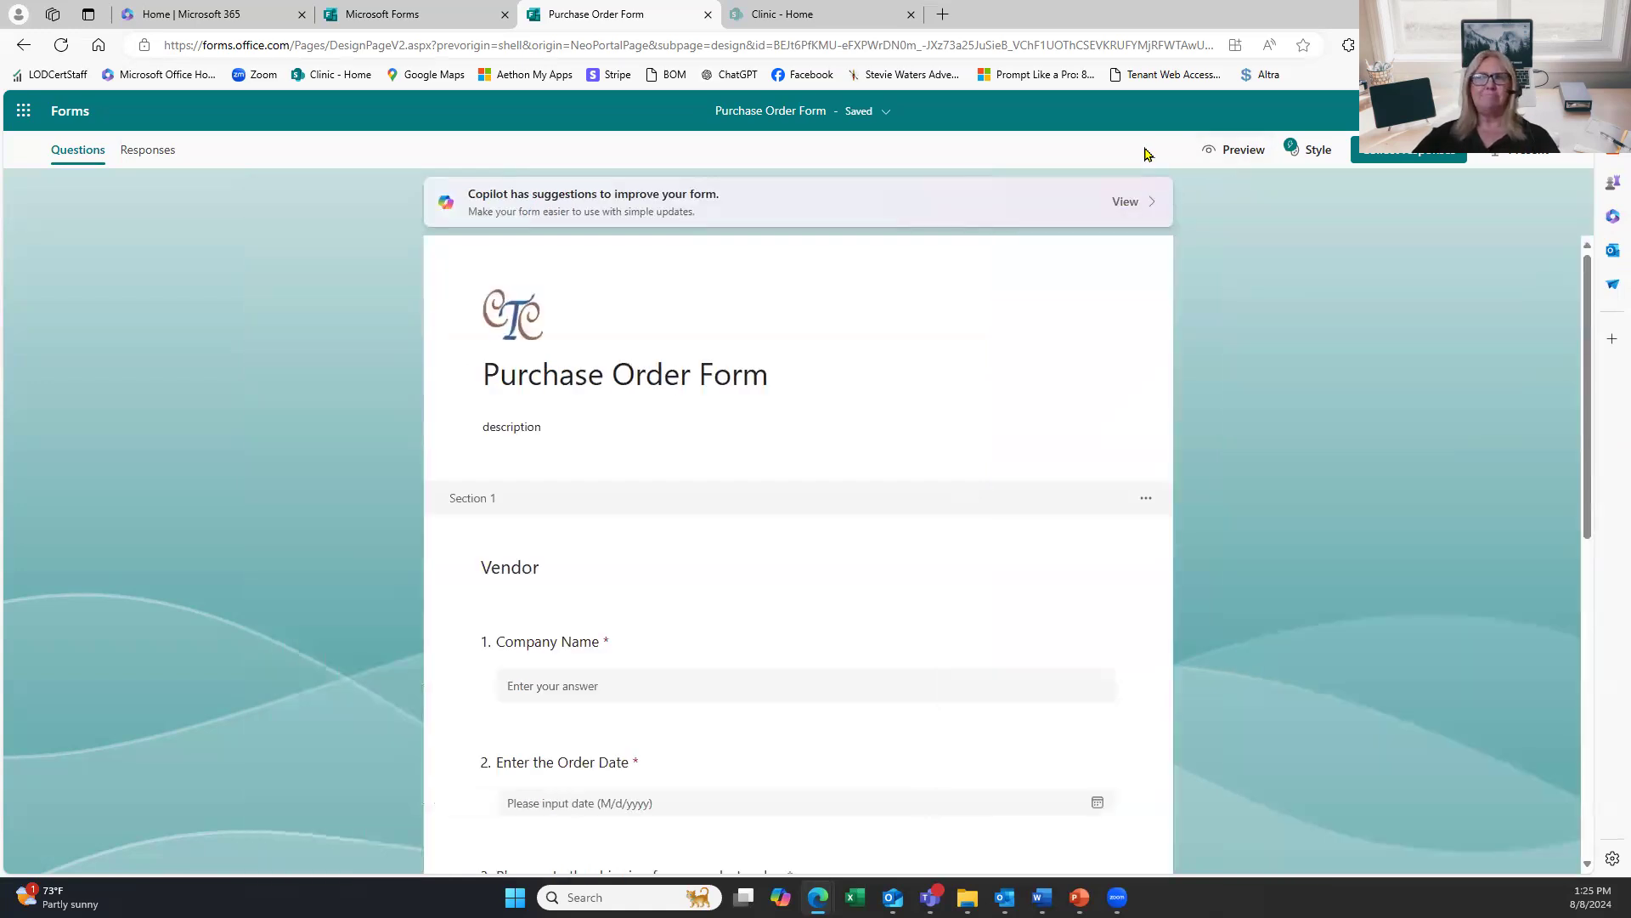
left_click(1236, 151)
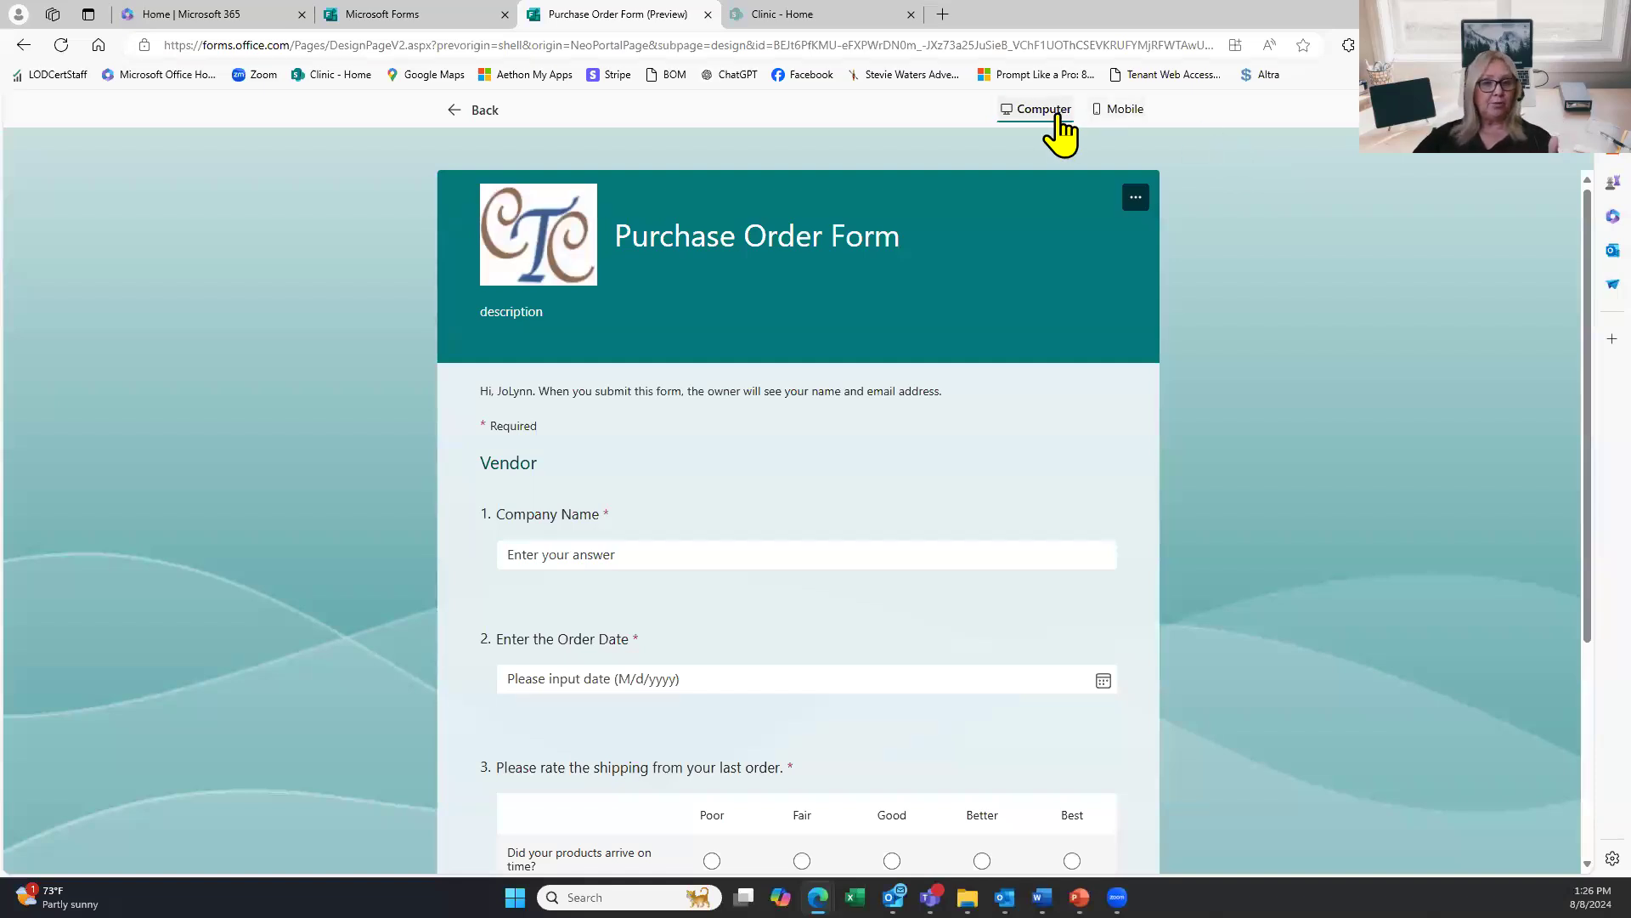
Preview the form in Mobile view, then Computer view, and go back to the editor.
left_click(1120, 114)
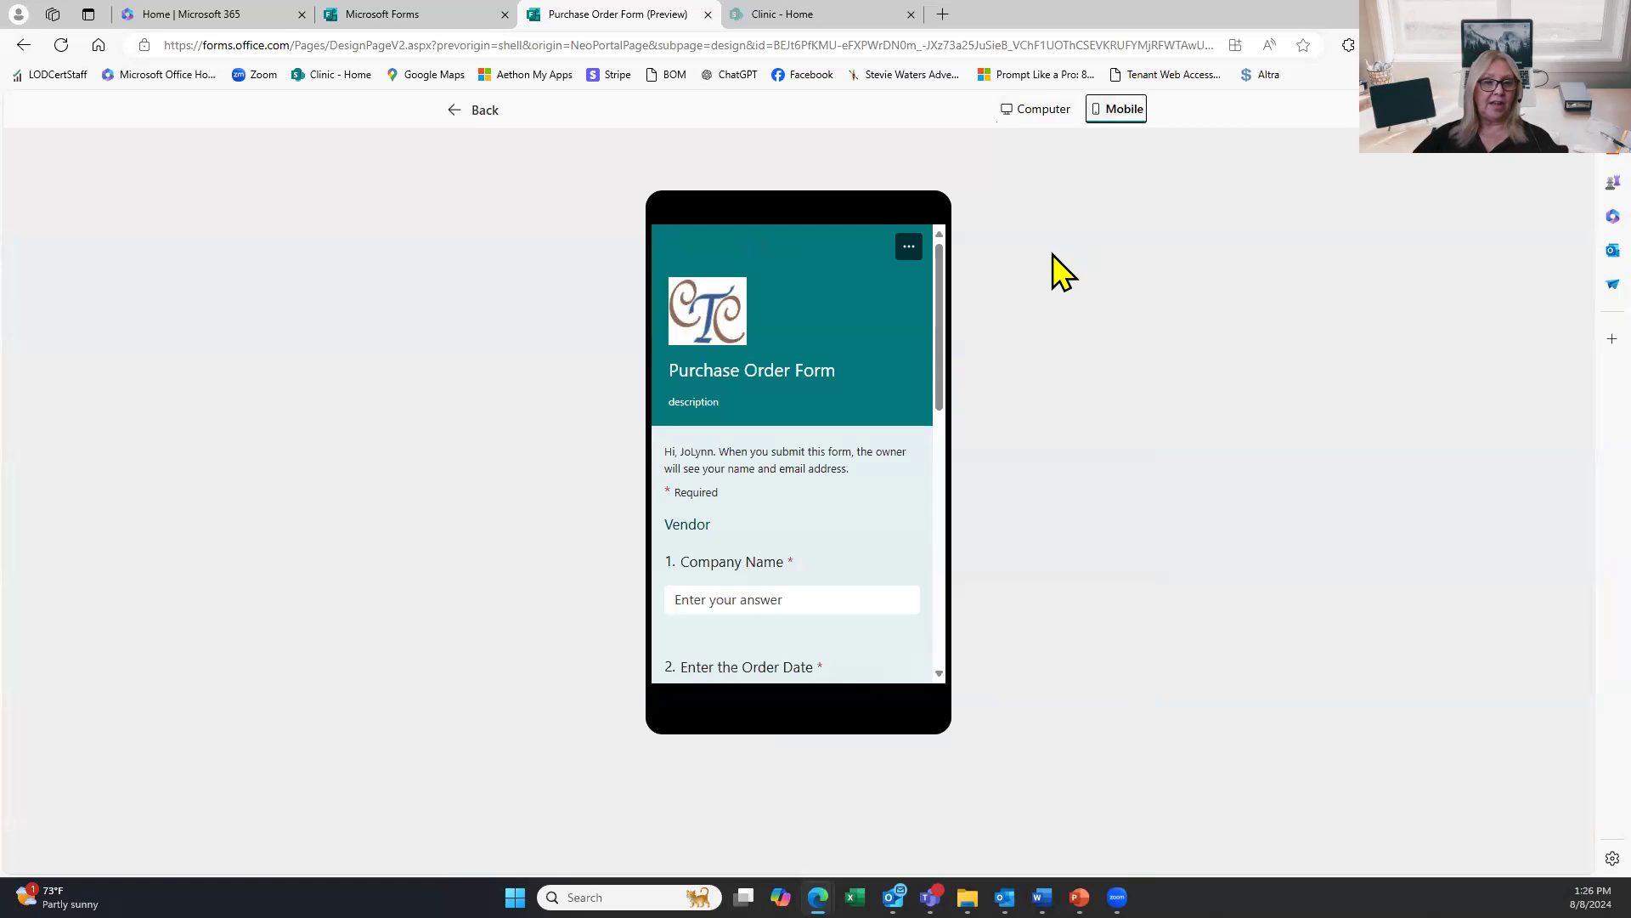
left_click(1046, 114)
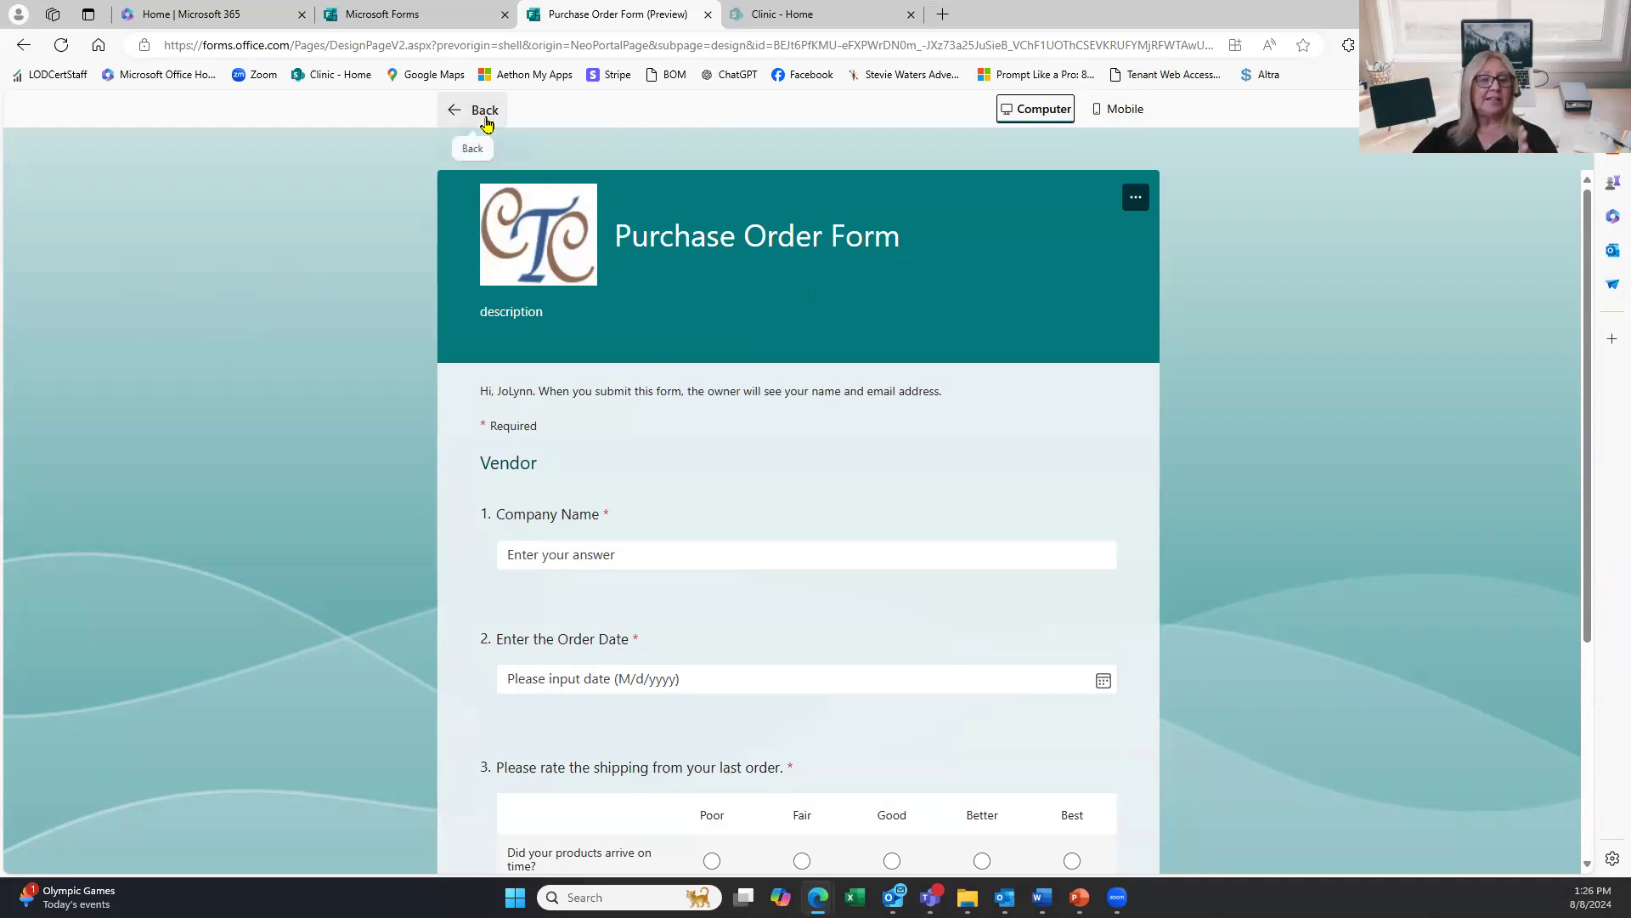
left_click(487, 119)
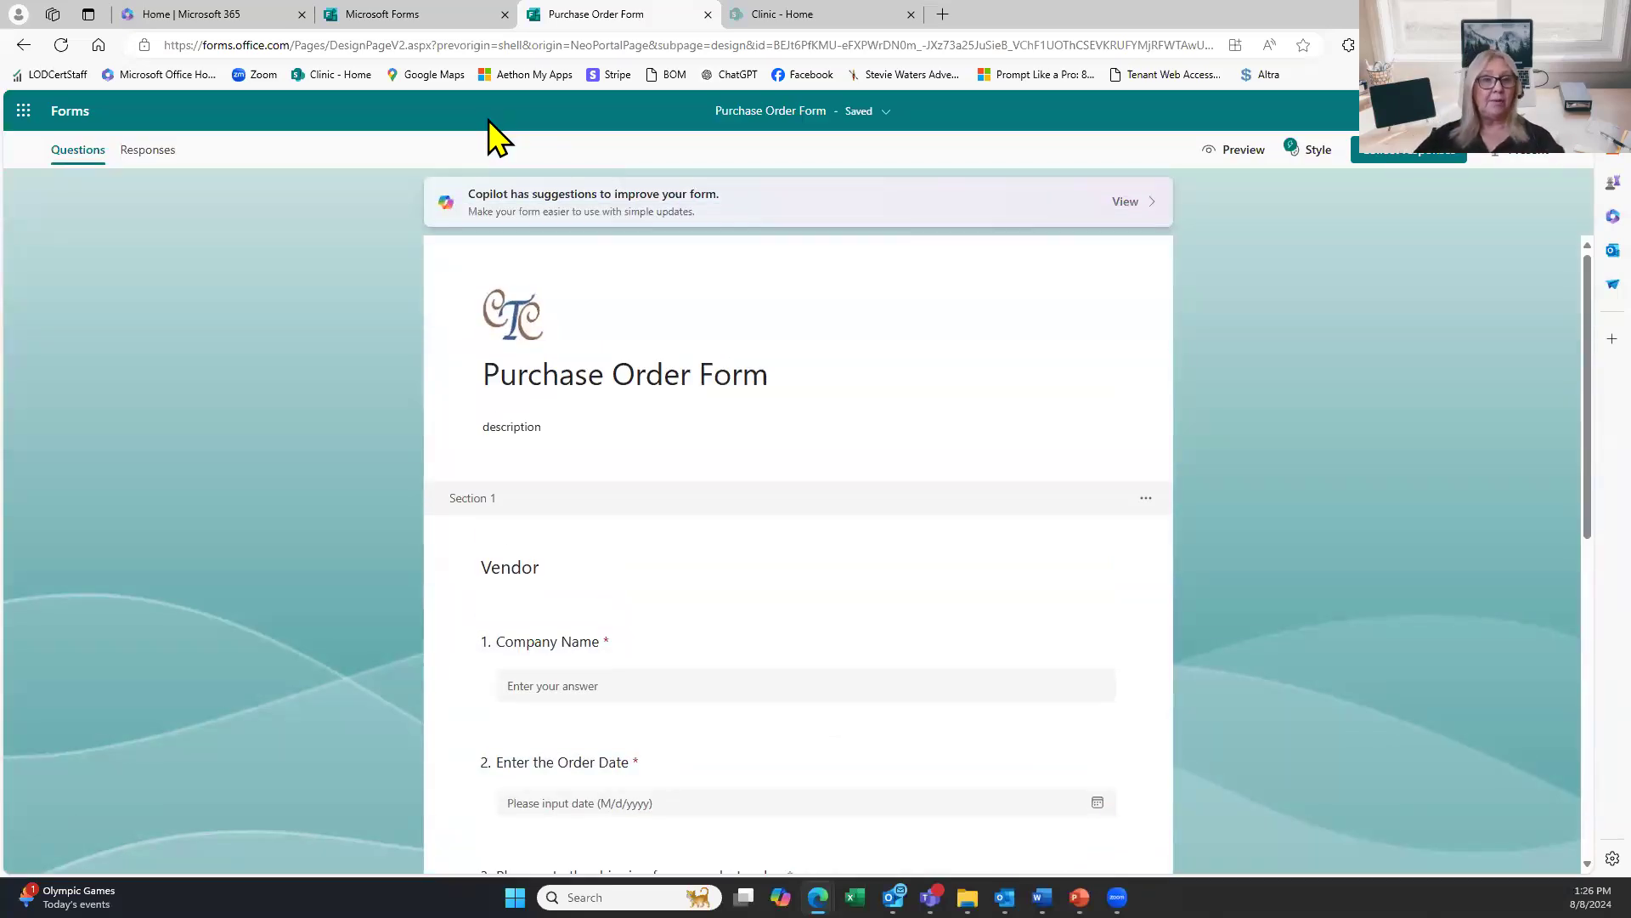
Try the grey style and the blue confetti style on the form.
left_click(1311, 170)
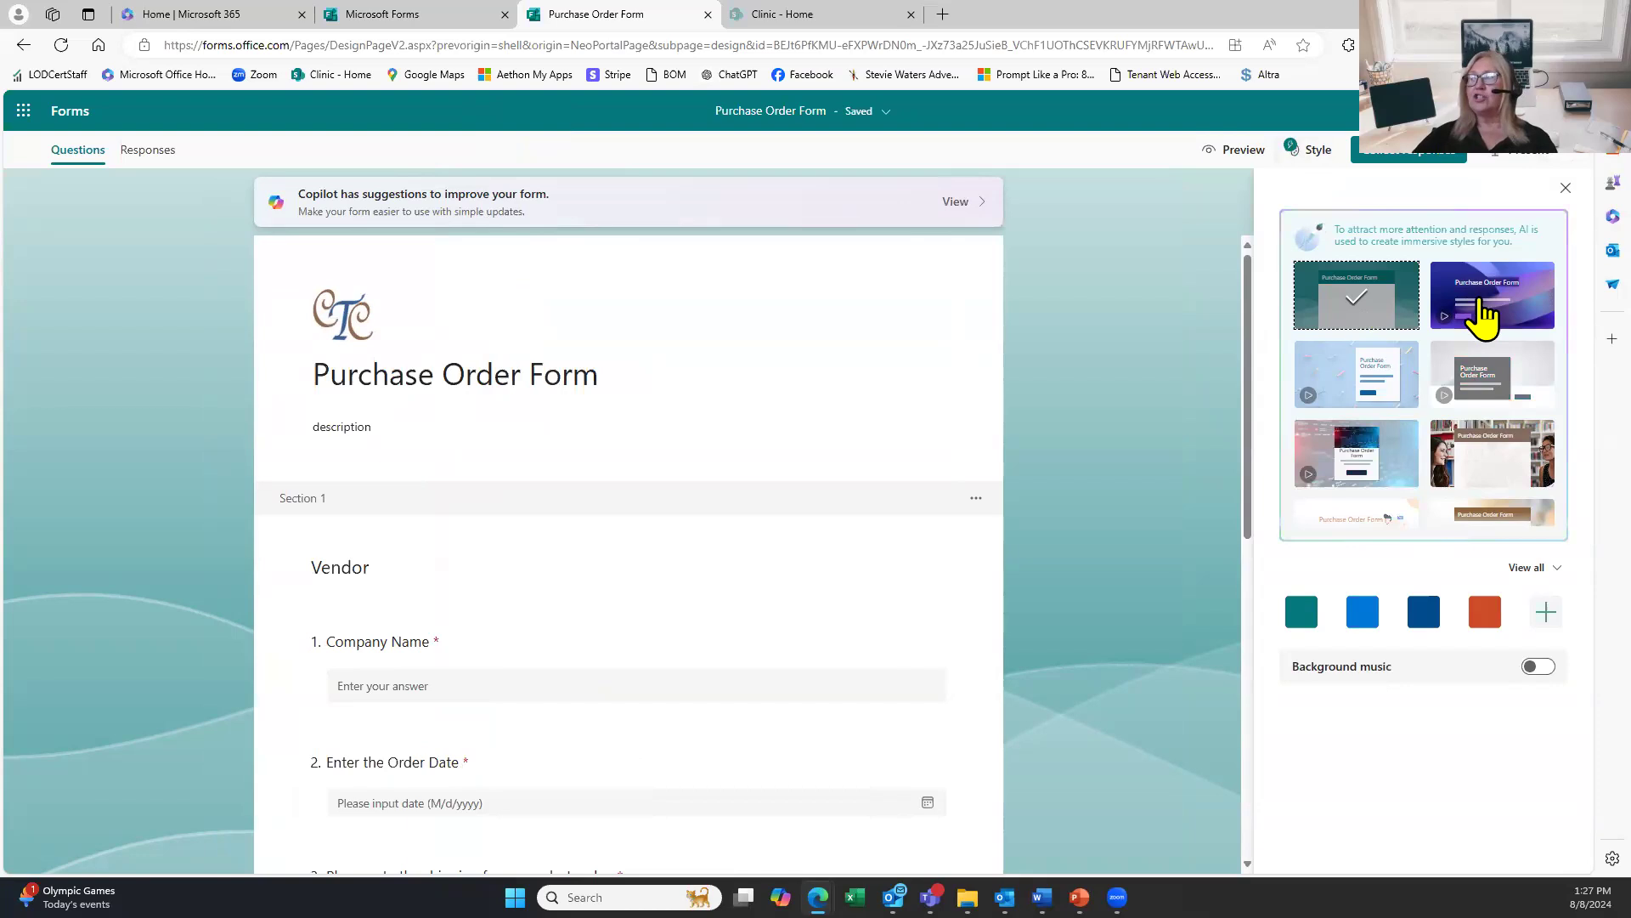
left_click(1483, 388)
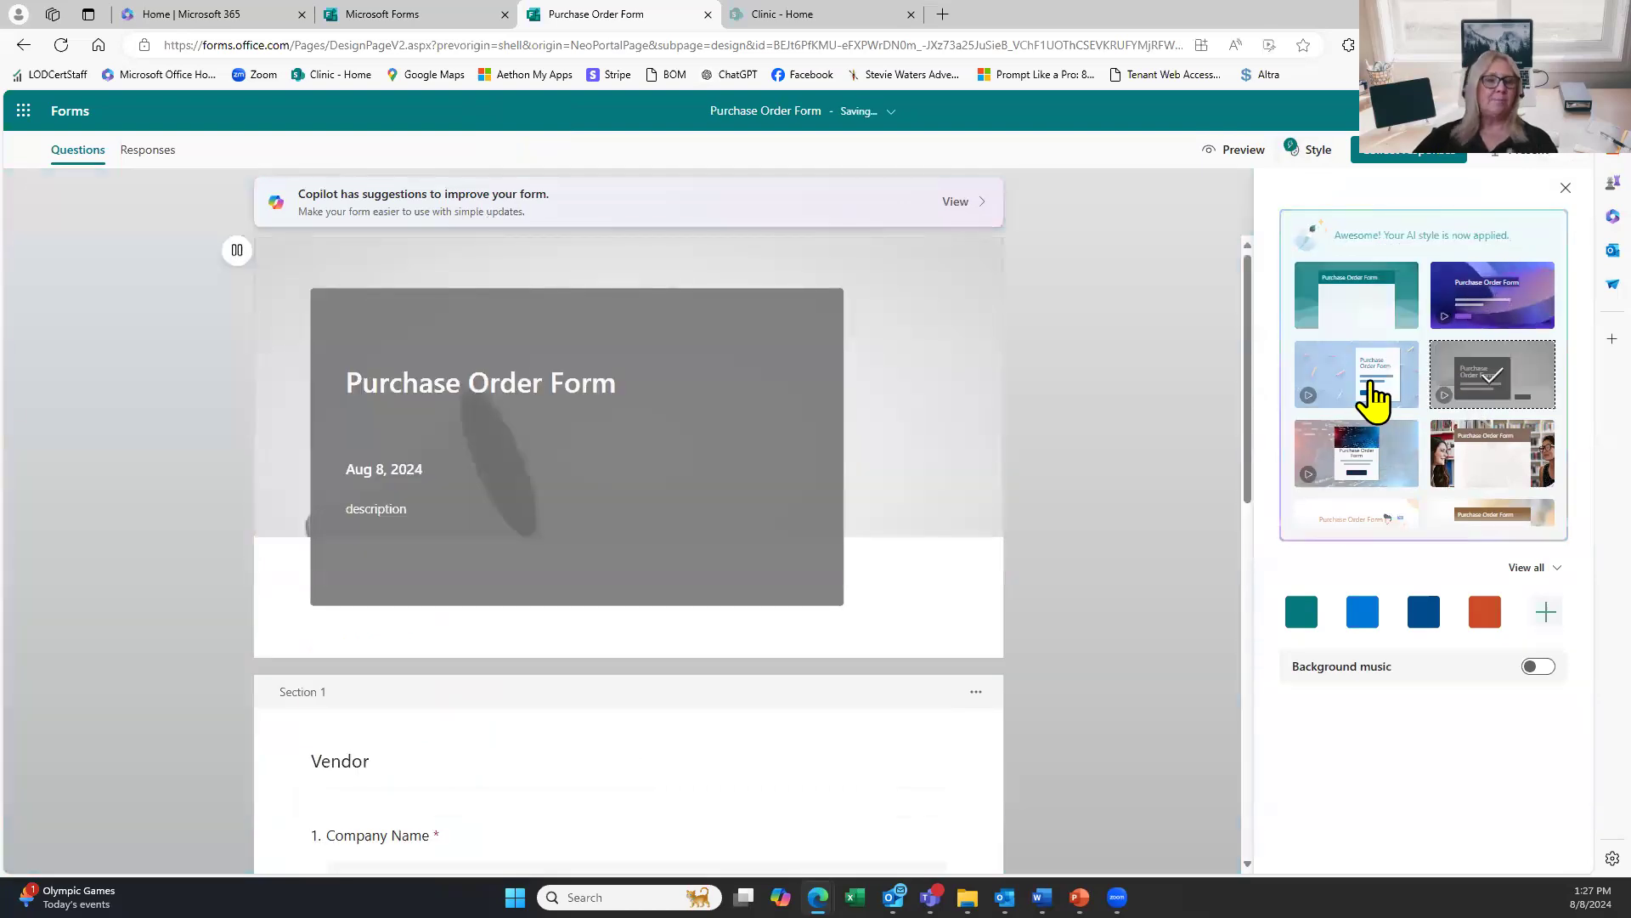
left_click(1374, 393)
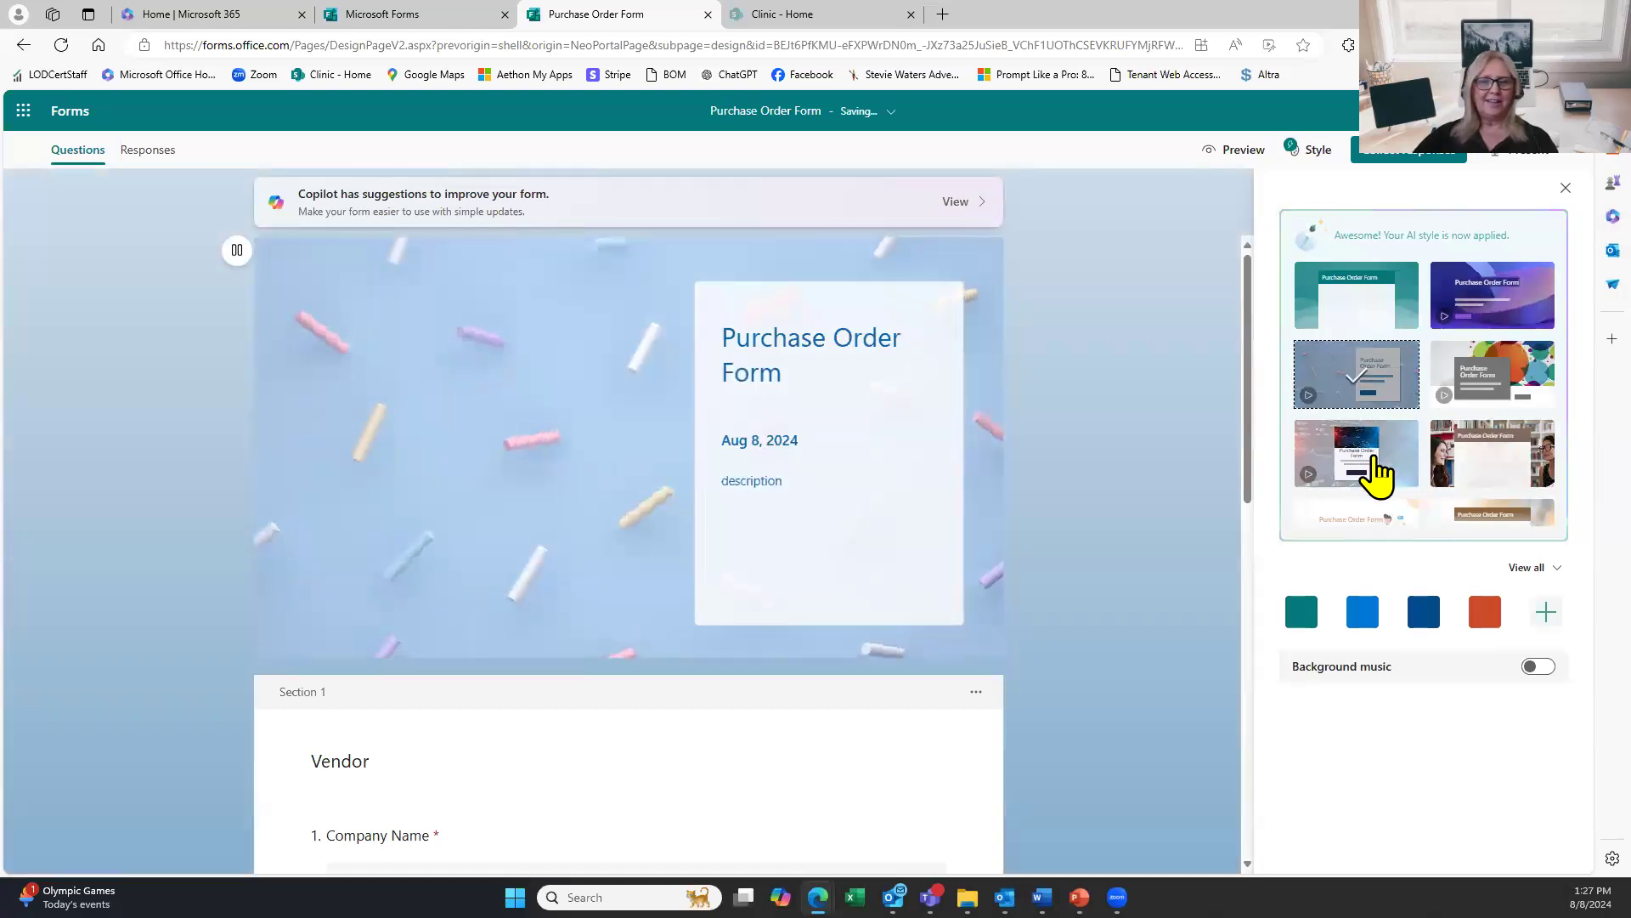
scroll(1400, 436, "down", 1)
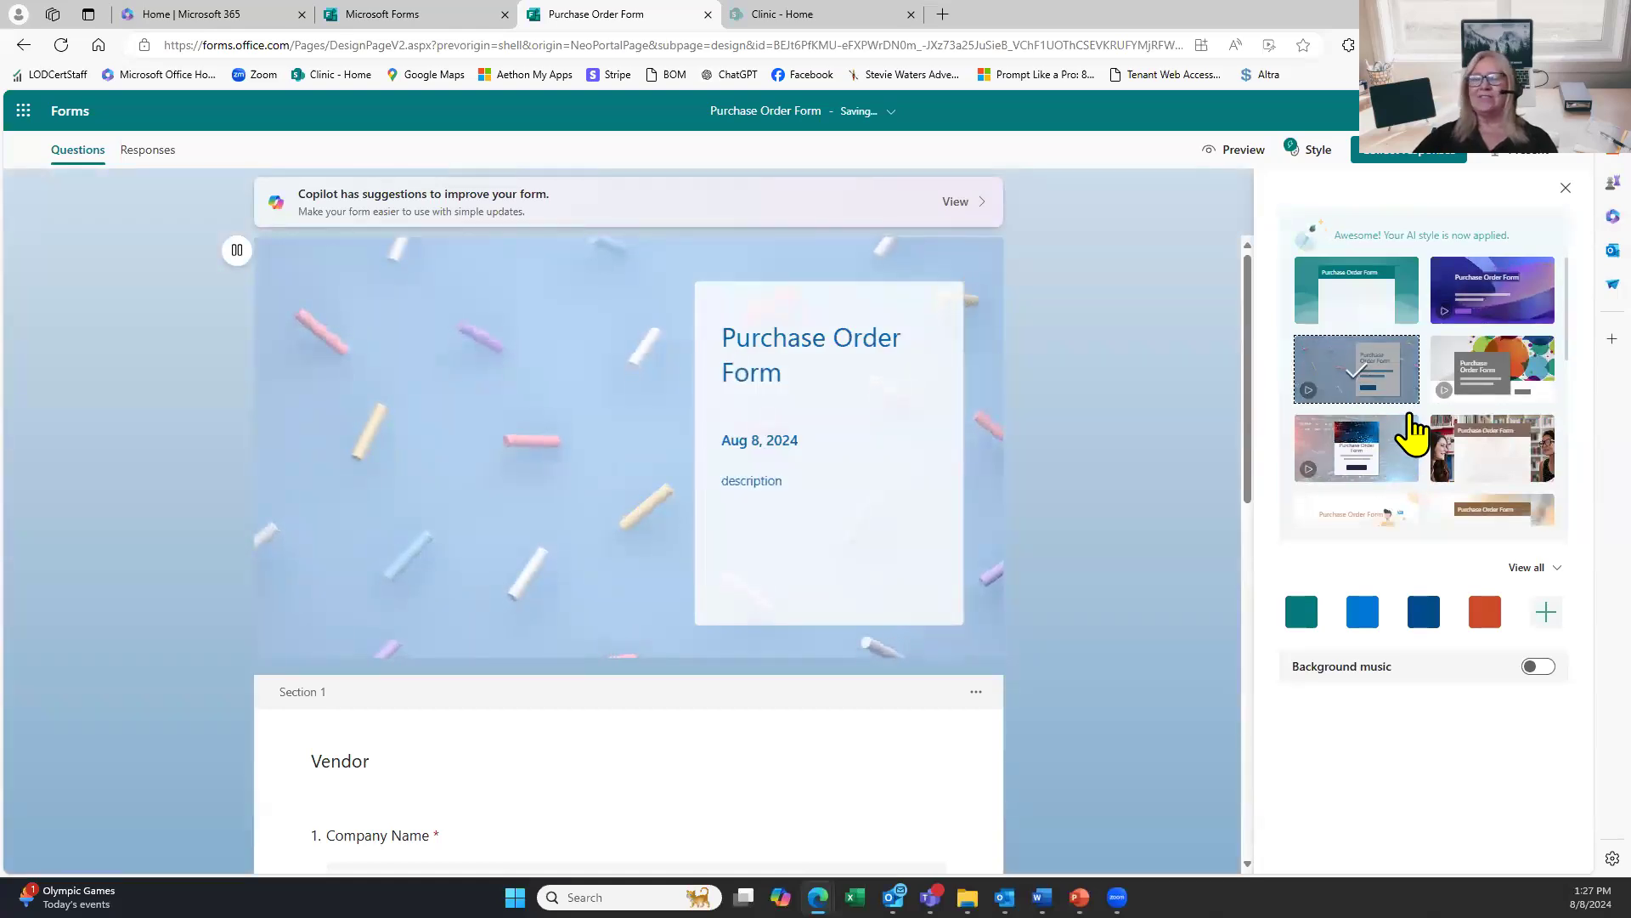
scroll(1412, 431, "down", 5)
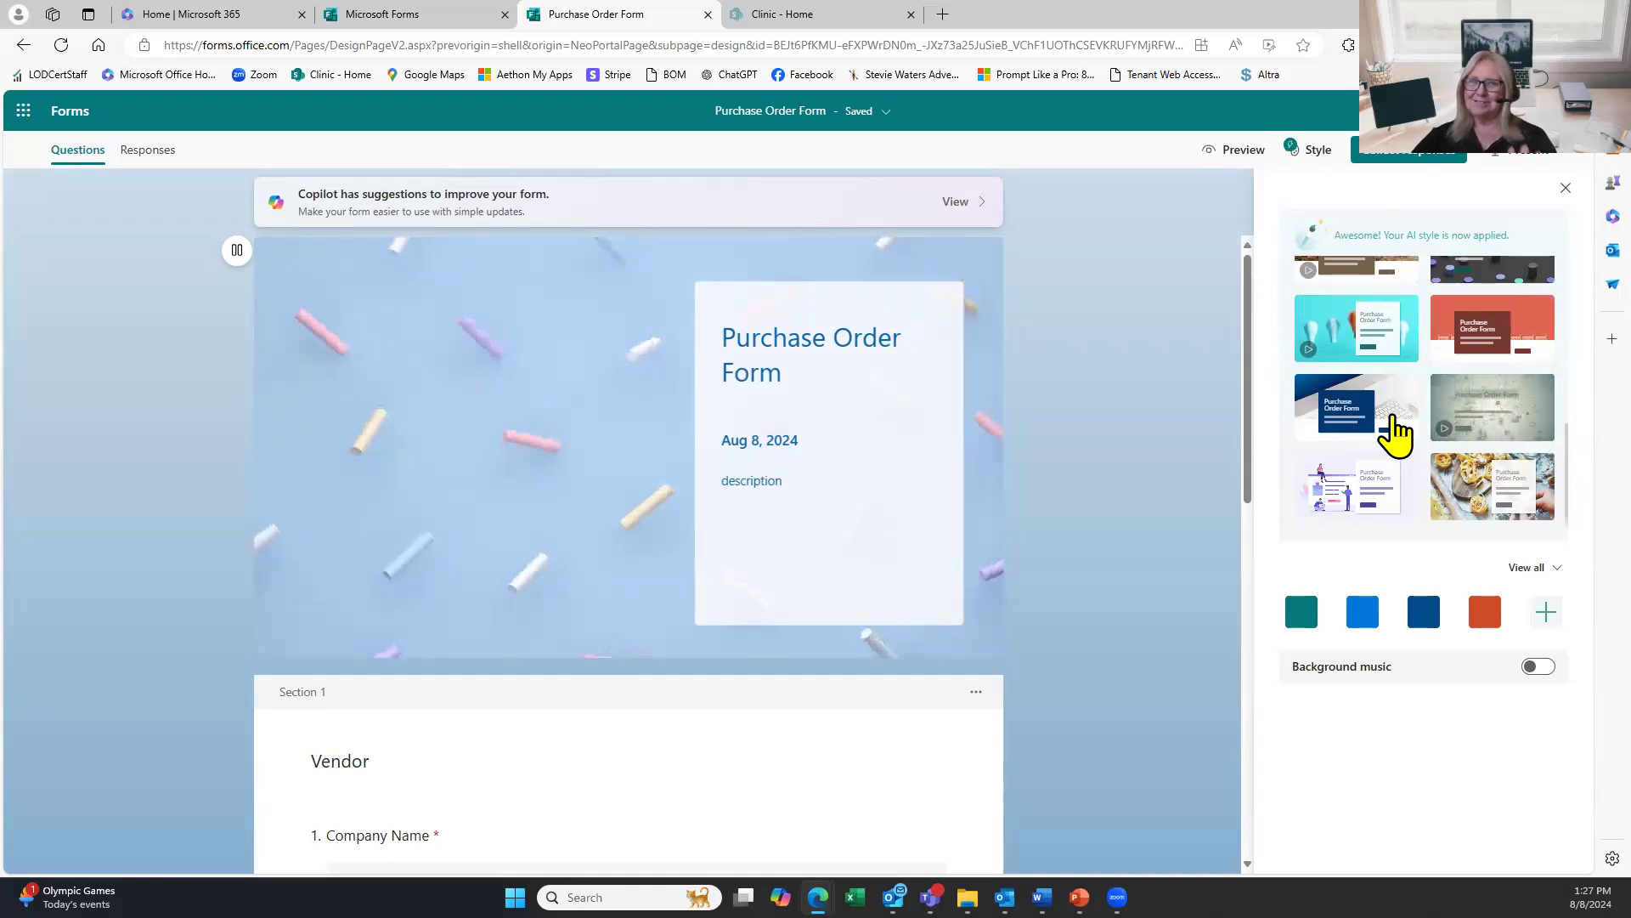
scroll(1413, 483, "up", 5)
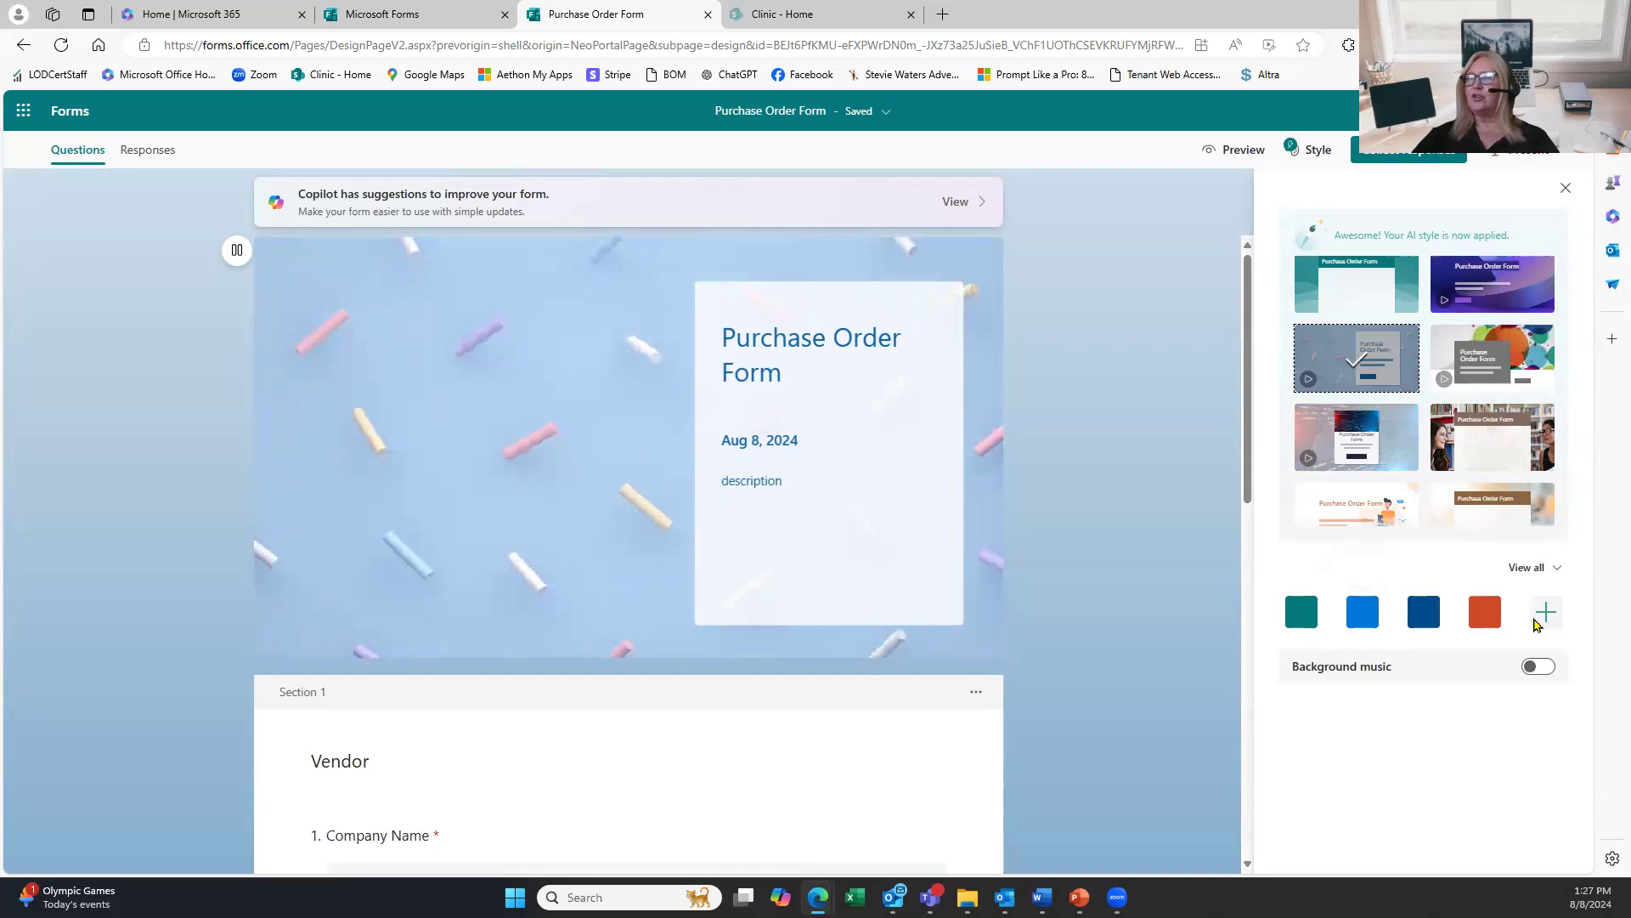
Look at the theme customize options, then apply the teal theme with the company logo.
left_click(1535, 620)
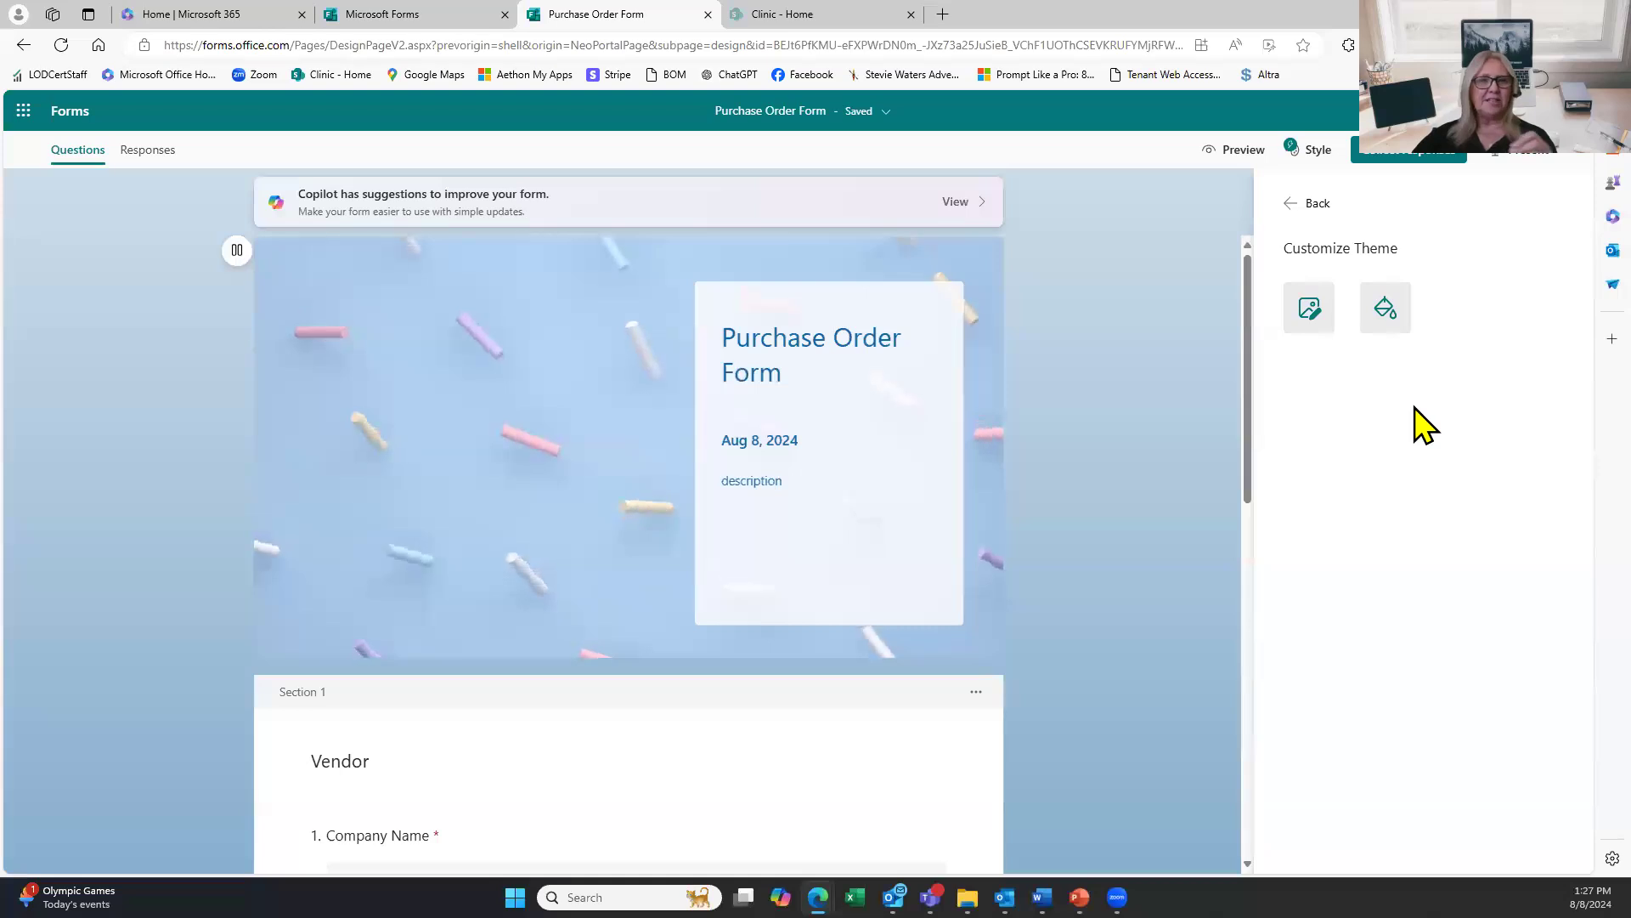
left_click(1318, 204)
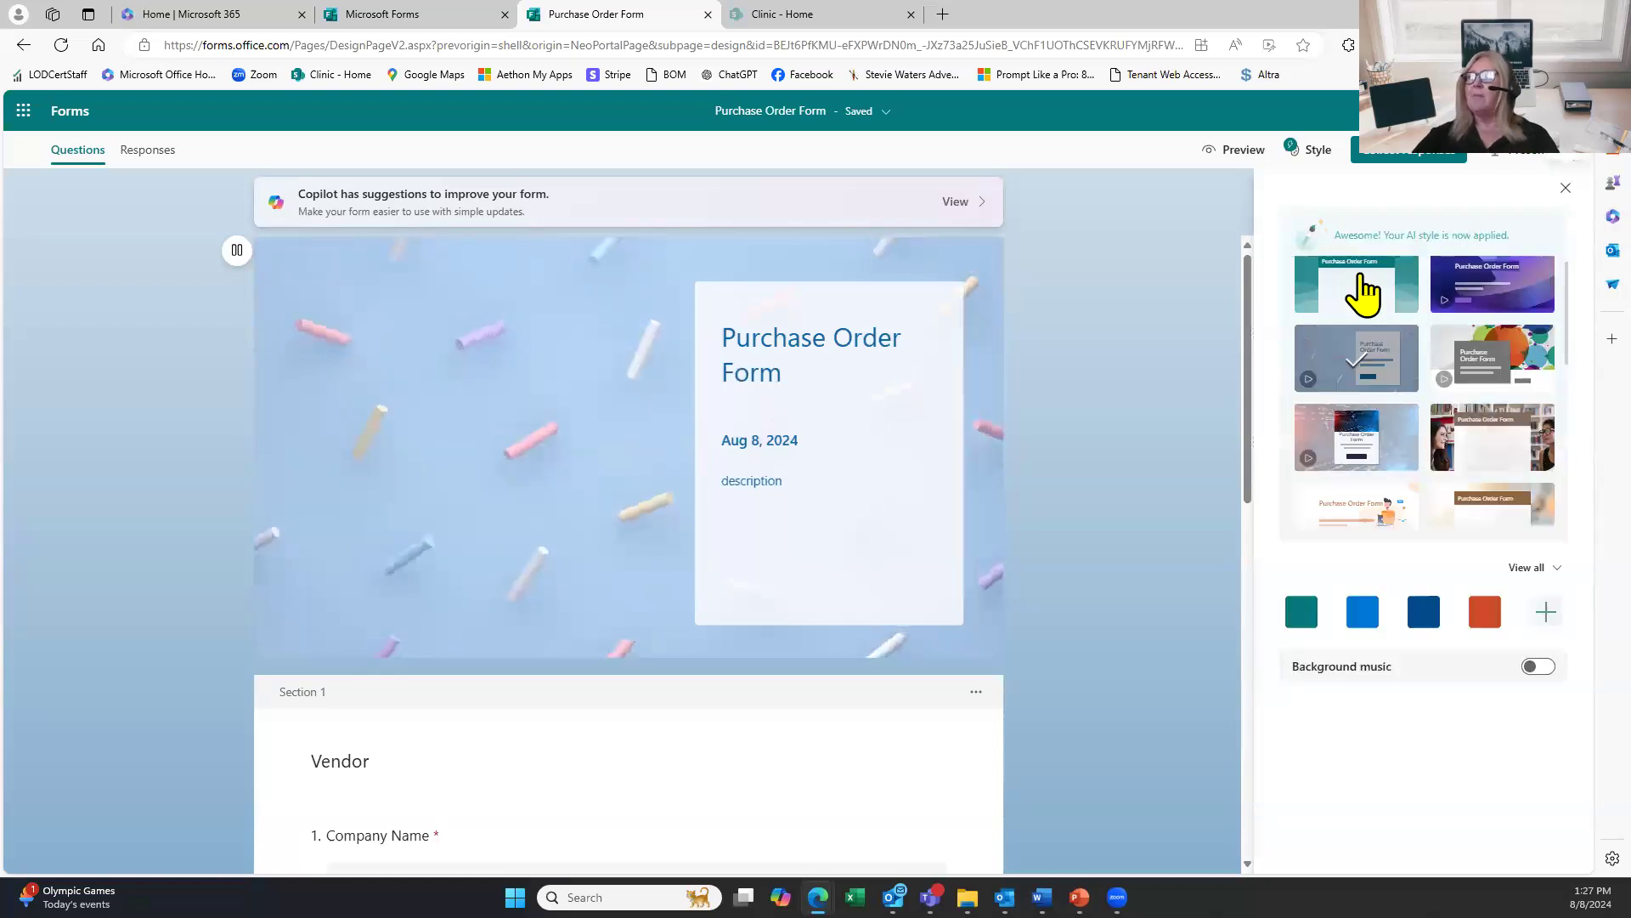
left_click(1362, 291)
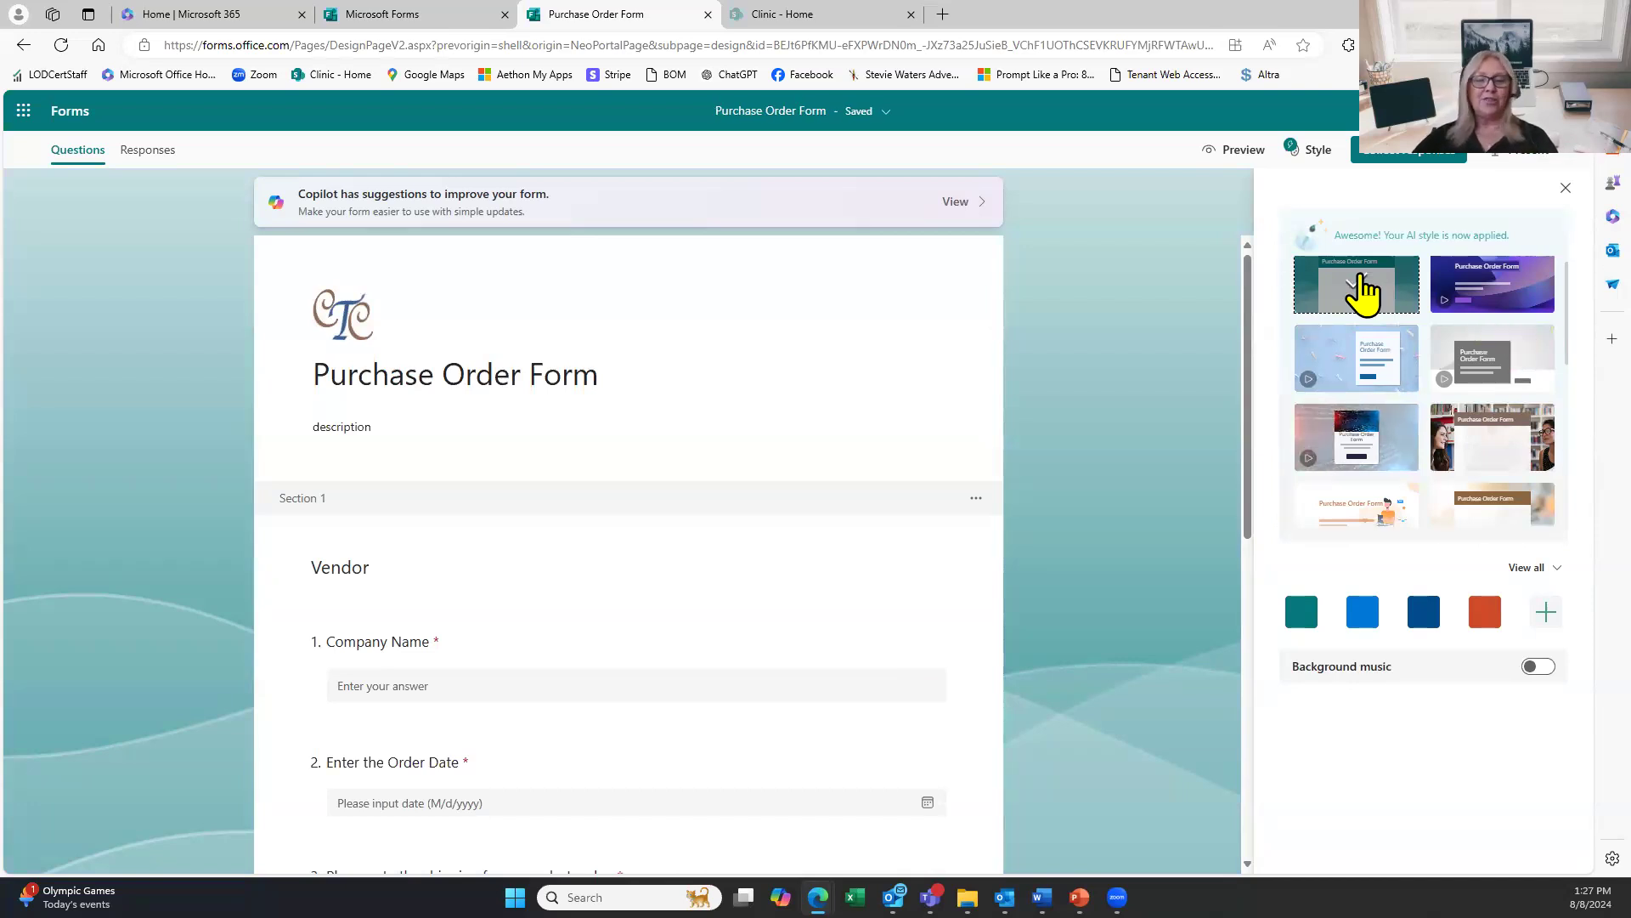
scroll(1415, 246, "down", 3)
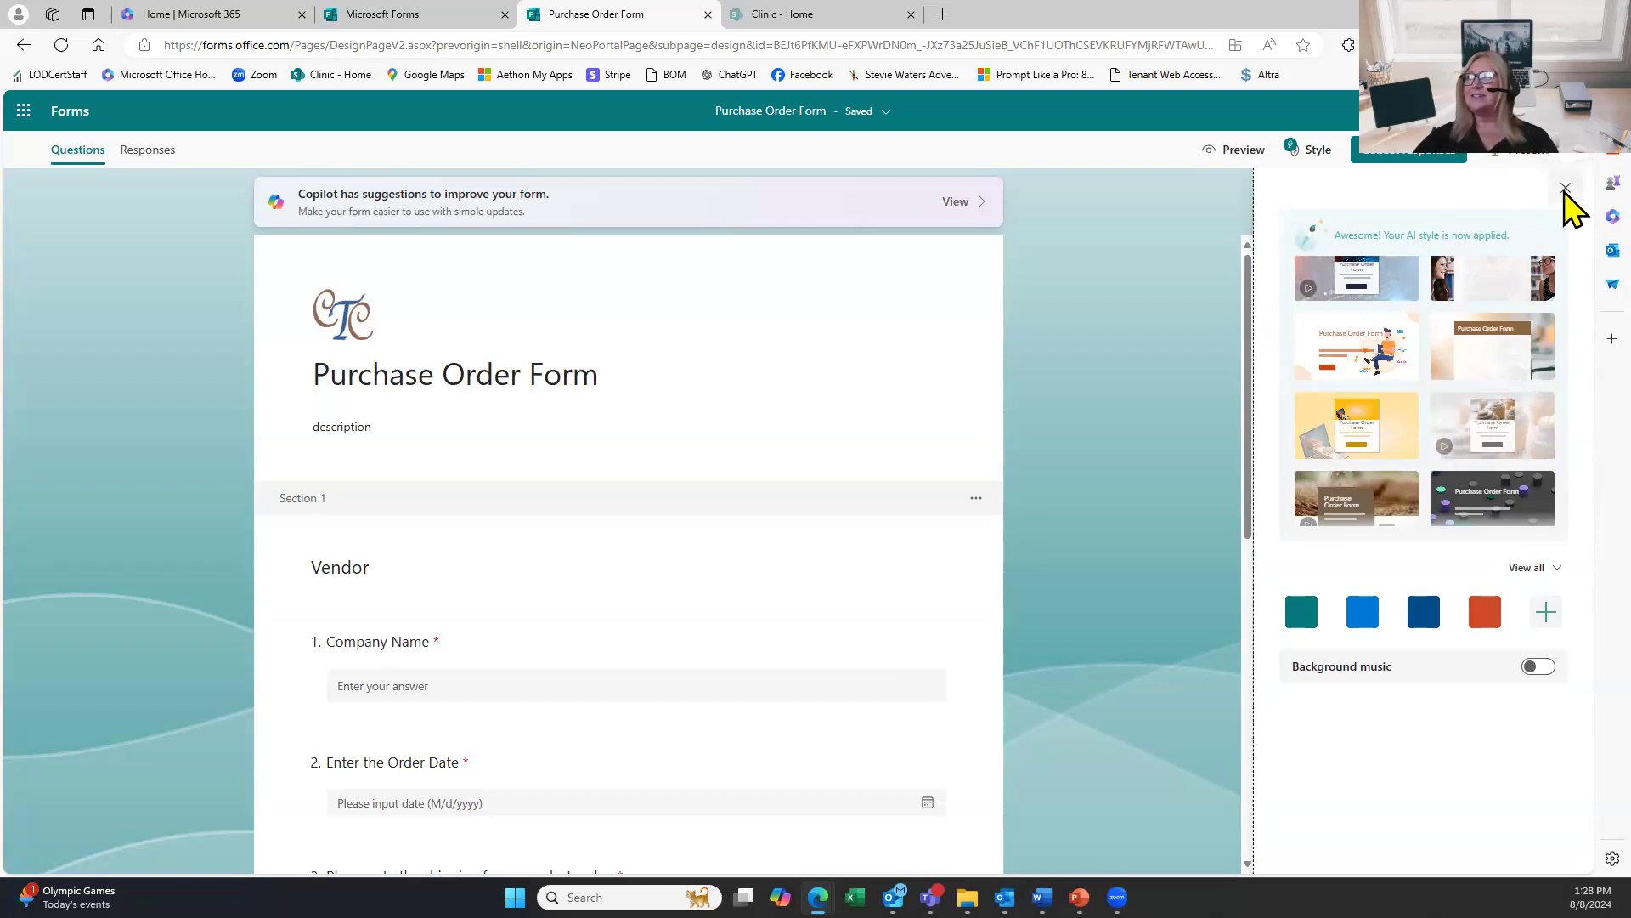
Close the Style pane so the teal wave-themed Purchase Order Form shows on its own.
left_click(1566, 188)
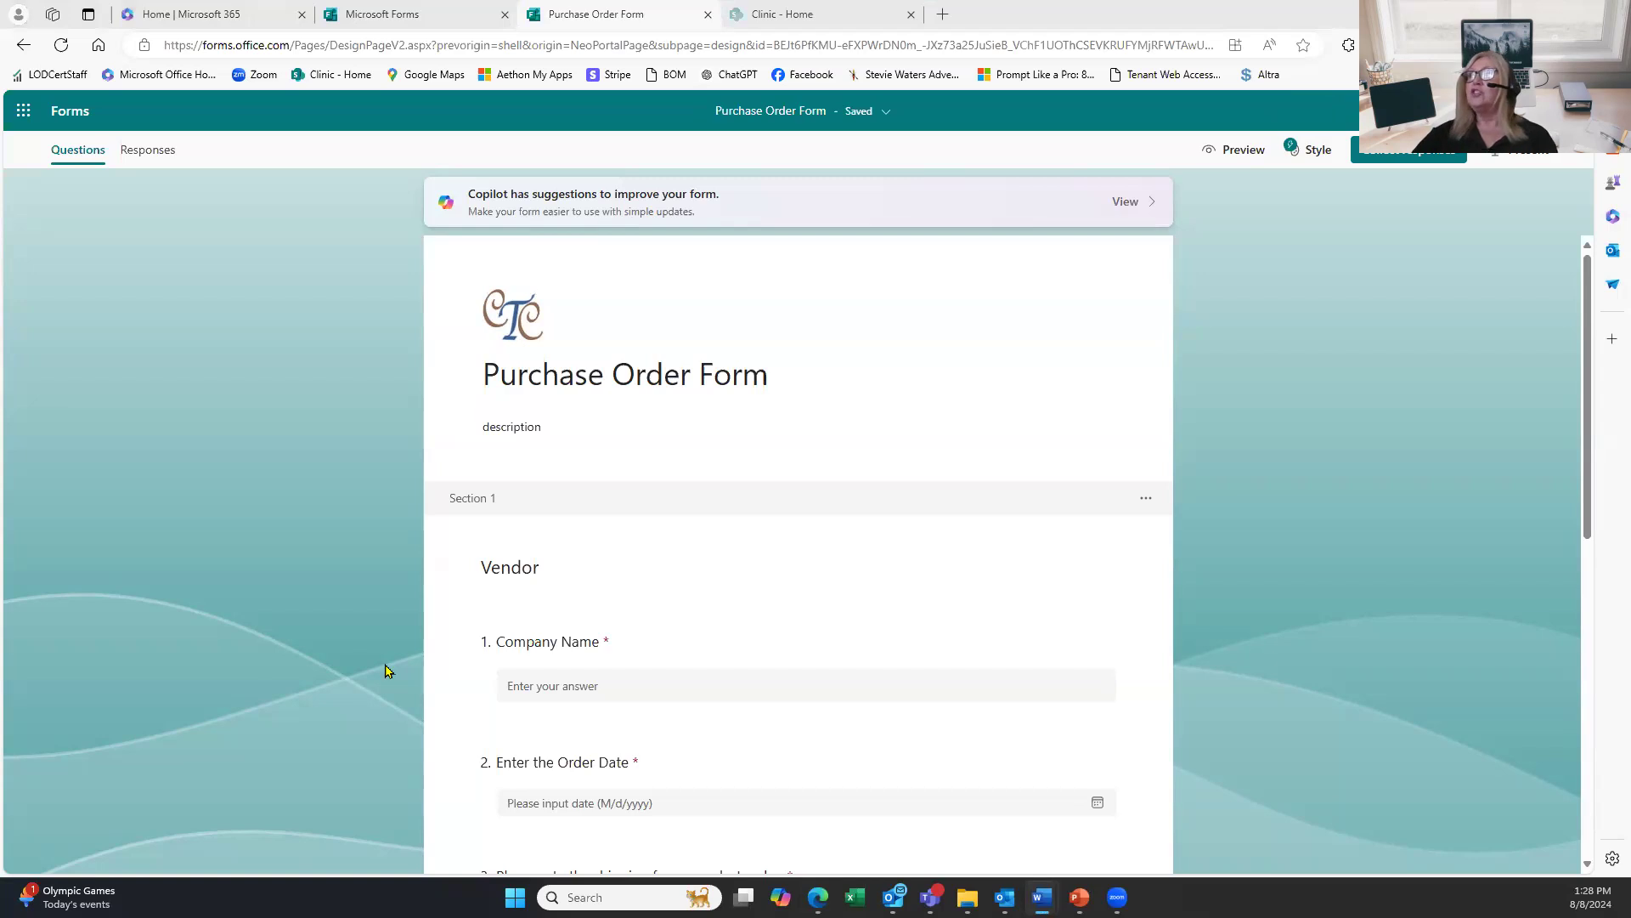
Open Send and collect responses for the Purchase Order Form and copy its link.
left_click(1408, 176)
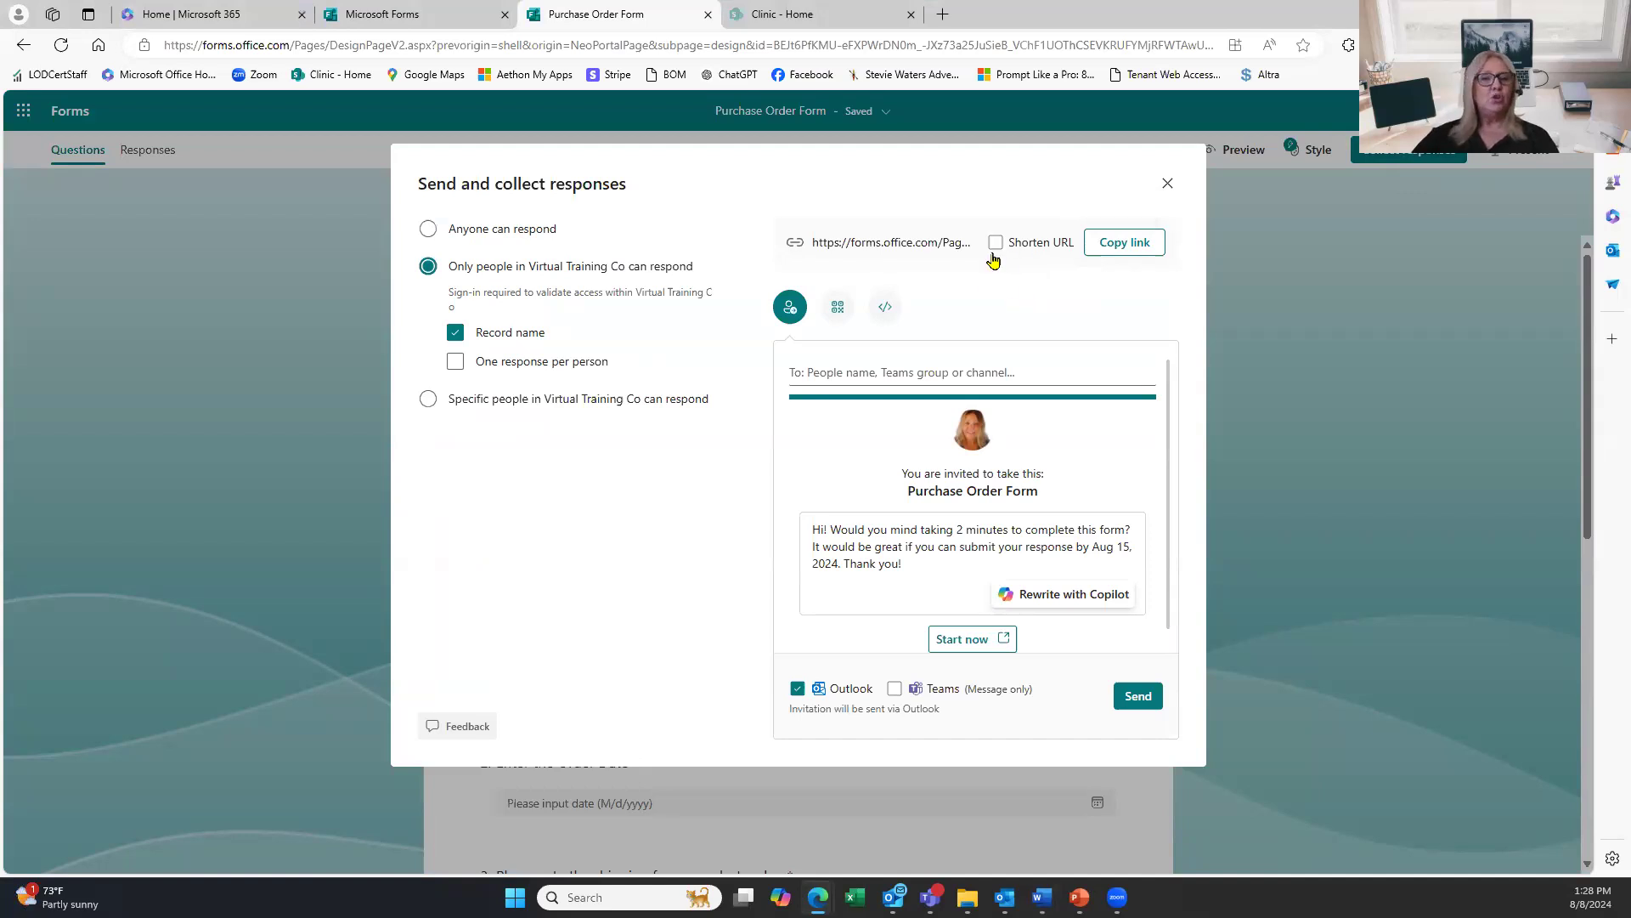
left_click(1092, 254)
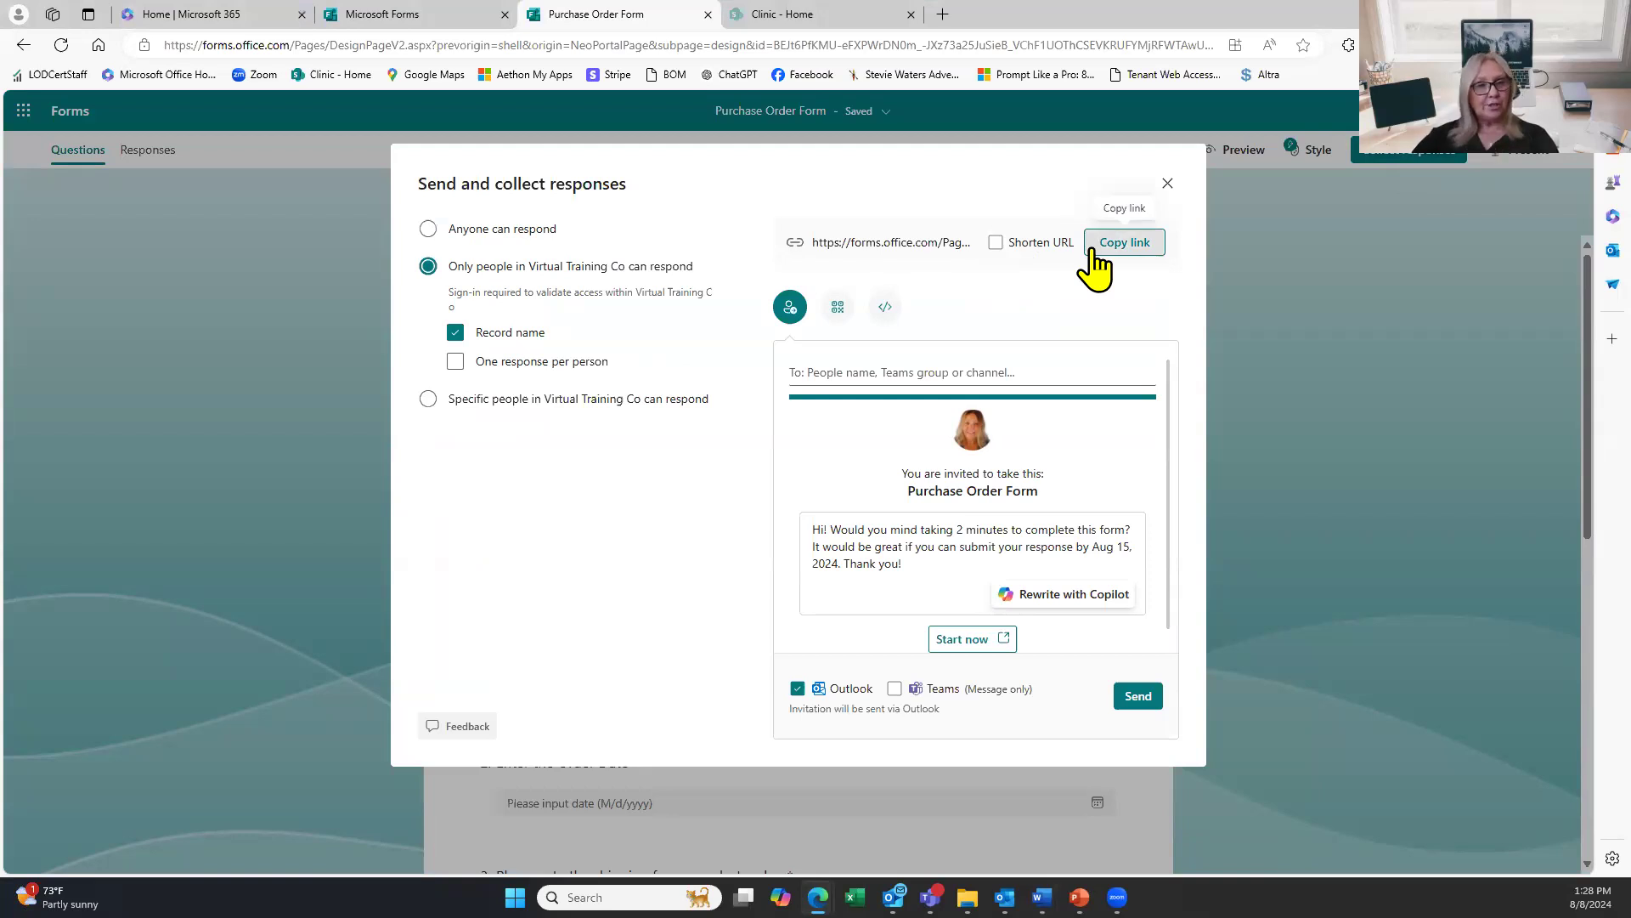
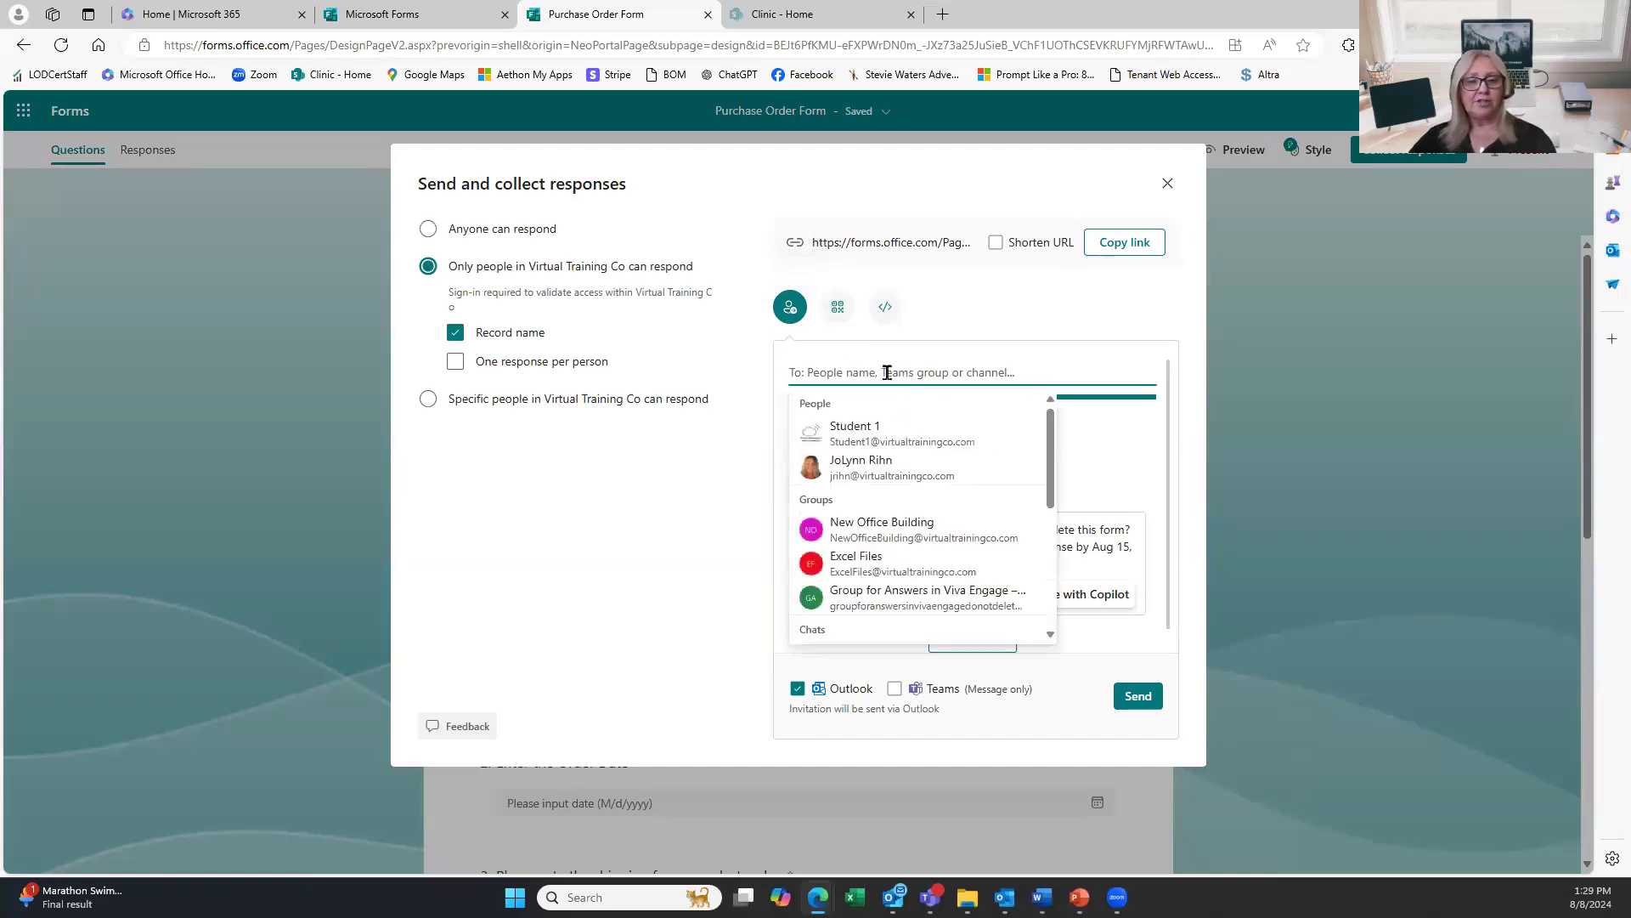
Add a suggested colleague, the student account and an outside Gmail address as invitation recipients.
type("jo")
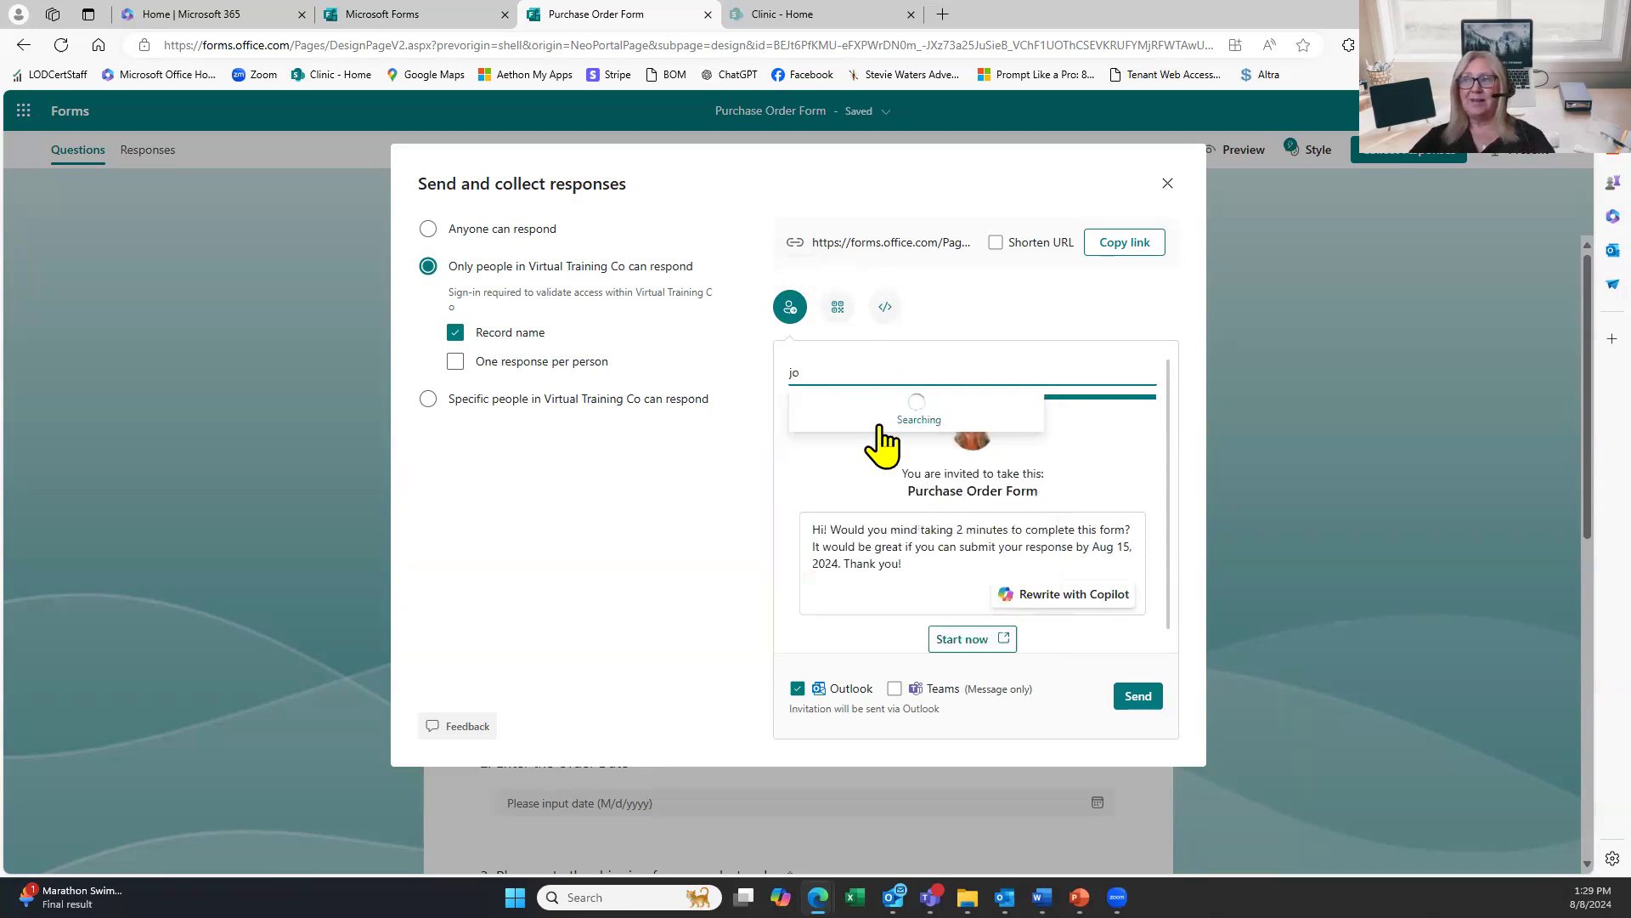
left_click(885, 431)
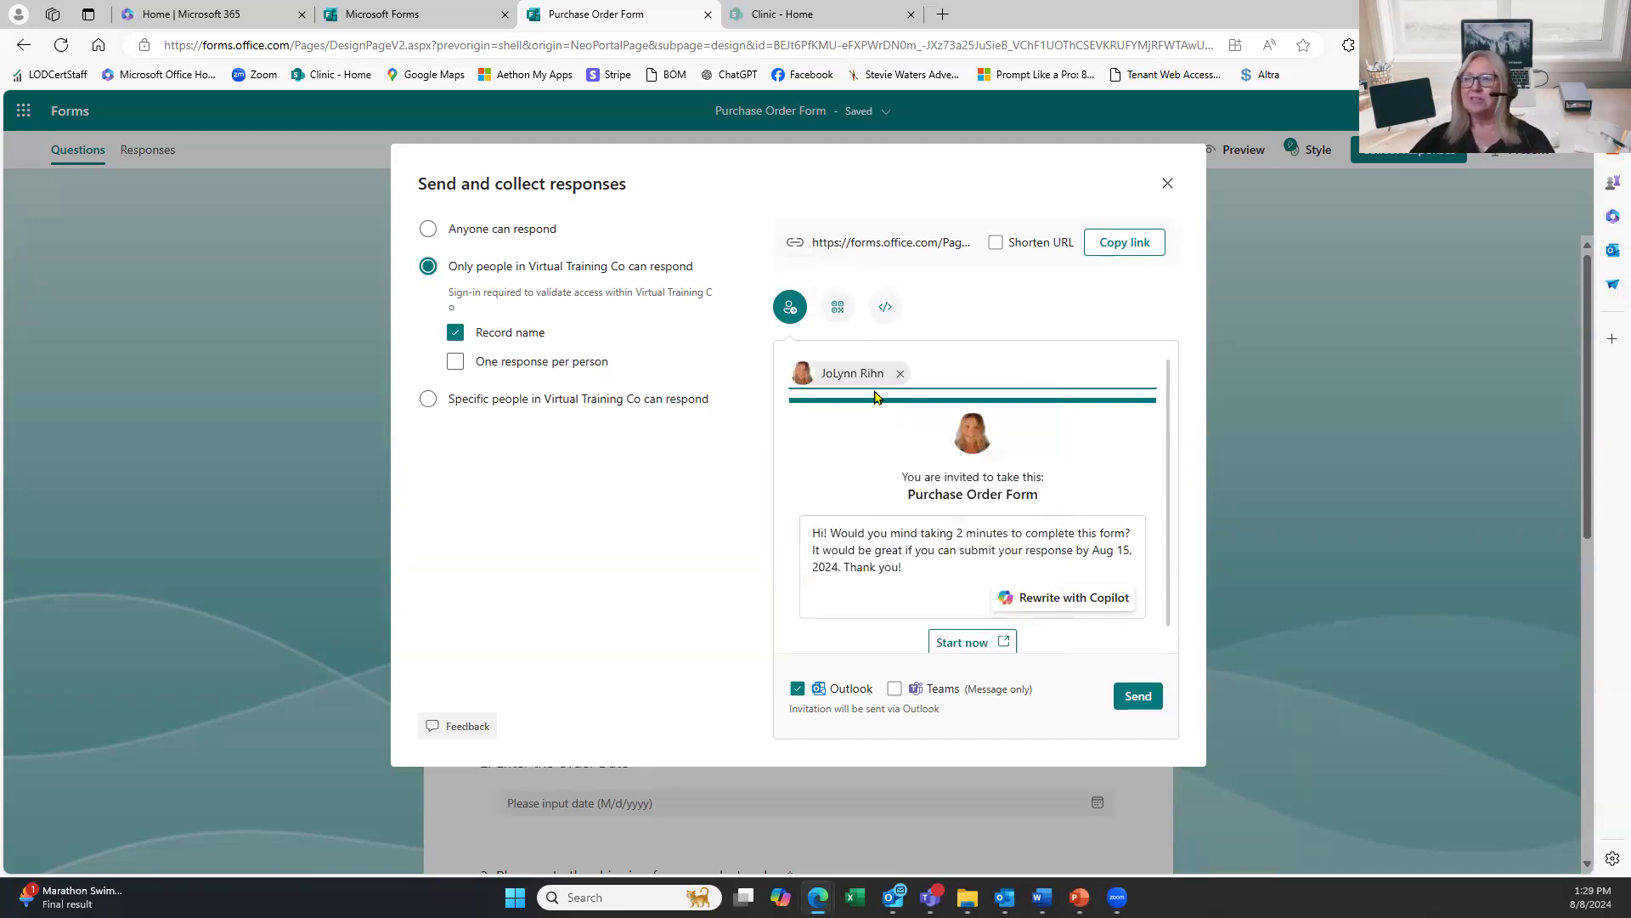
type("stu")
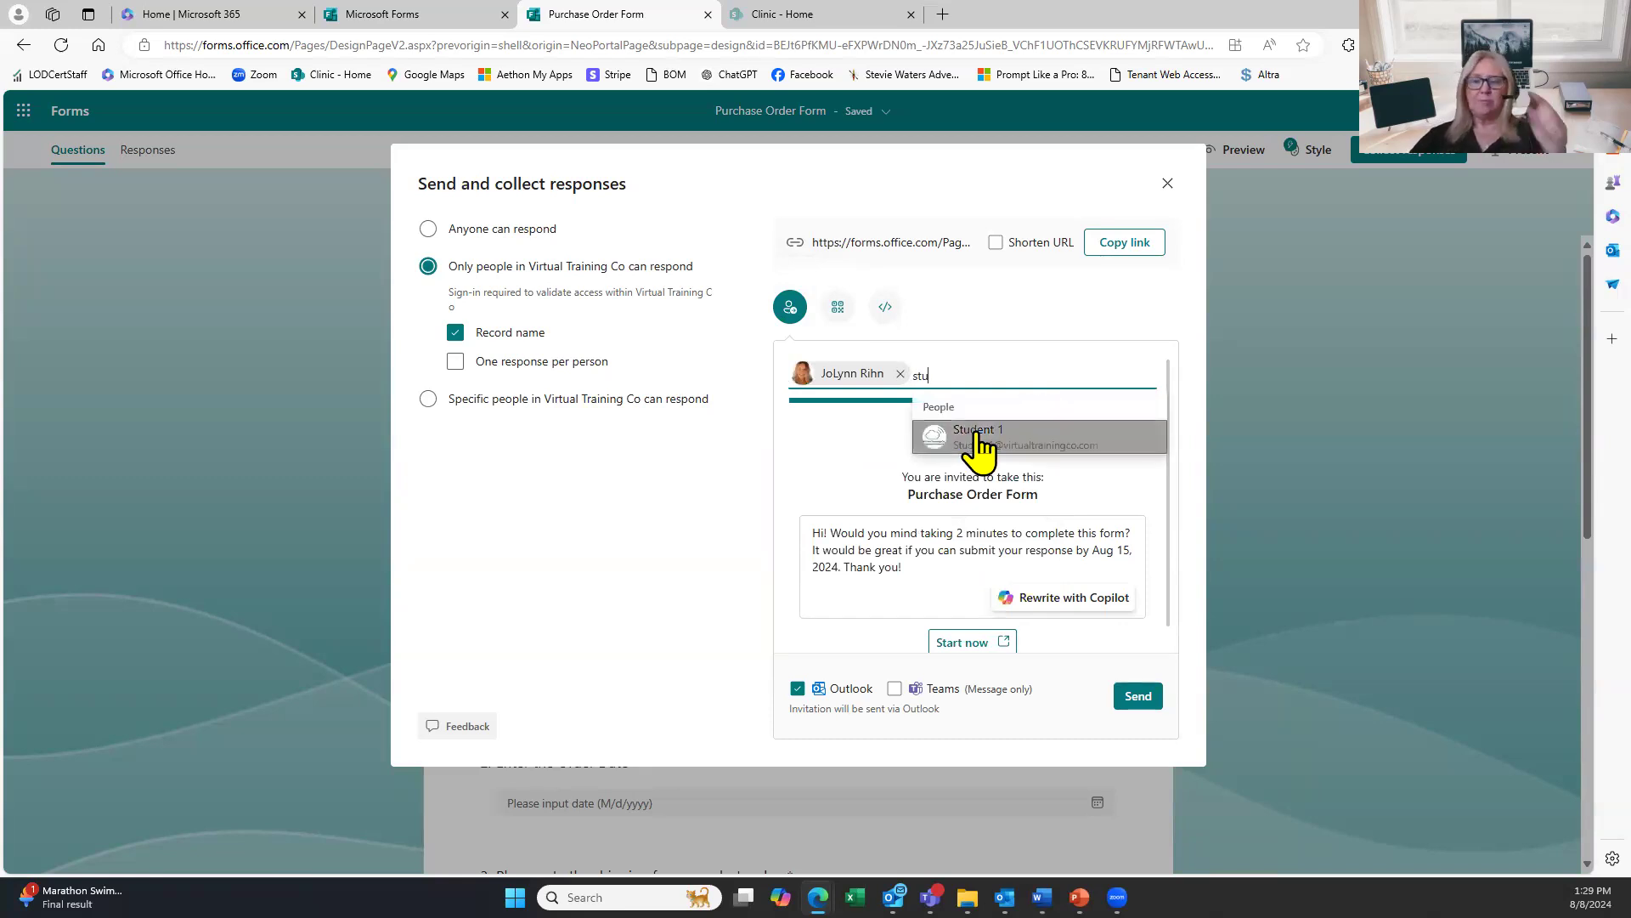
left_click(977, 435)
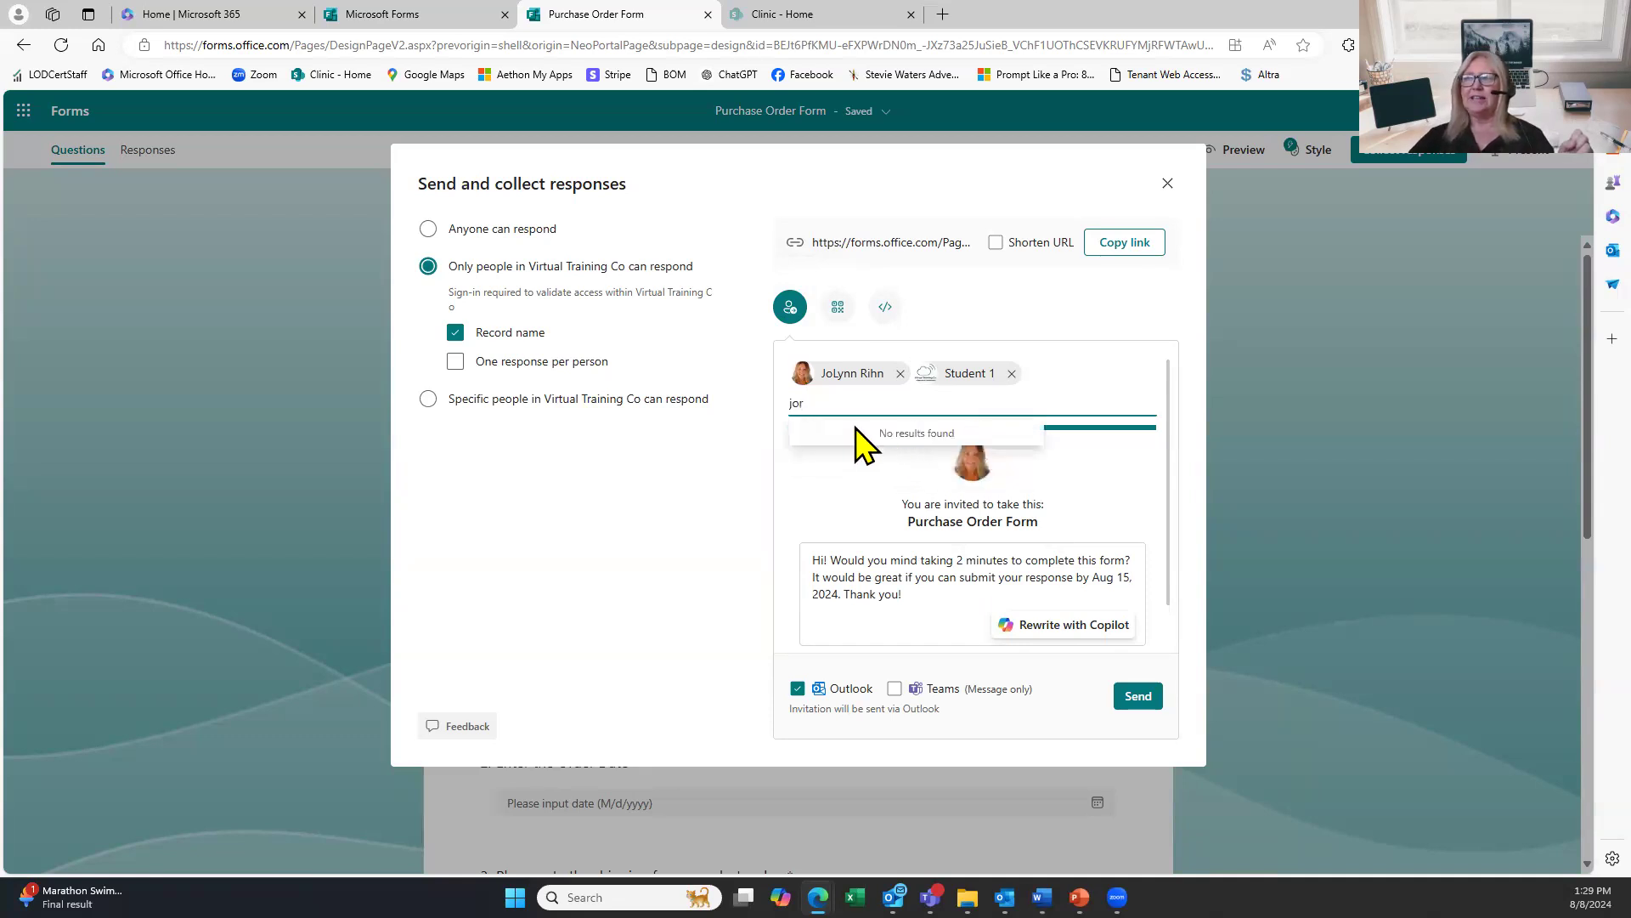
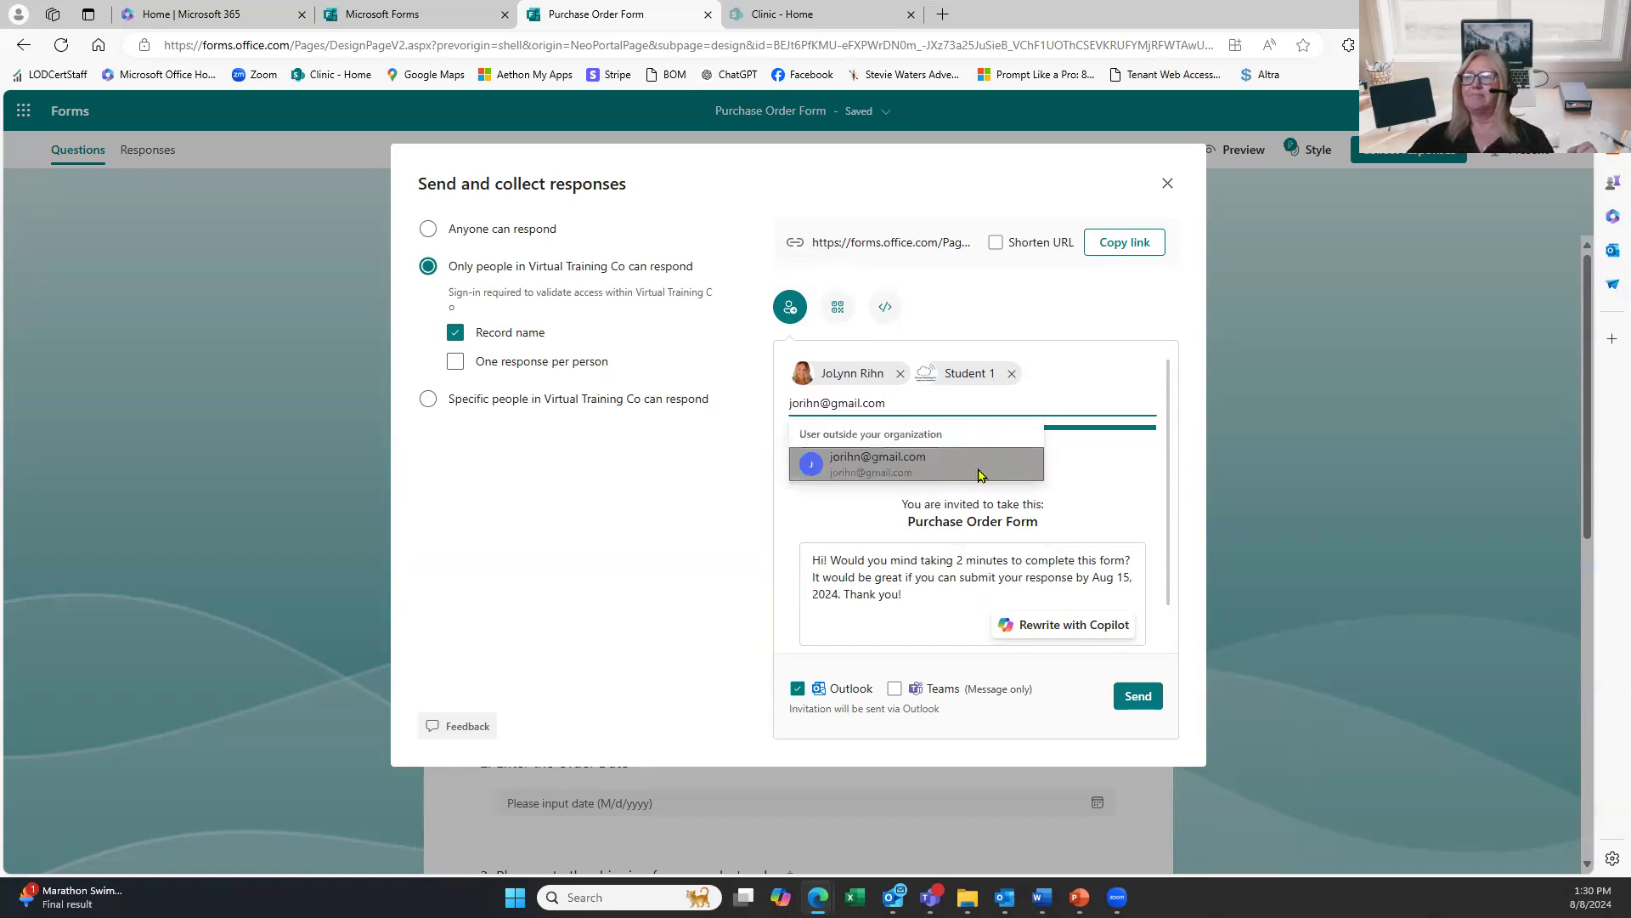
left_click(977, 470)
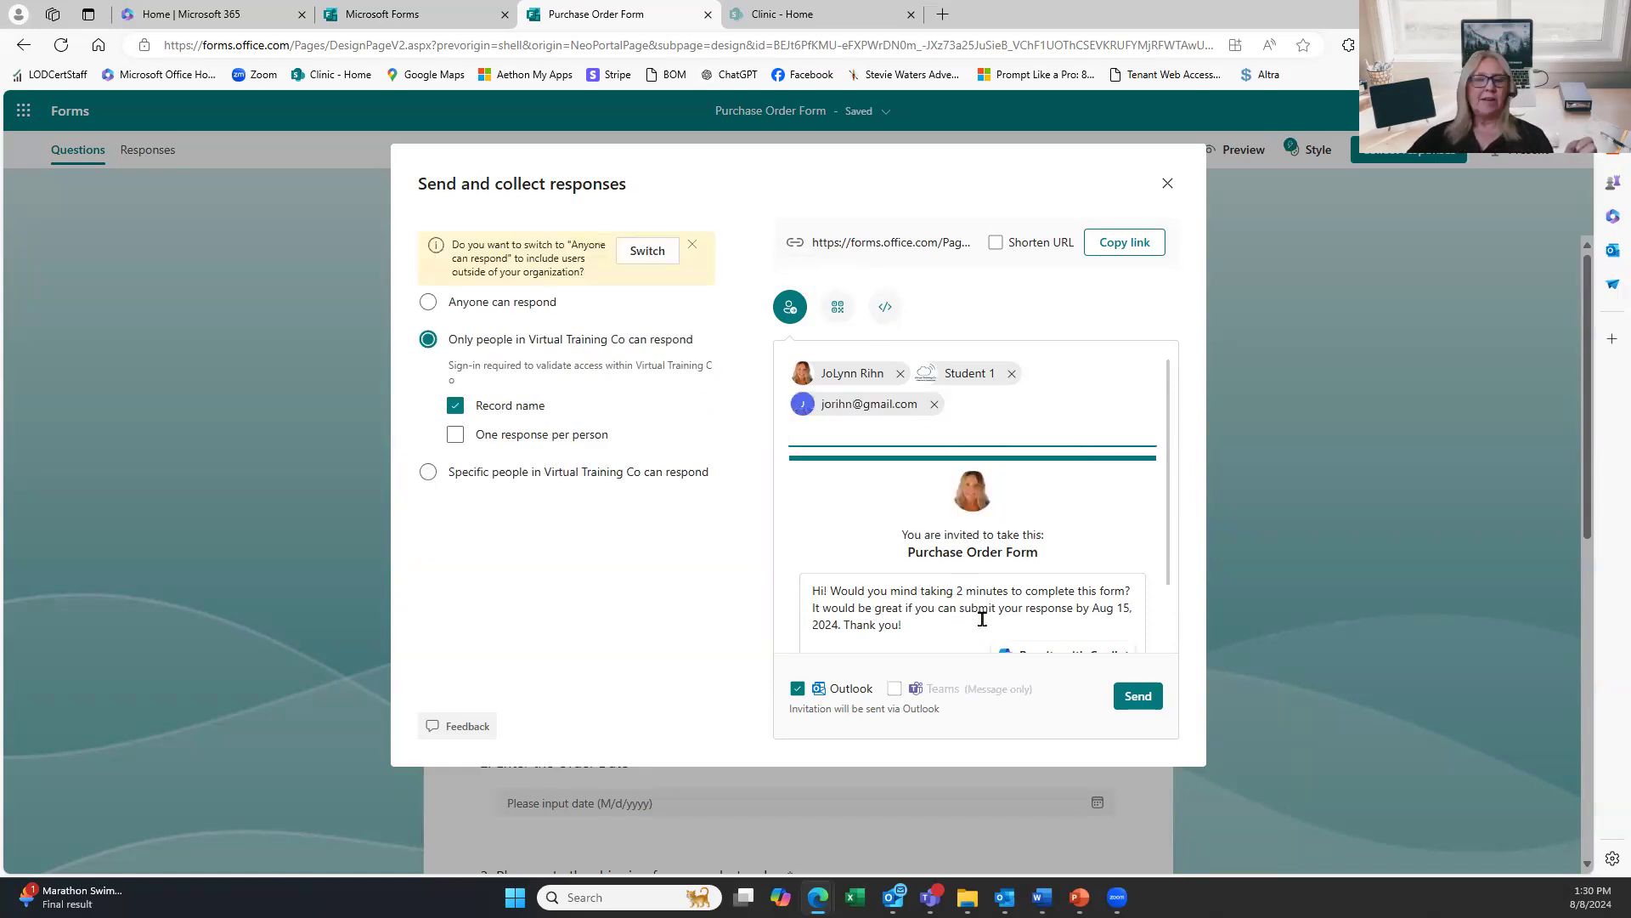
scroll(943, 560, "down", 1)
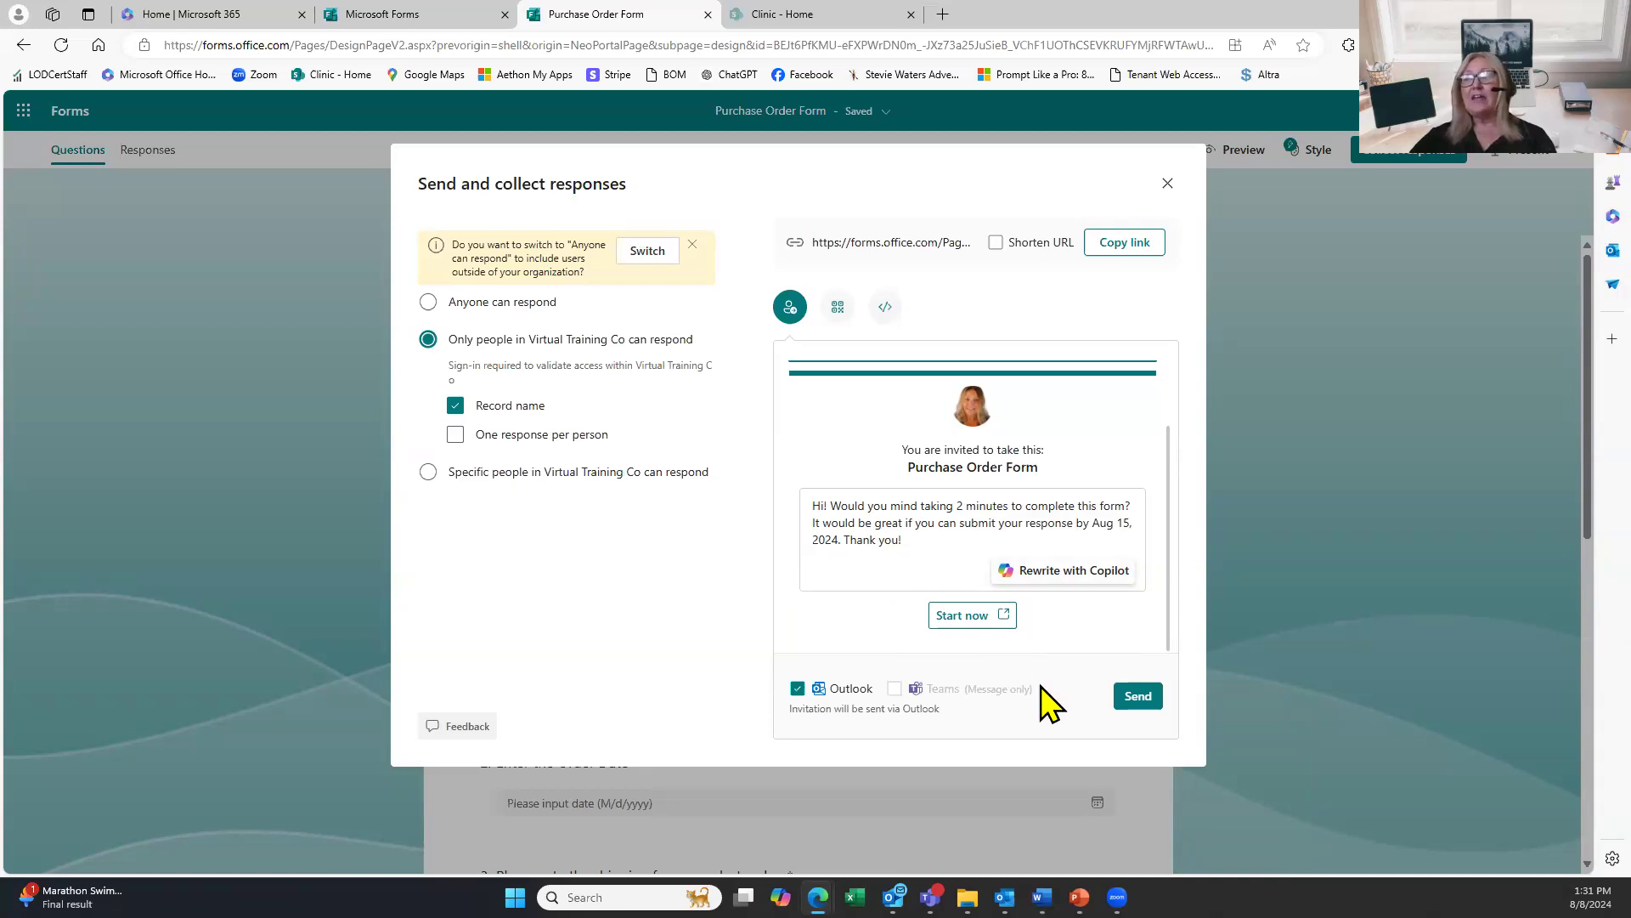
Drop the rejected external Gmail recipient, send the invitation to the two internal people, and close sharing.
left_click(1136, 695)
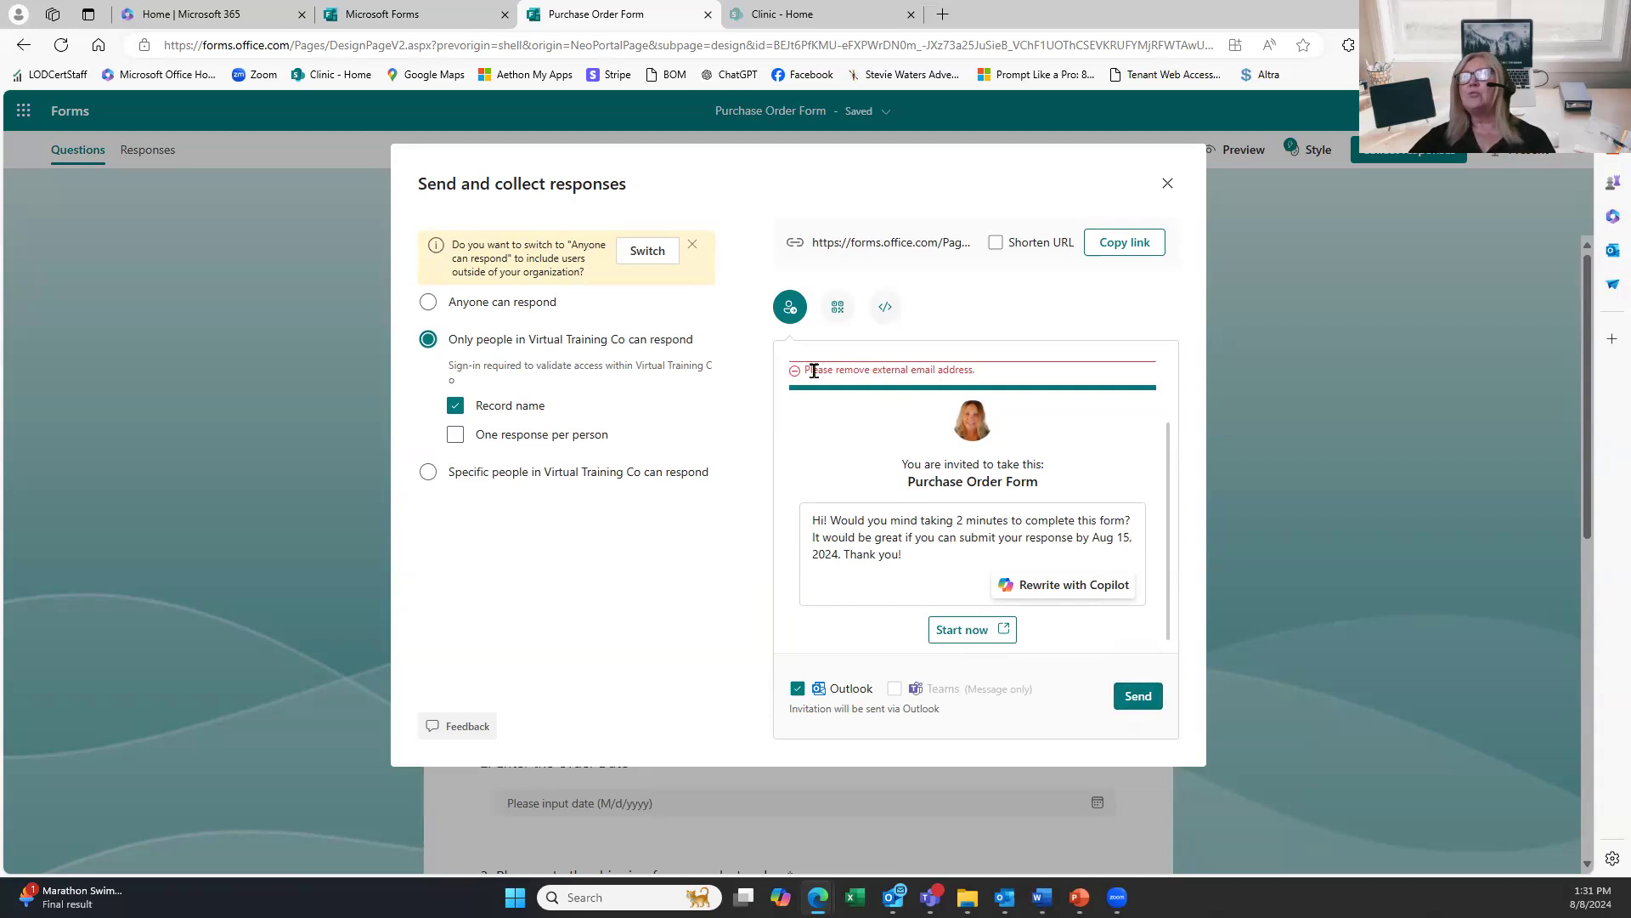
left_click(863, 382)
left_click(934, 404)
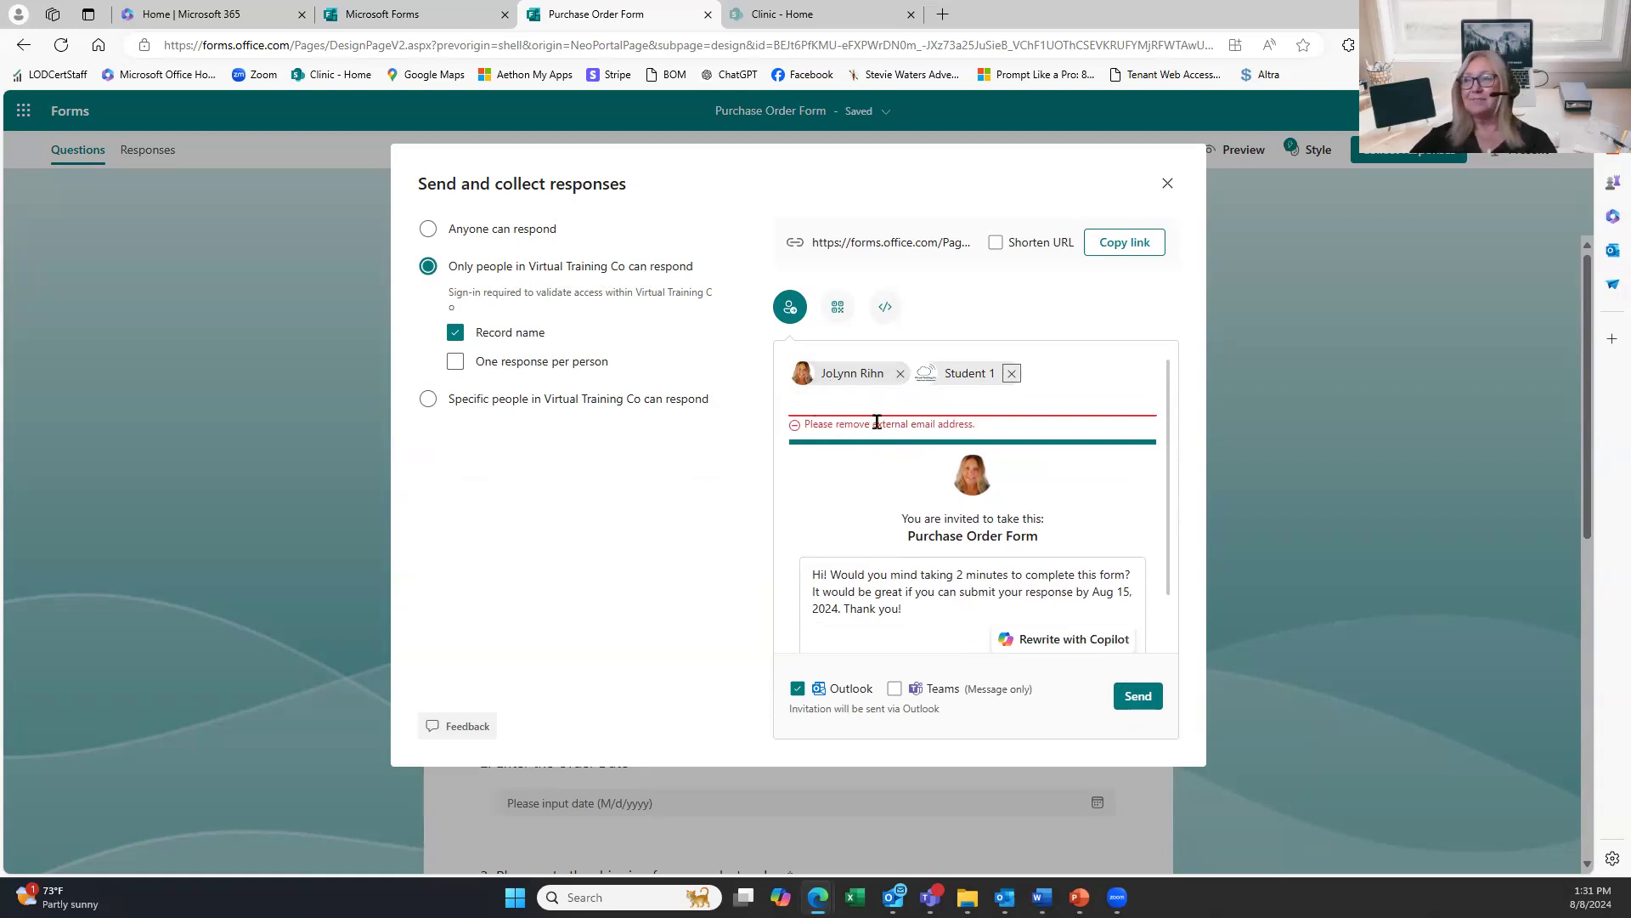
left_click(1137, 696)
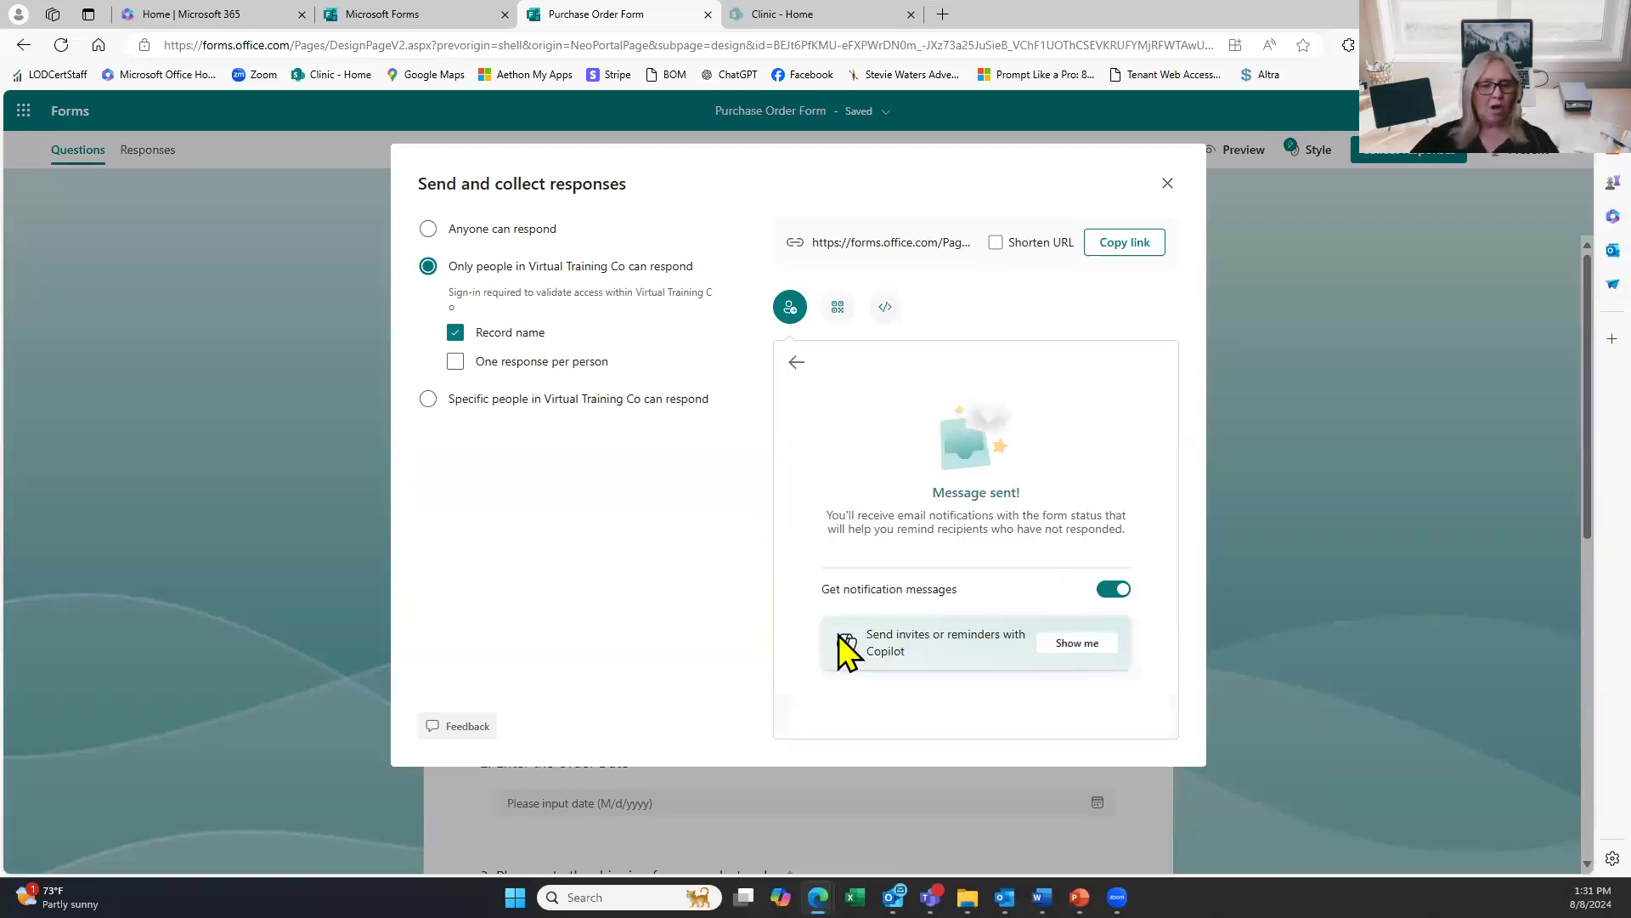
left_click(1166, 185)
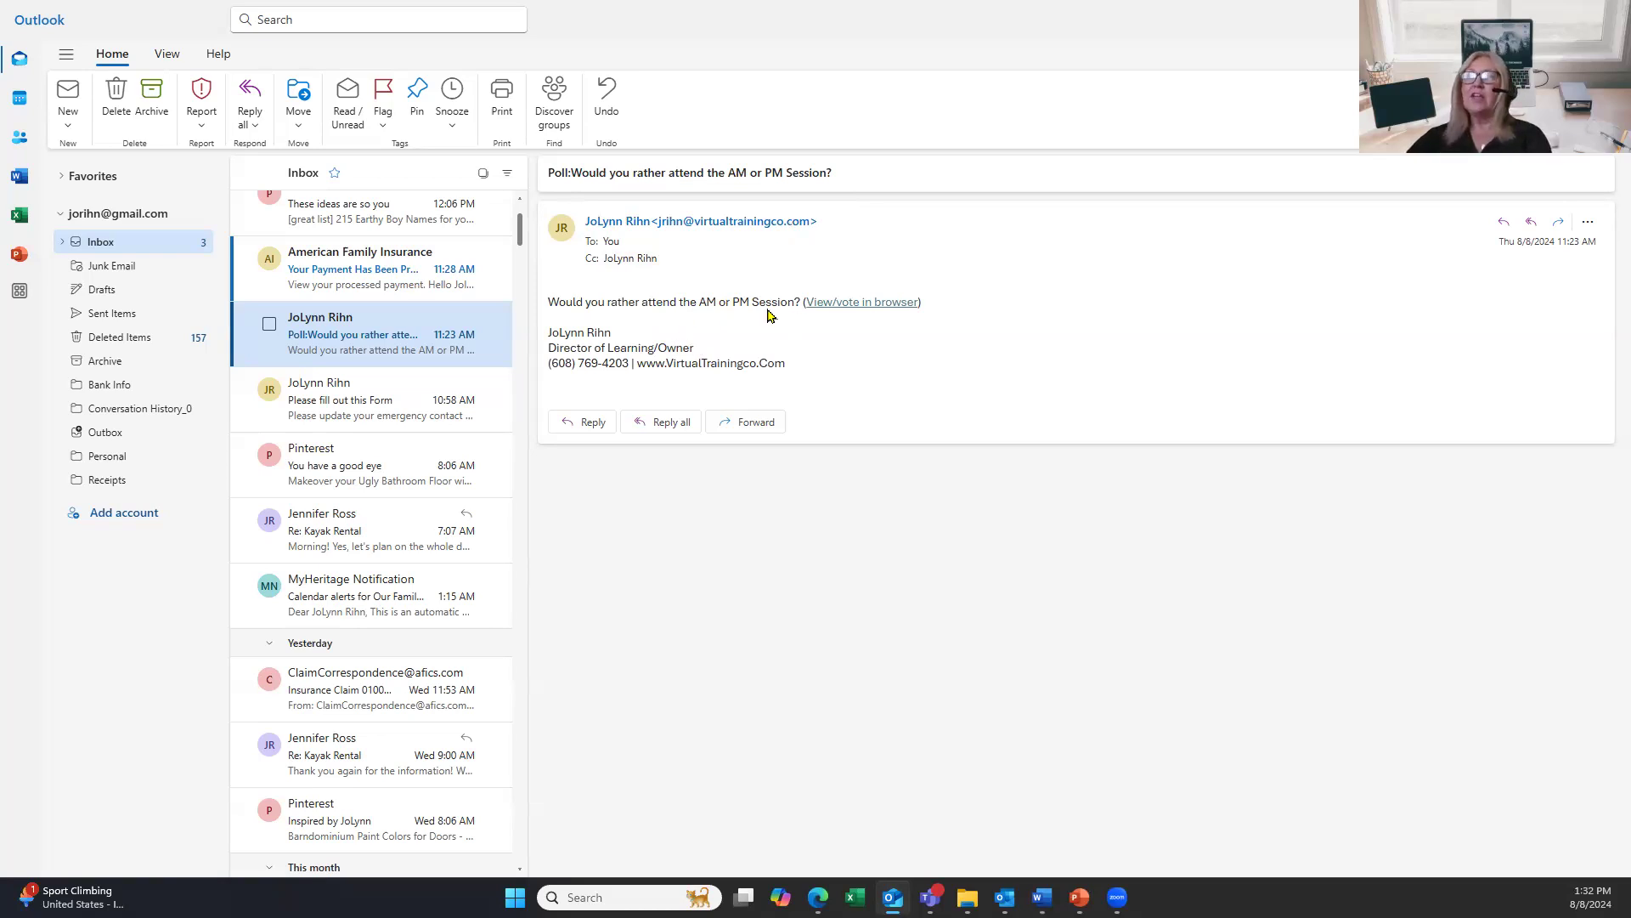
Open the AM or PM Session poll in the browser from its Outlook email.
left_click(851, 311)
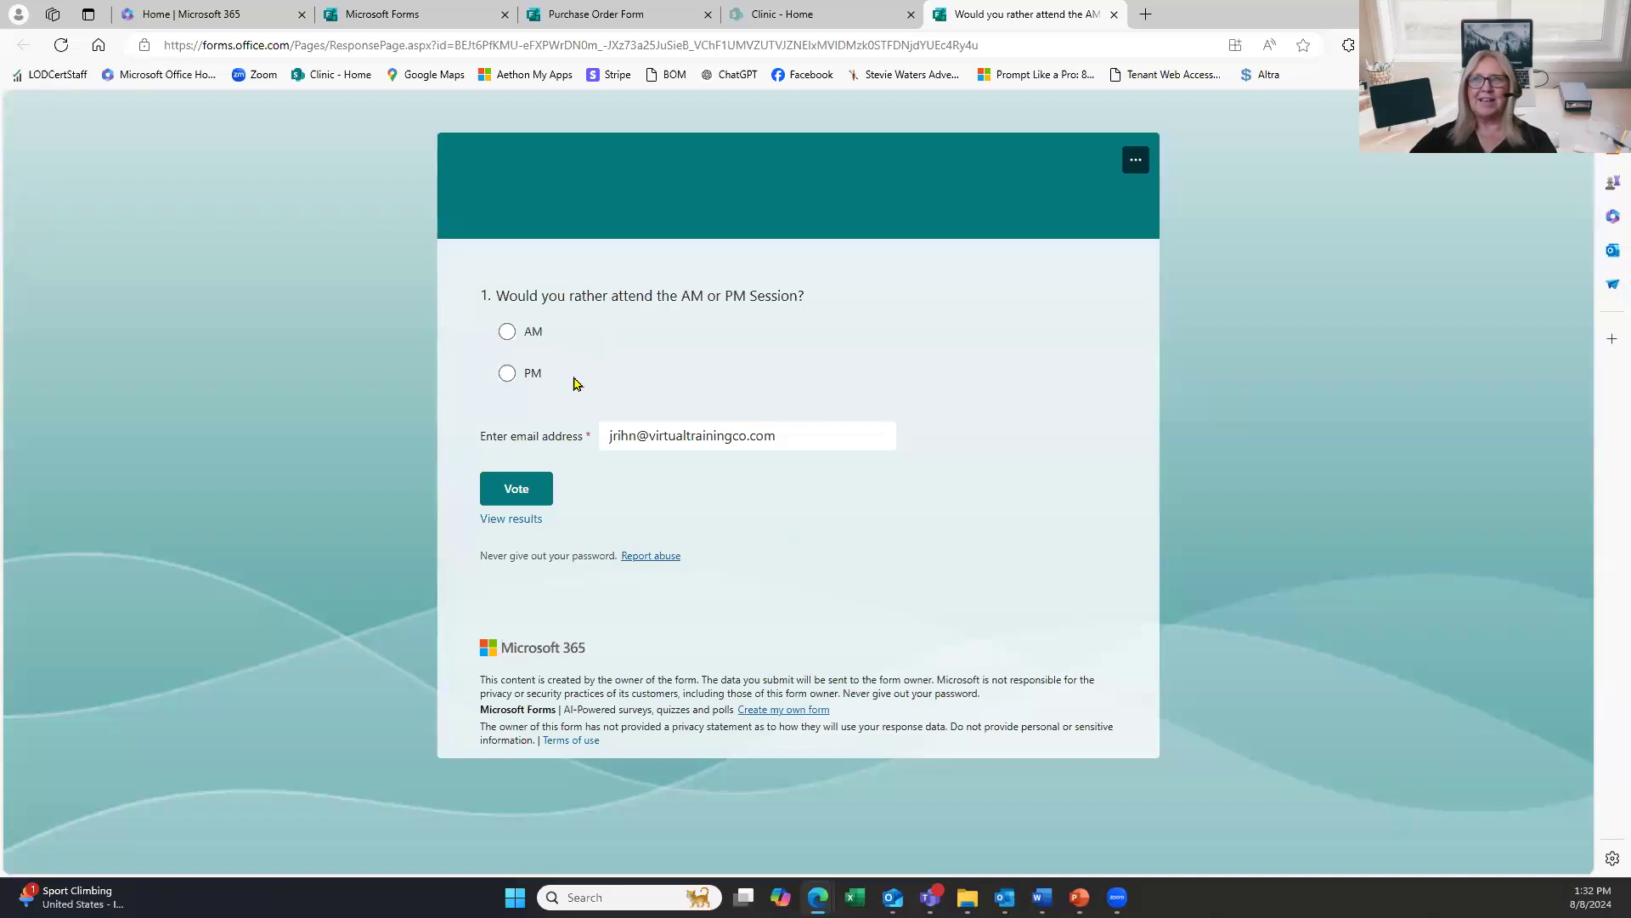
Vote PM in the AM or PM Session poll, review the results, then close the poll tab.
left_click(507, 374)
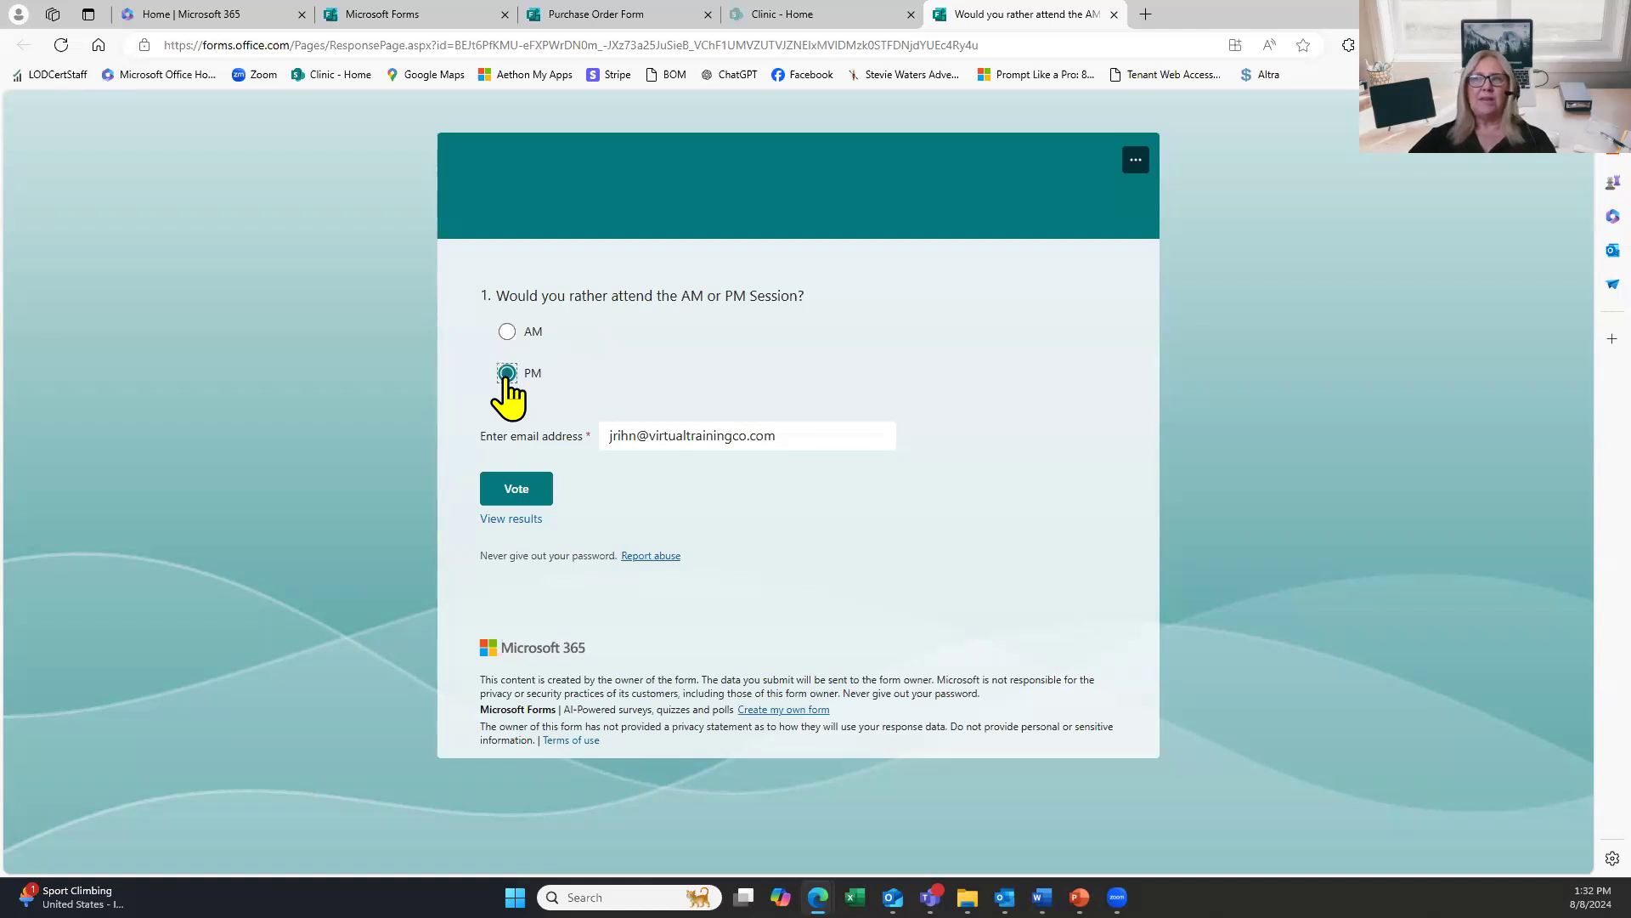
left_click(760, 447)
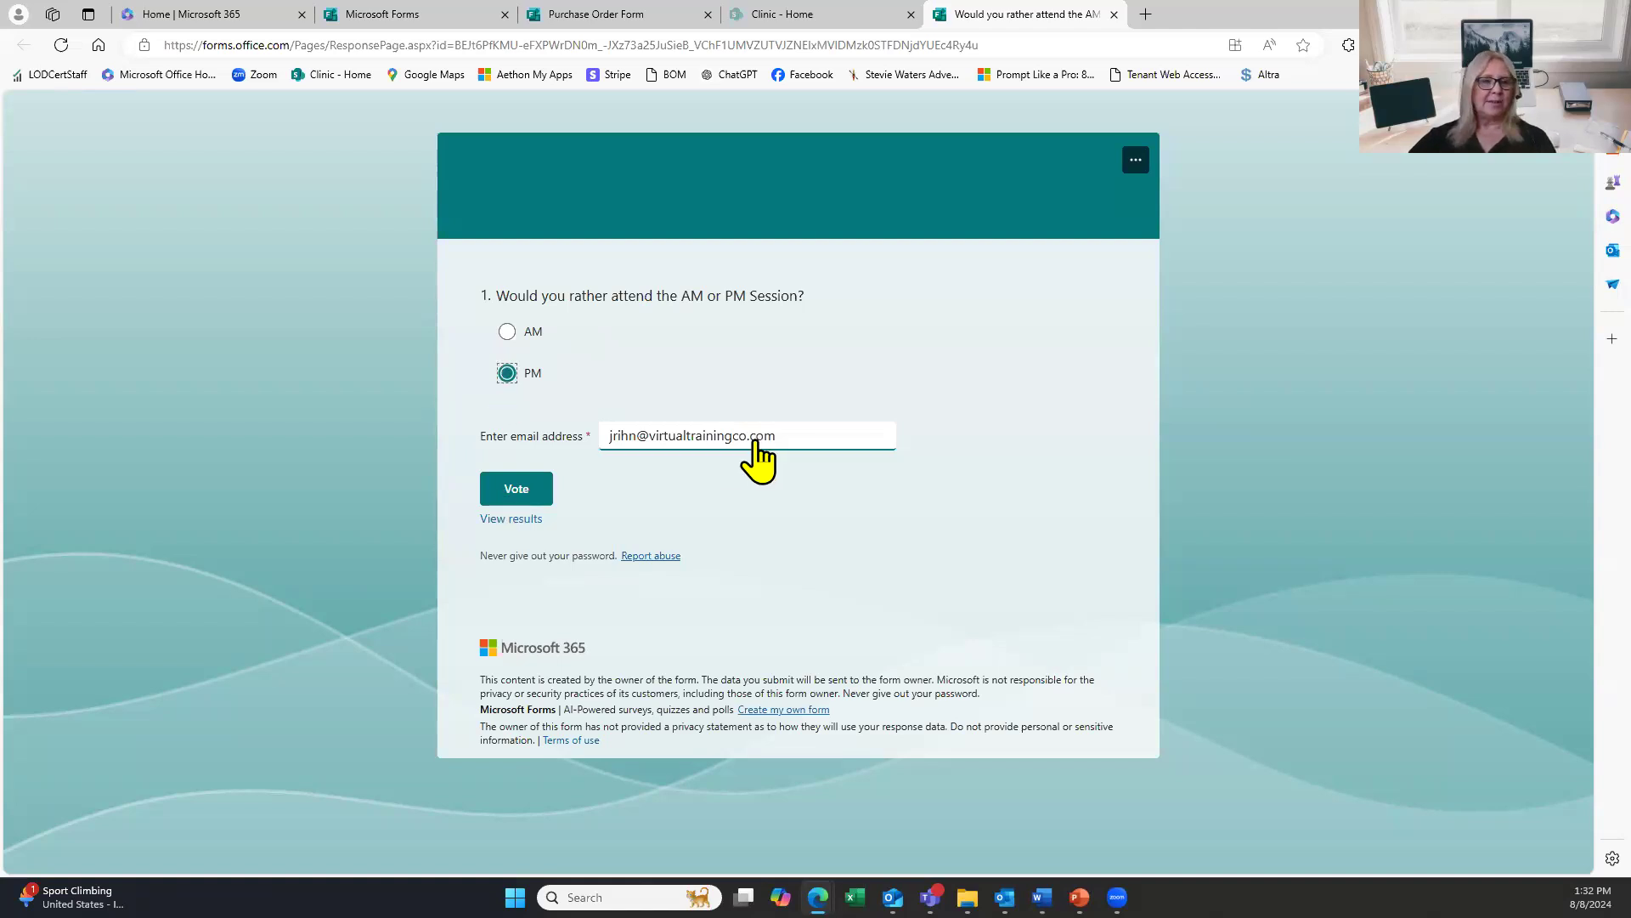
left_click(537, 501)
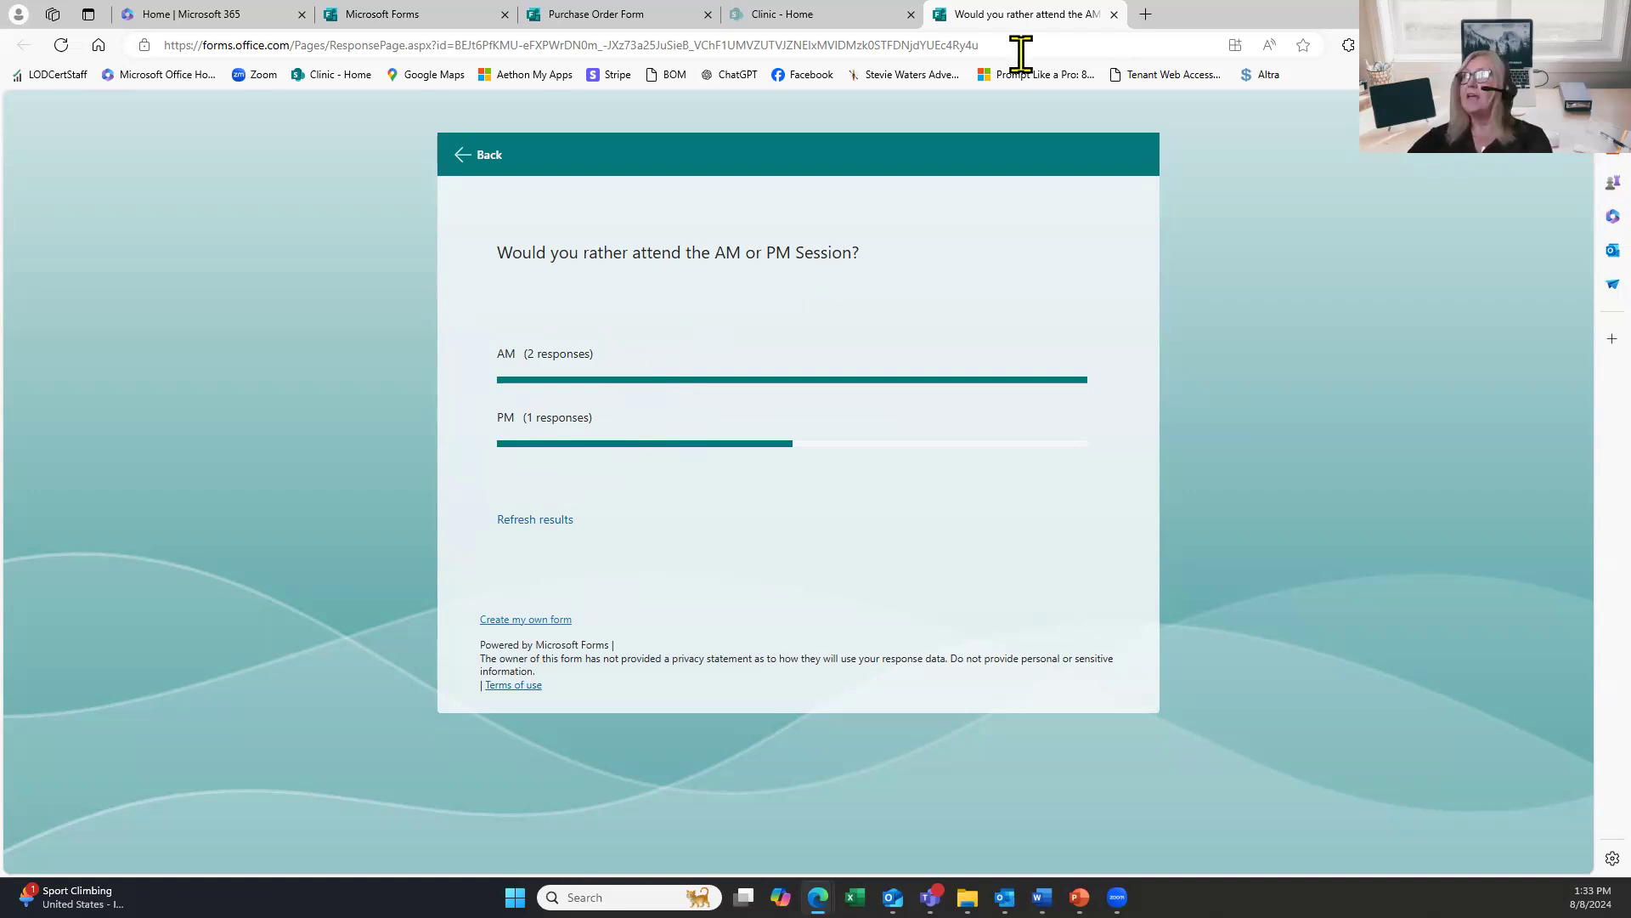
left_click(484, 157)
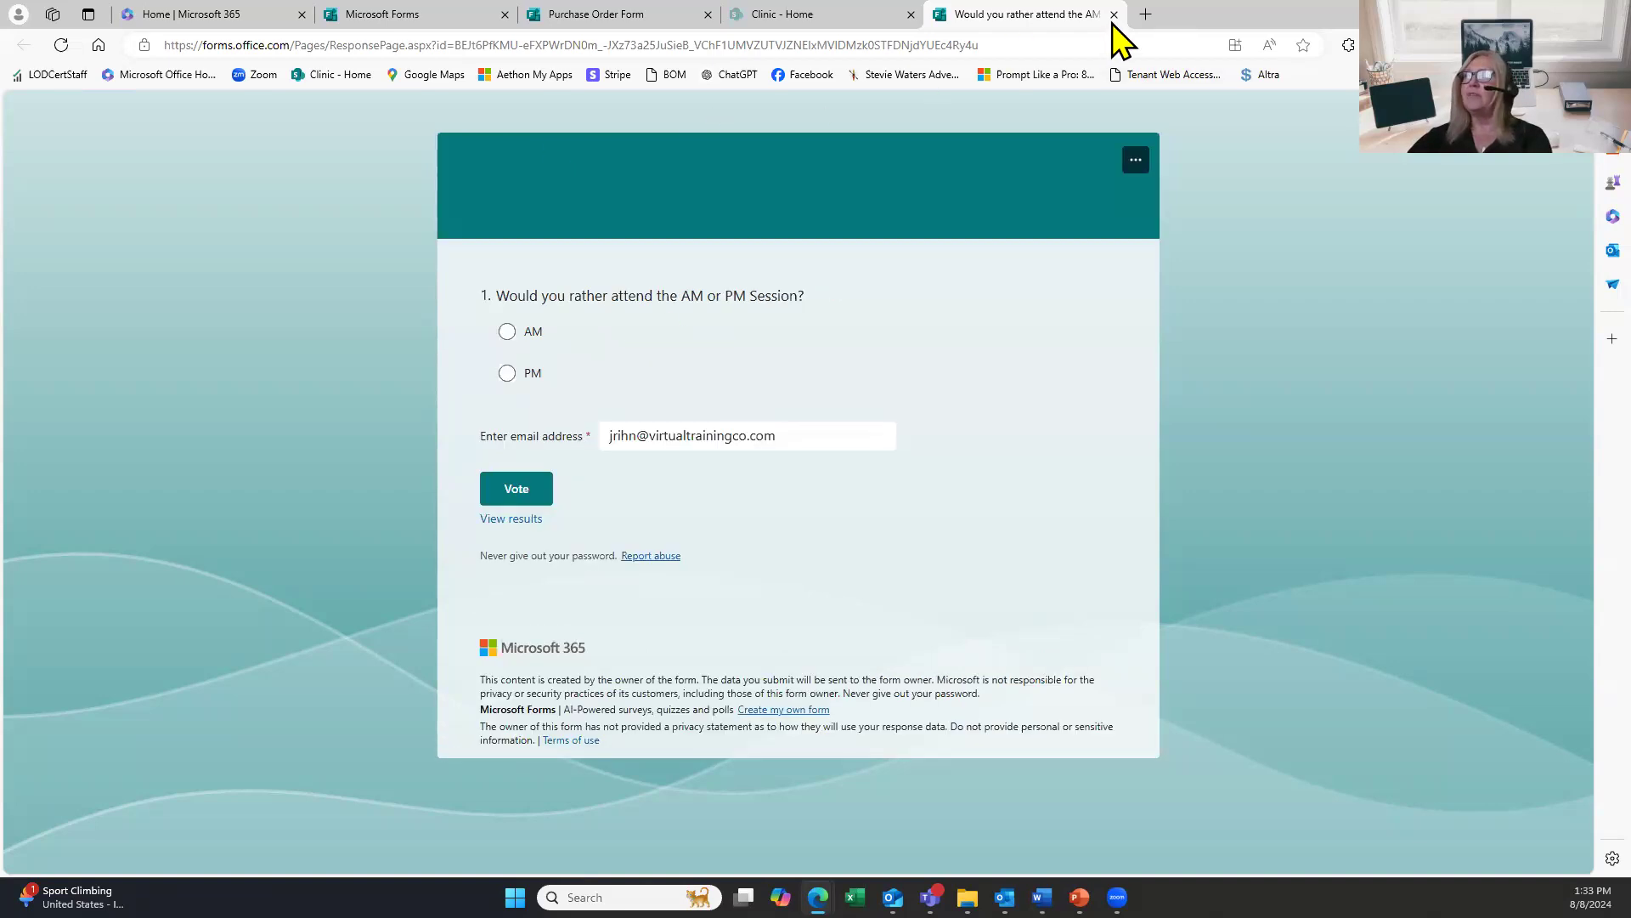
left_click(1114, 17)
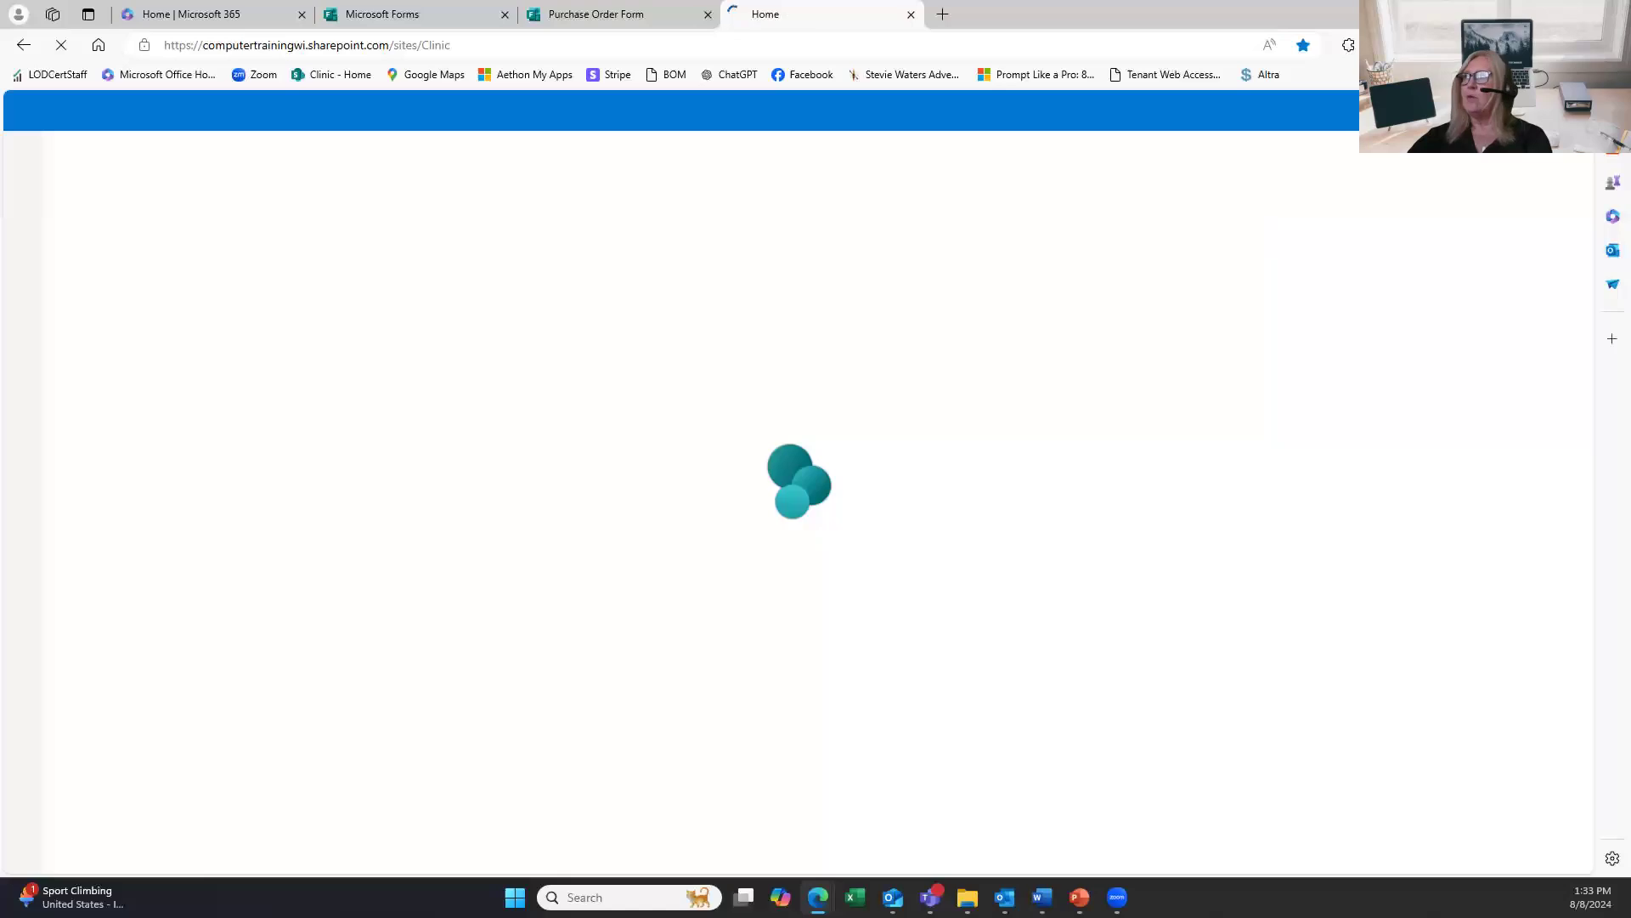
Open the Emergency Contact Information Update Form via the link in the 'Please fill out this Form' email.
left_click(893, 897)
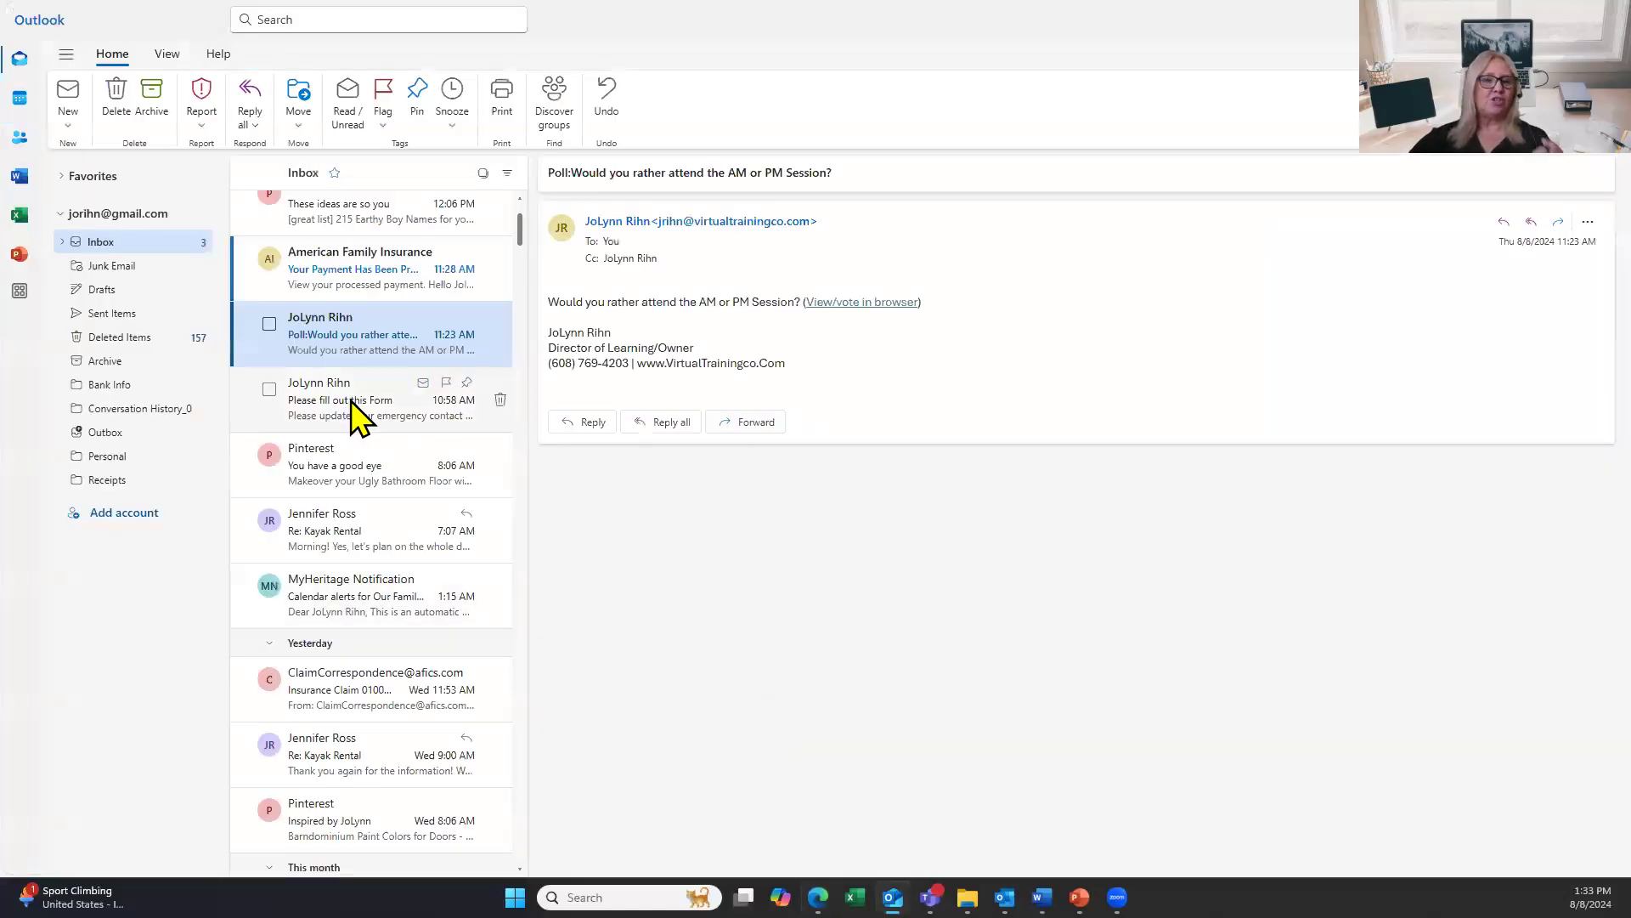
left_click(323, 414)
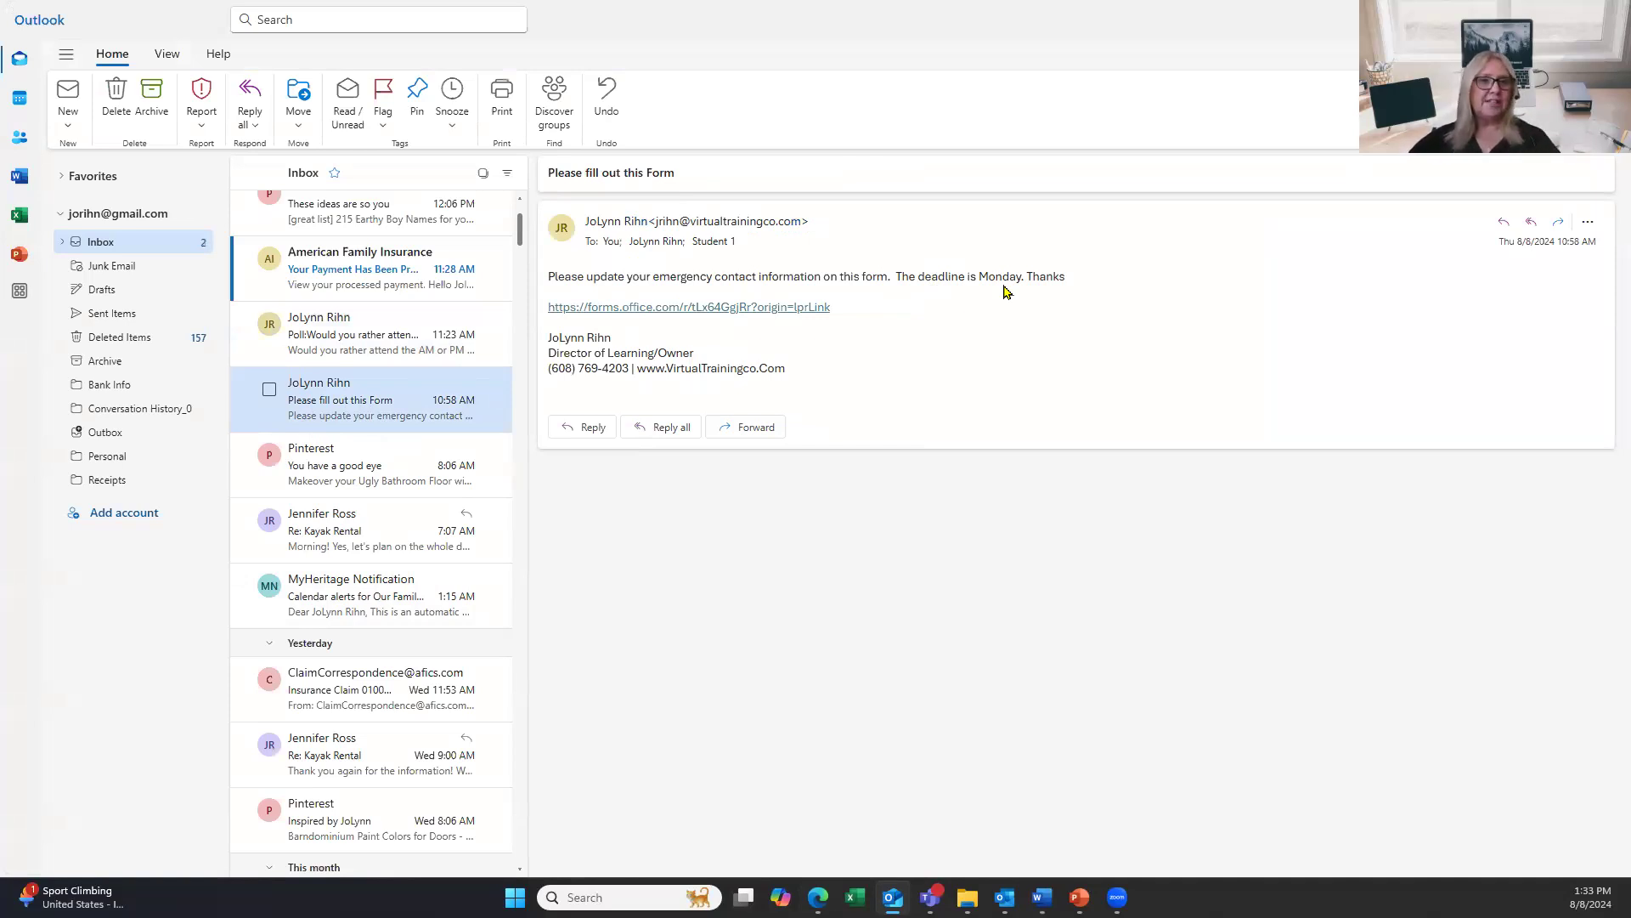
left_click(695, 311)
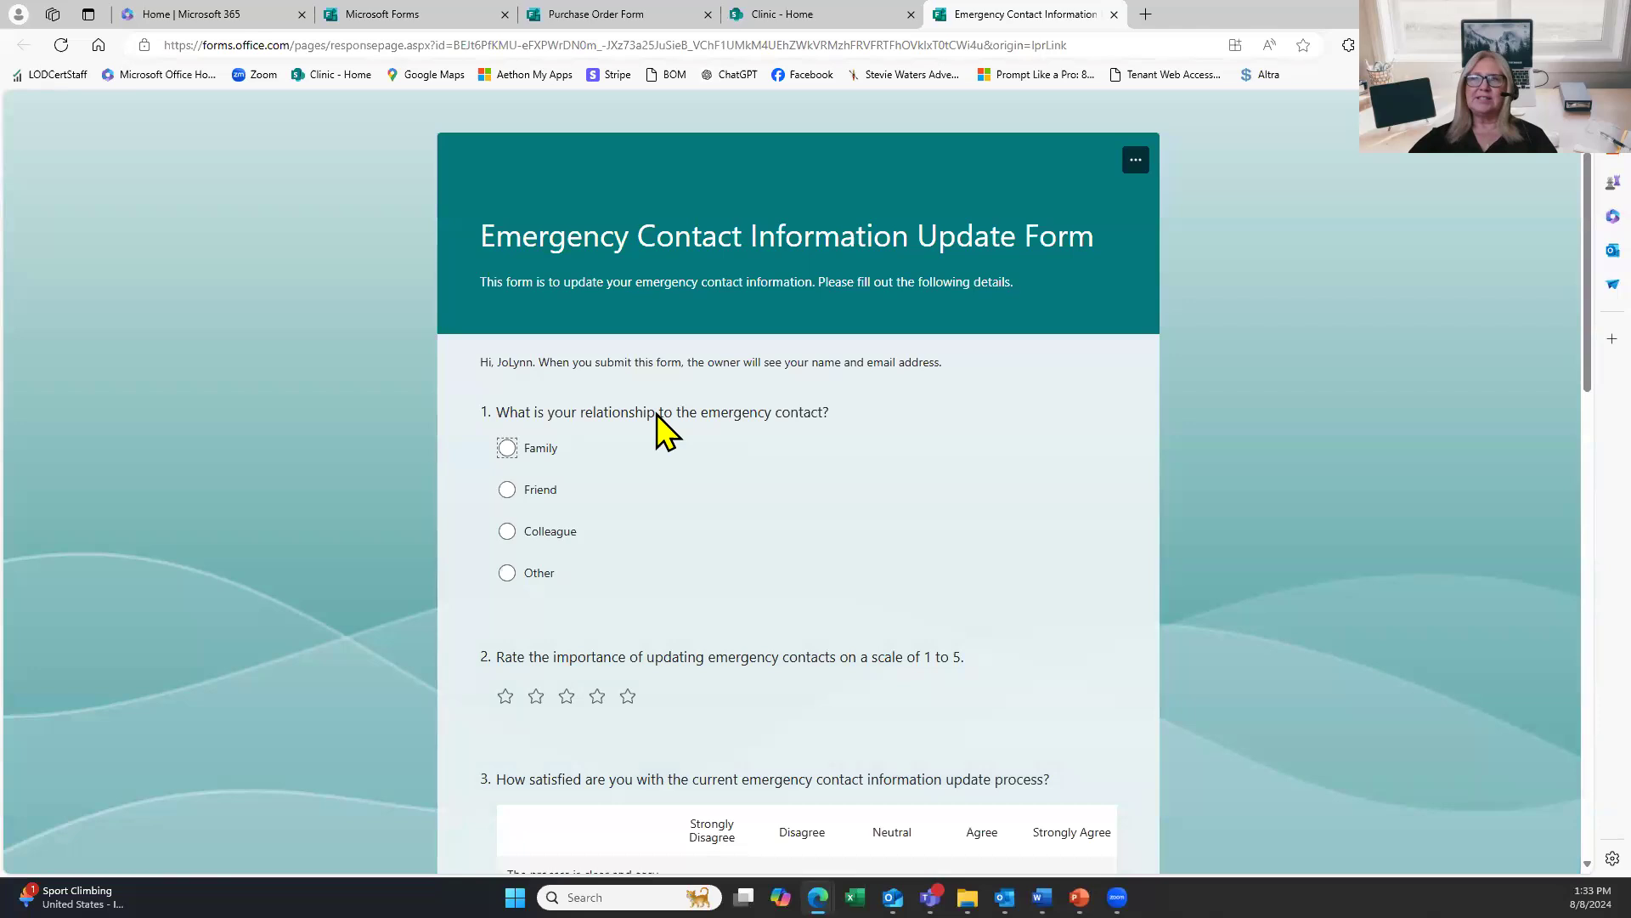
Answer Family, five stars, Neutral, Disagree and Phone call in the emergency contact survey.
left_click(506, 449)
scroll(611, 459, "down", 3)
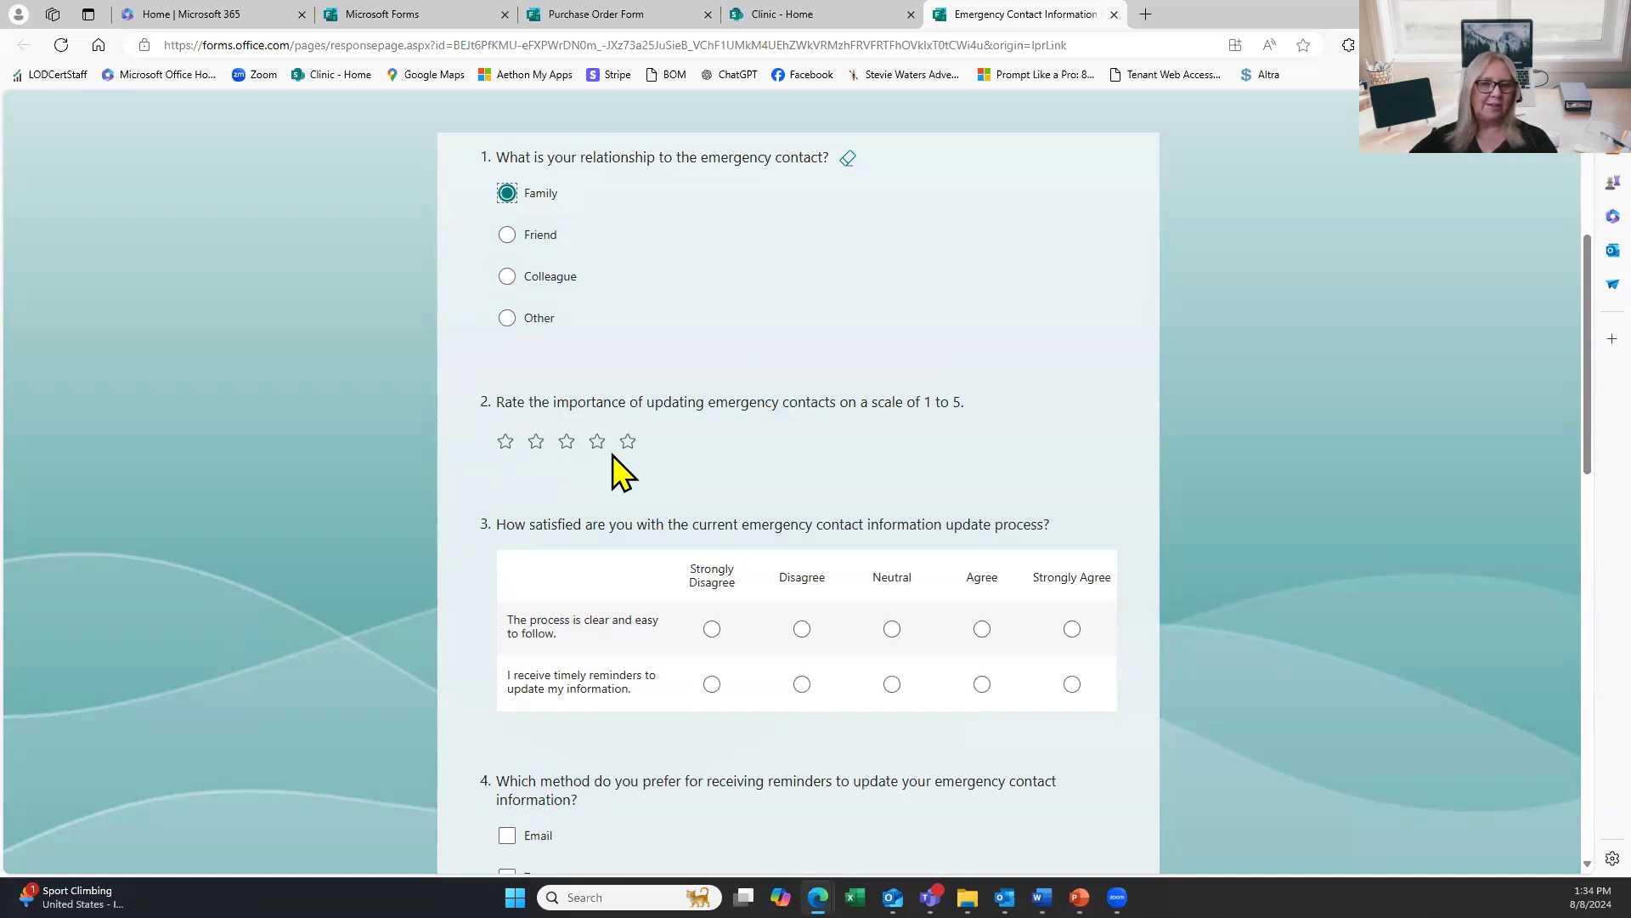
left_click(628, 441)
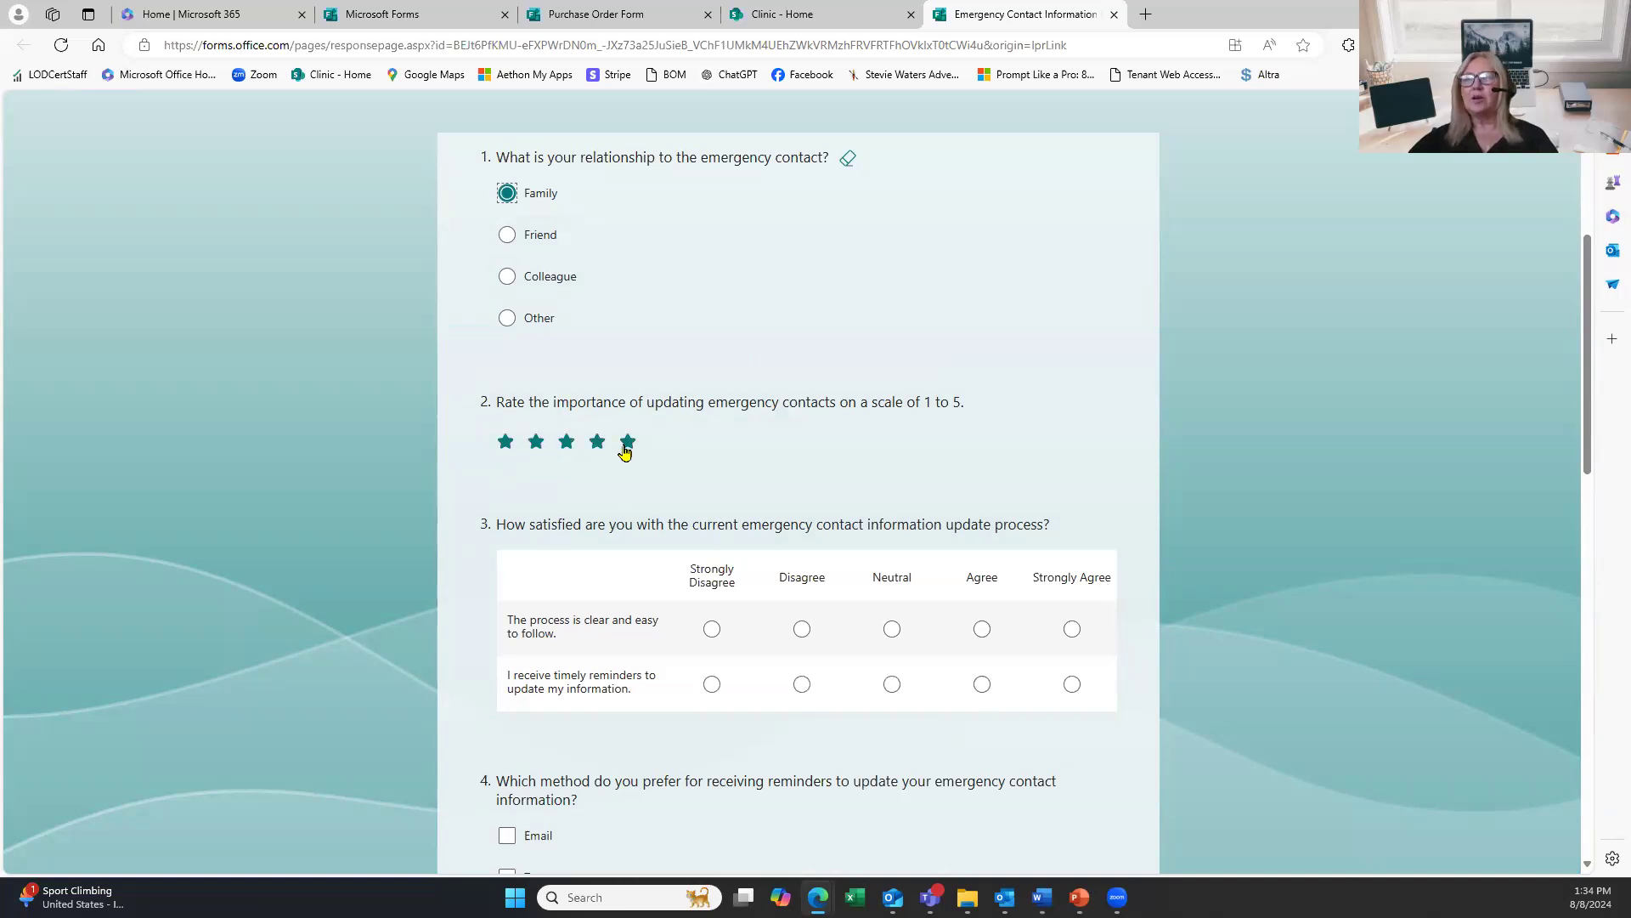
left_click(892, 629)
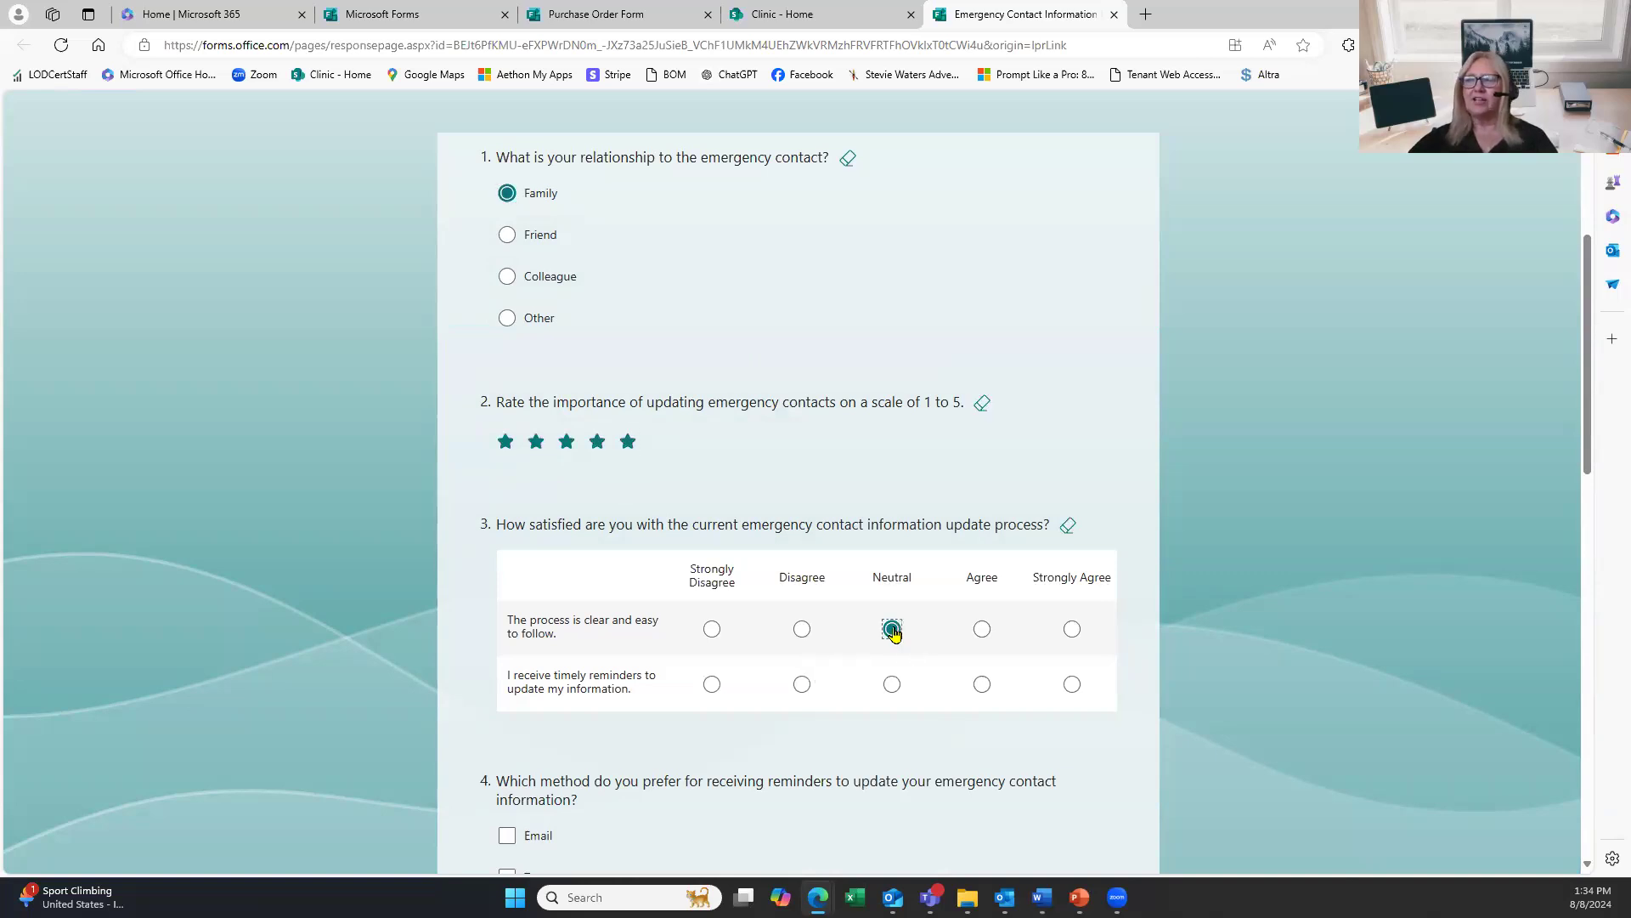
left_click(802, 684)
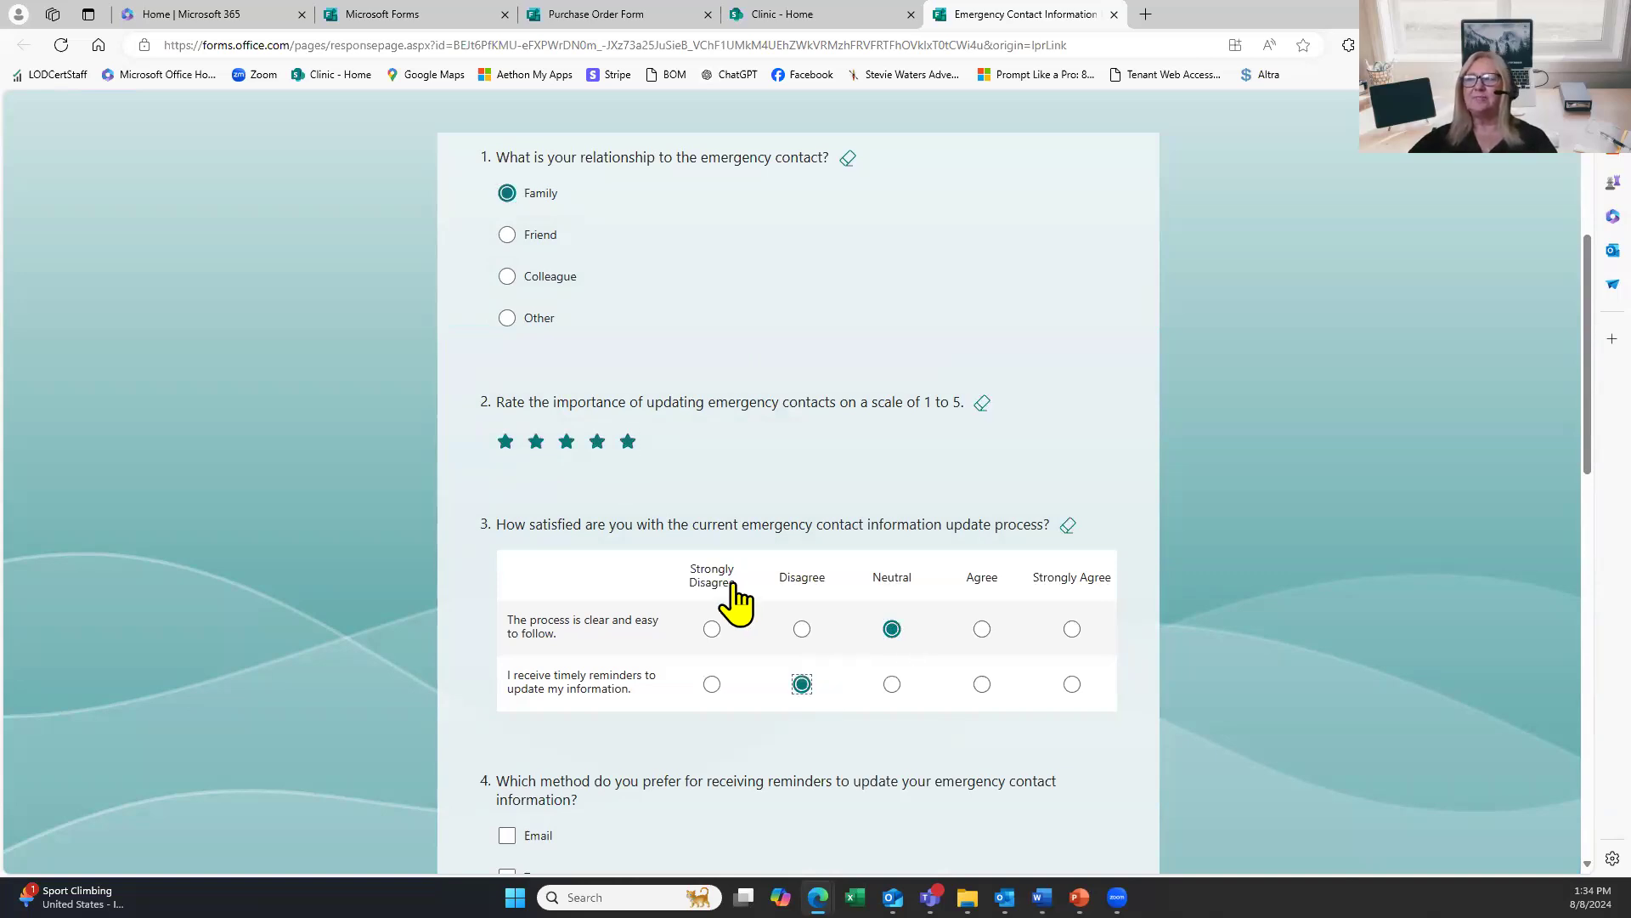
scroll(513, 446, "down", 8)
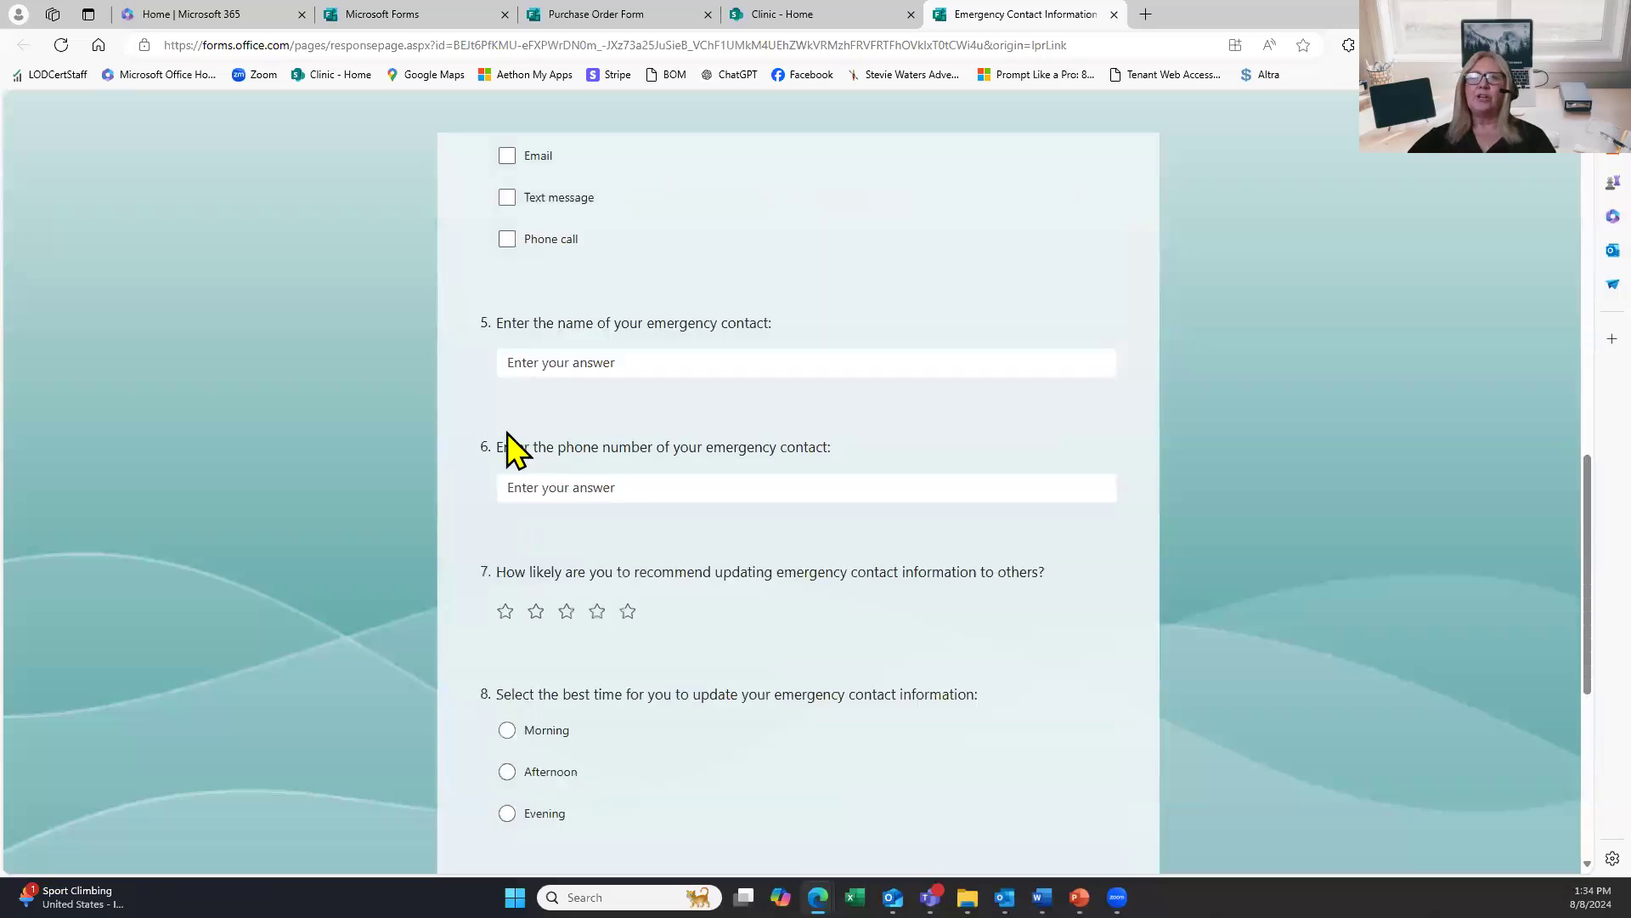
left_click(517, 242)
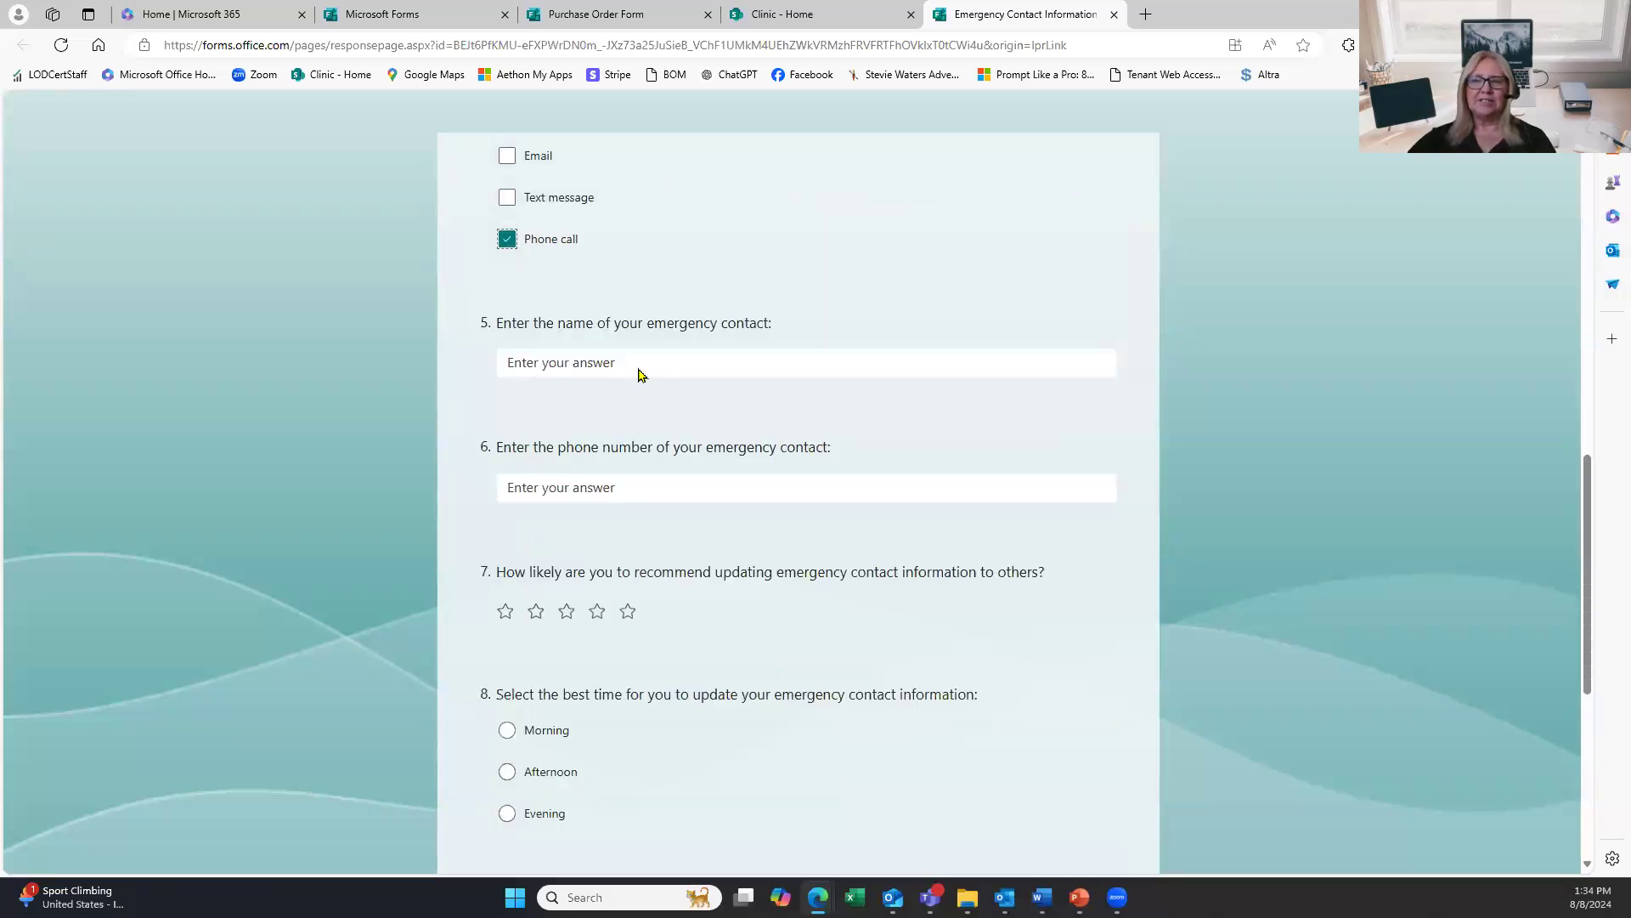
Submit the completed emergency contact survey response.
scroll(686, 554, "down", 5)
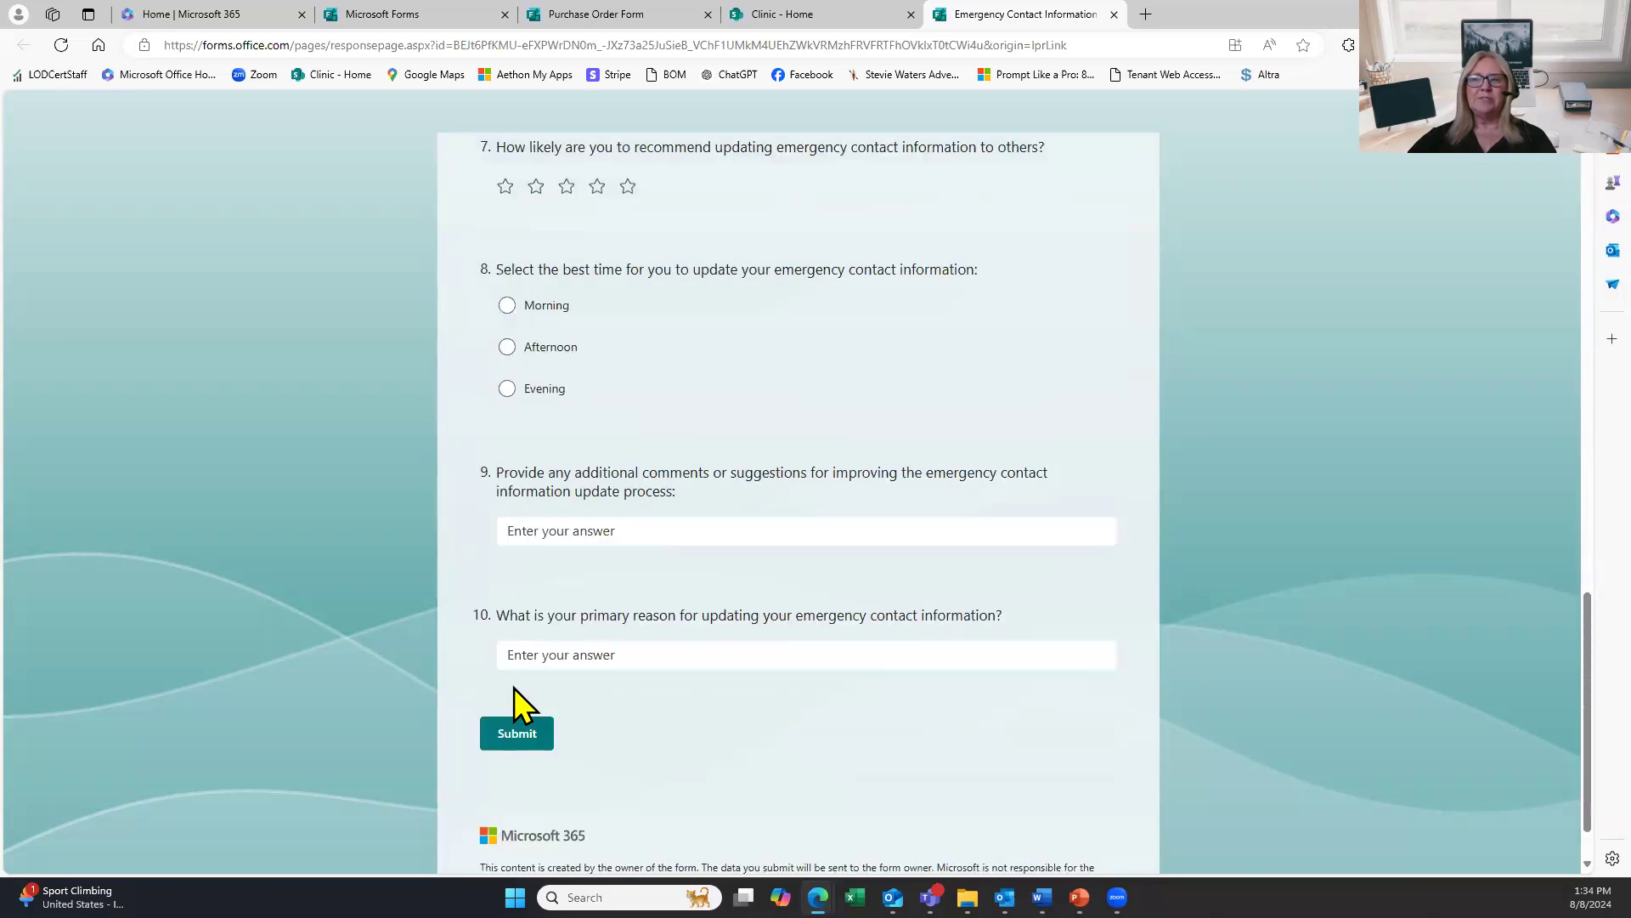
scroll(513, 688, "down", 1)
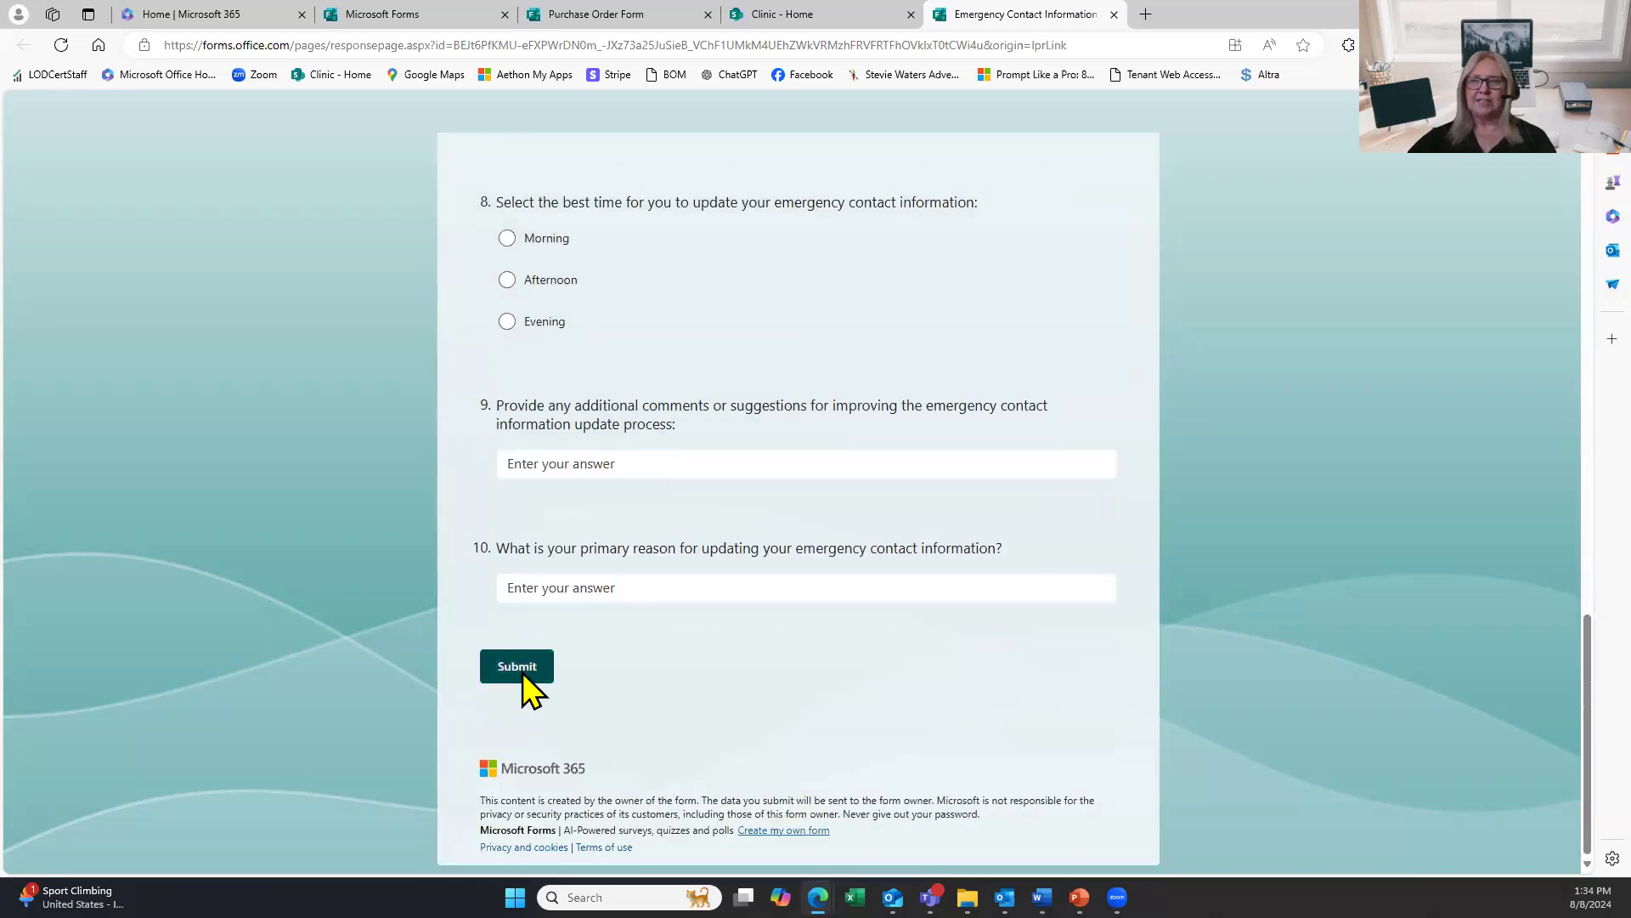
left_click(524, 677)
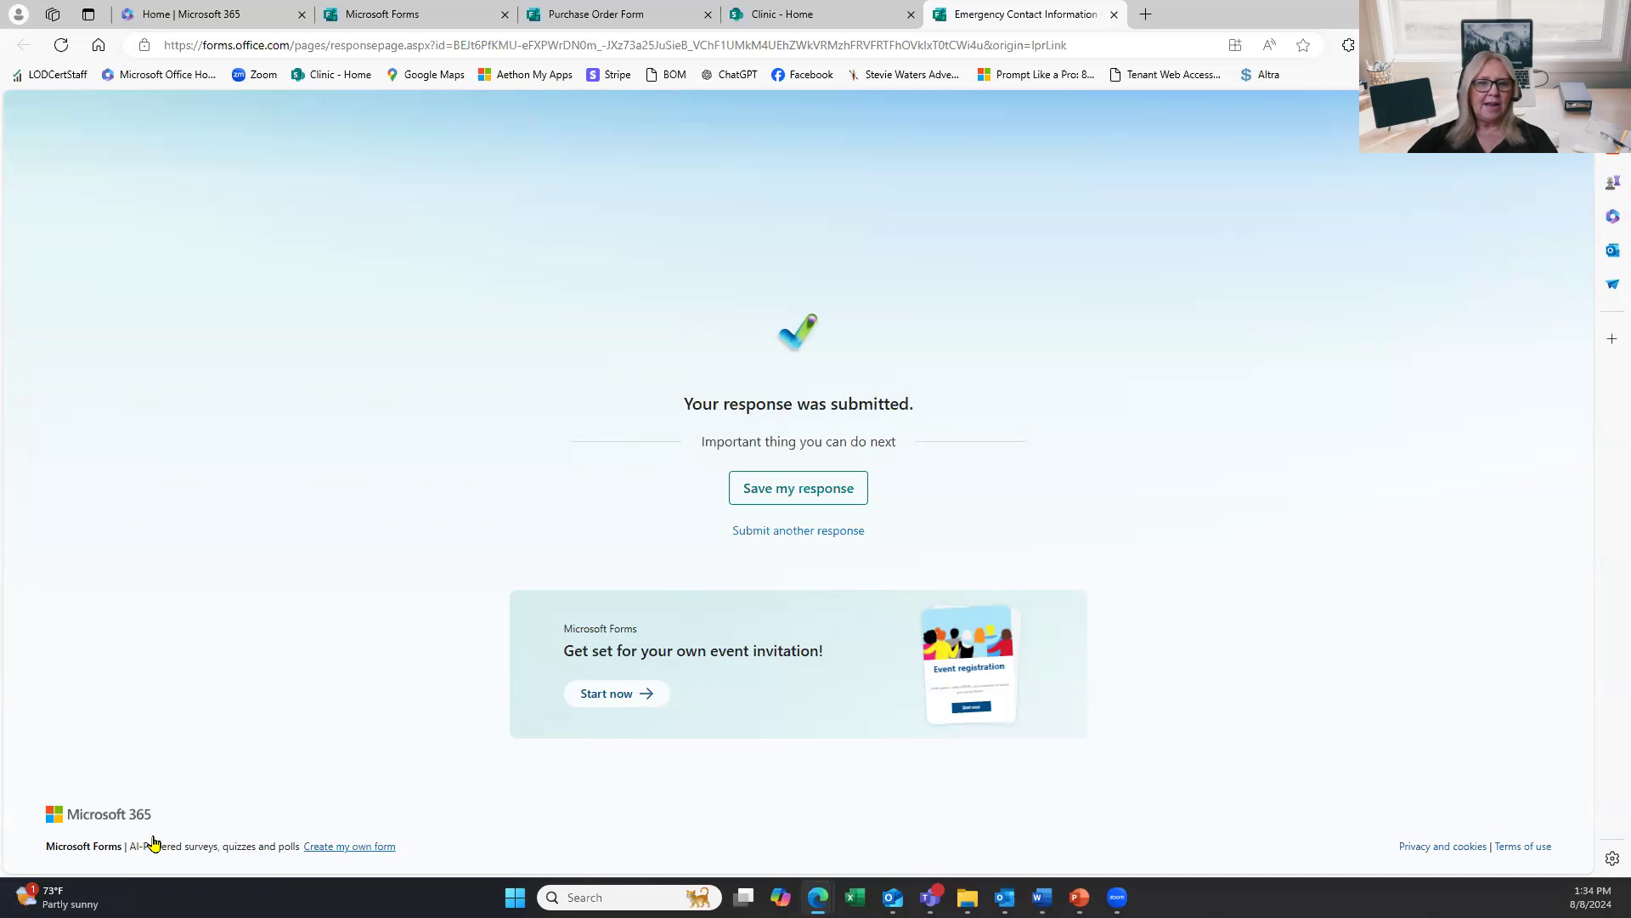
Switch from the Edge confirmation page to the Outlook calendar window with Alt+Tab.
key("alt+Tab")
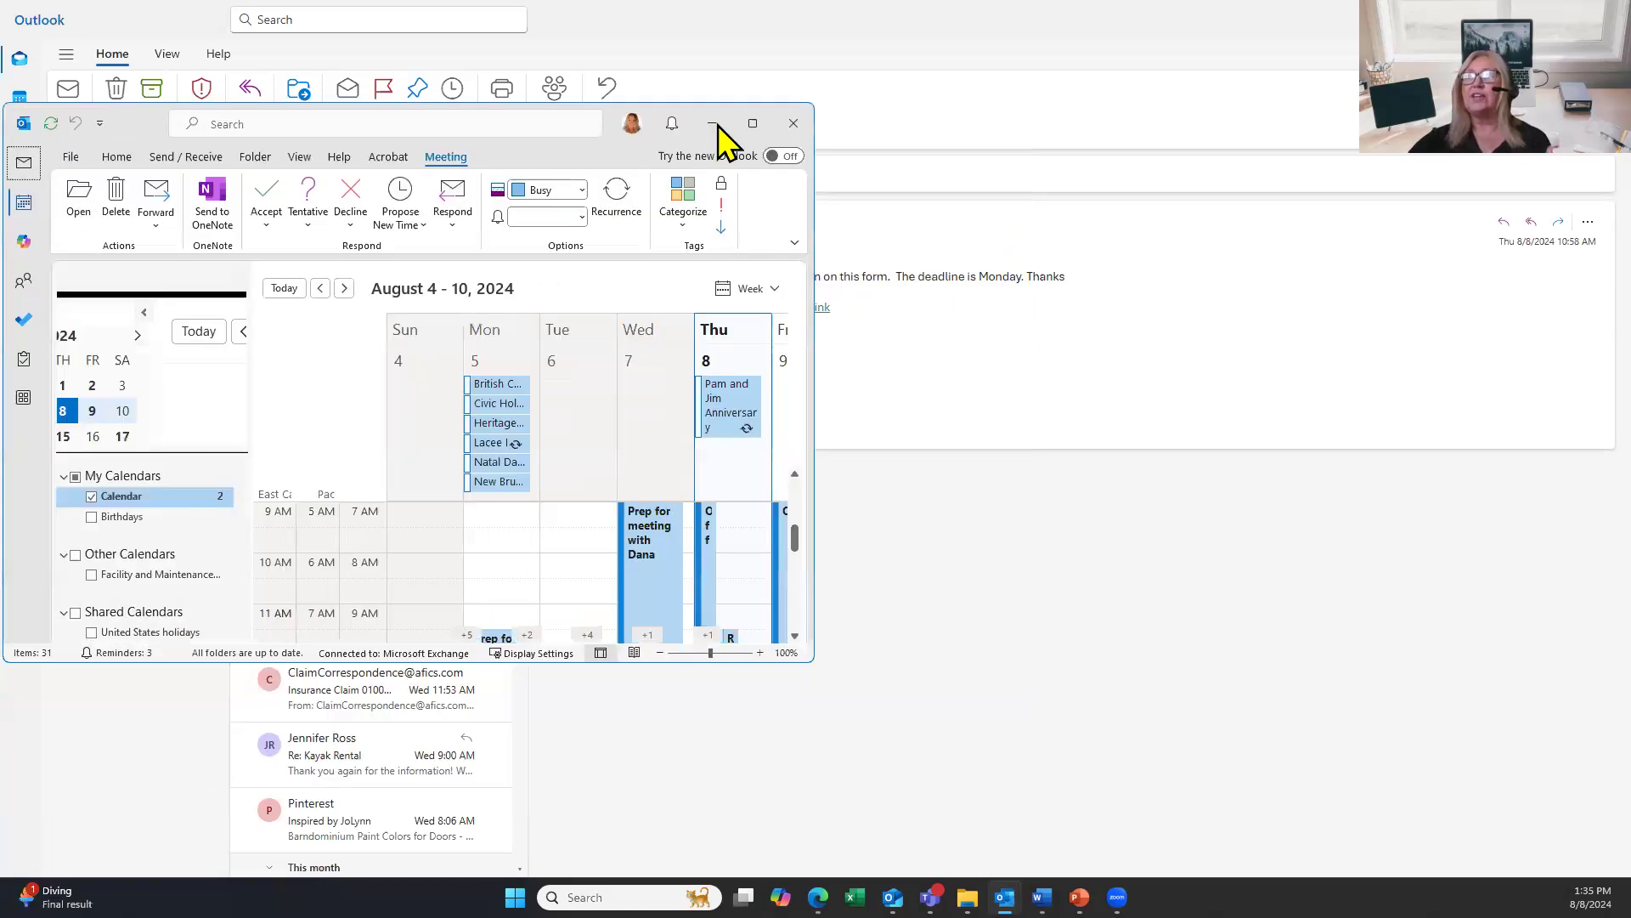
Maximize the Outlook window and switch from the calendar to the Mail inbox.
left_click(19, 160)
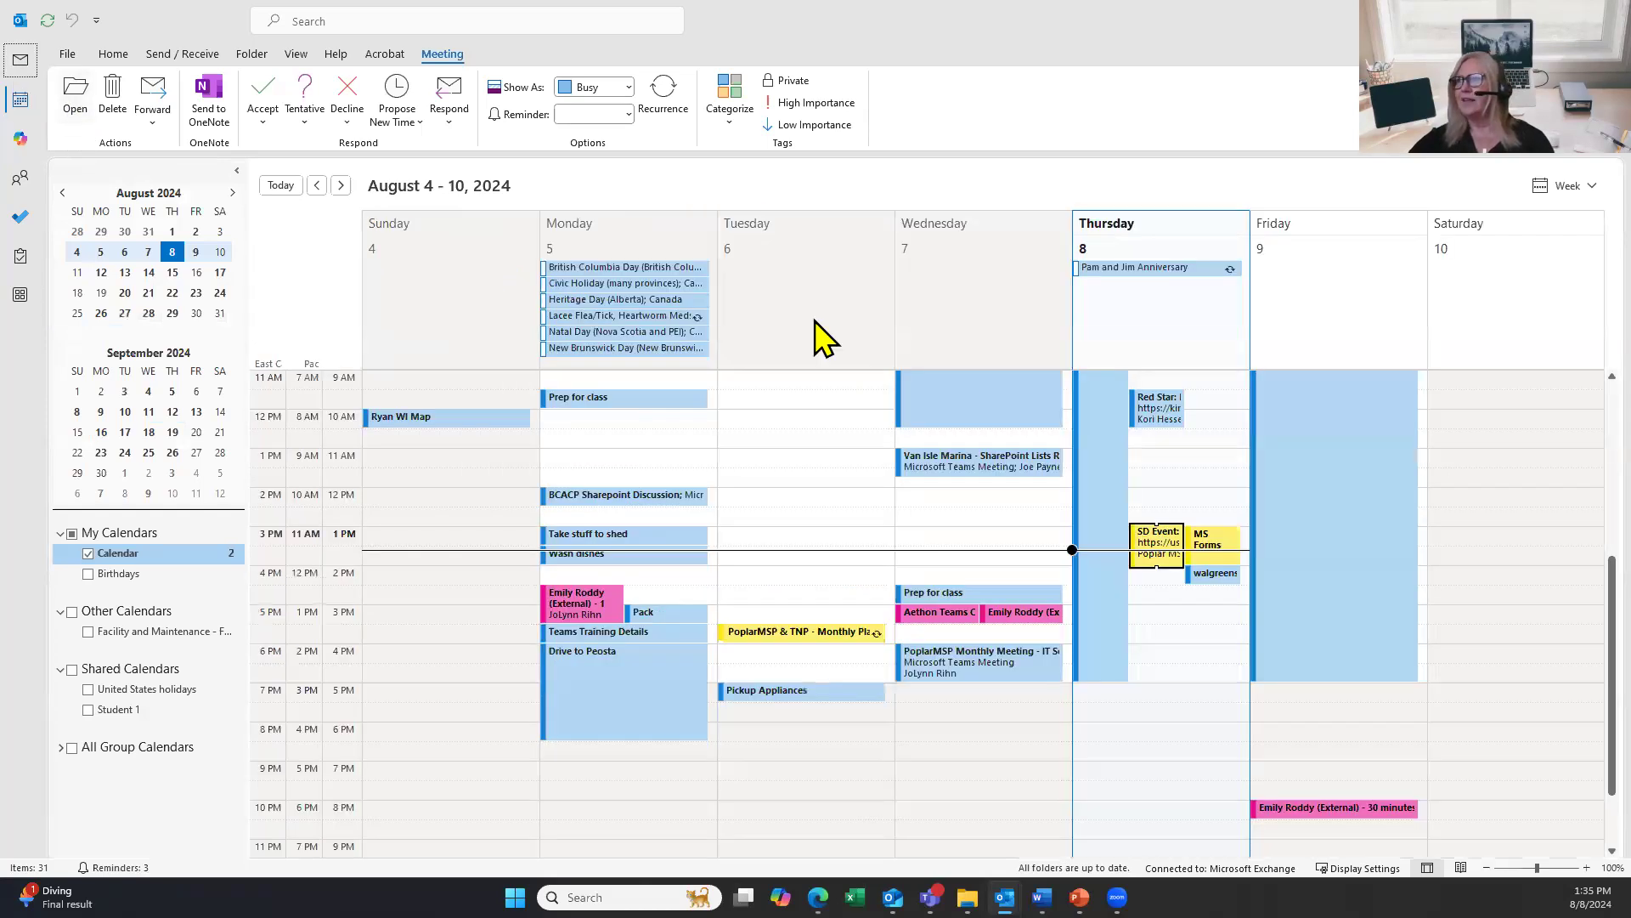
left_click(32, 67)
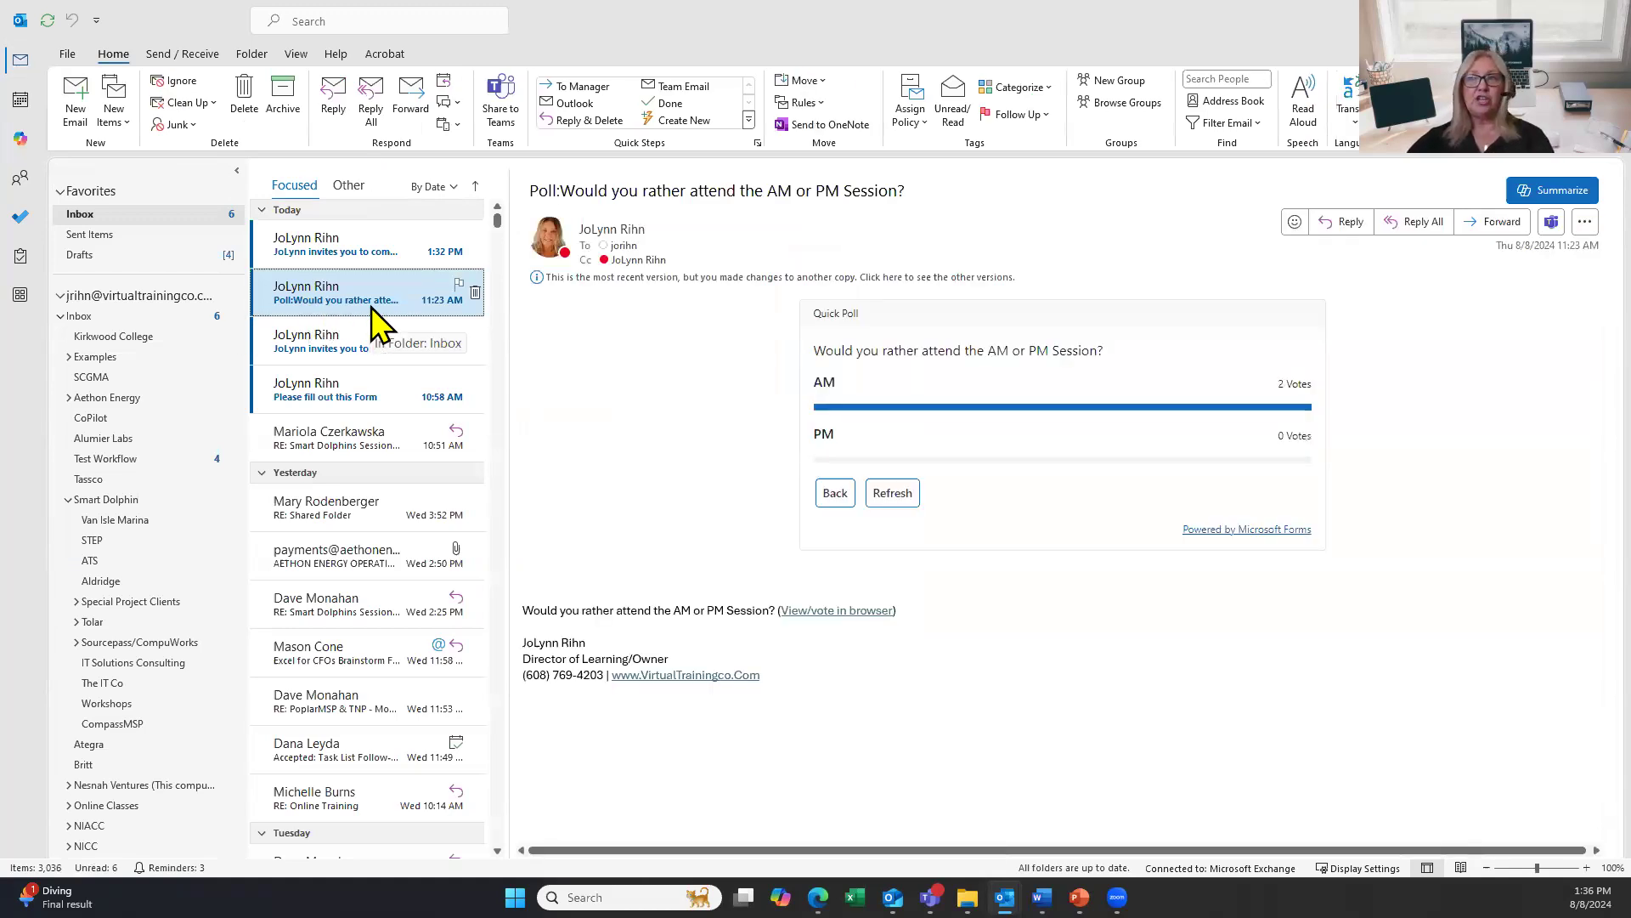
Open the top 'invites you to complete' Purchase Order Form email in the Inbox.
left_click(364, 257)
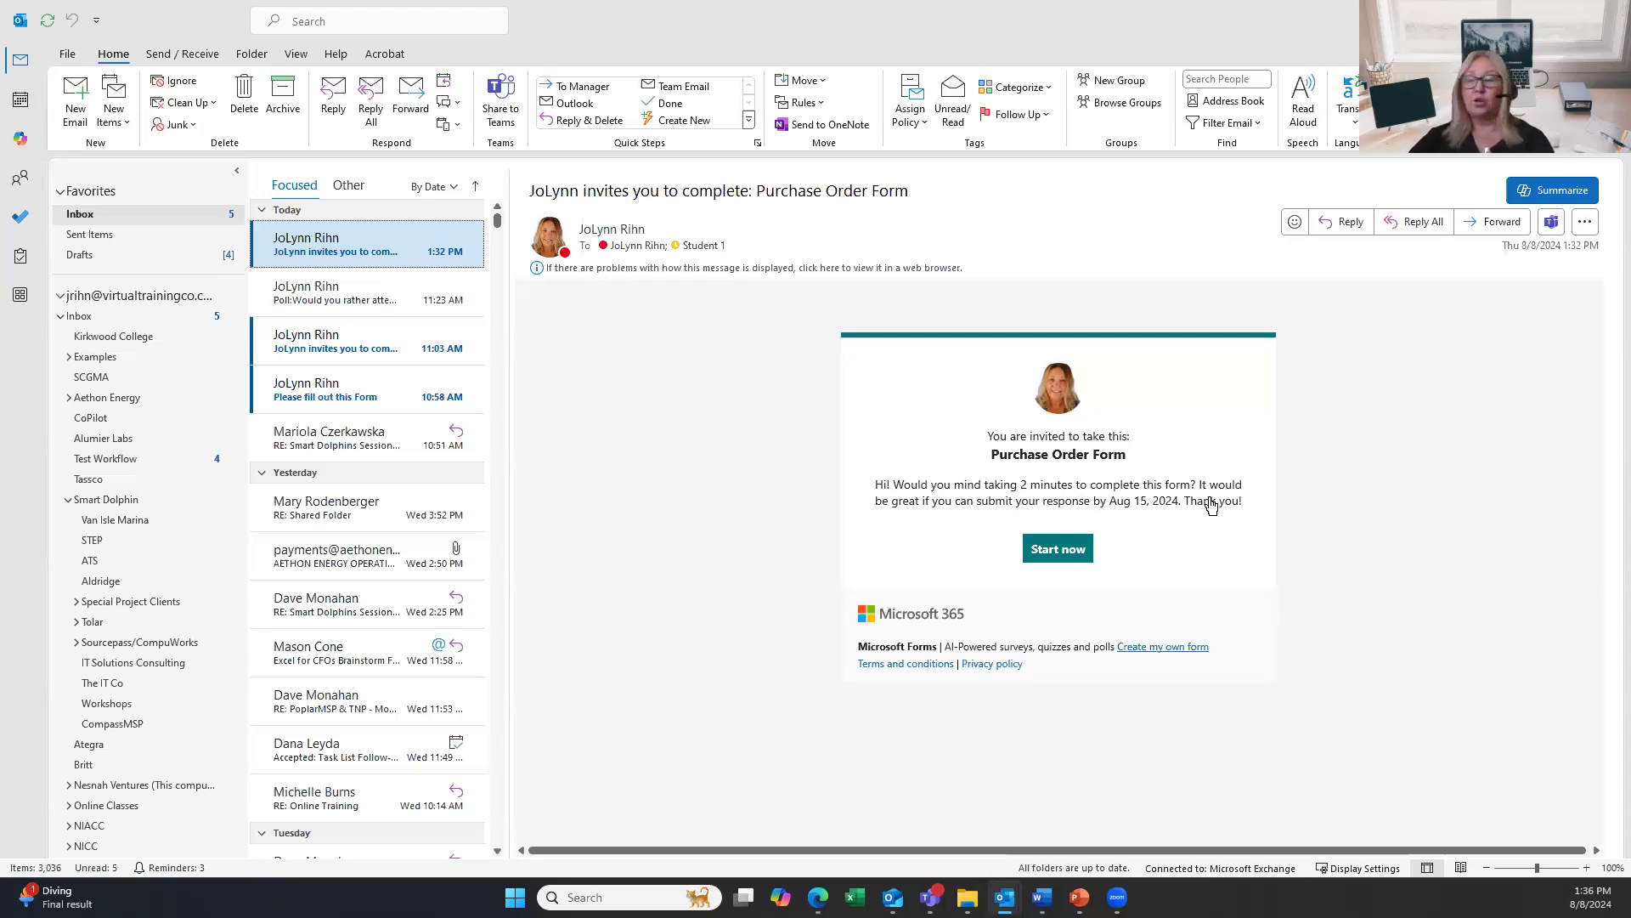
Launch the Purchase Order Form from the email's Start now link and bring up its Edge window.
left_click(1056, 559)
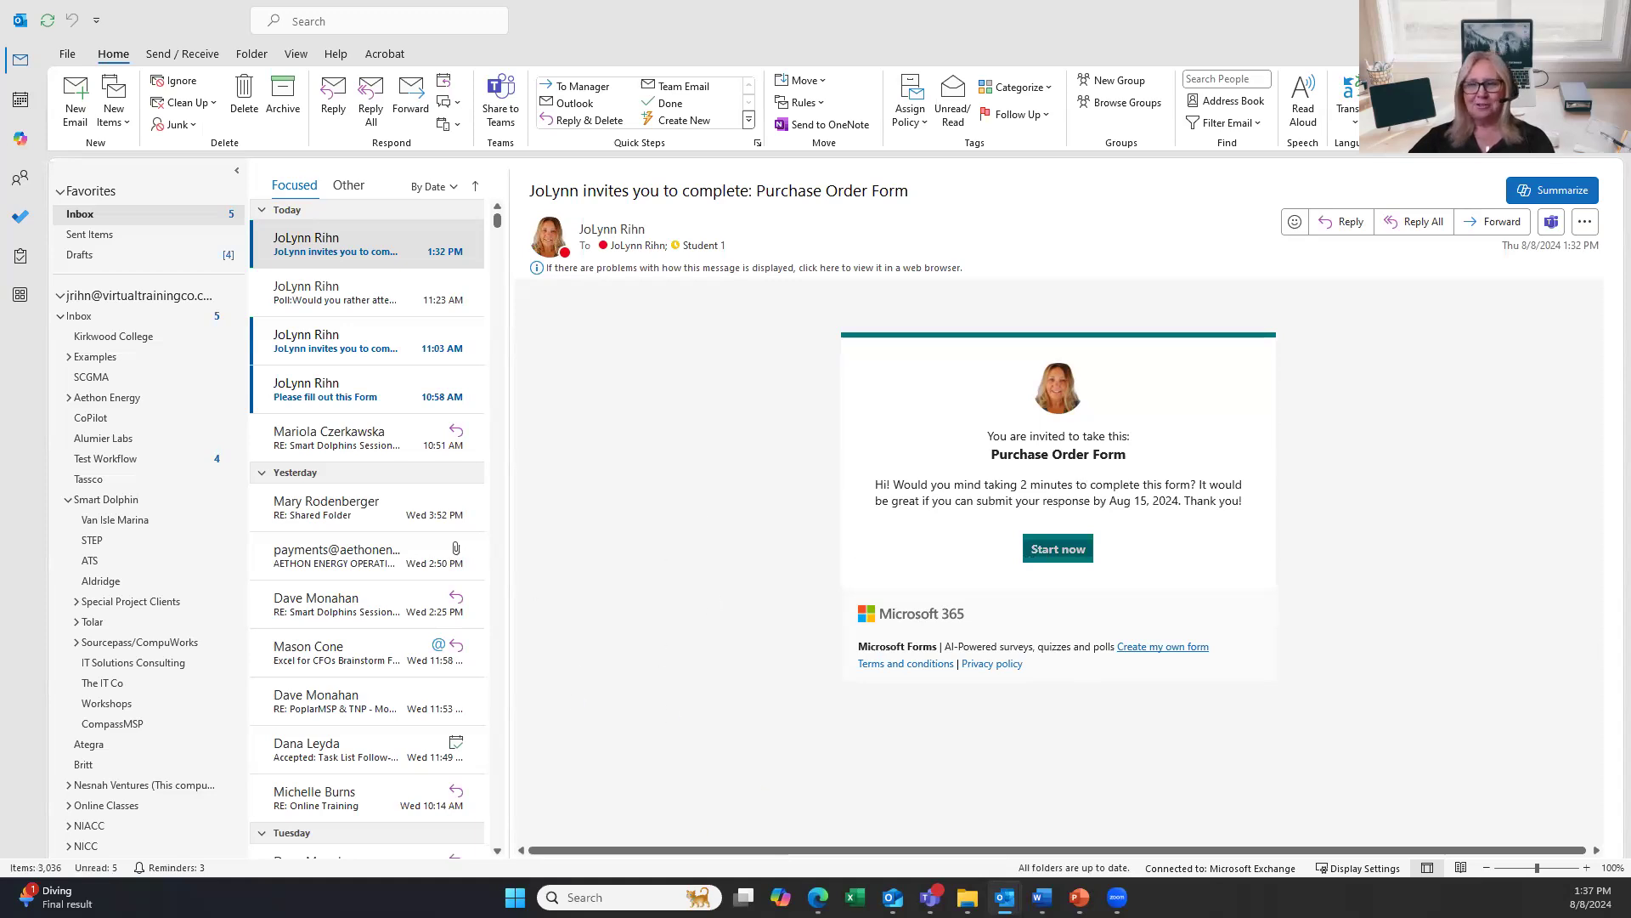
mouse_move(817, 898)
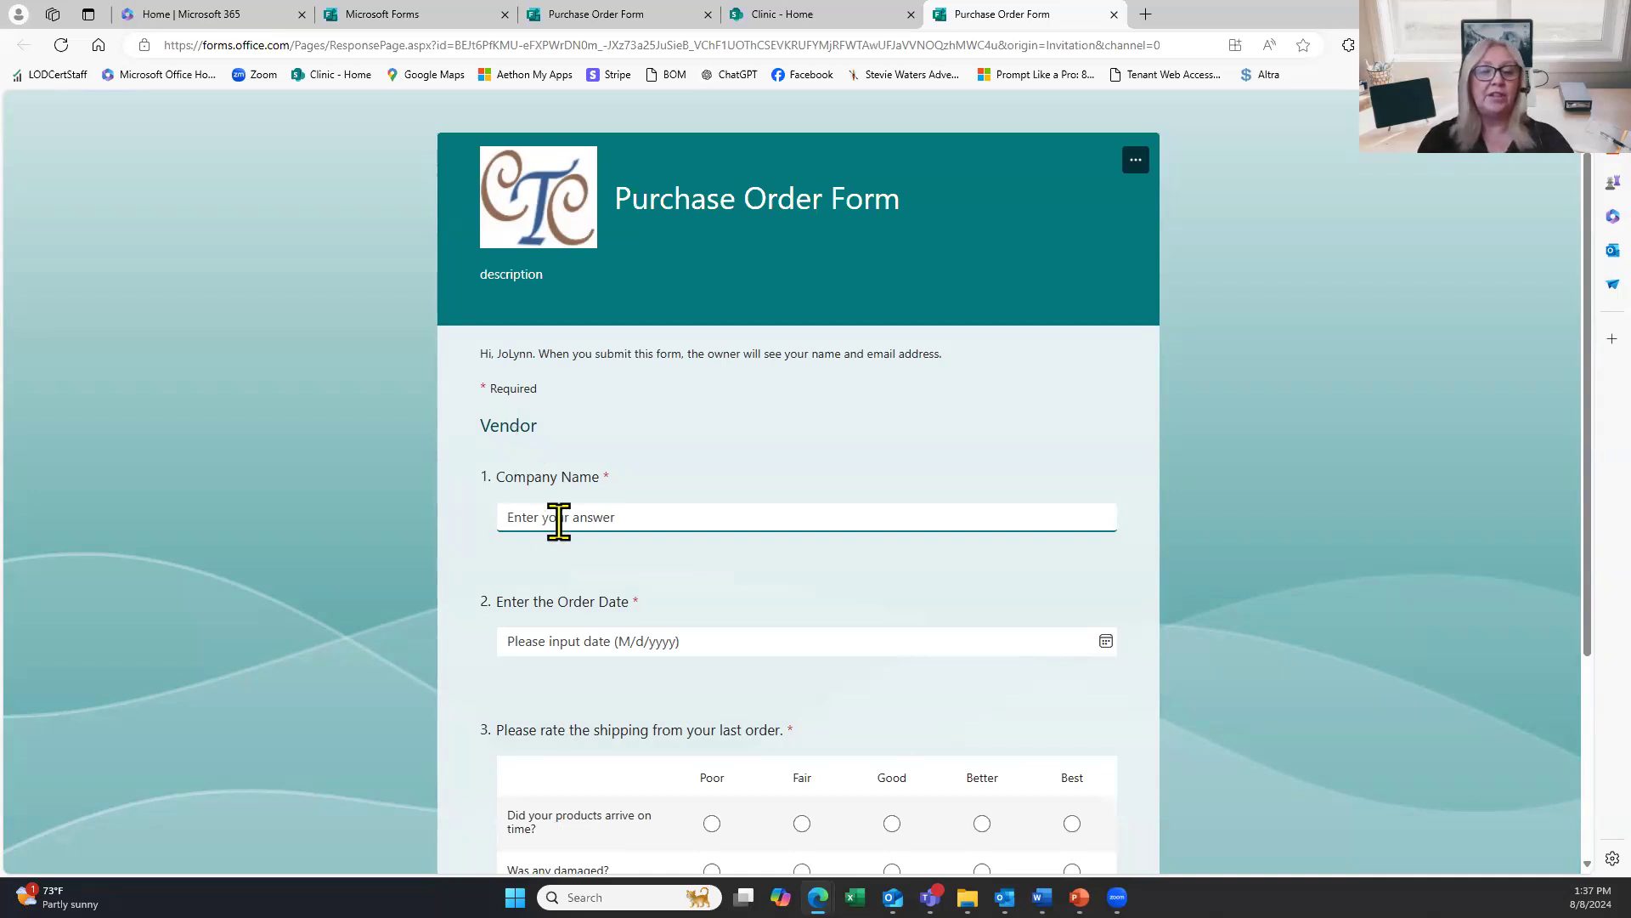
Enter 'ABC Company' as the company name and 8/12/2024 as the order date.
type("ABC Ca")
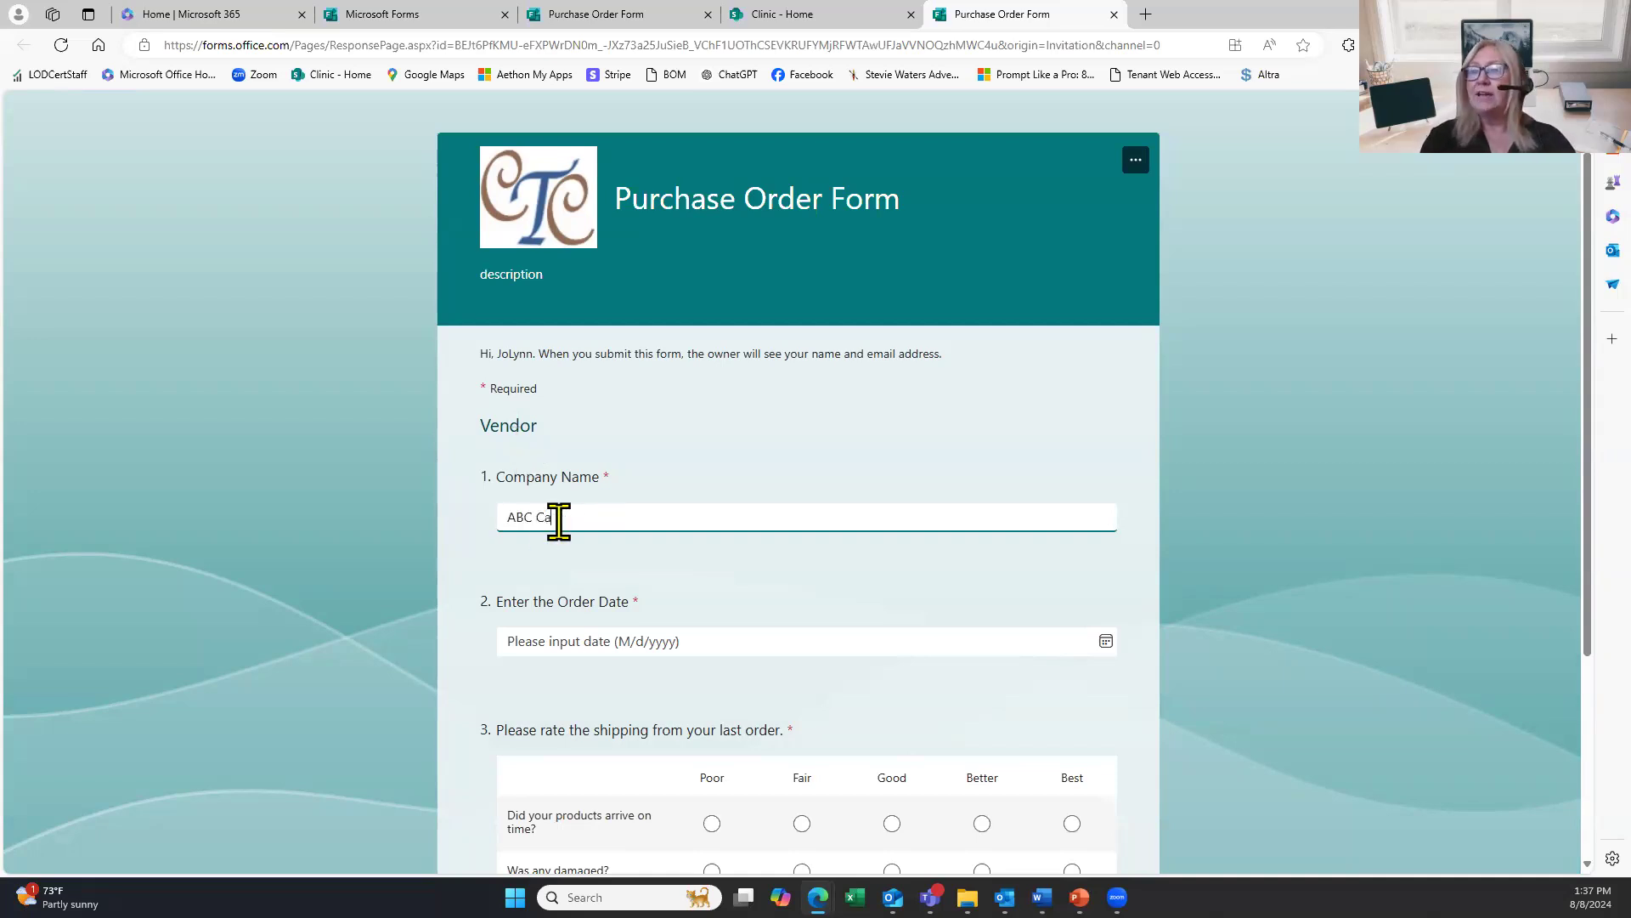
key("BackSpace")
type("ompany")
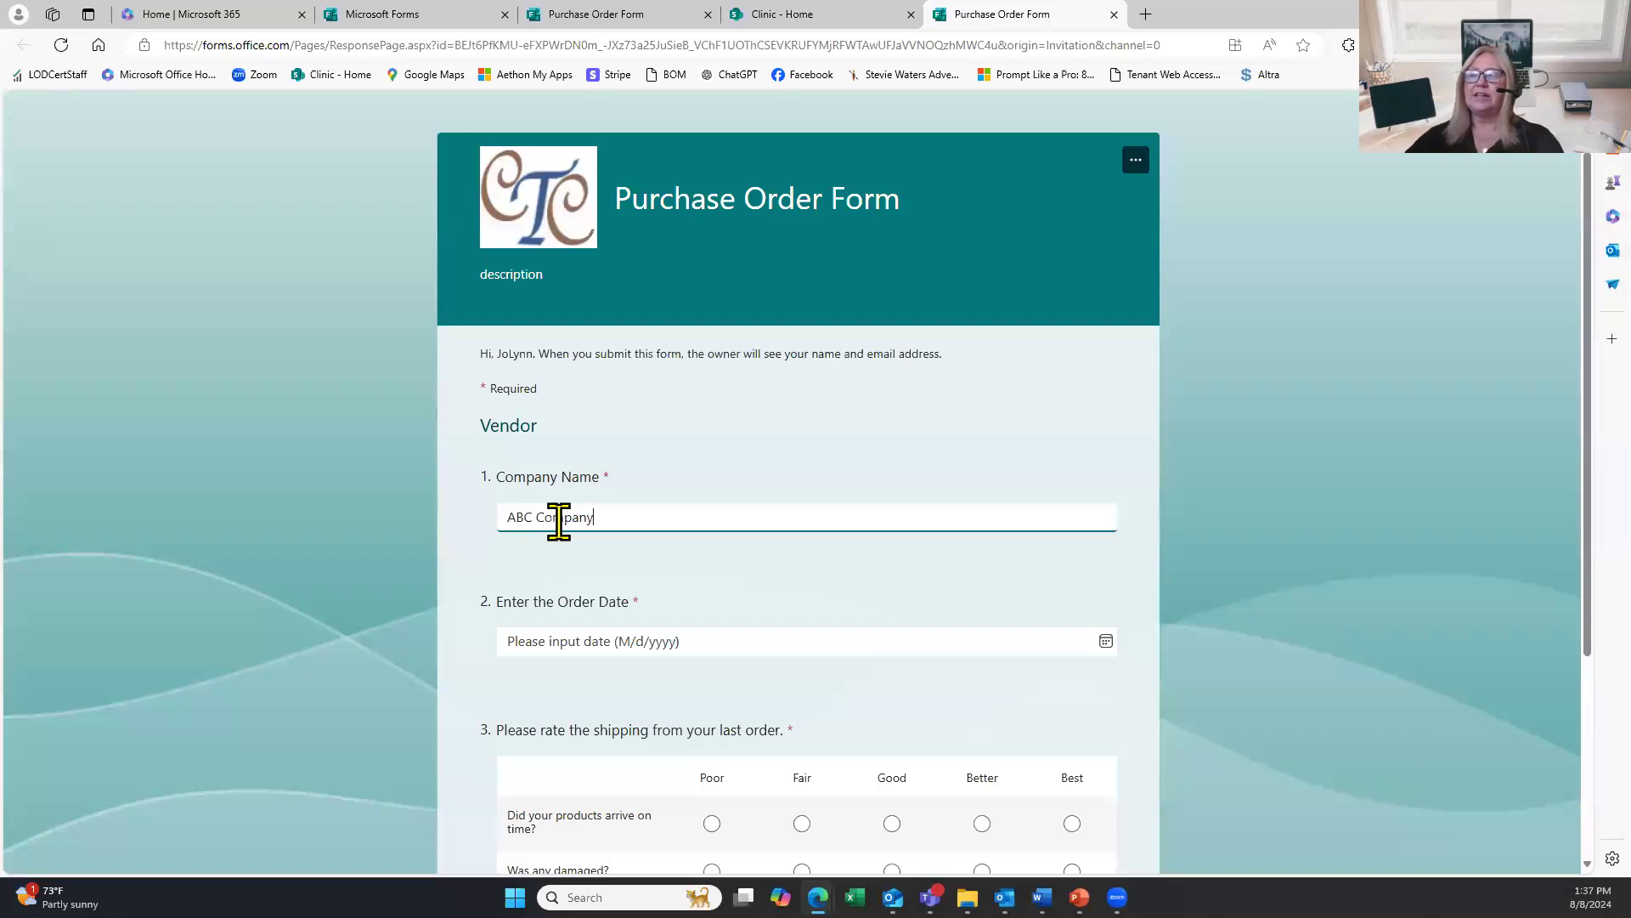
left_click(601, 649)
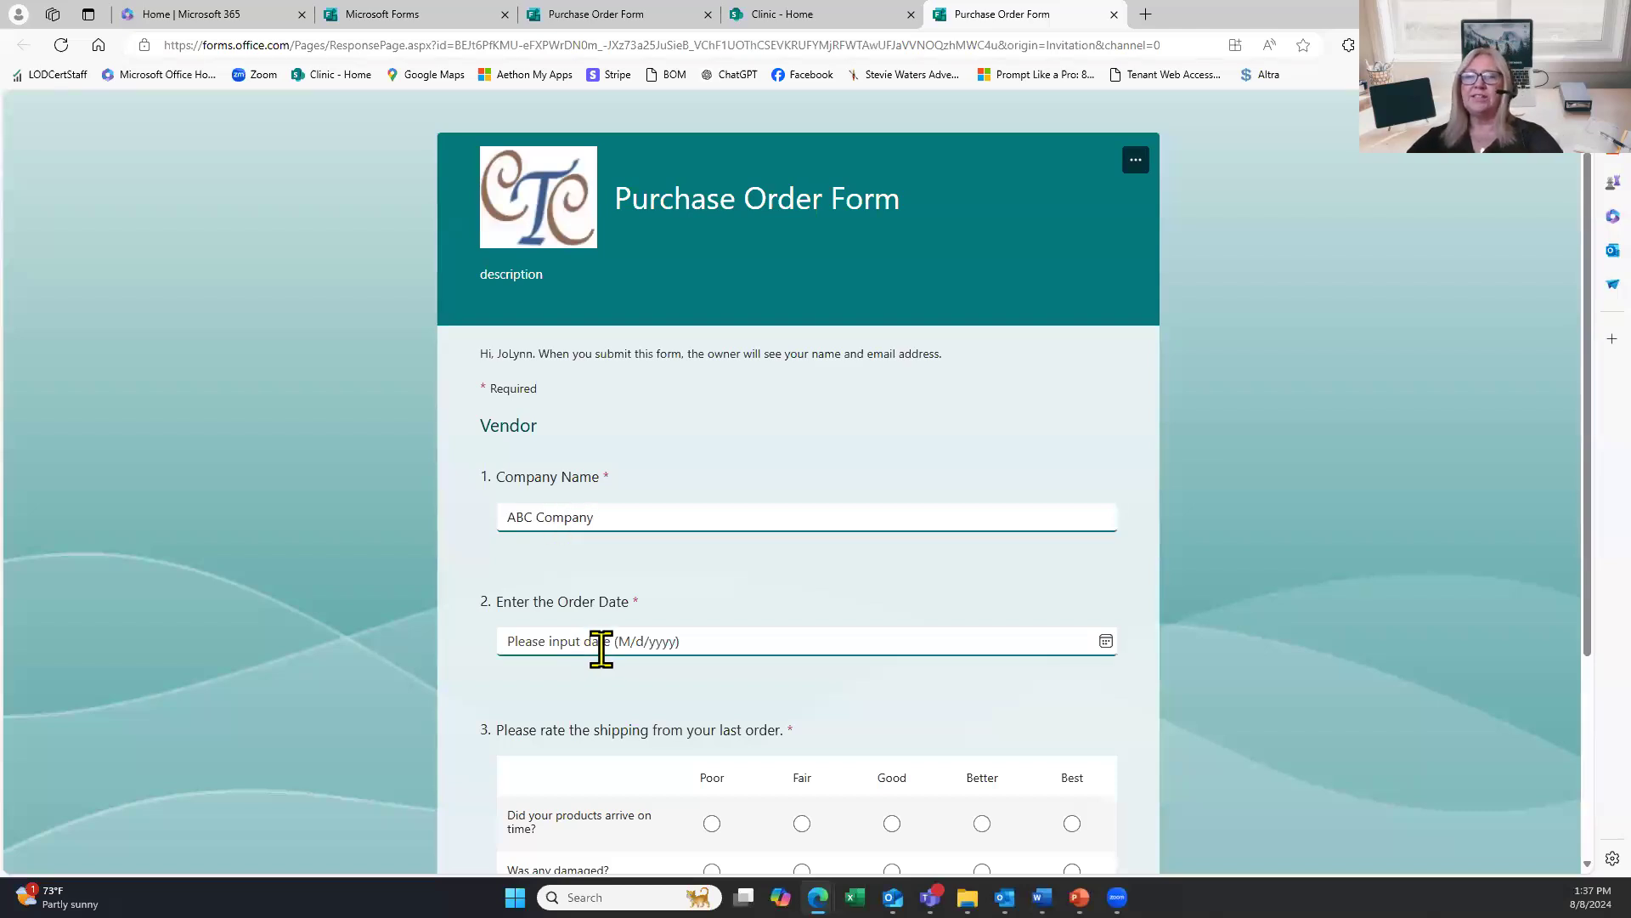
left_click(602, 646)
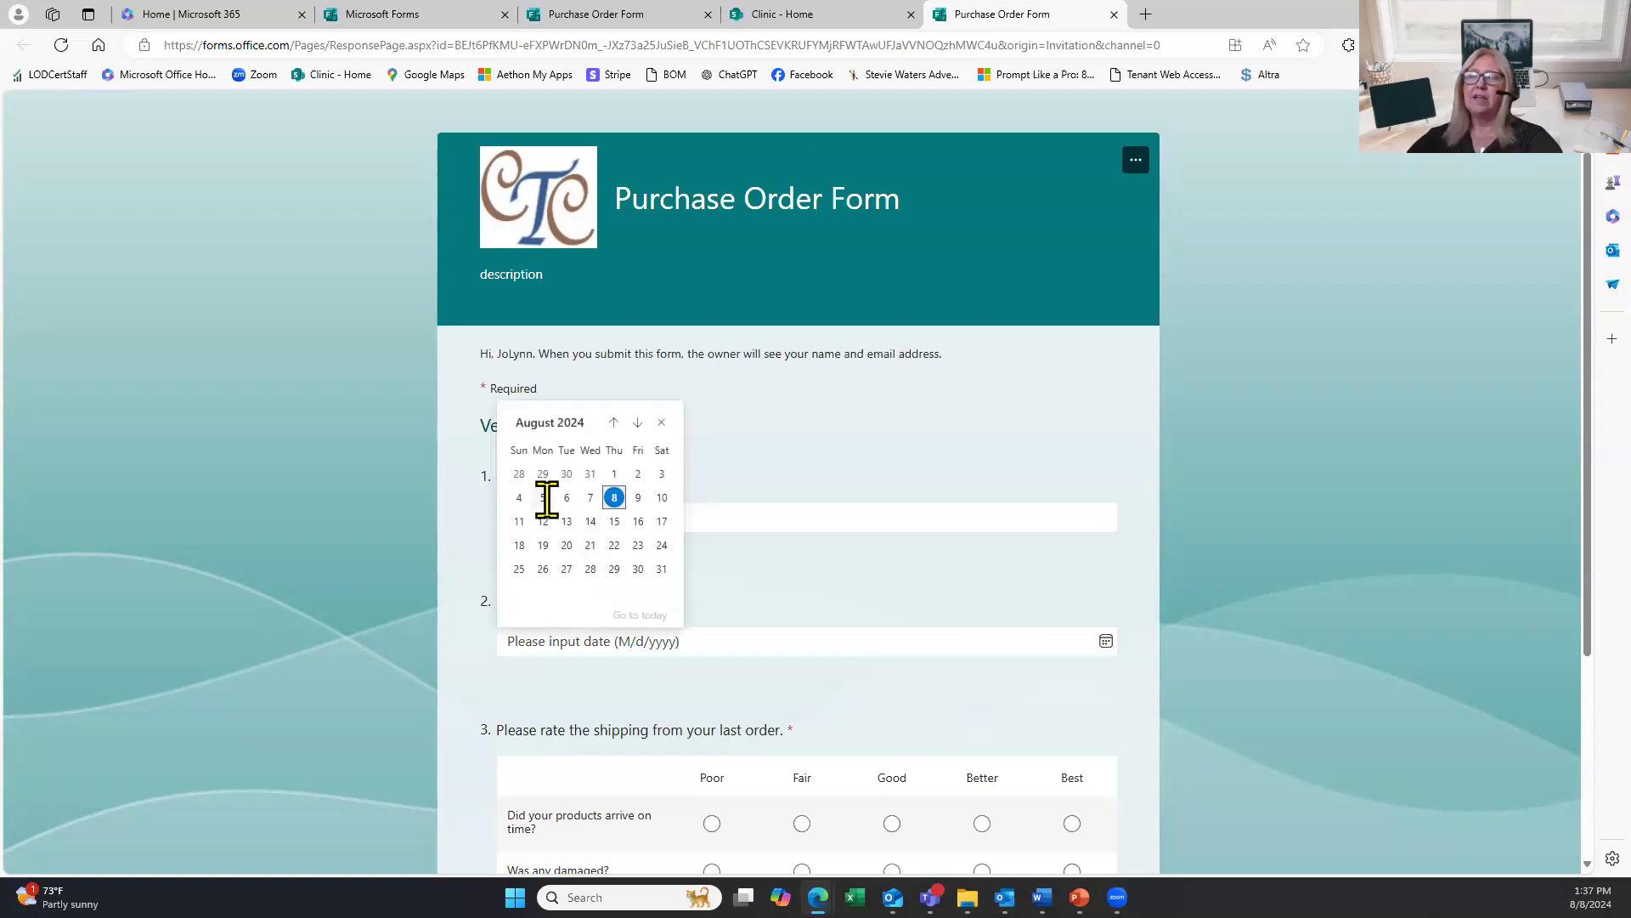
left_click(541, 525)
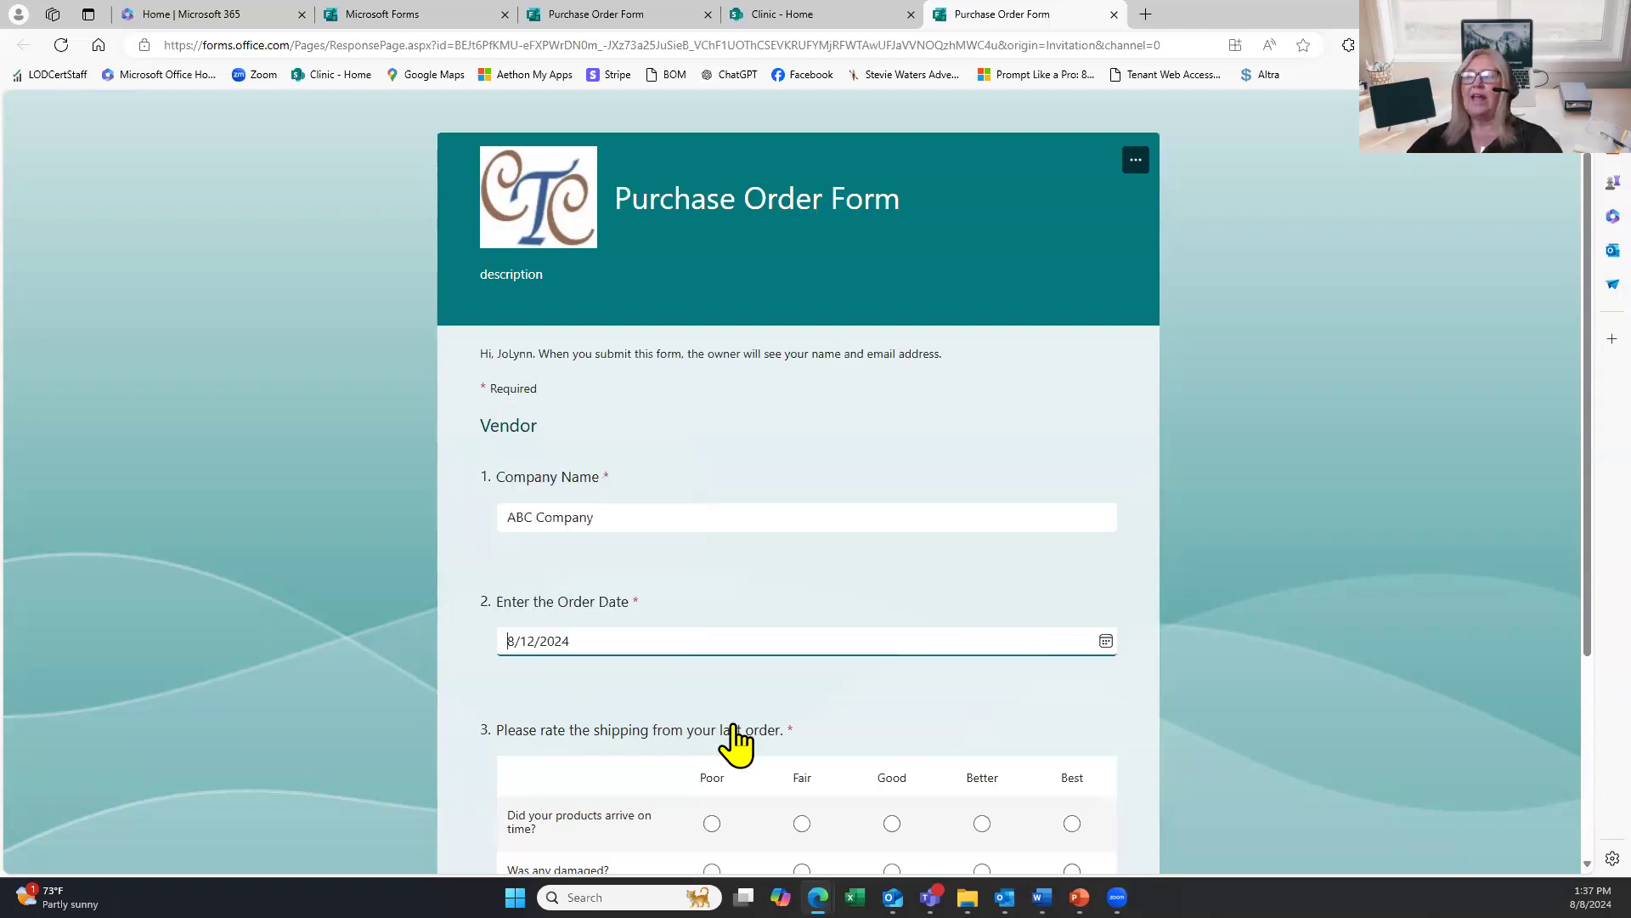
Rate on-time arrival as Good and damage as Better, then continue to Shipping Information.
scroll(732, 722, "down", 2)
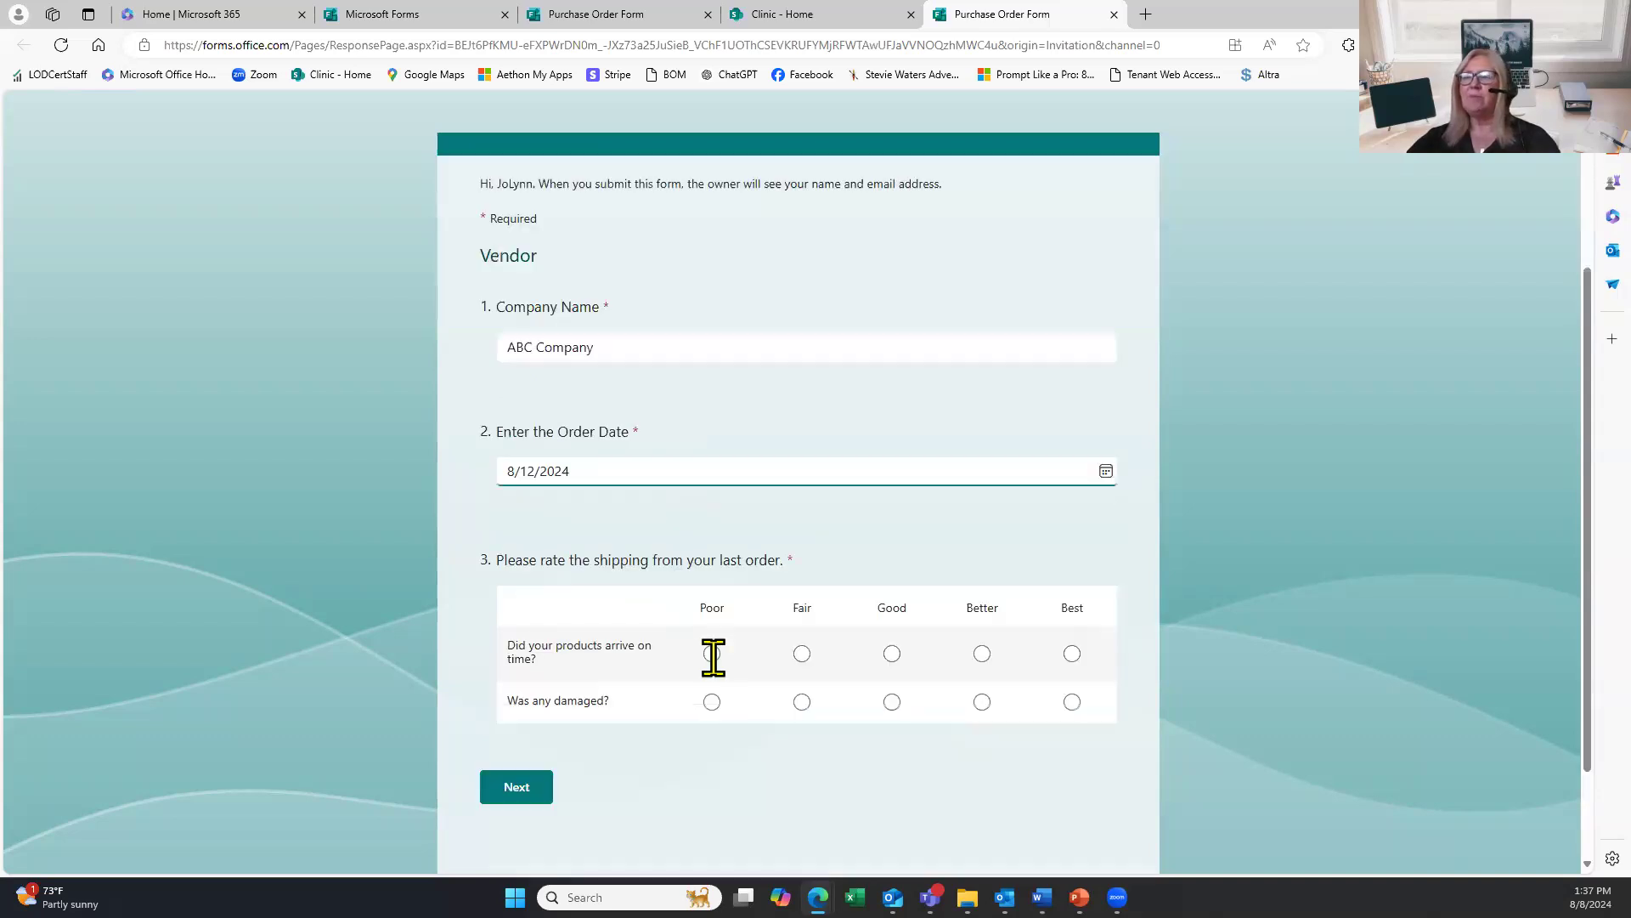
left_click(893, 653)
left_click(982, 702)
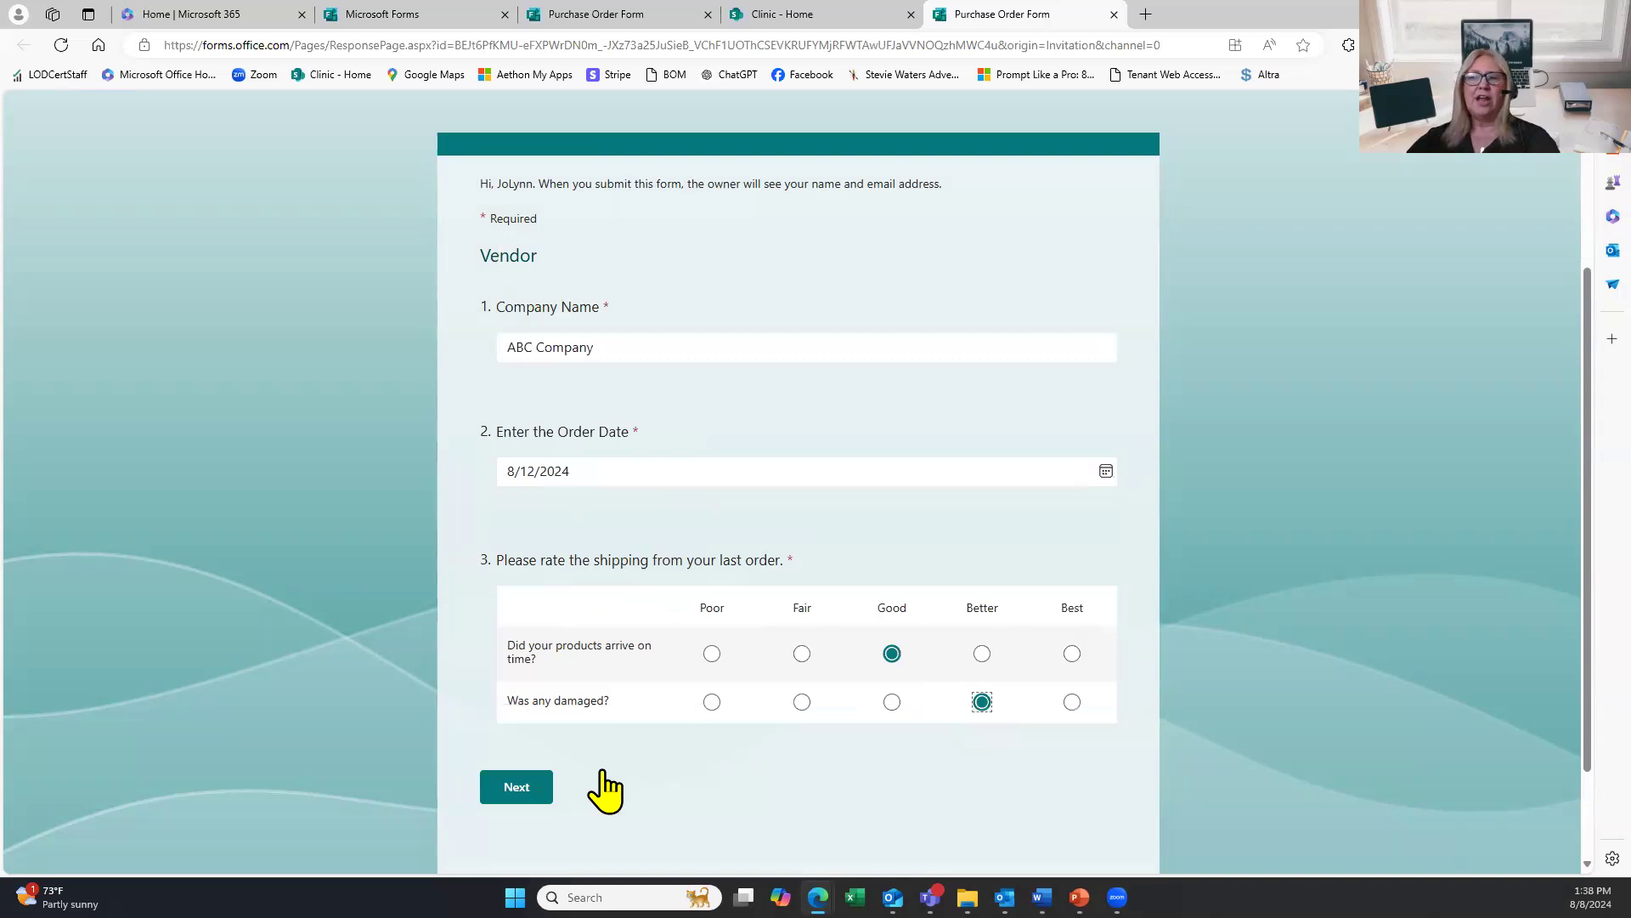
left_click(546, 784)
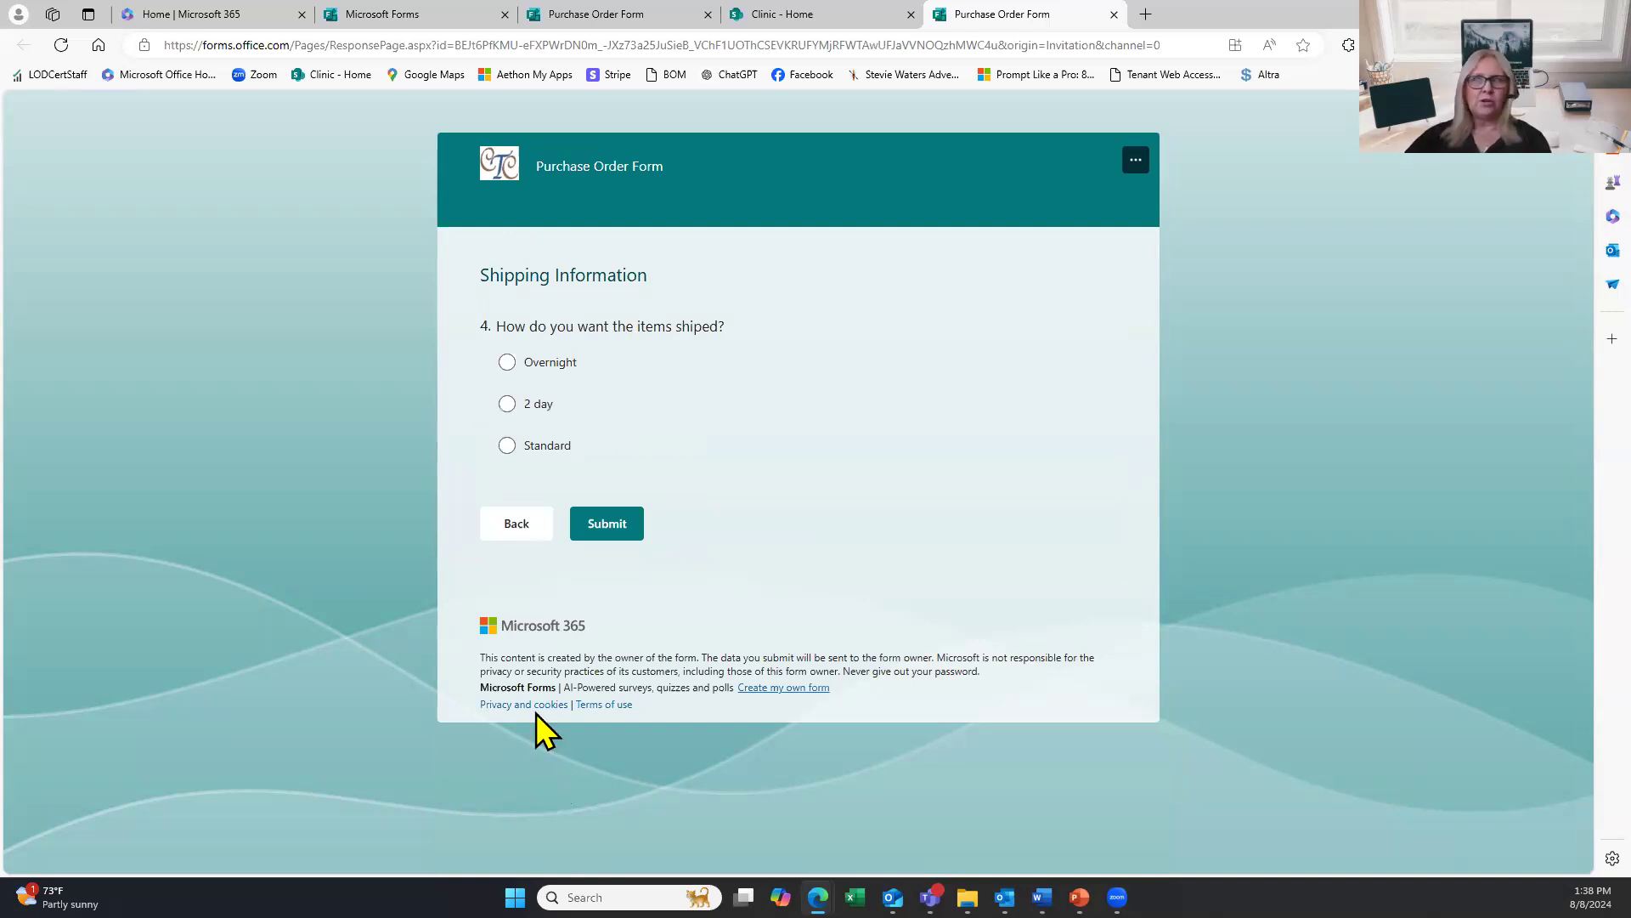
Choose 2 day shipping, submit the purchase order response, and close the form page.
left_click(507, 406)
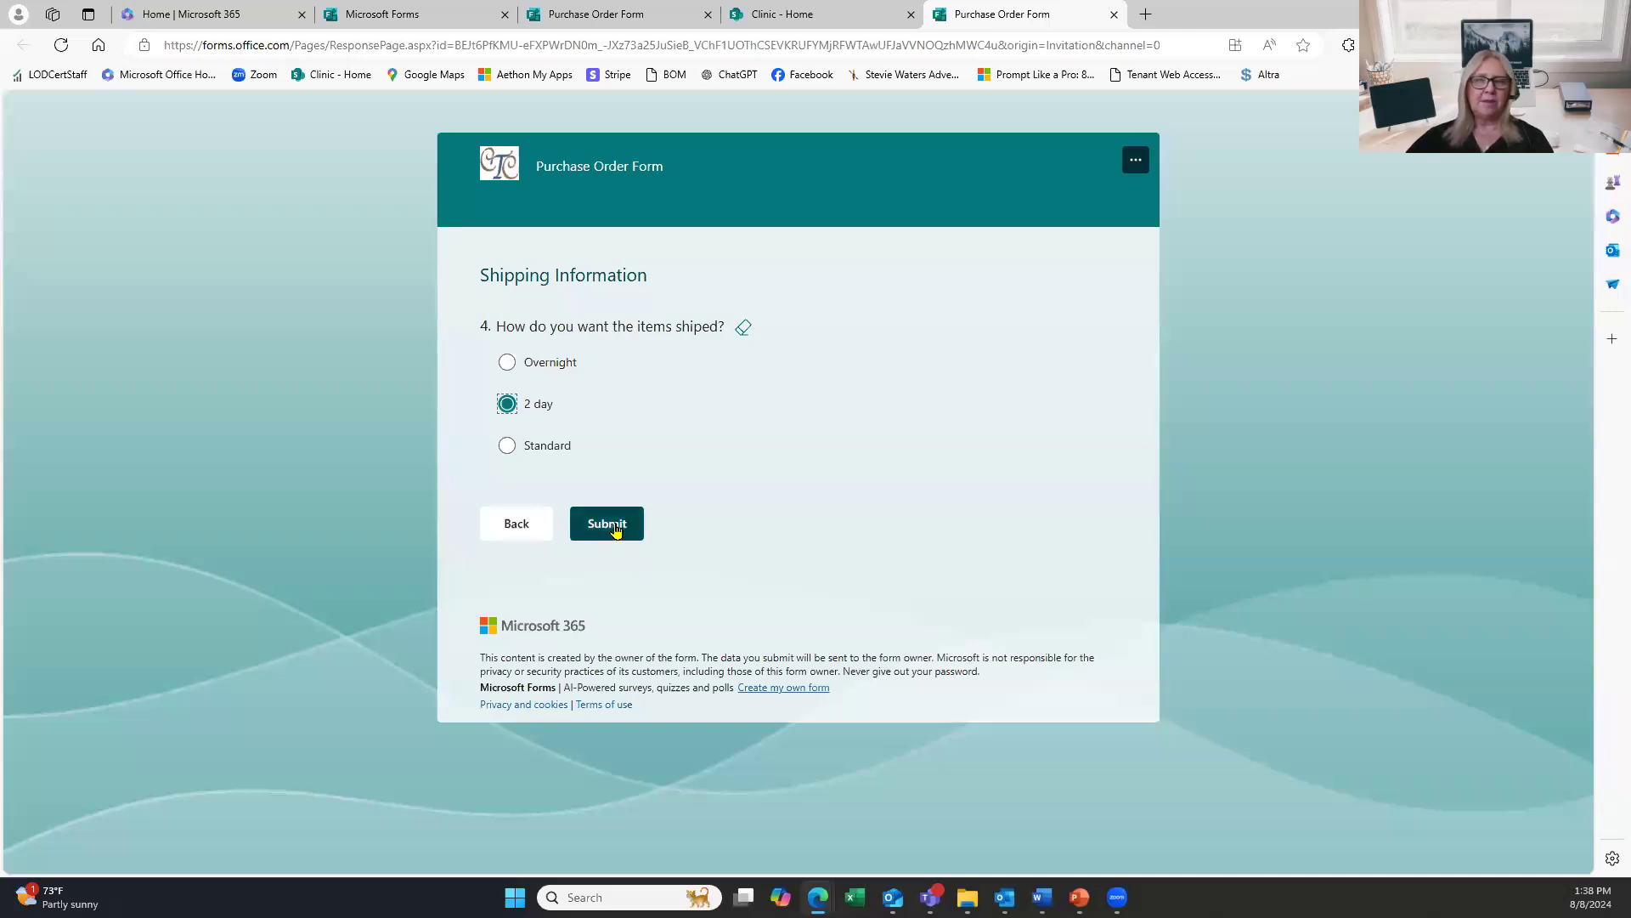
left_click(616, 530)
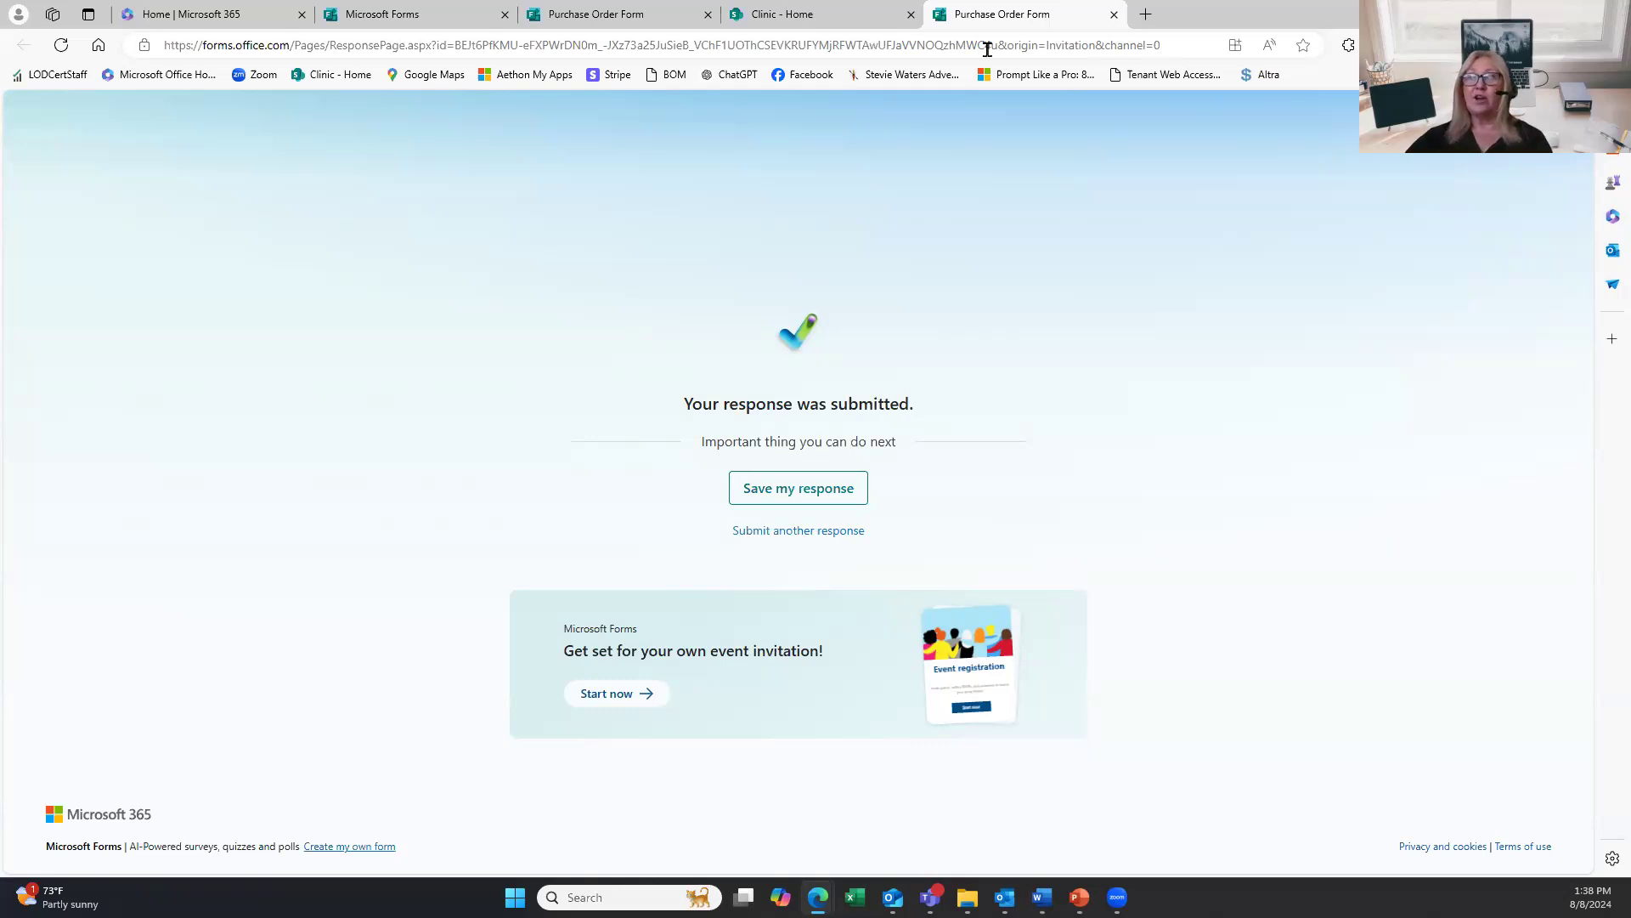
left_click(1114, 14)
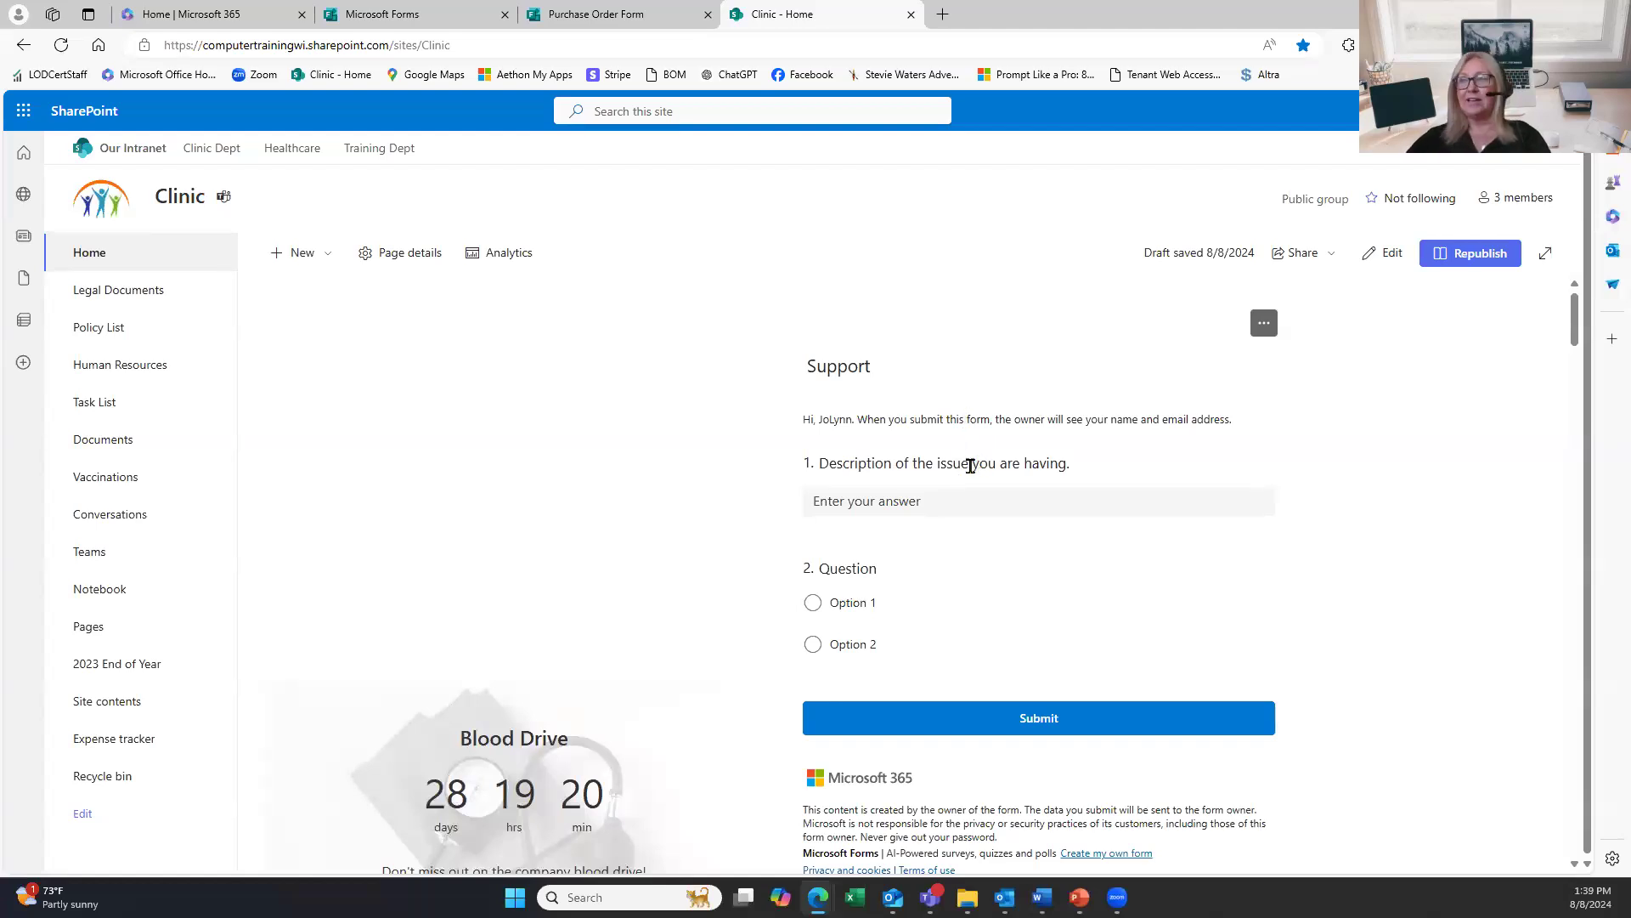
Describe the issue as 'Outlook keeps locking up', pick Option 1, and submit the Support form.
left_click(991, 493)
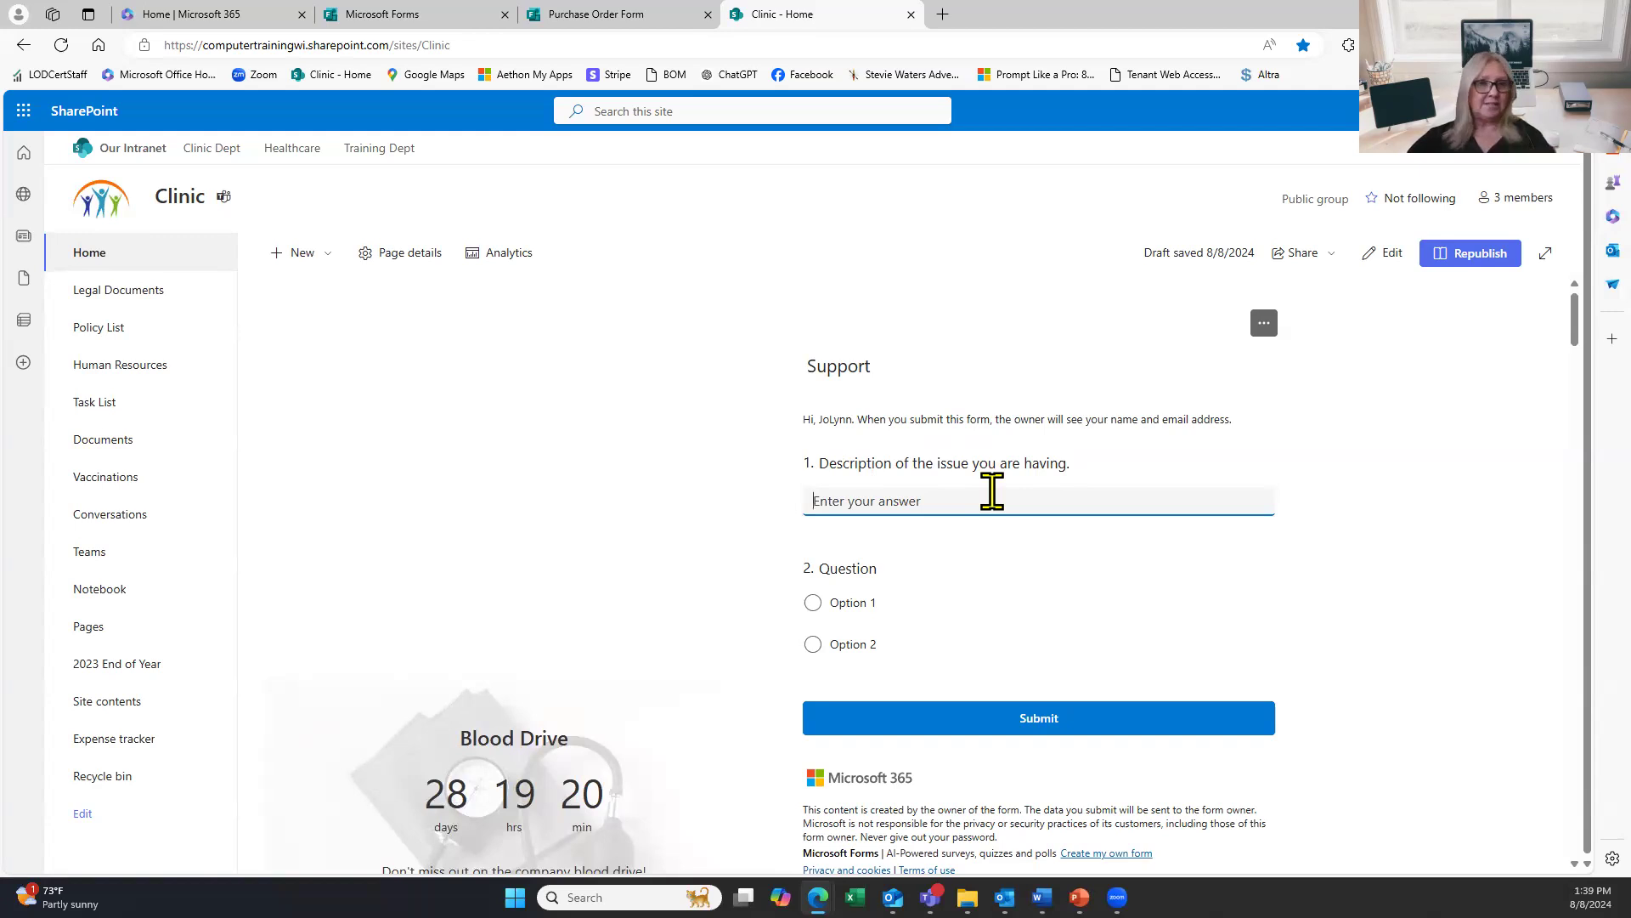
type("O")
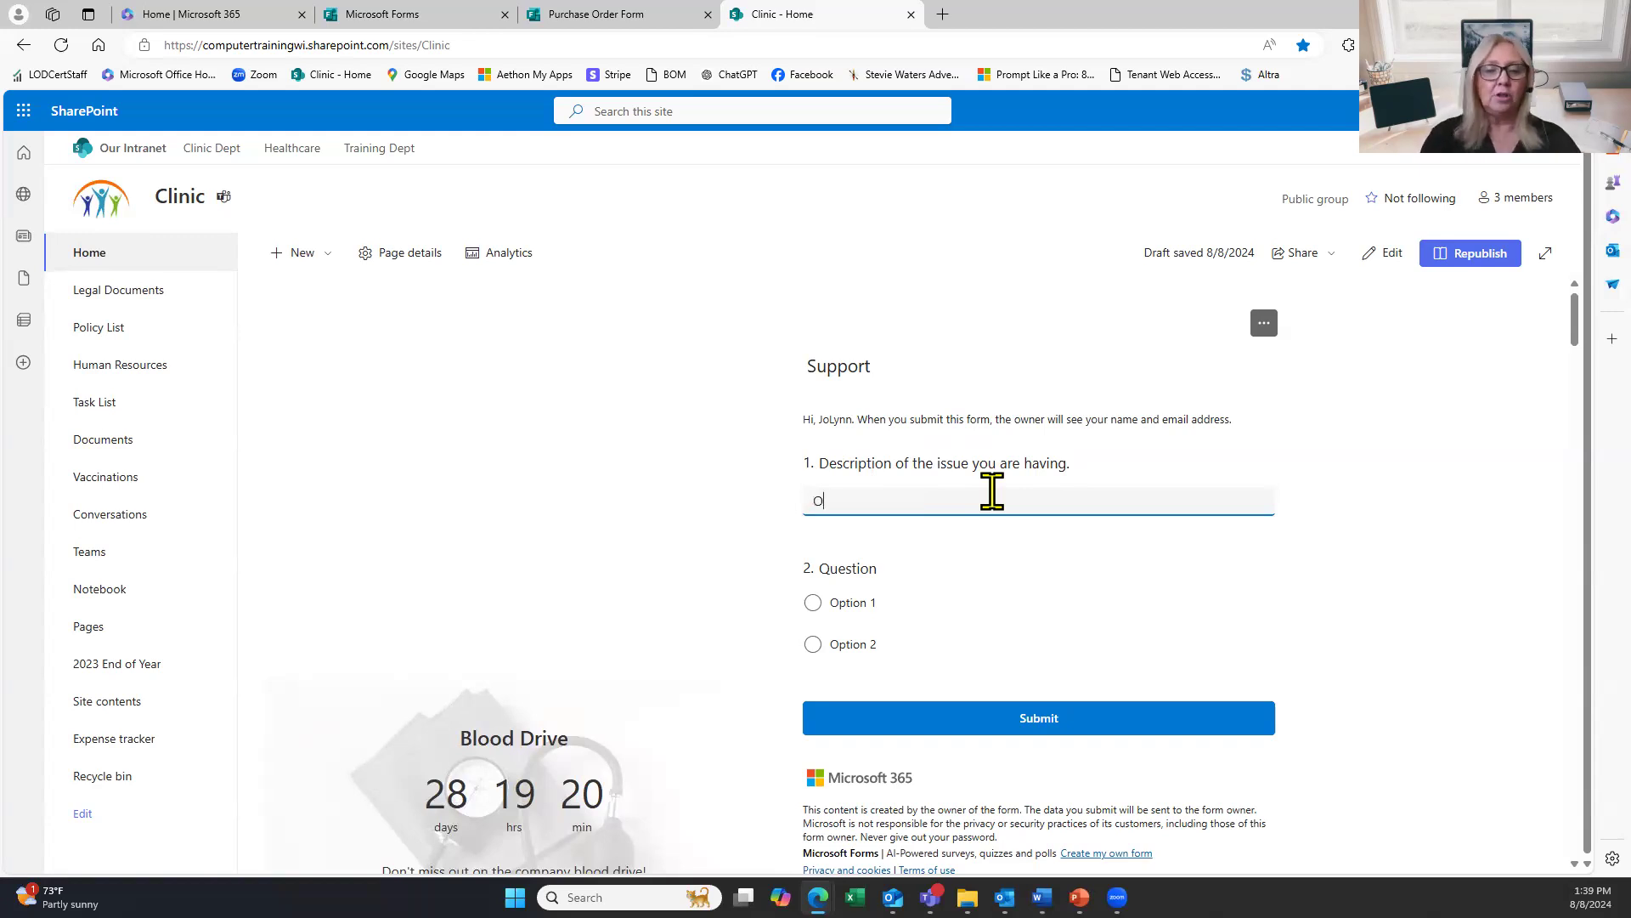
type("utlook kee")
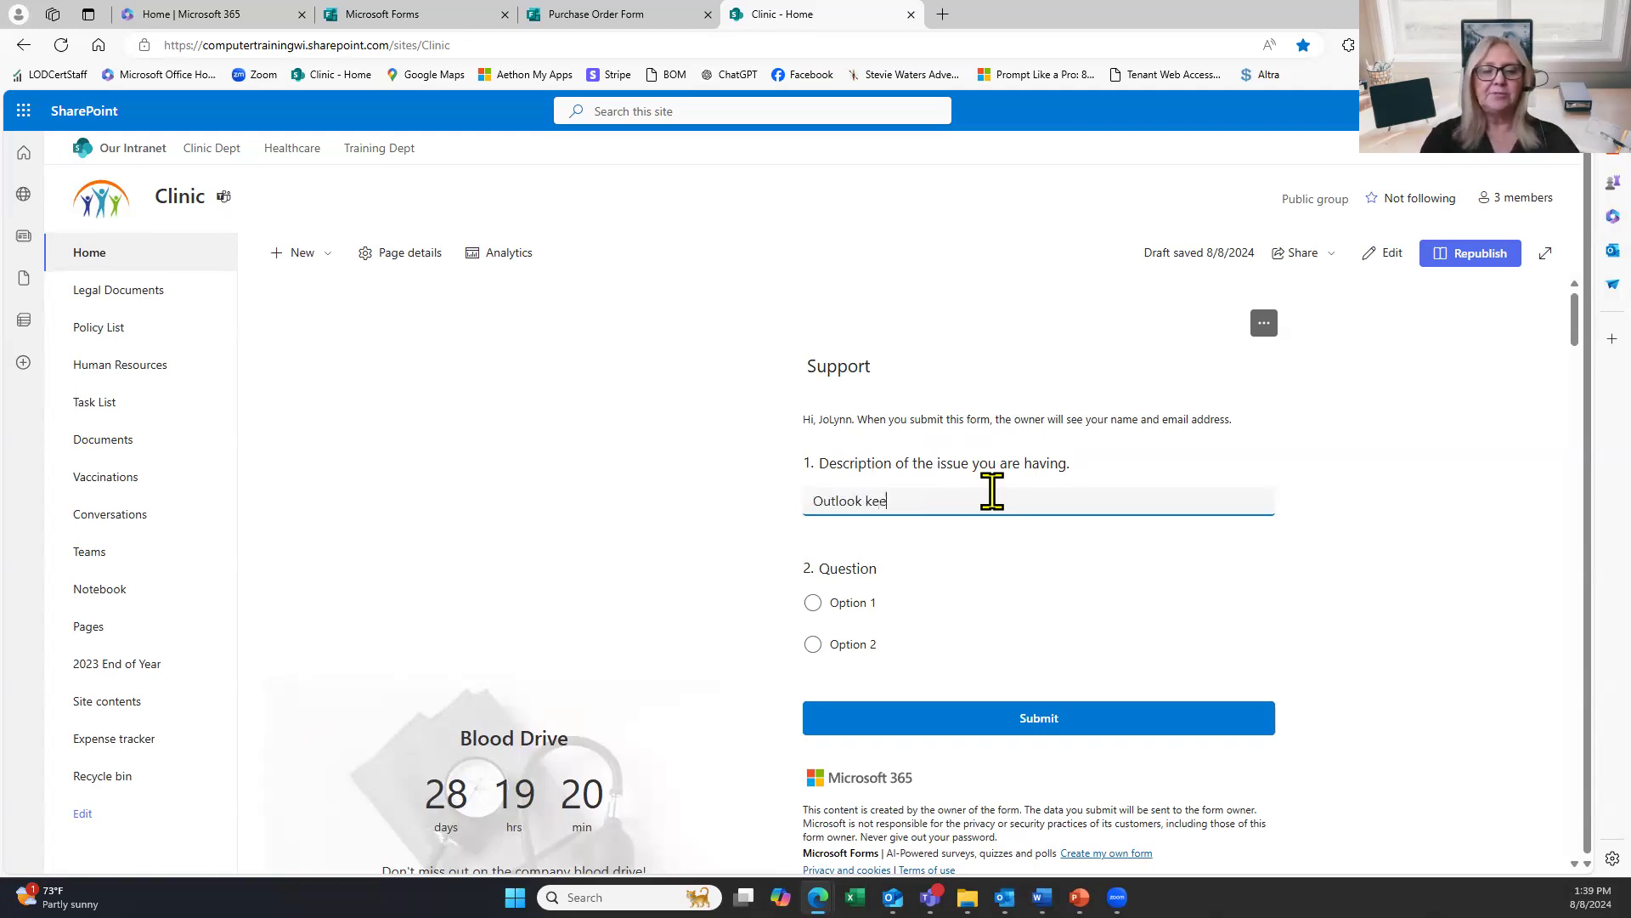
type("ps clicking")
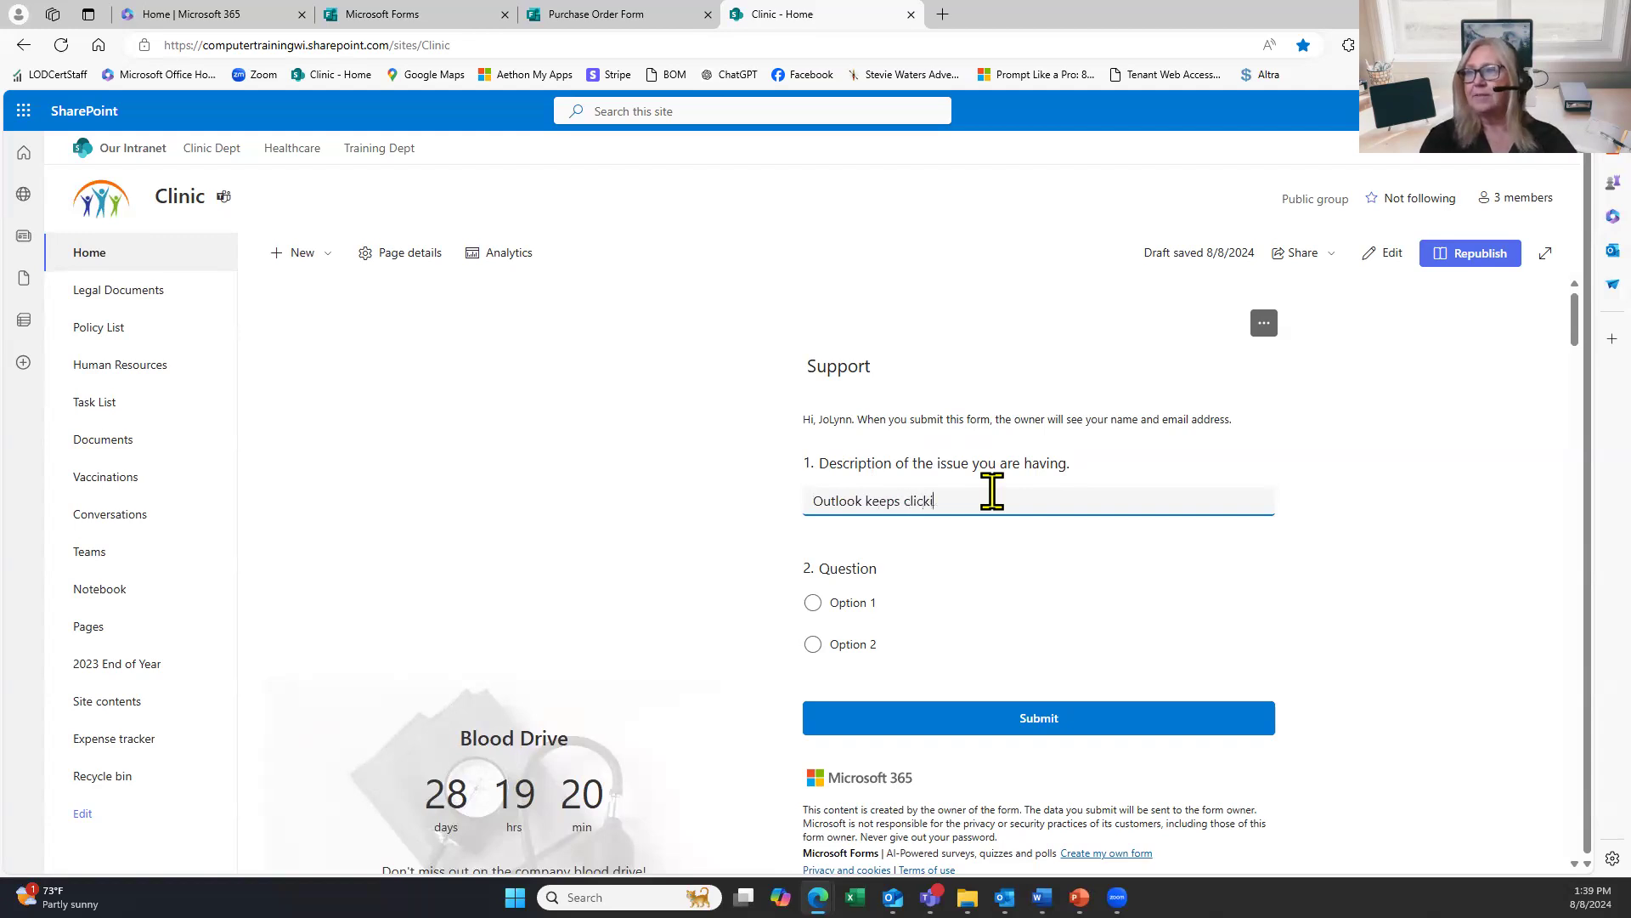
key("BackSpace")
key("BackSpace")
key("BackSpace")
key("BackSpace")
key("BackSpace")
key("BackSpace")
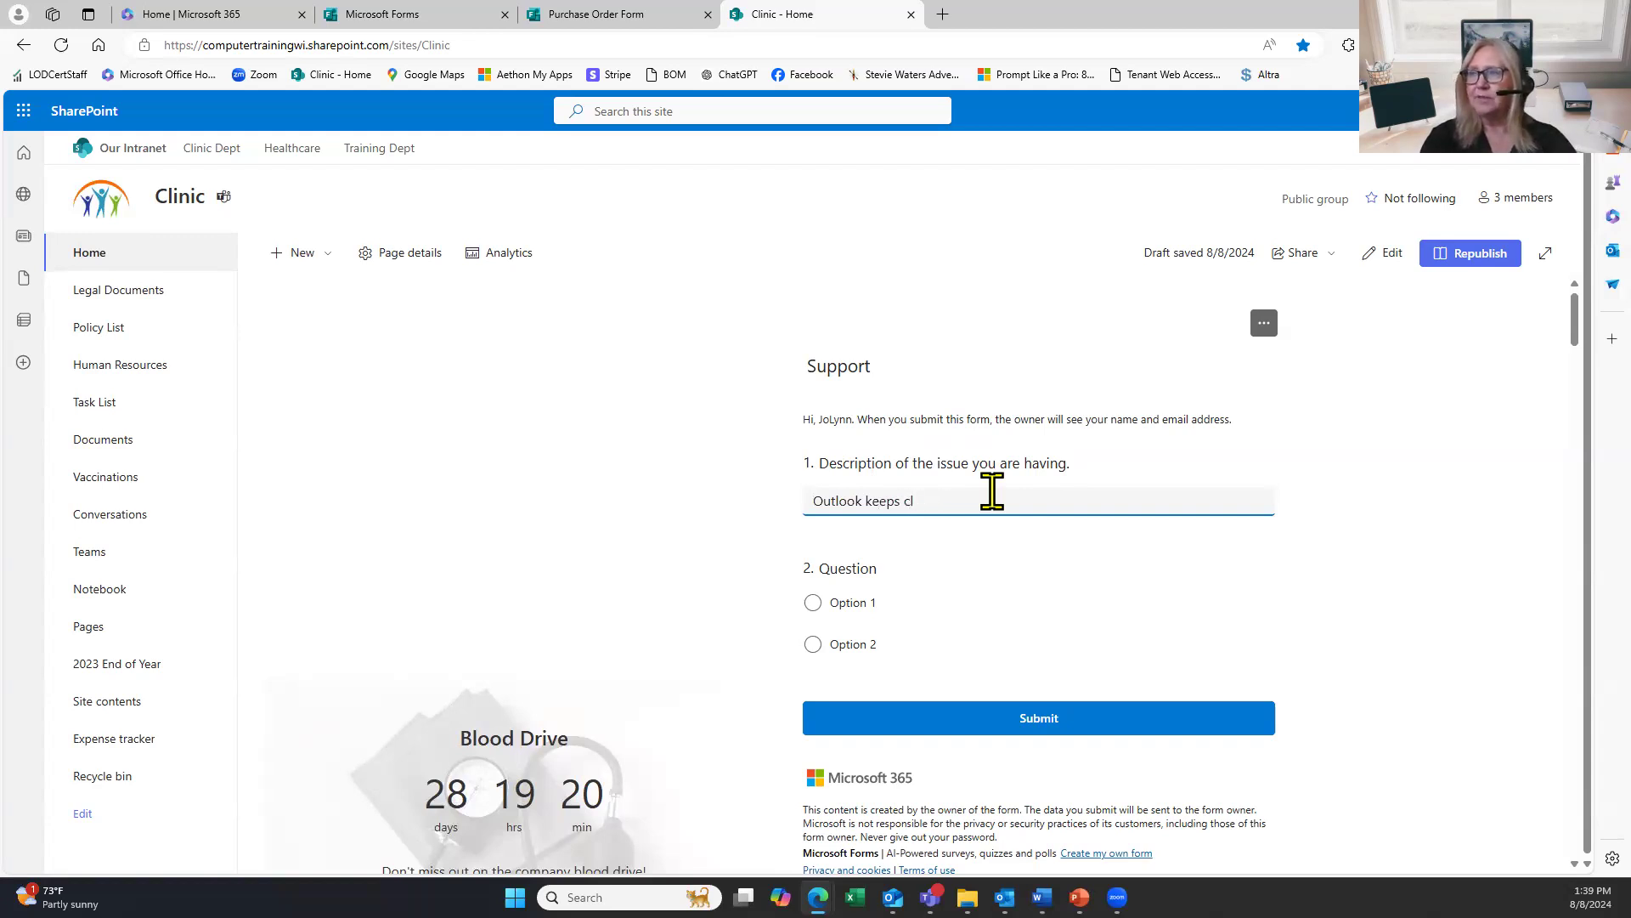
key("BackSpace")
type("locking up")
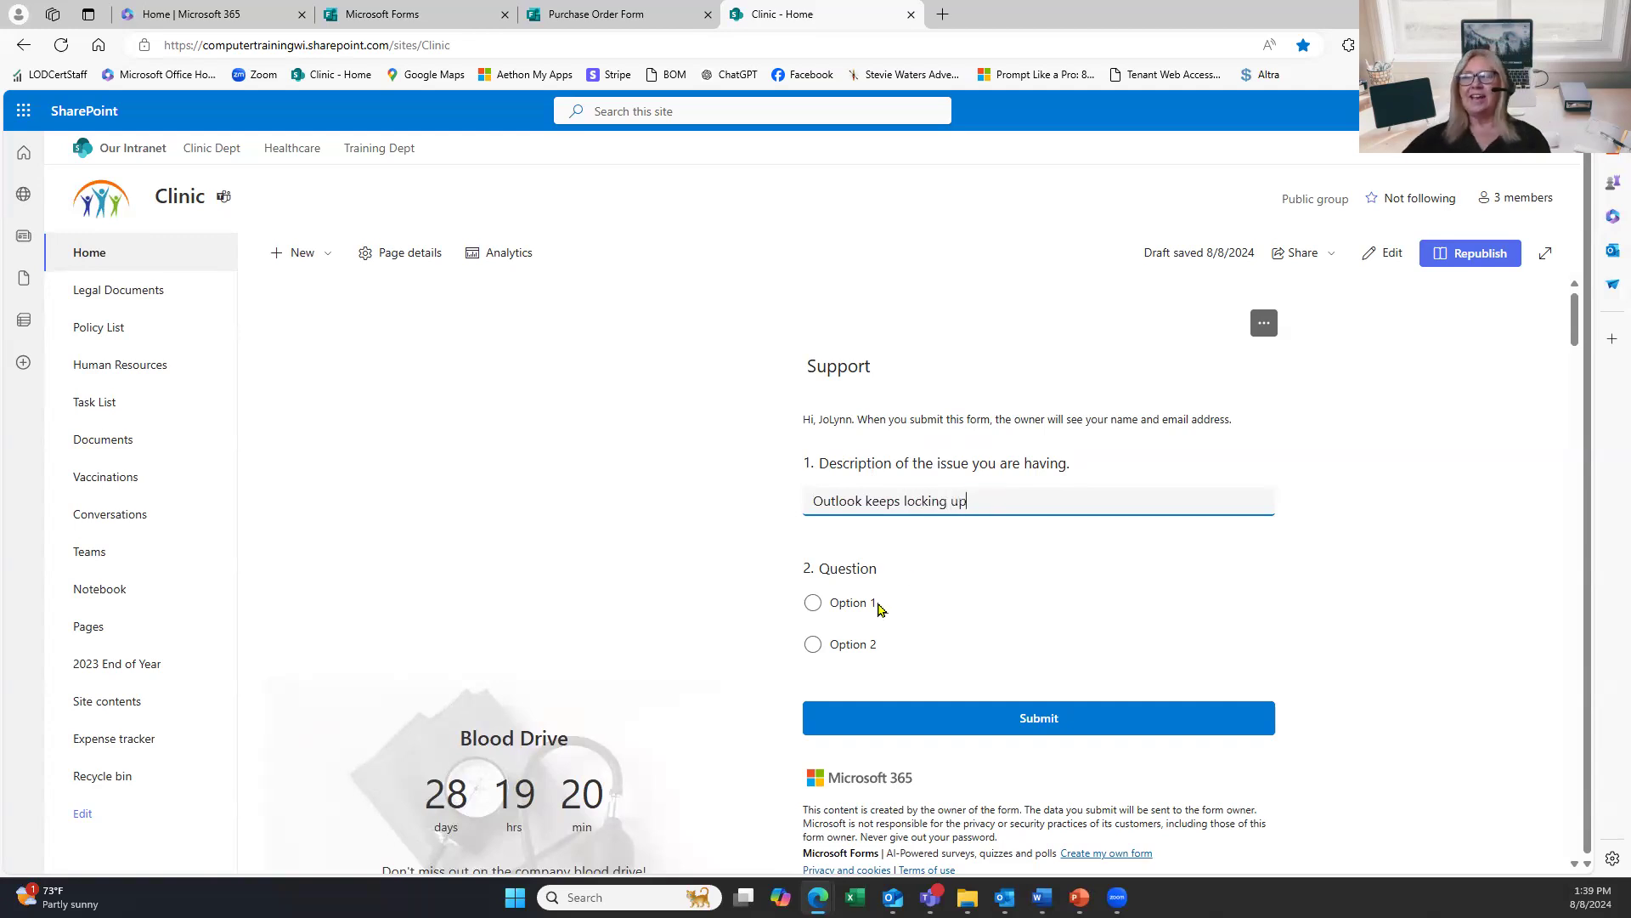
left_click(830, 602)
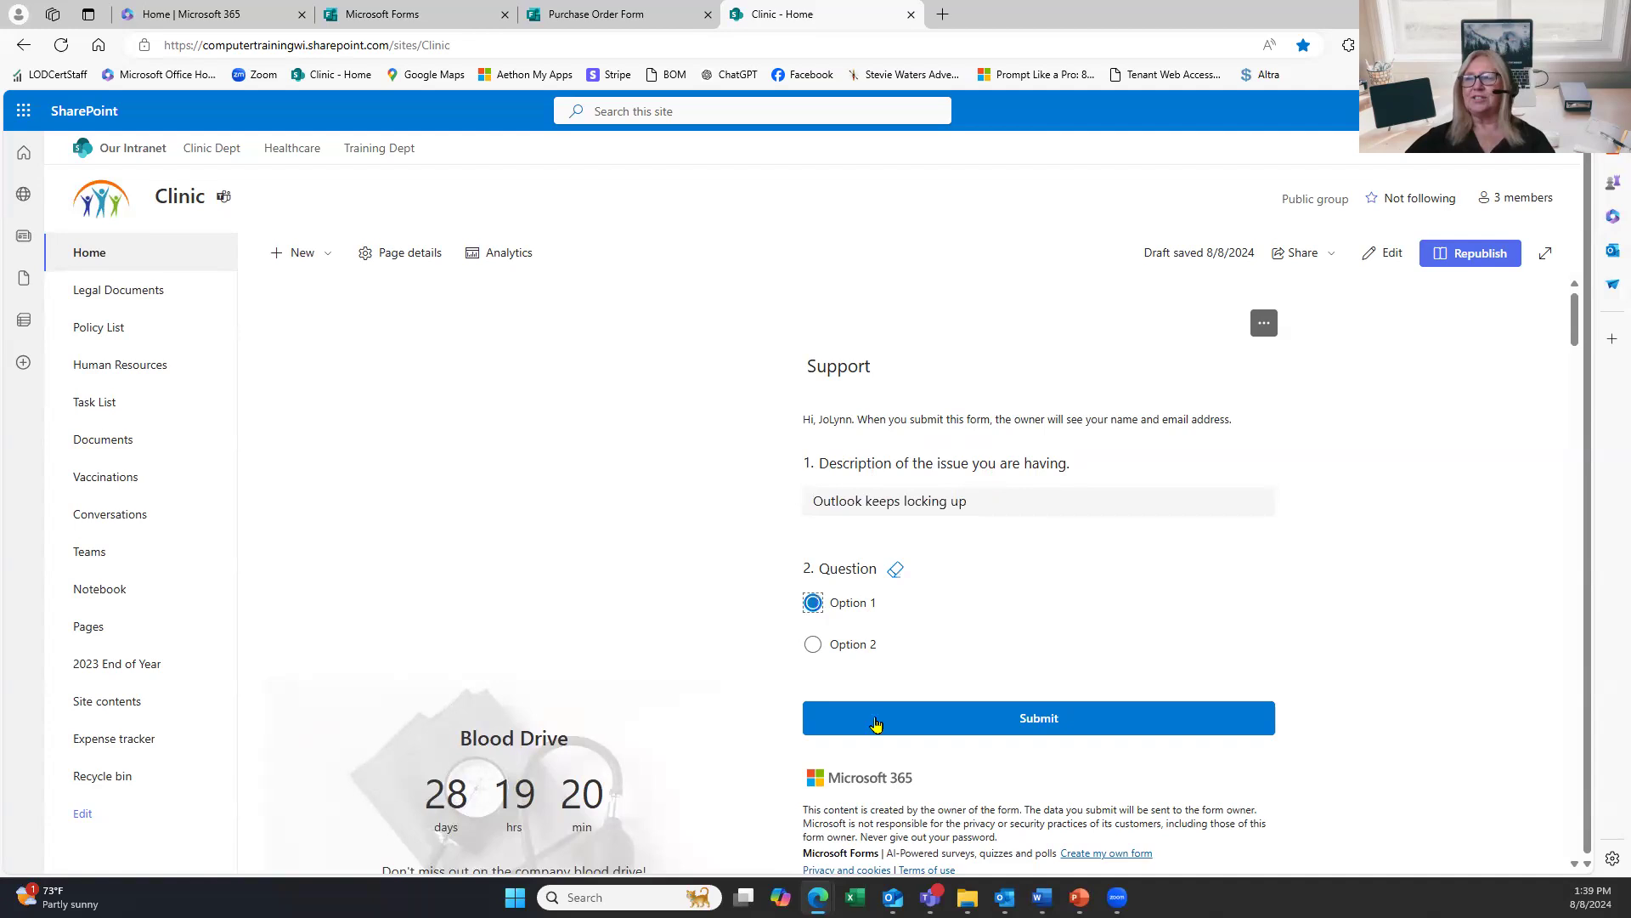
left_click(1030, 729)
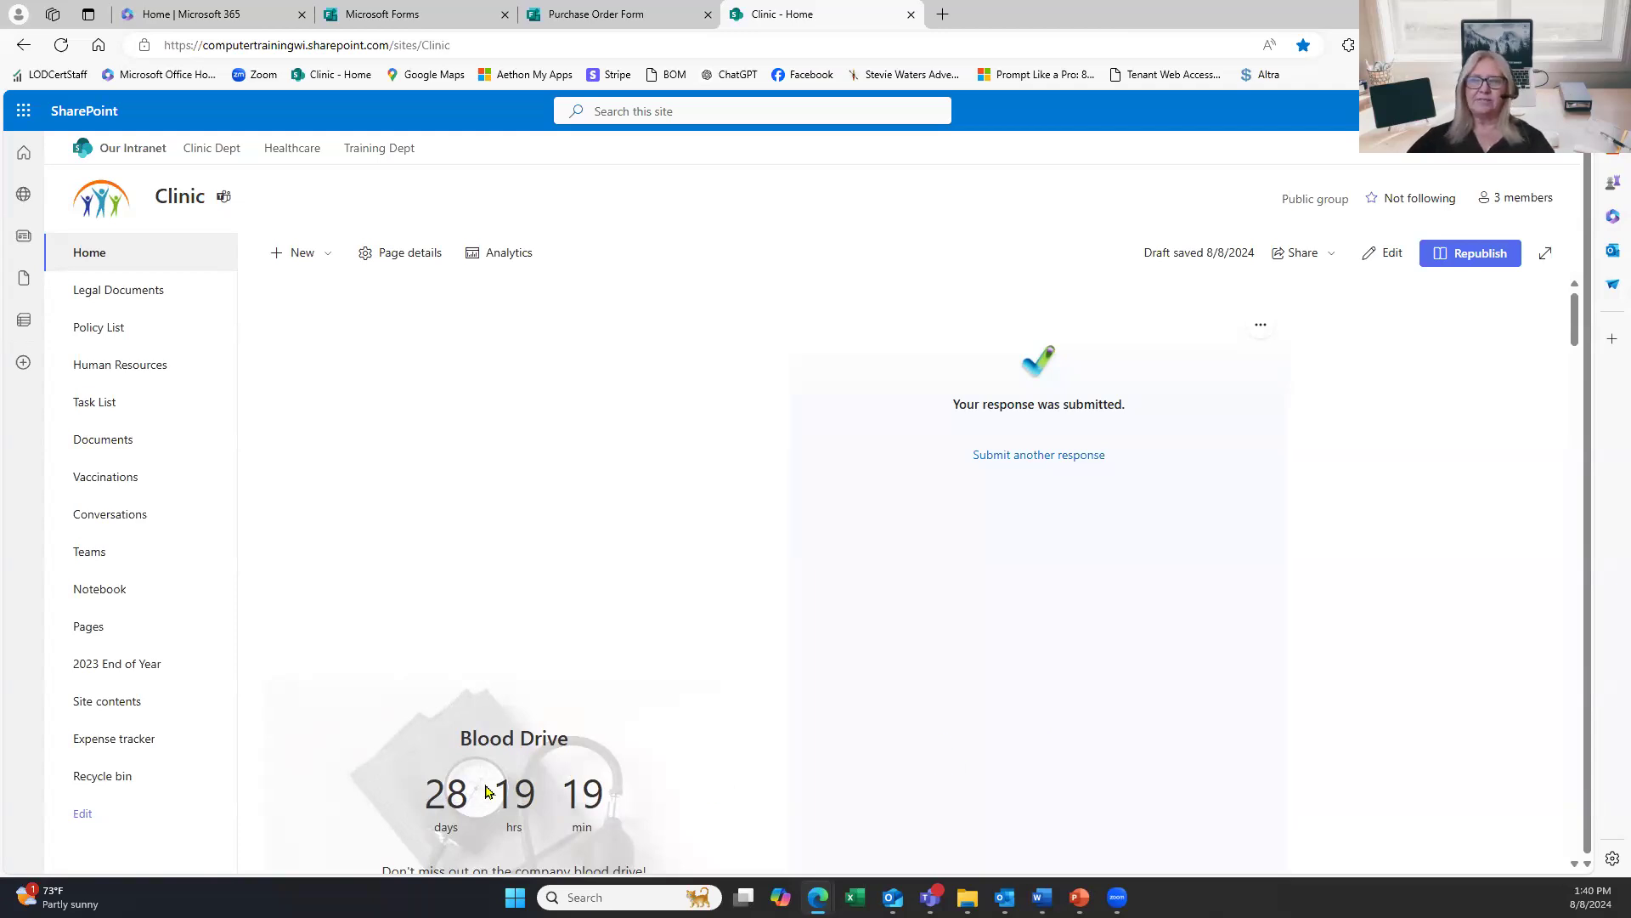
scroll(510, 756, "down", 2)
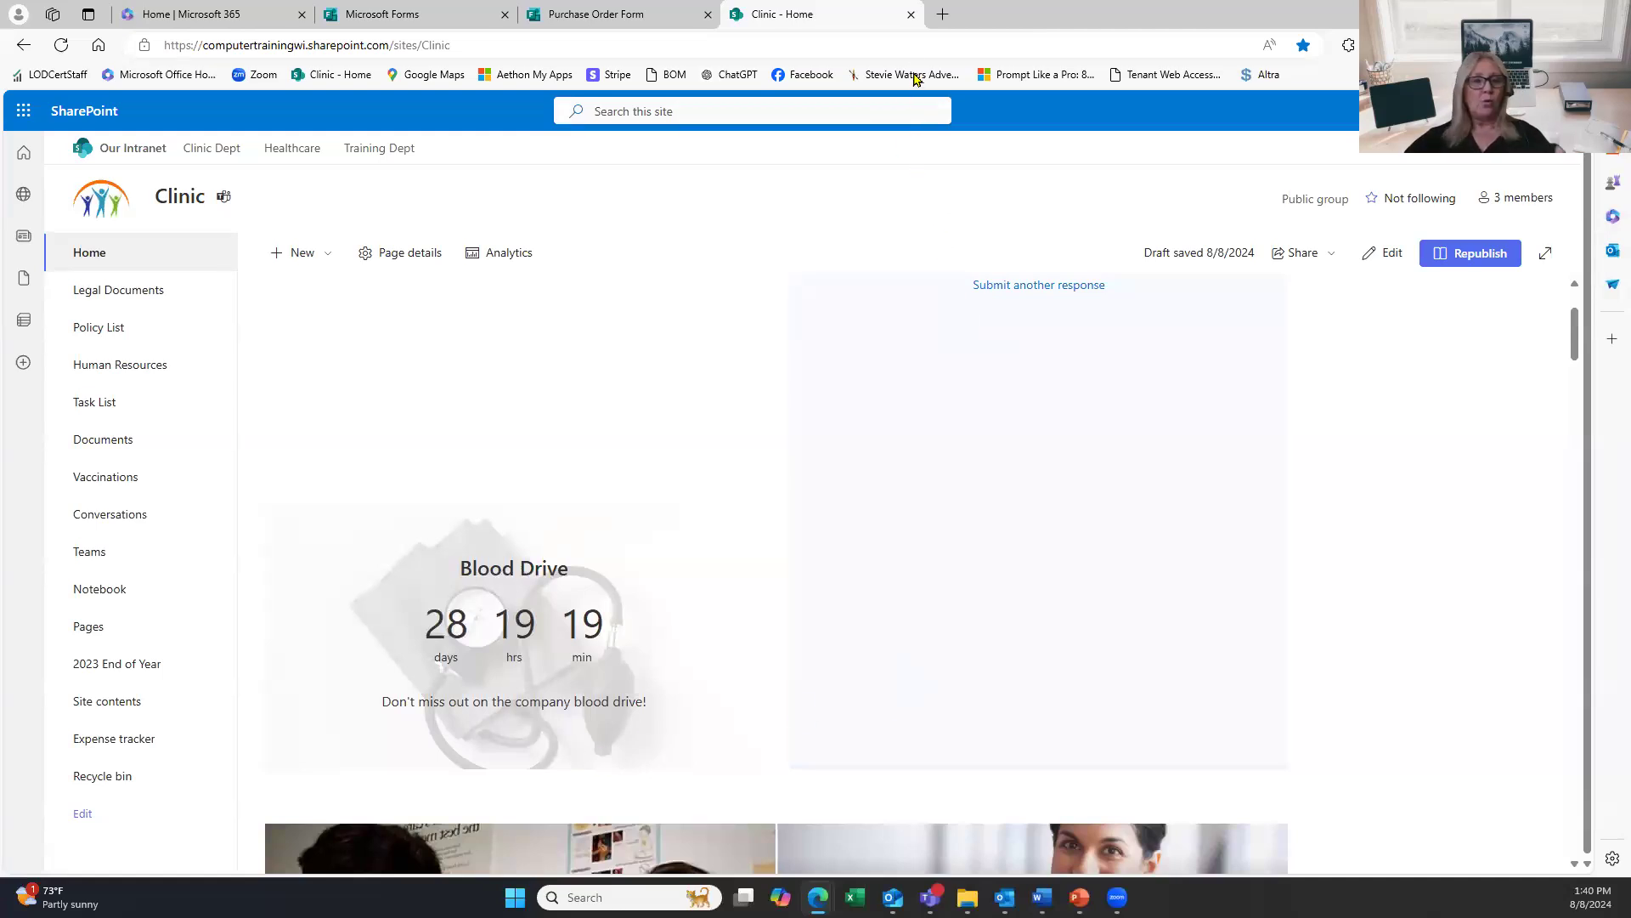
Close the Clinic page, maximize Teams, and open the Safety Quiz tab in Accounts Payable.
left_click(910, 14)
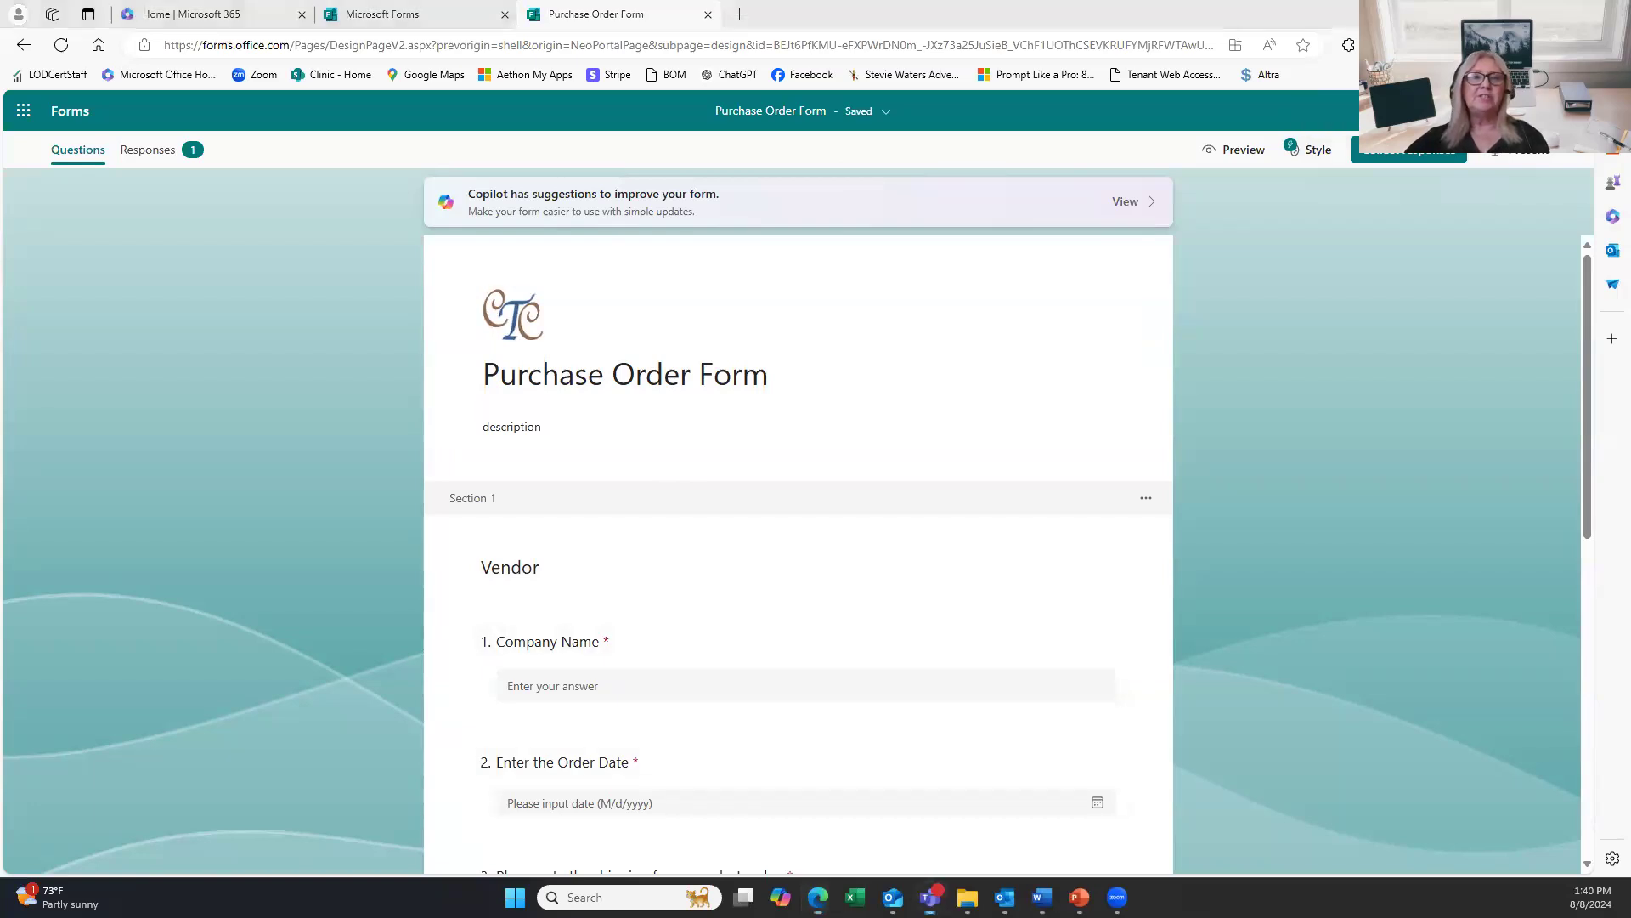
left_click_drag(0, 59, 852, 72)
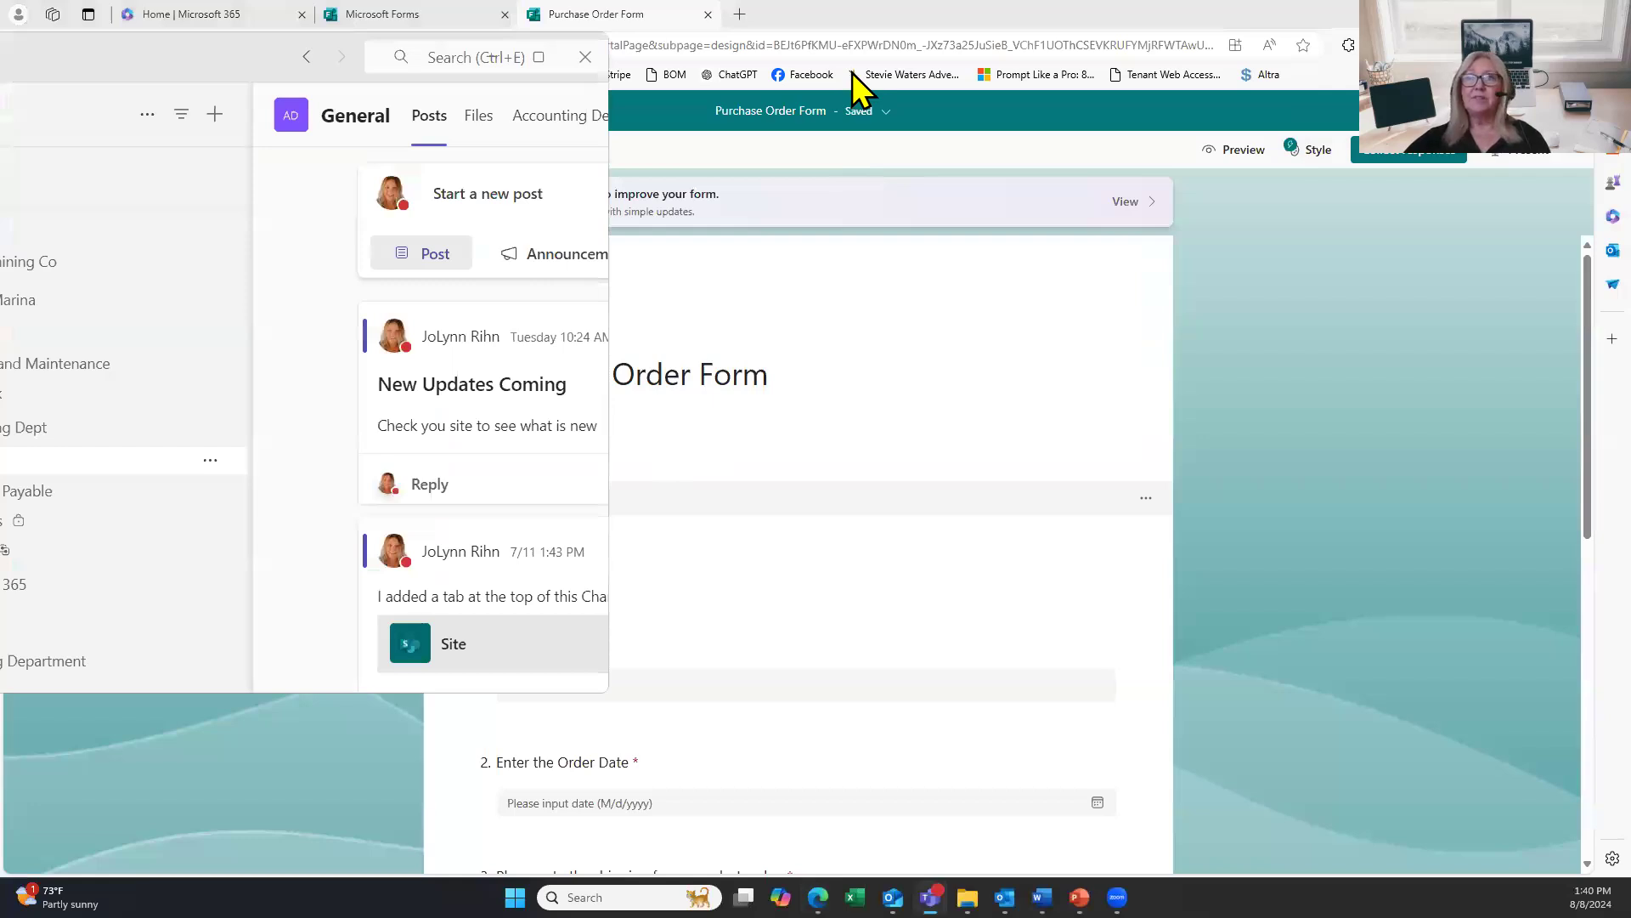
left_click_drag(853, 72, 1630, 20)
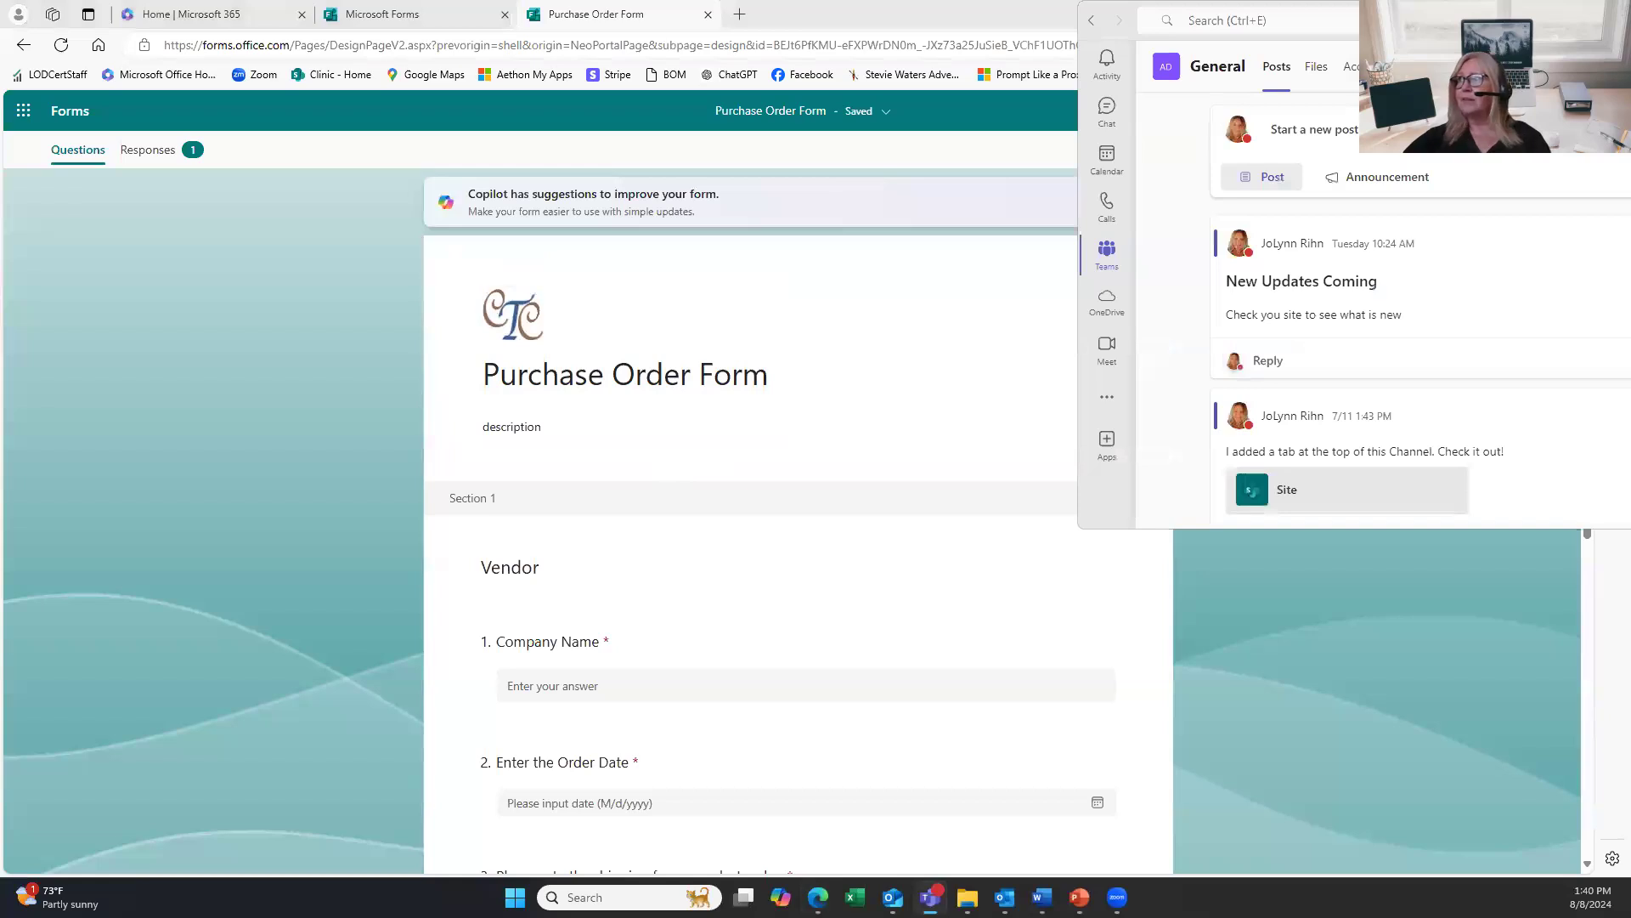
key("super+Up")
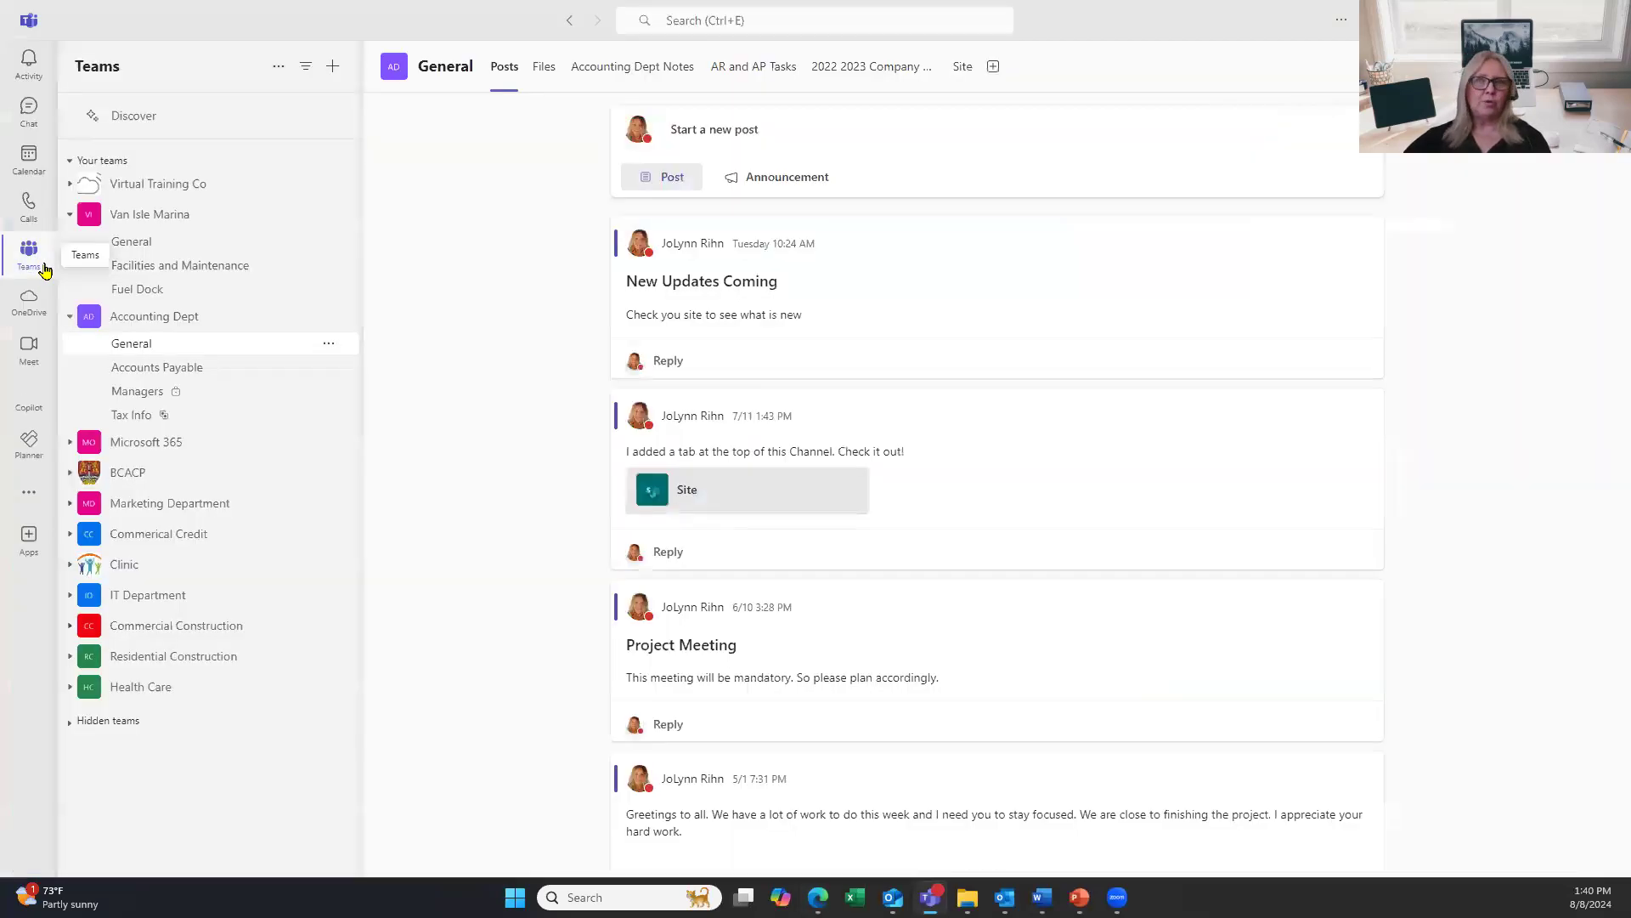
left_click(144, 370)
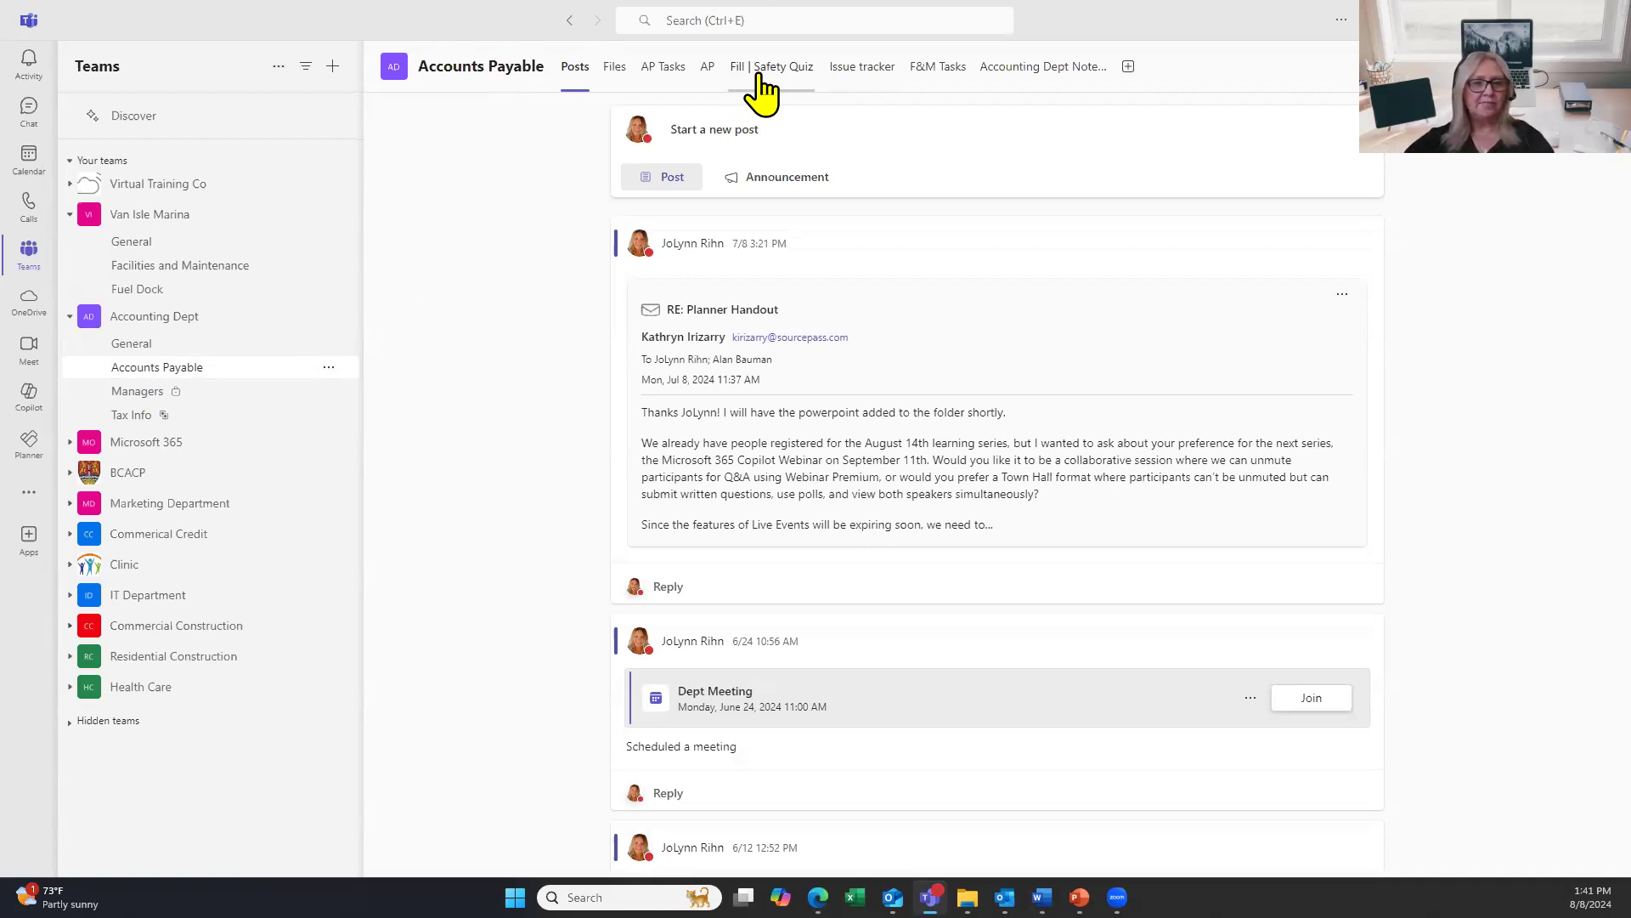
left_click(760, 74)
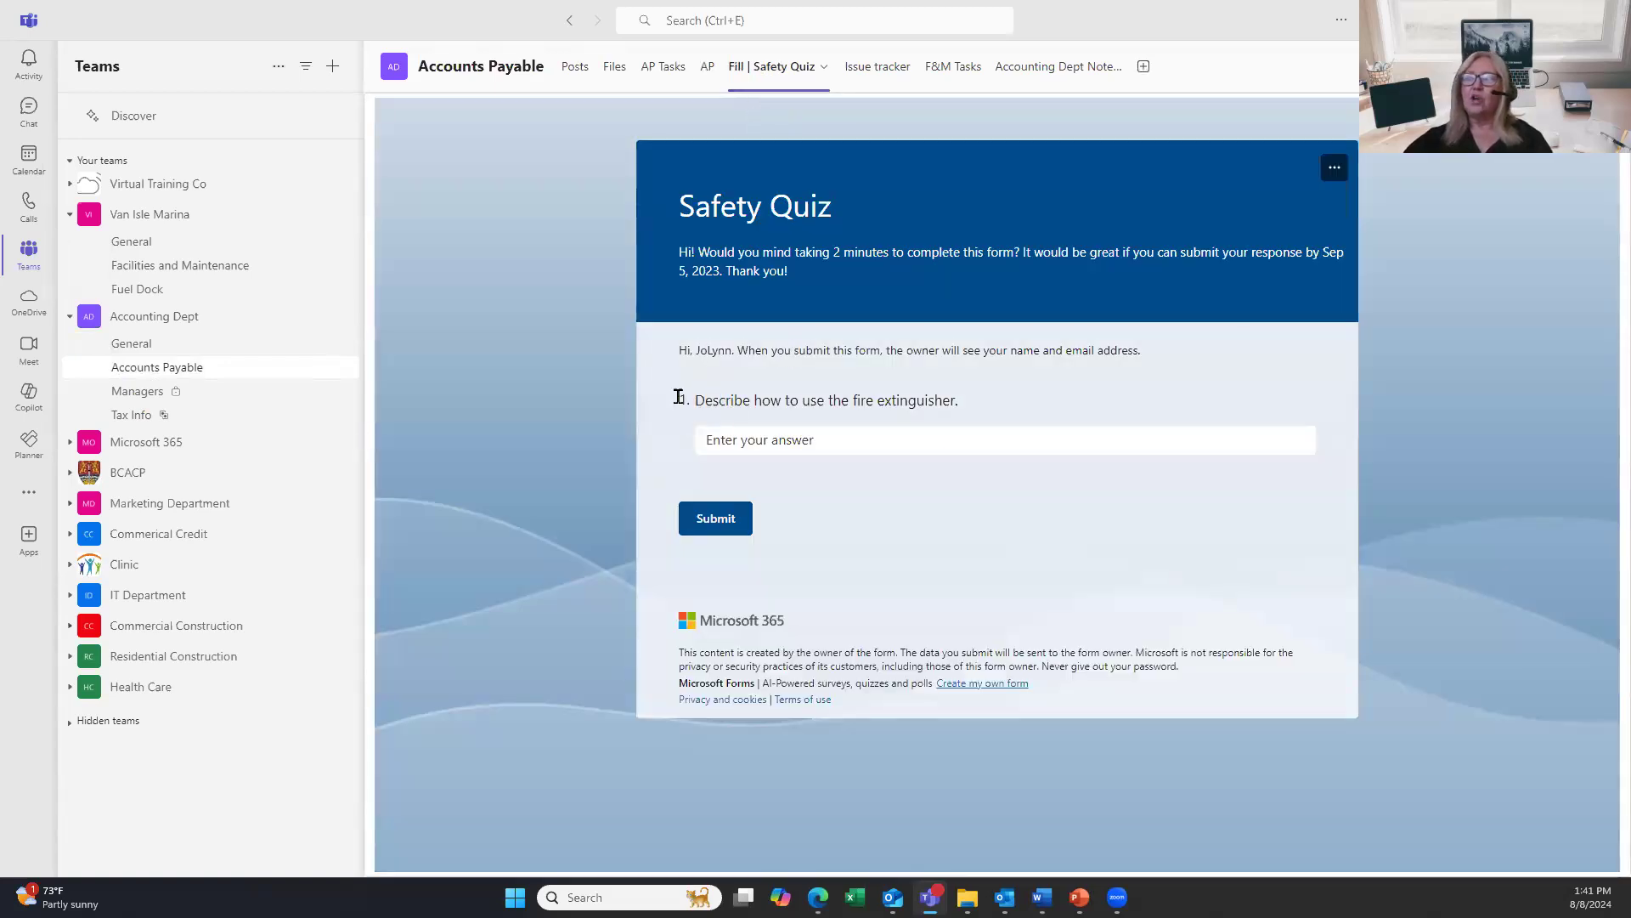
Answer 'It puts out the fire.' on the Safety Quiz, submit, and switch back to Outlook.
left_click(822, 440)
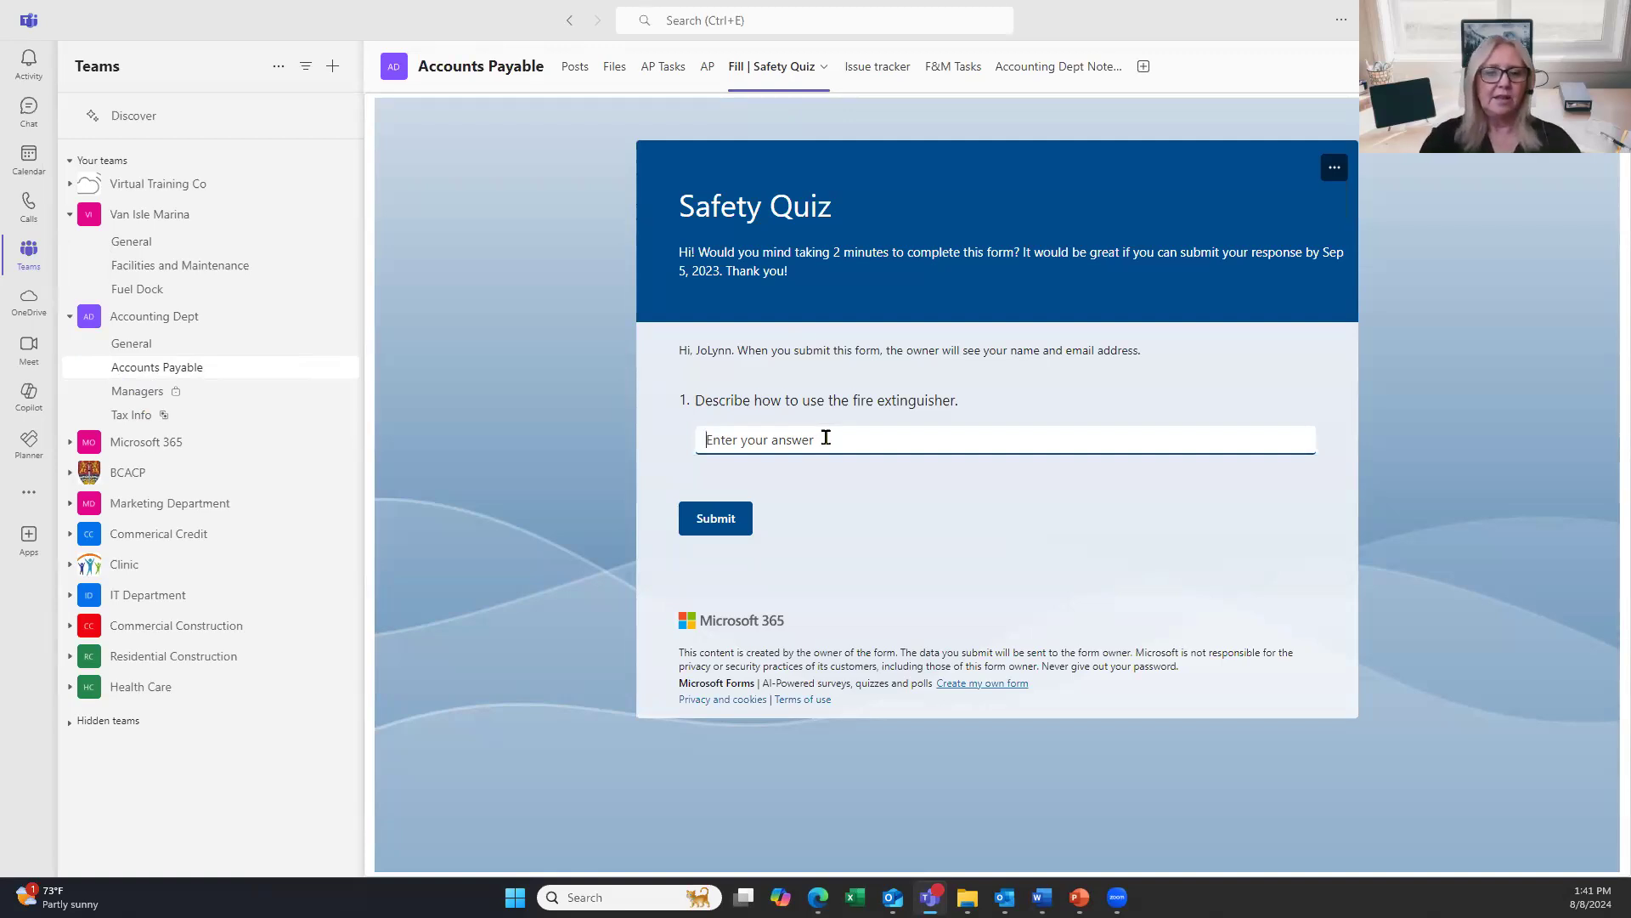
type("It ")
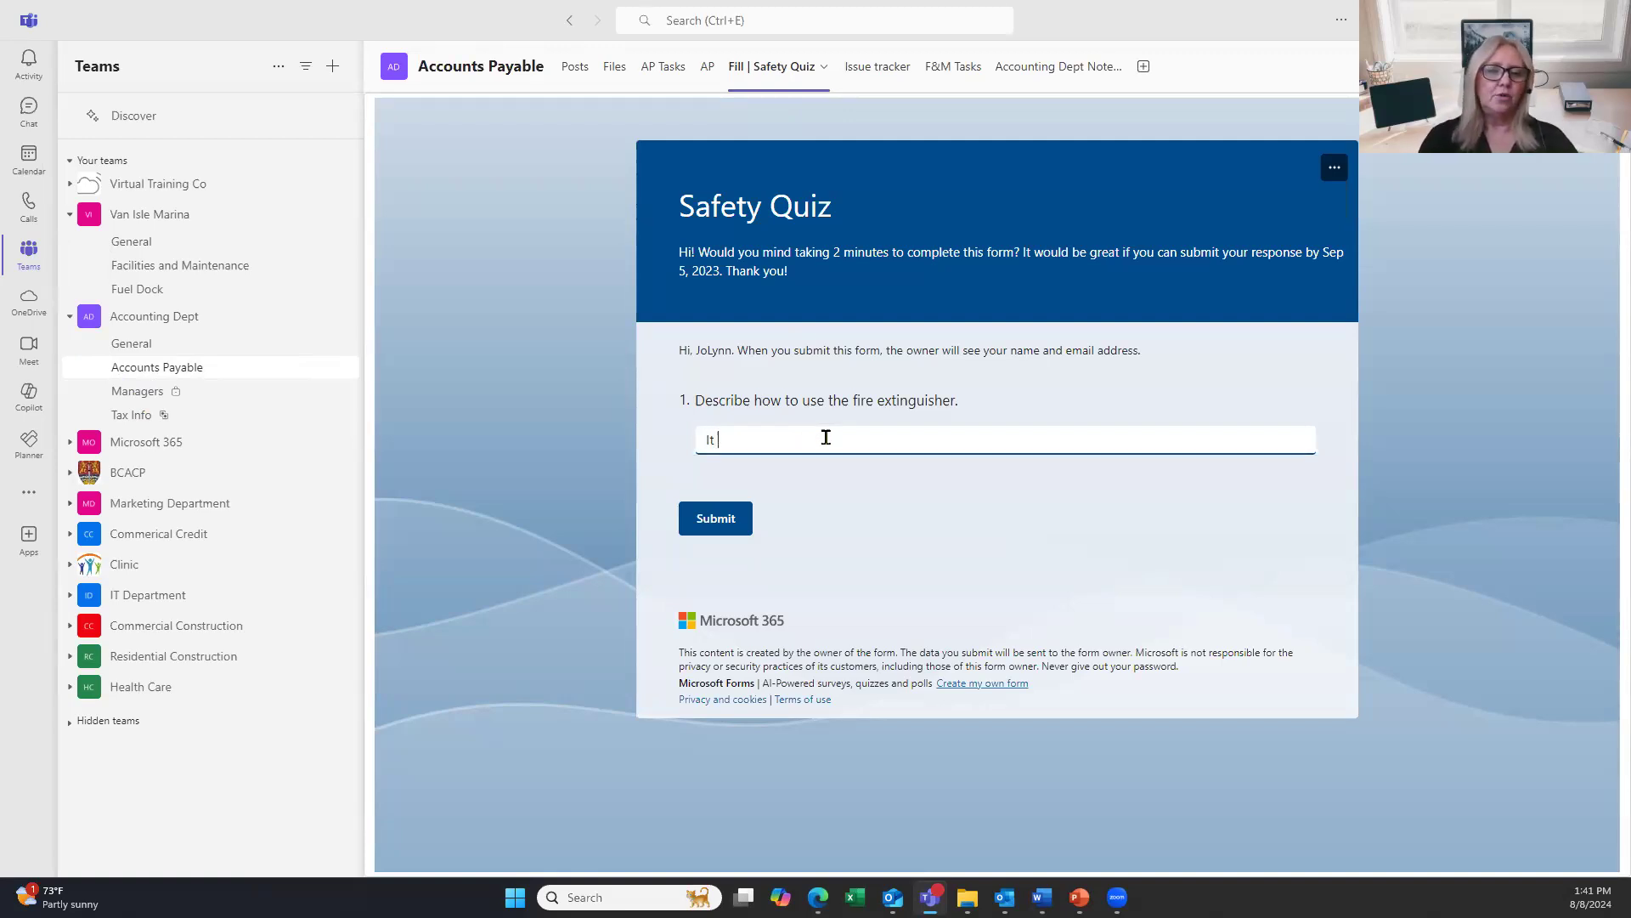
type("puts out the fire.")
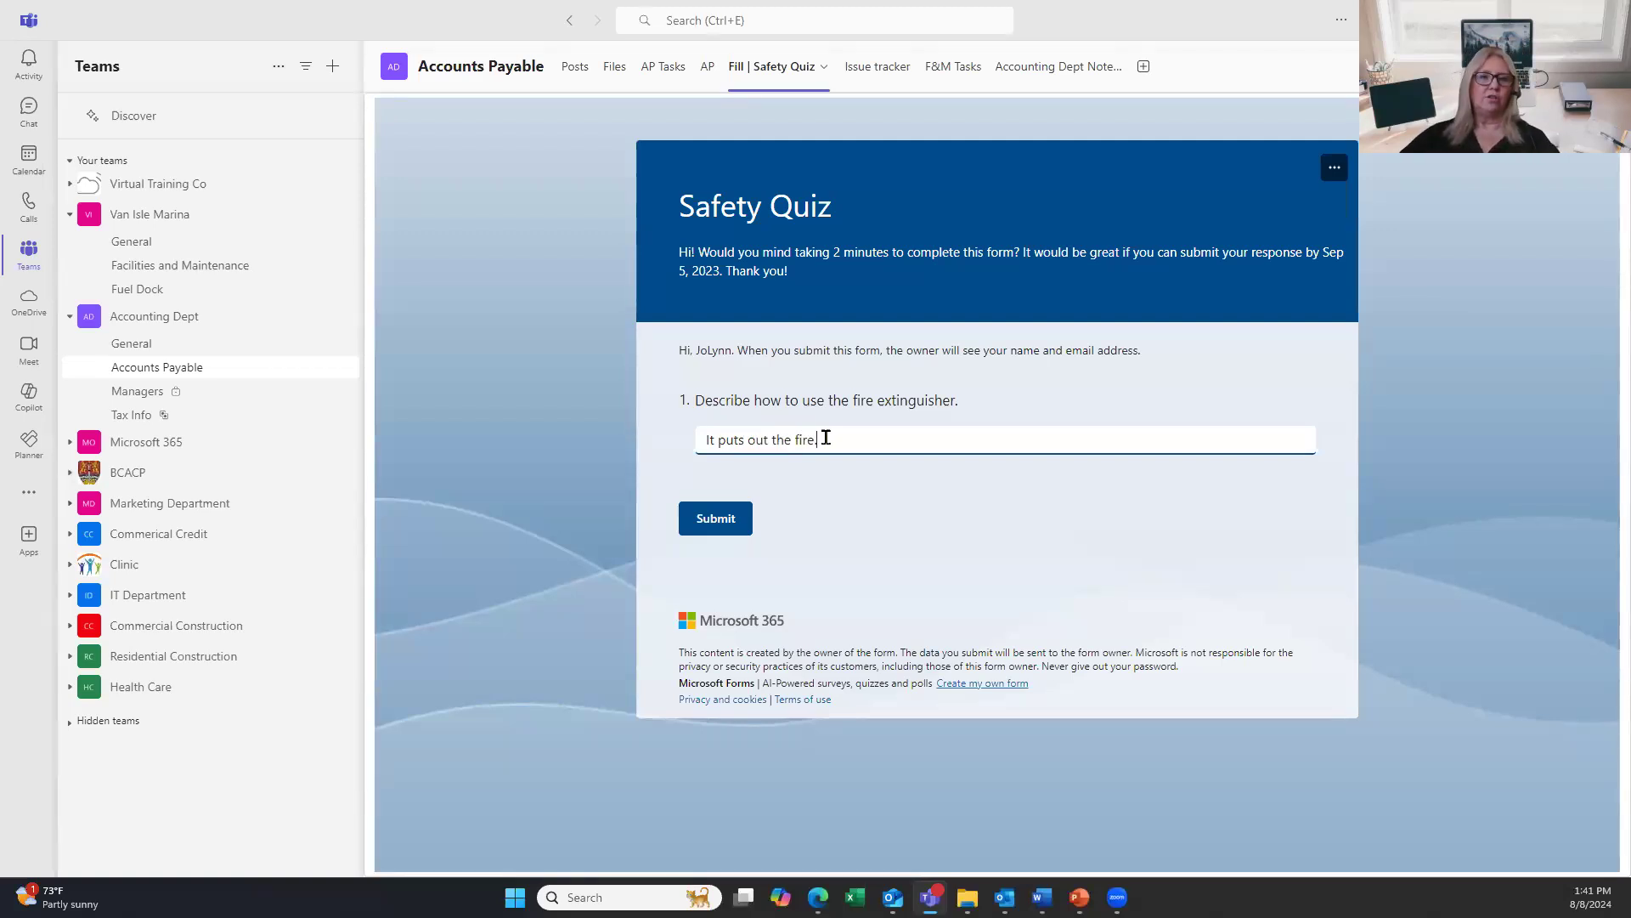
left_click(738, 531)
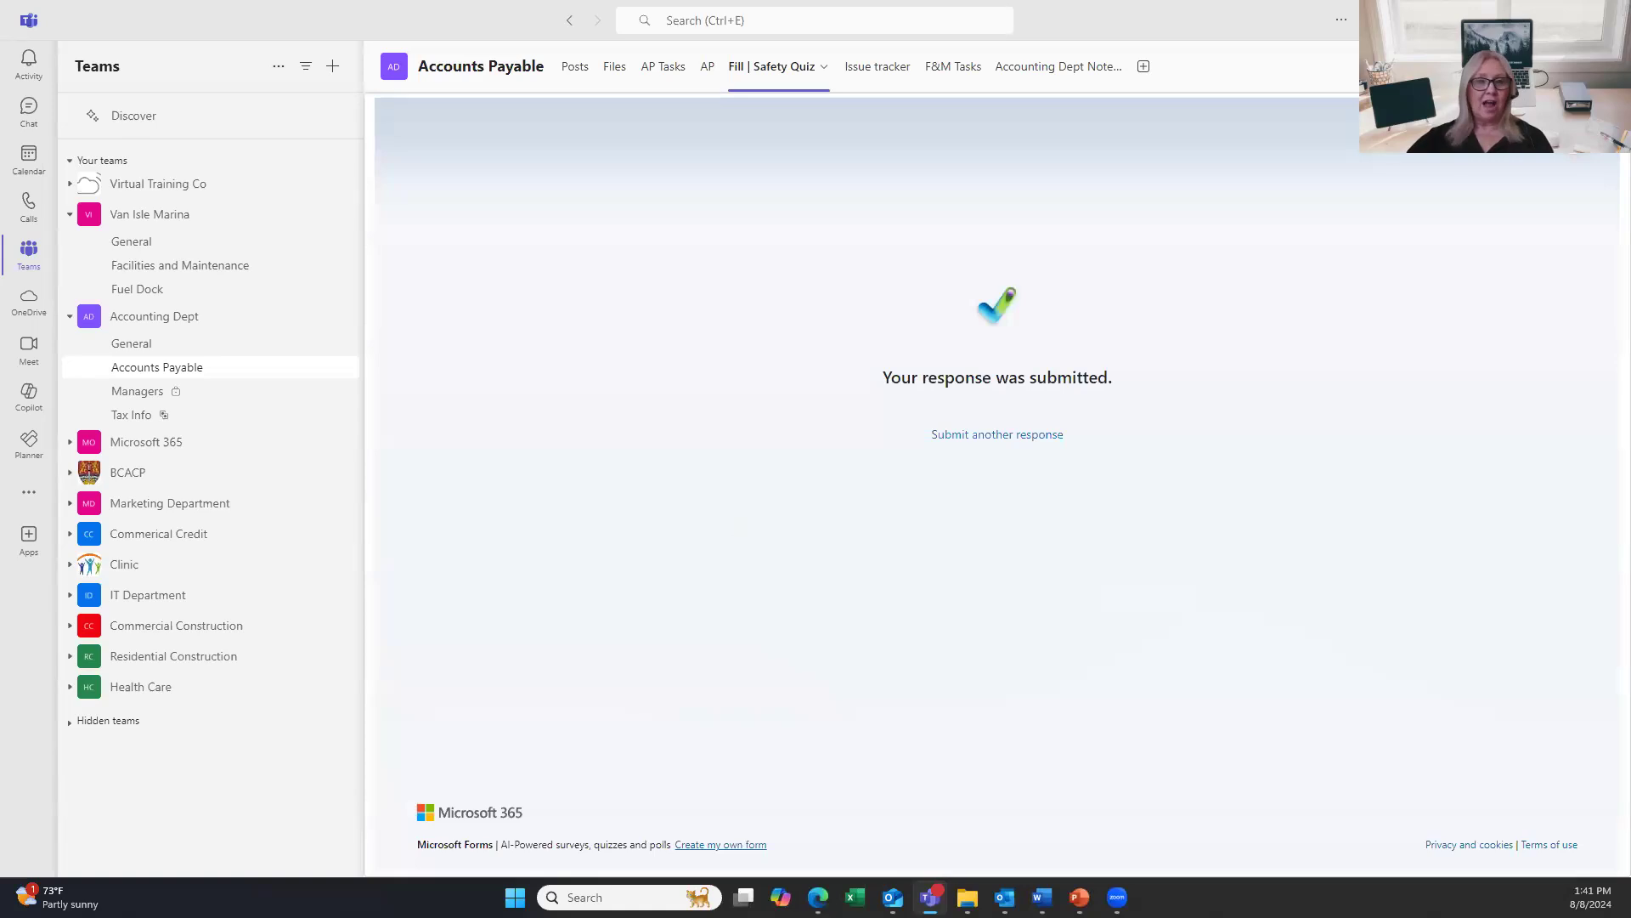
key("alt+Tab")
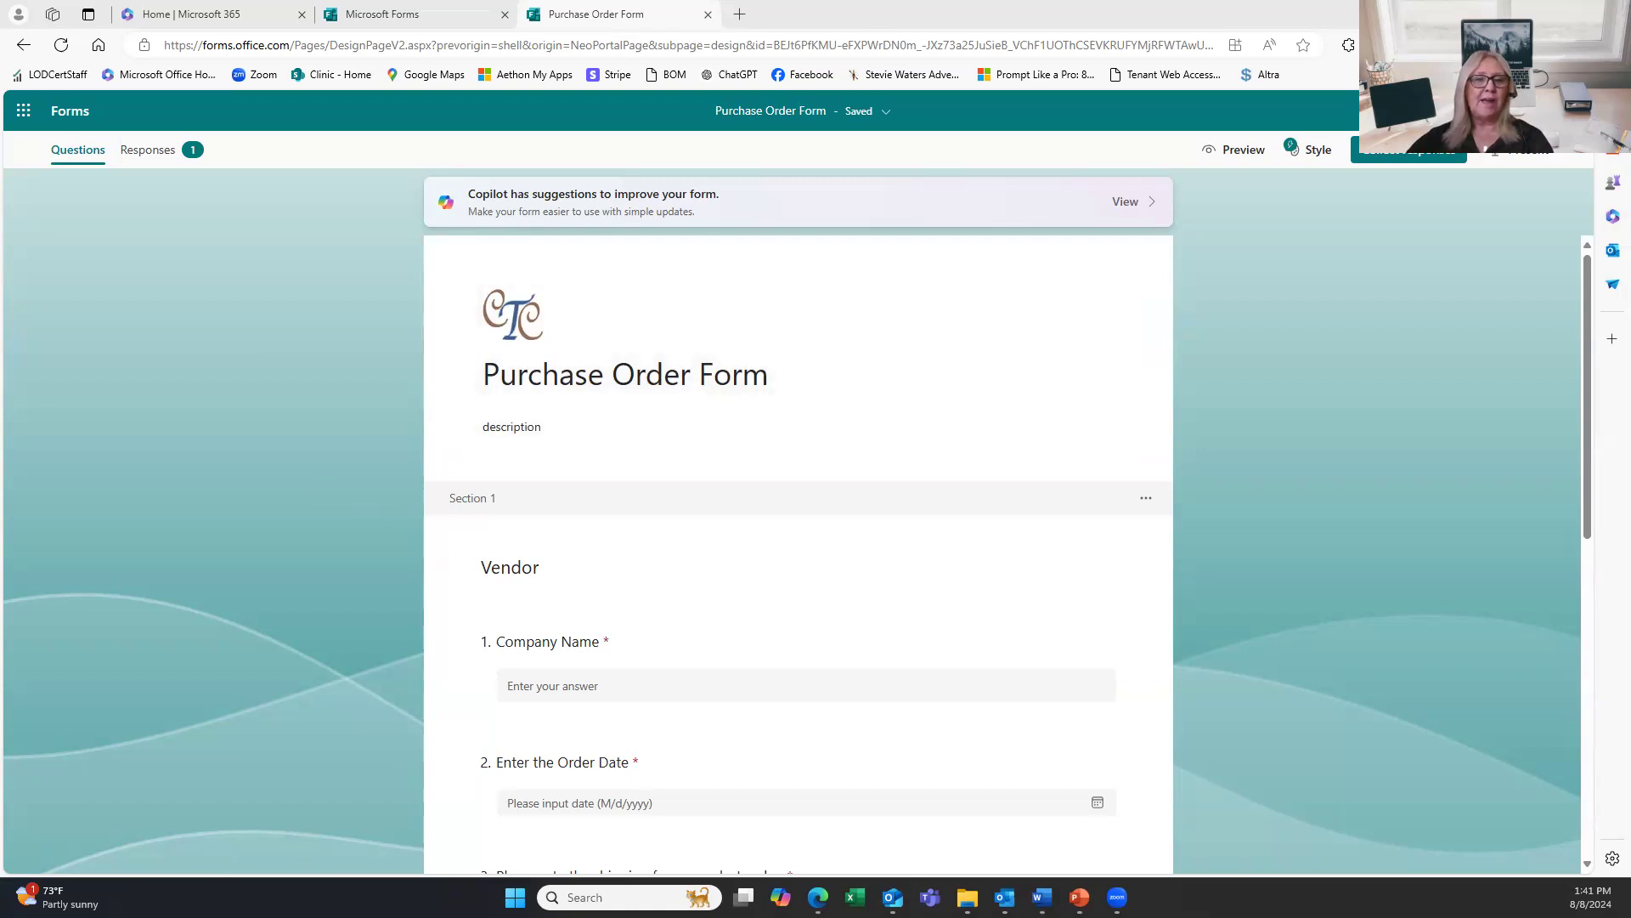
key("alt+Tab")
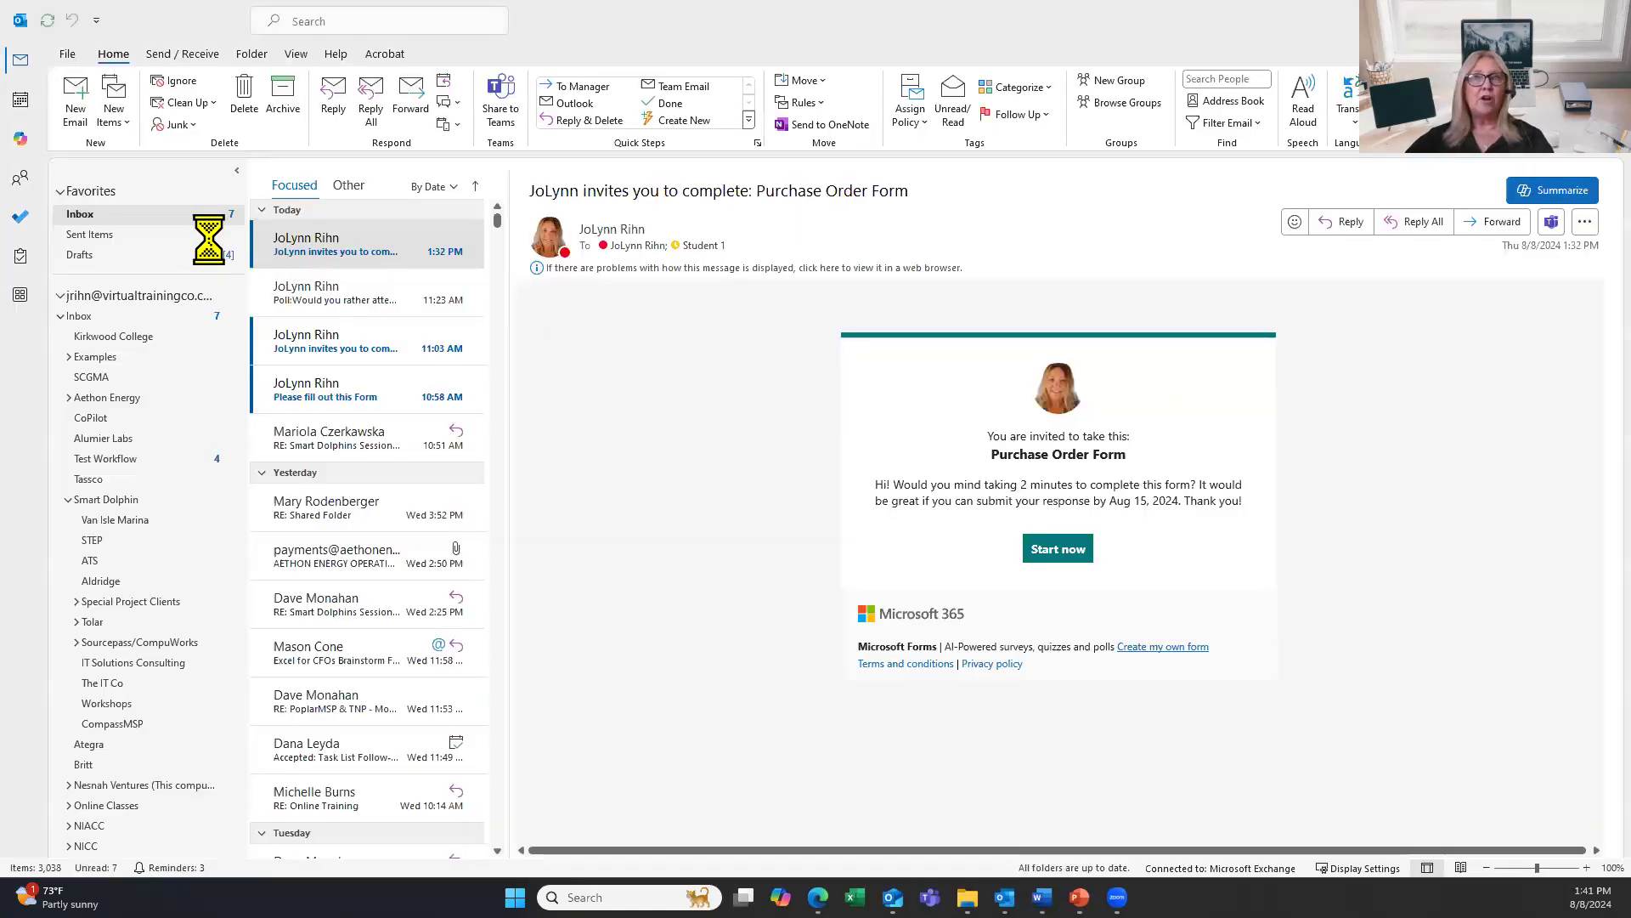
Open a new blank Outlook message window with Ctrl+N.
left_click(77, 104)
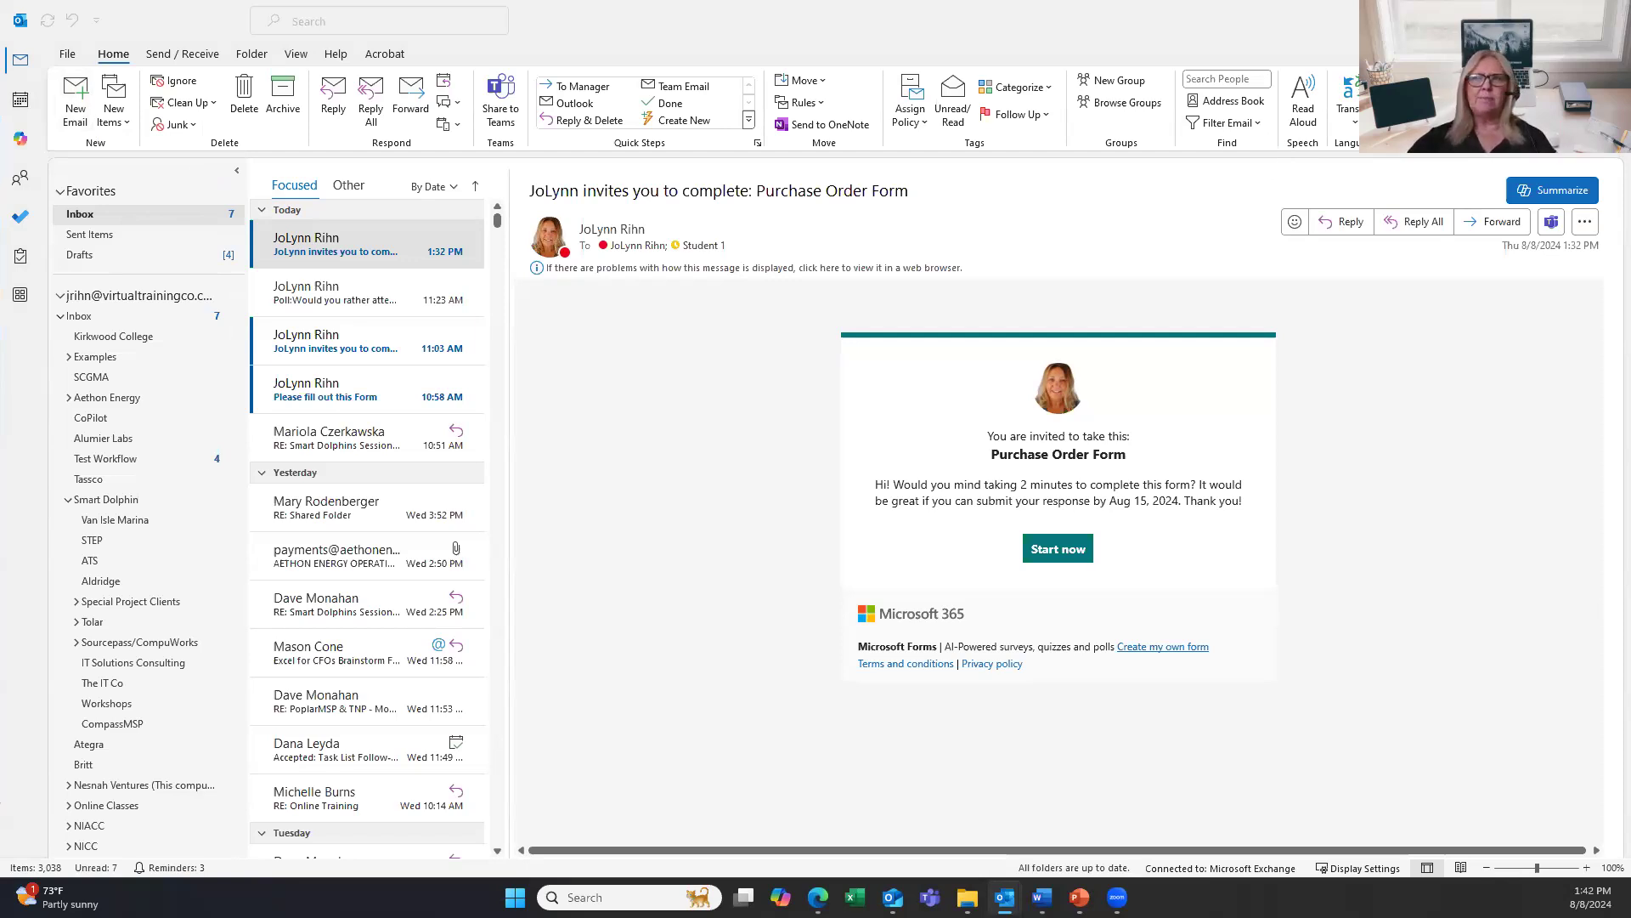
key("ctrl+n")
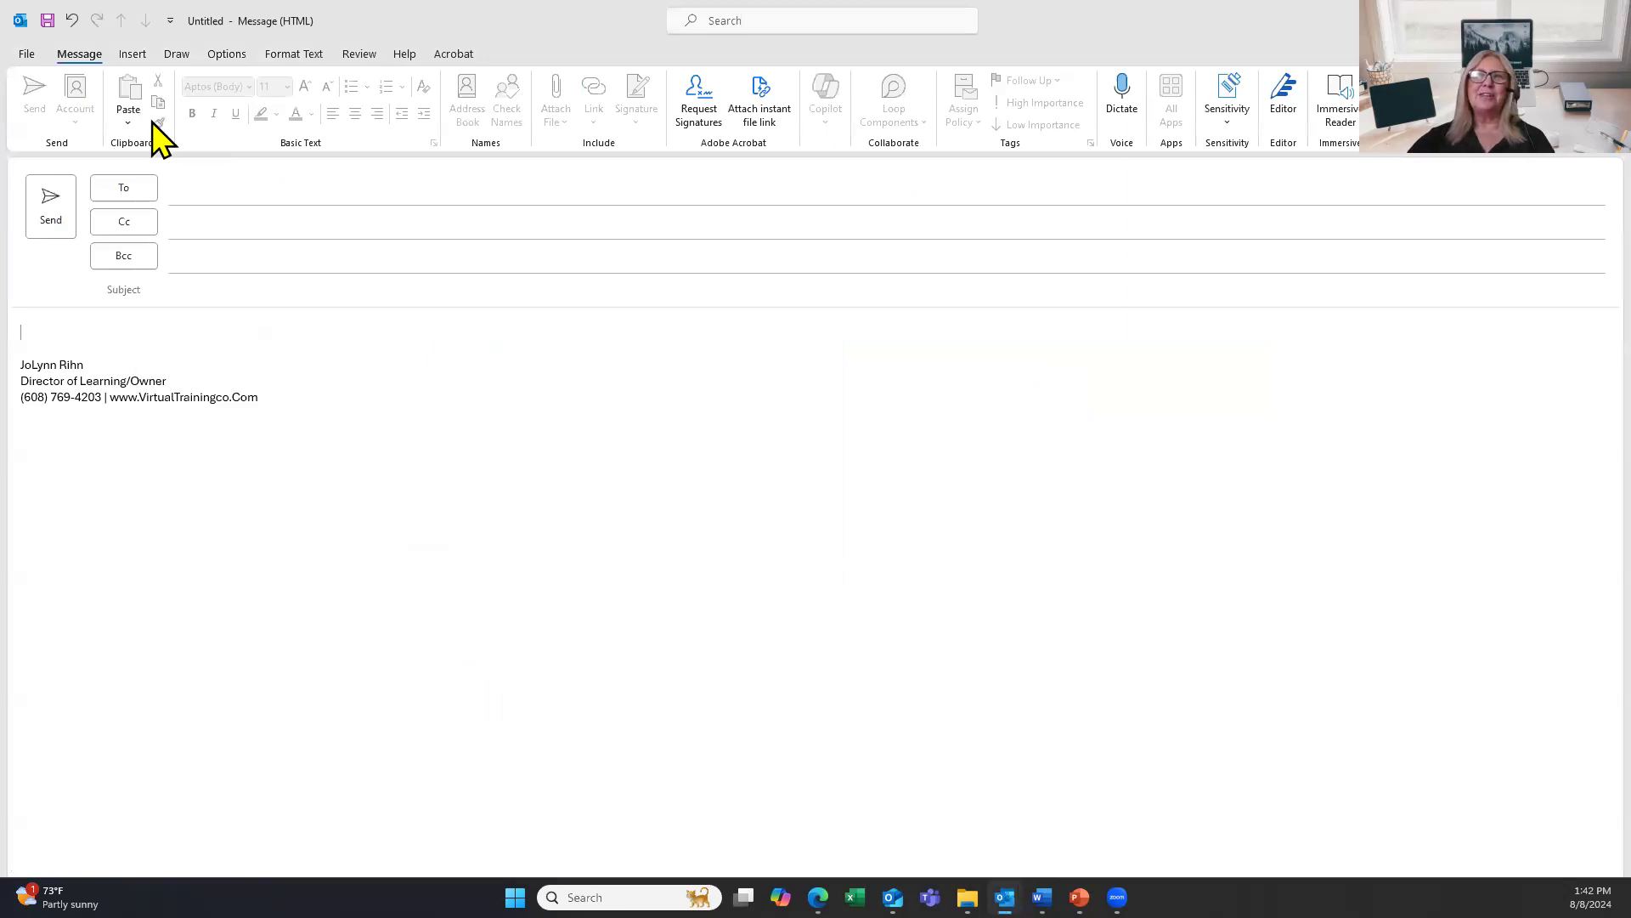
Insert a poll asking 'What do you want for lunch?' with choices Fancy Rest and Fast Food.
left_click(130, 56)
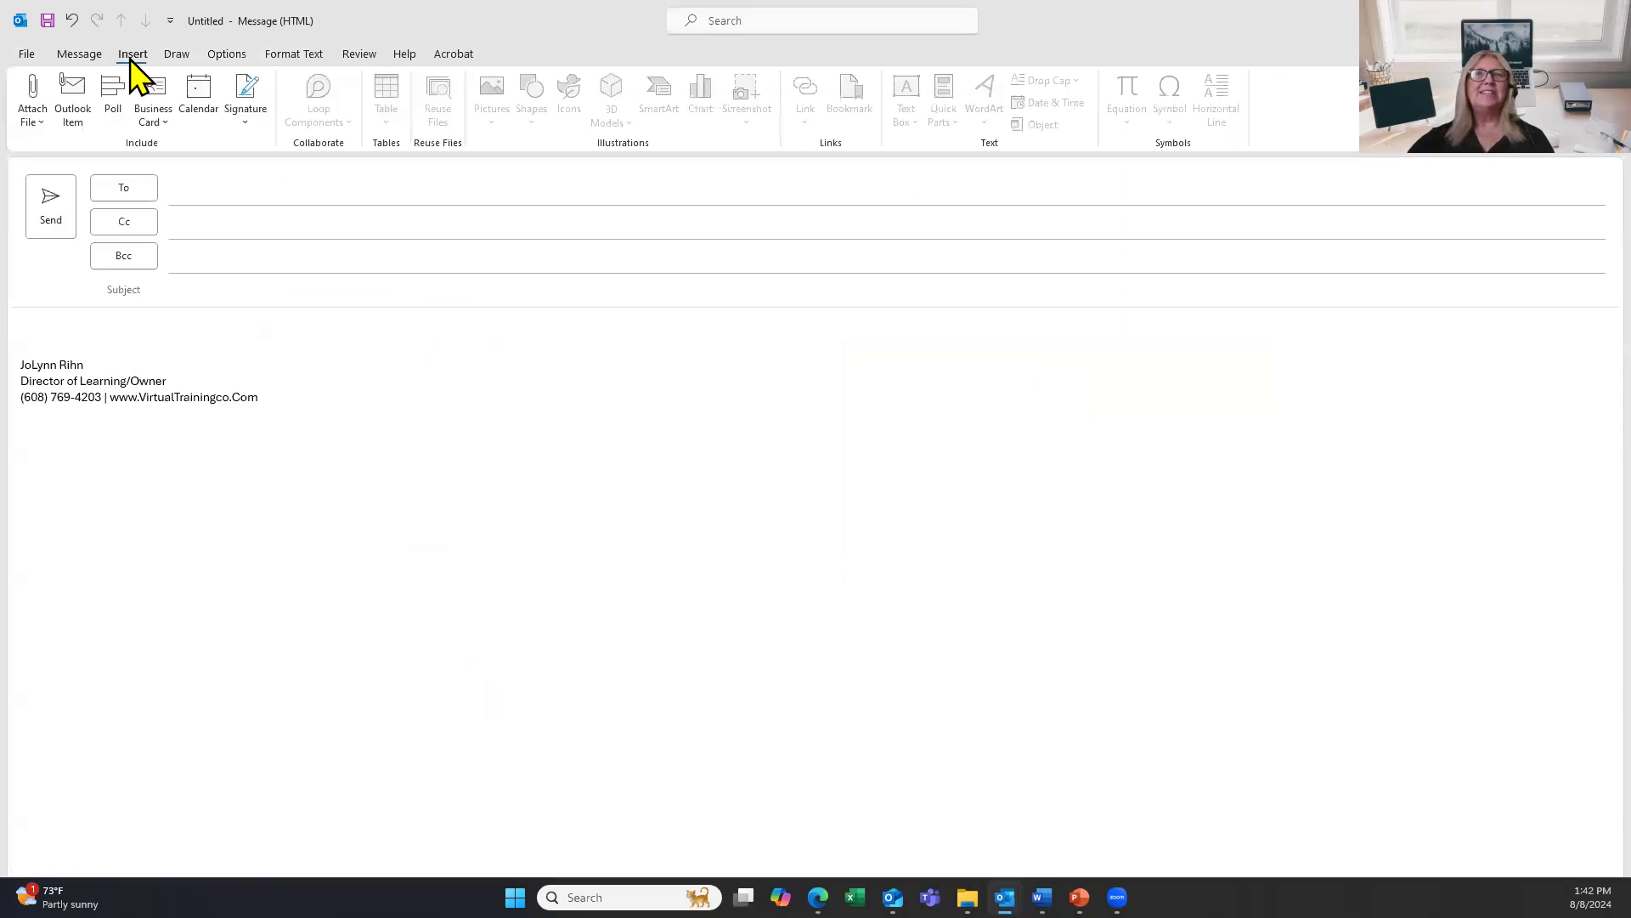
left_click(117, 115)
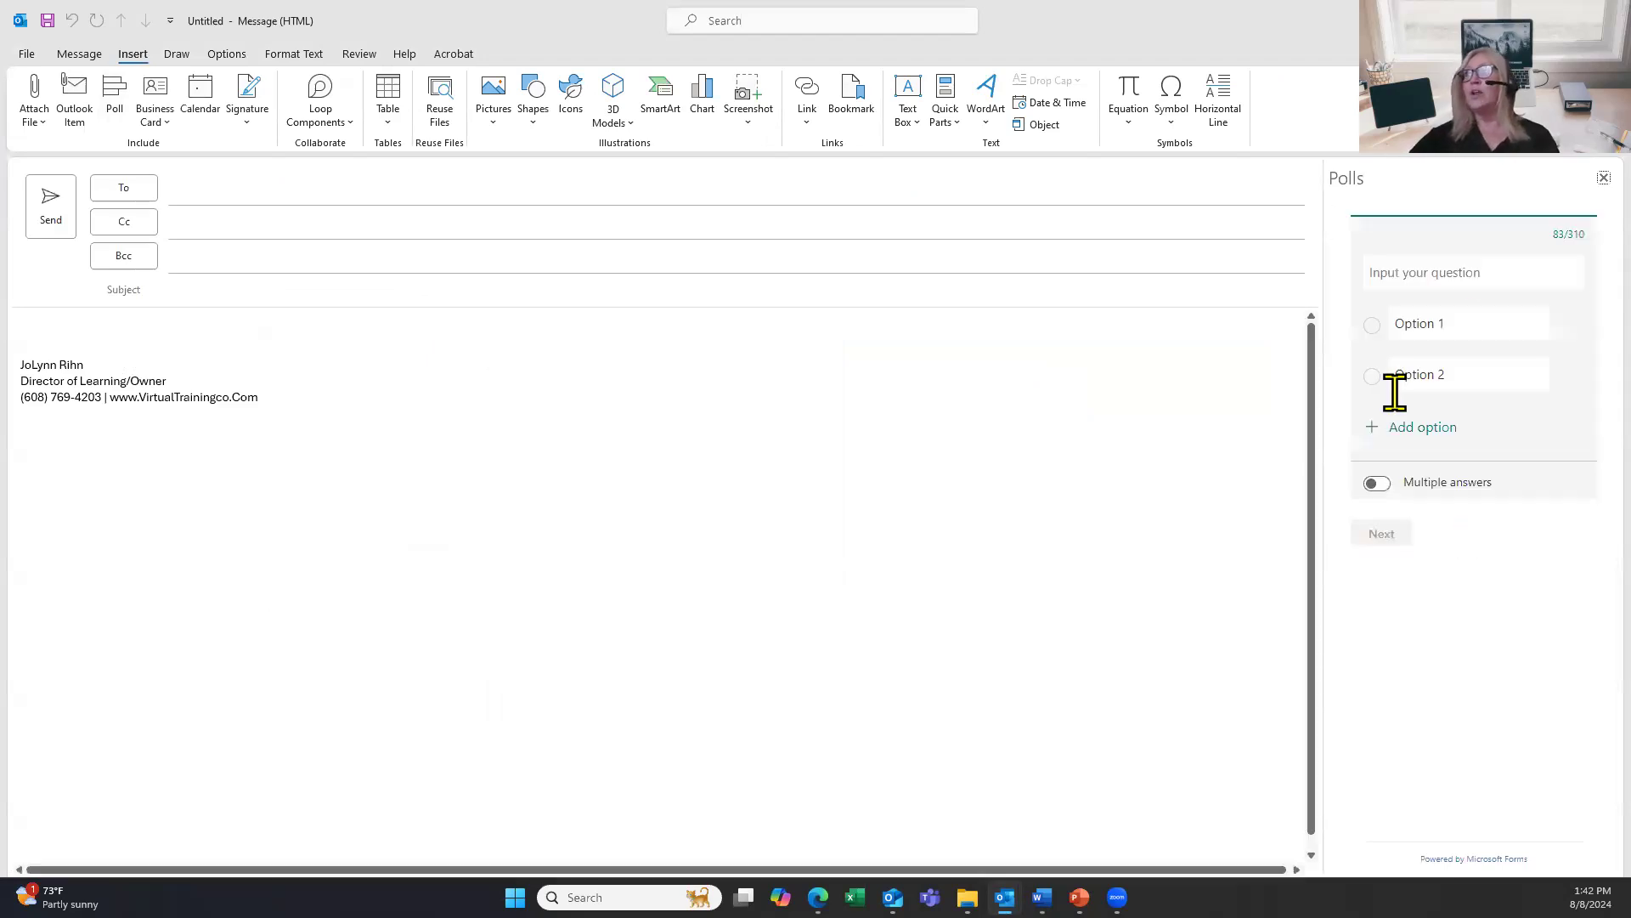
left_click(1465, 271)
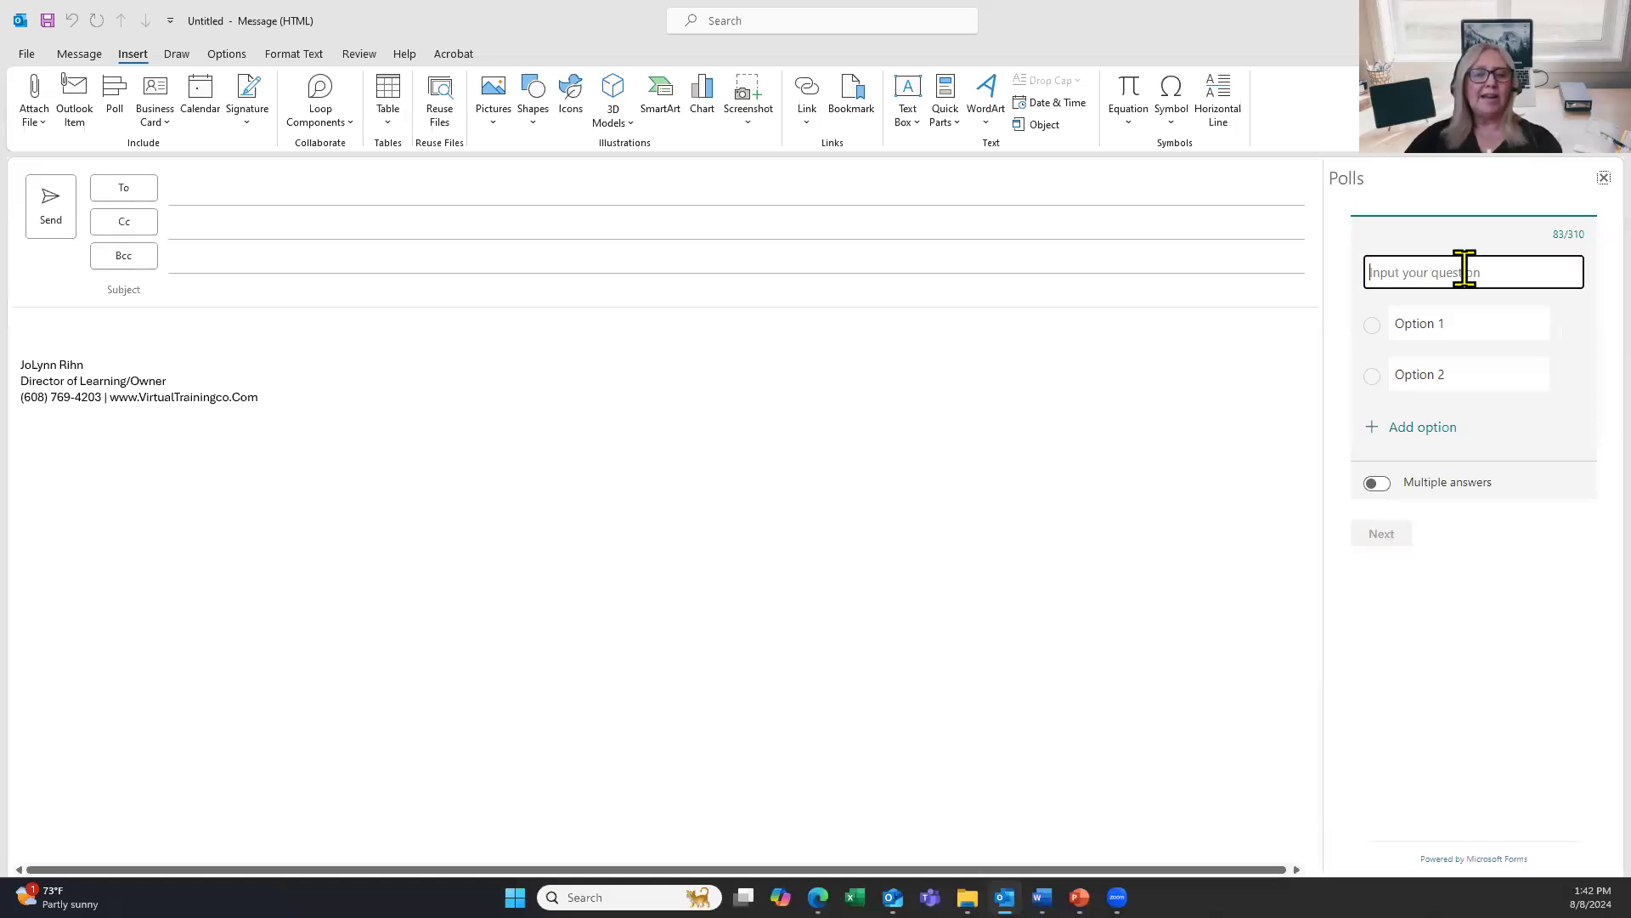
type("What")
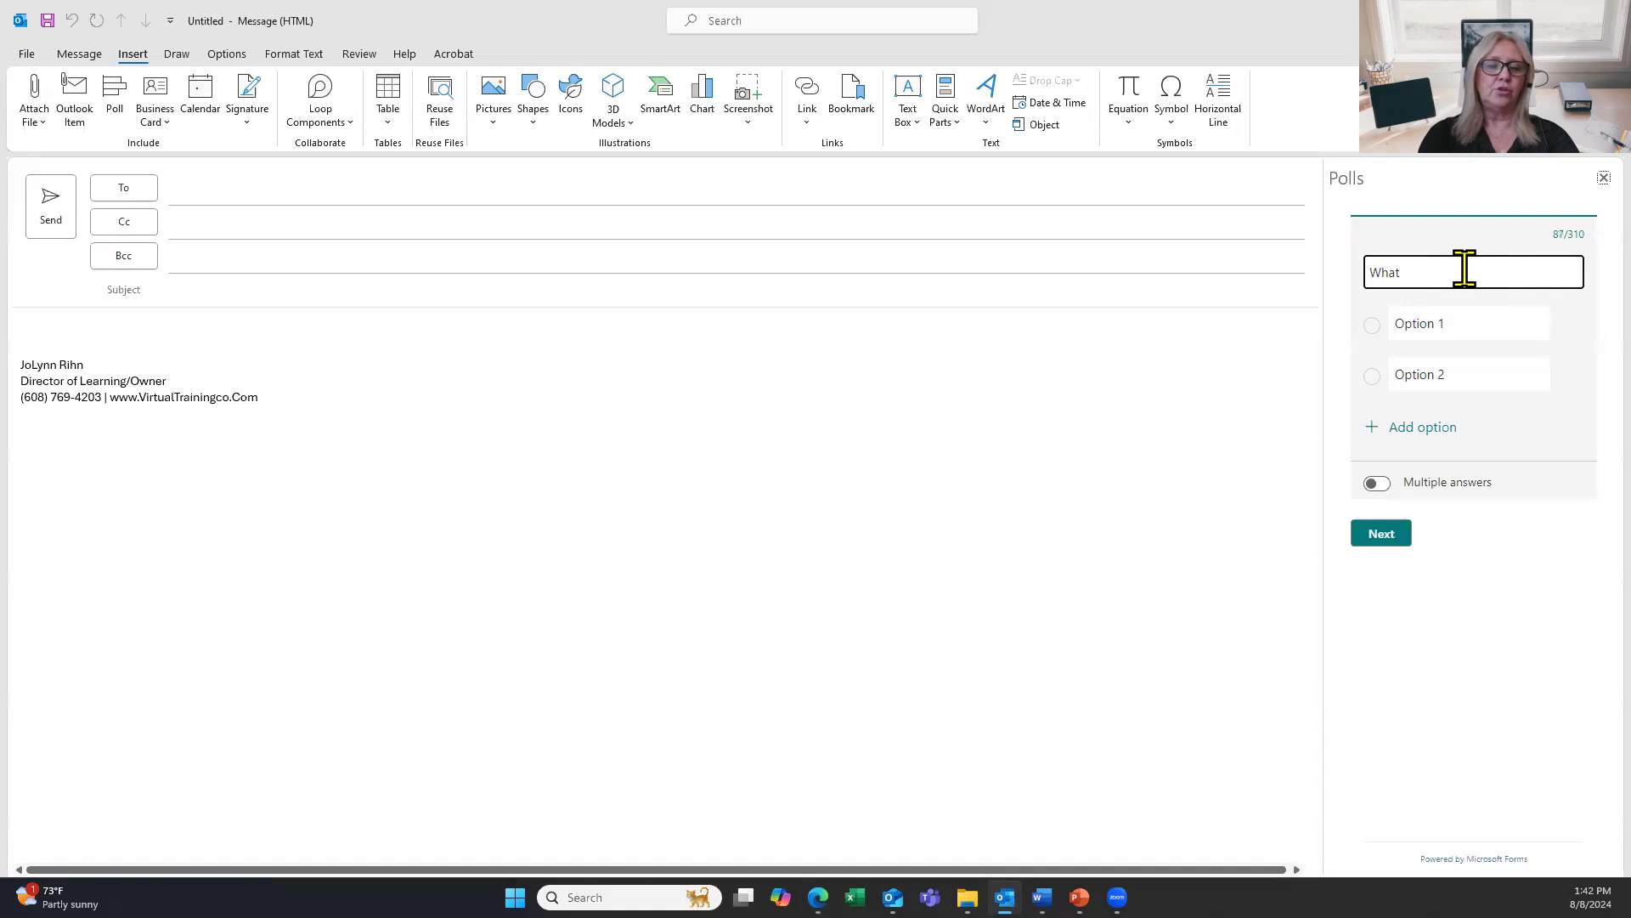
type(" do you wa")
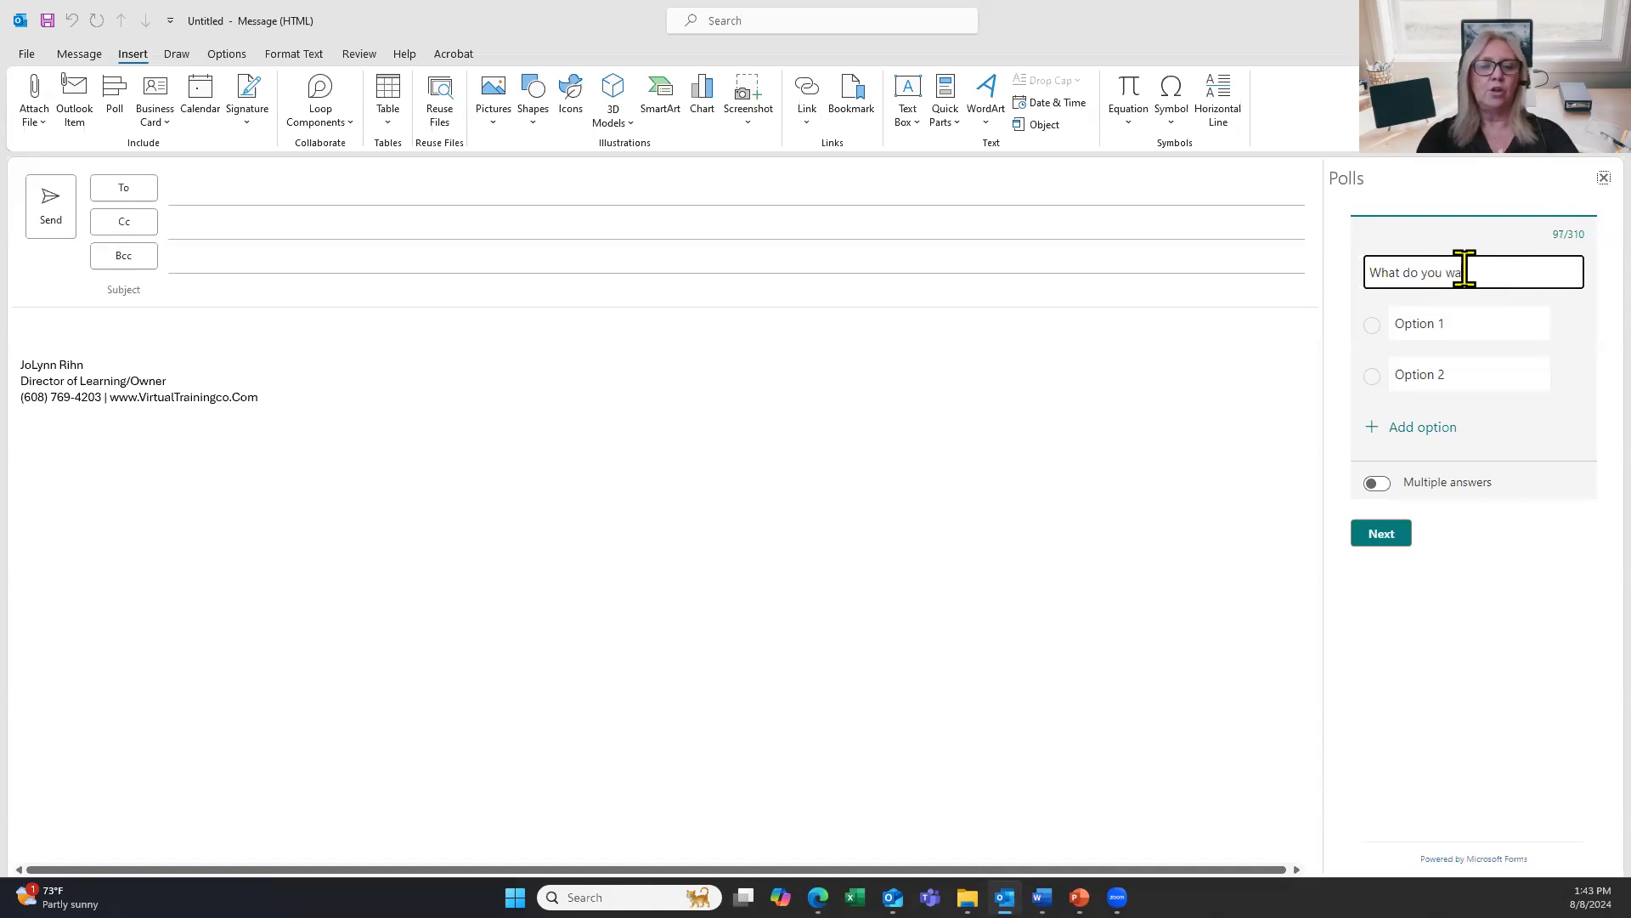
type("nt for lun")
type("ch?")
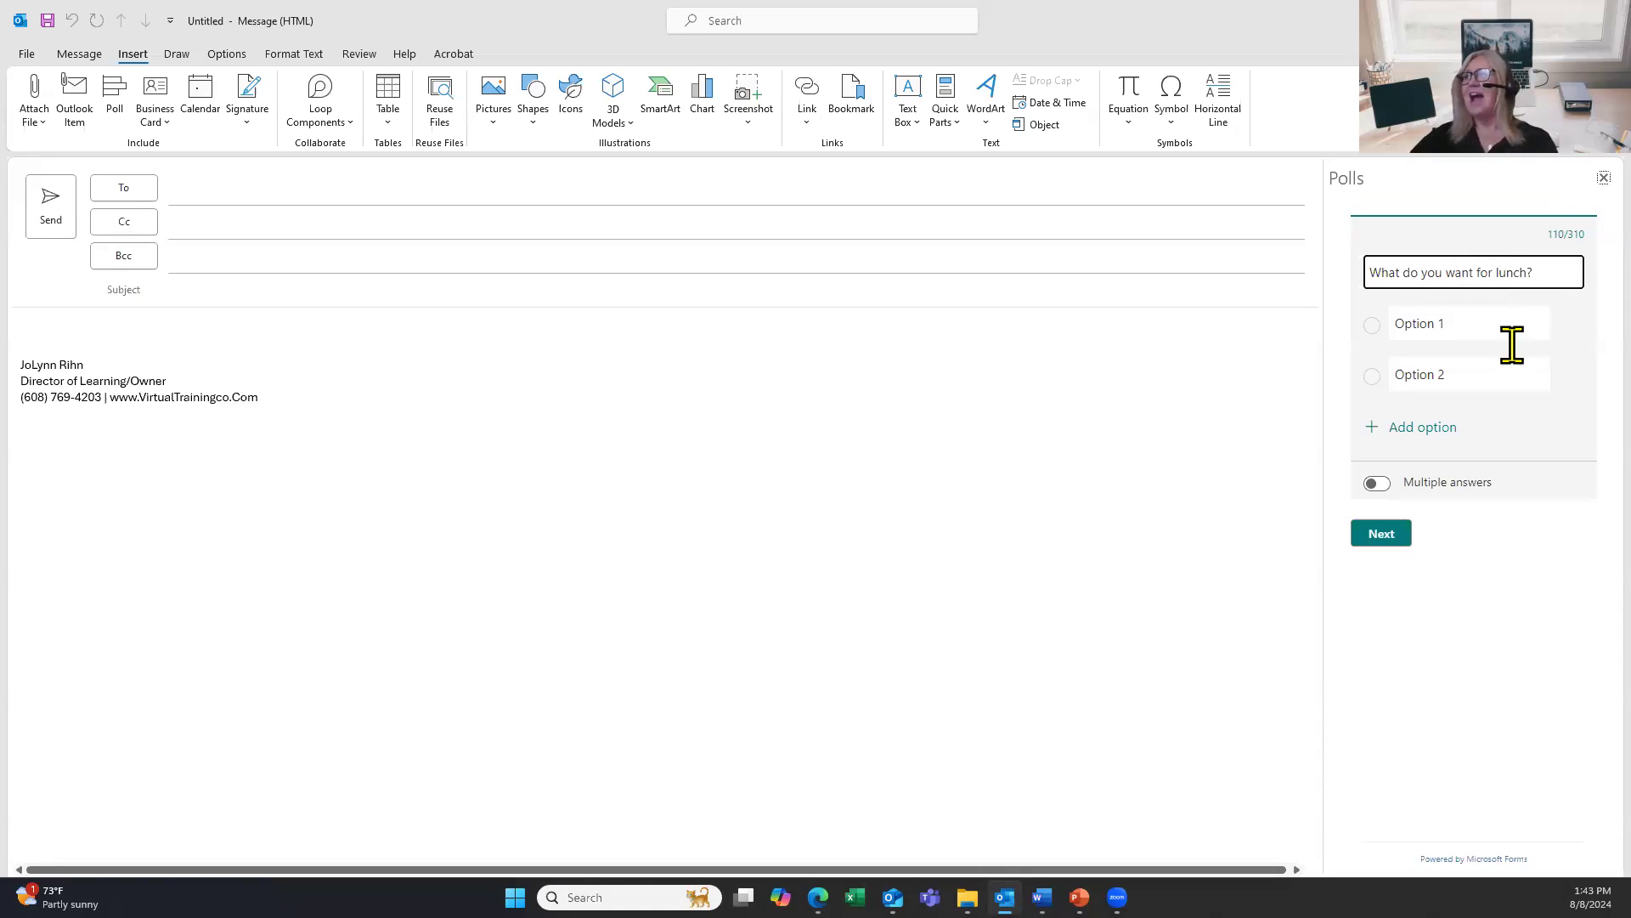
left_click(1492, 324)
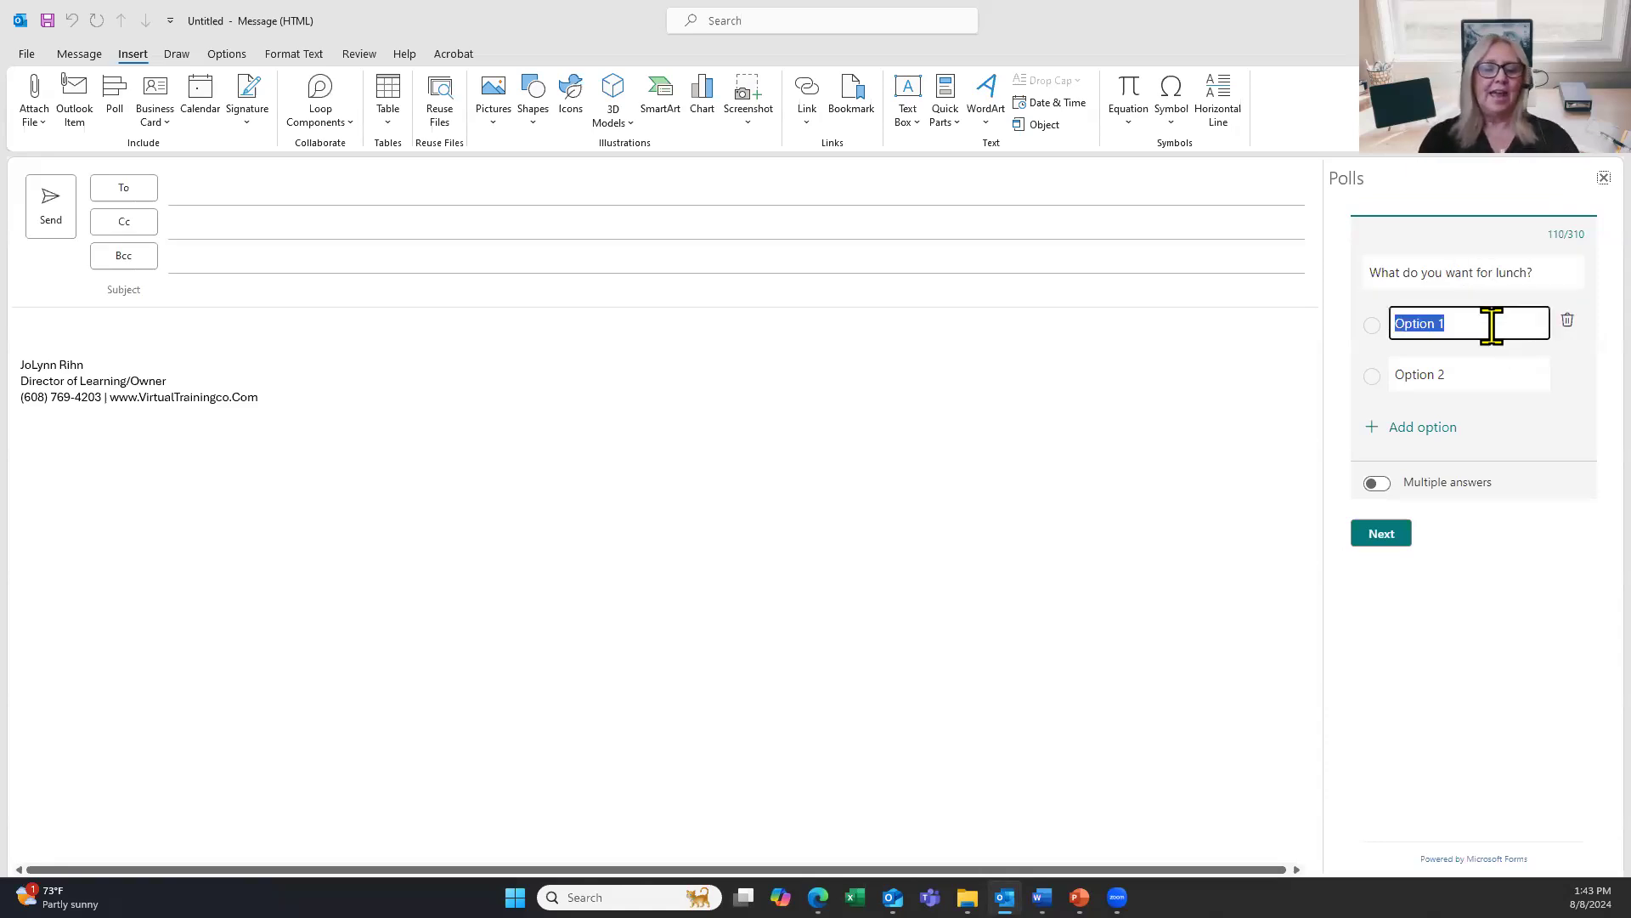
type("Fancy Rest")
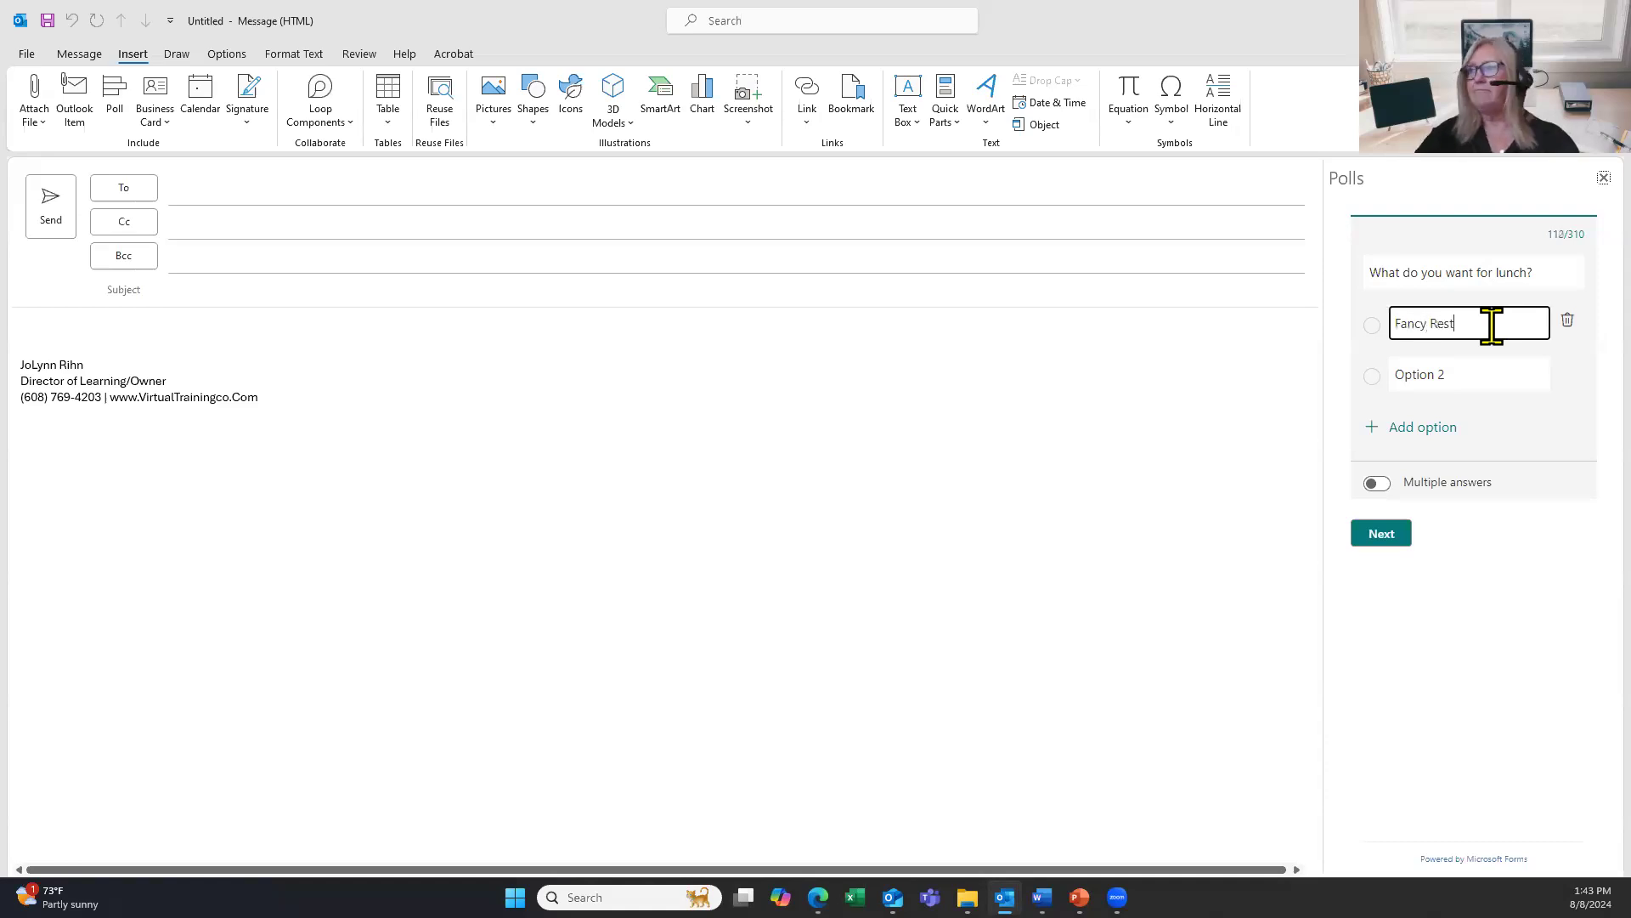
left_click(1441, 374)
type("Fa")
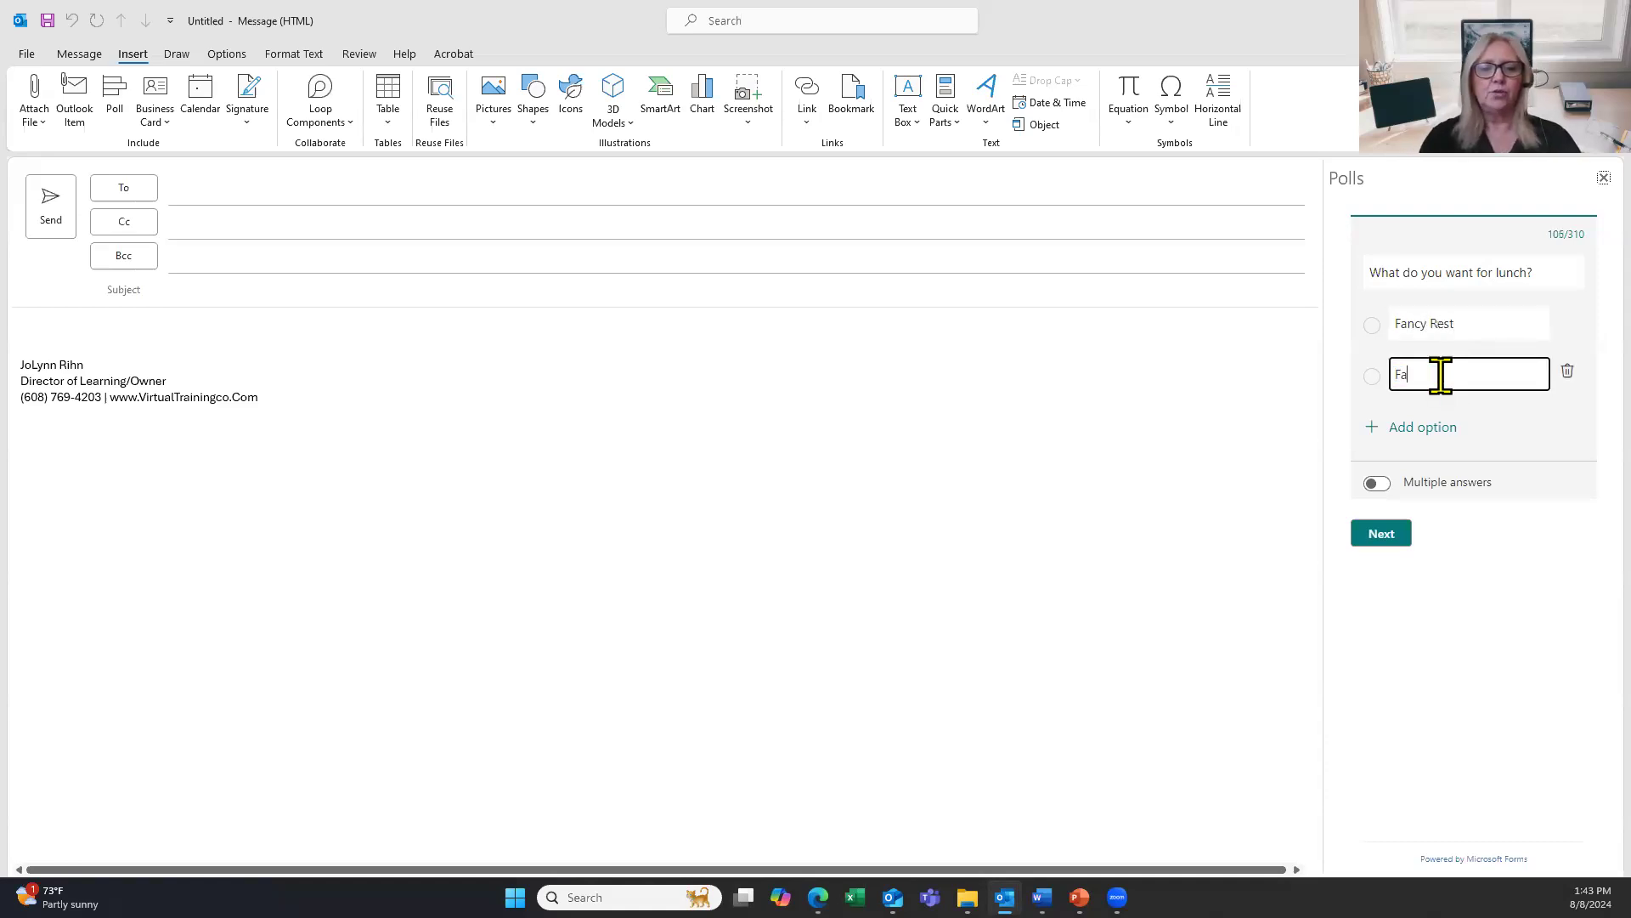
type("st Food")
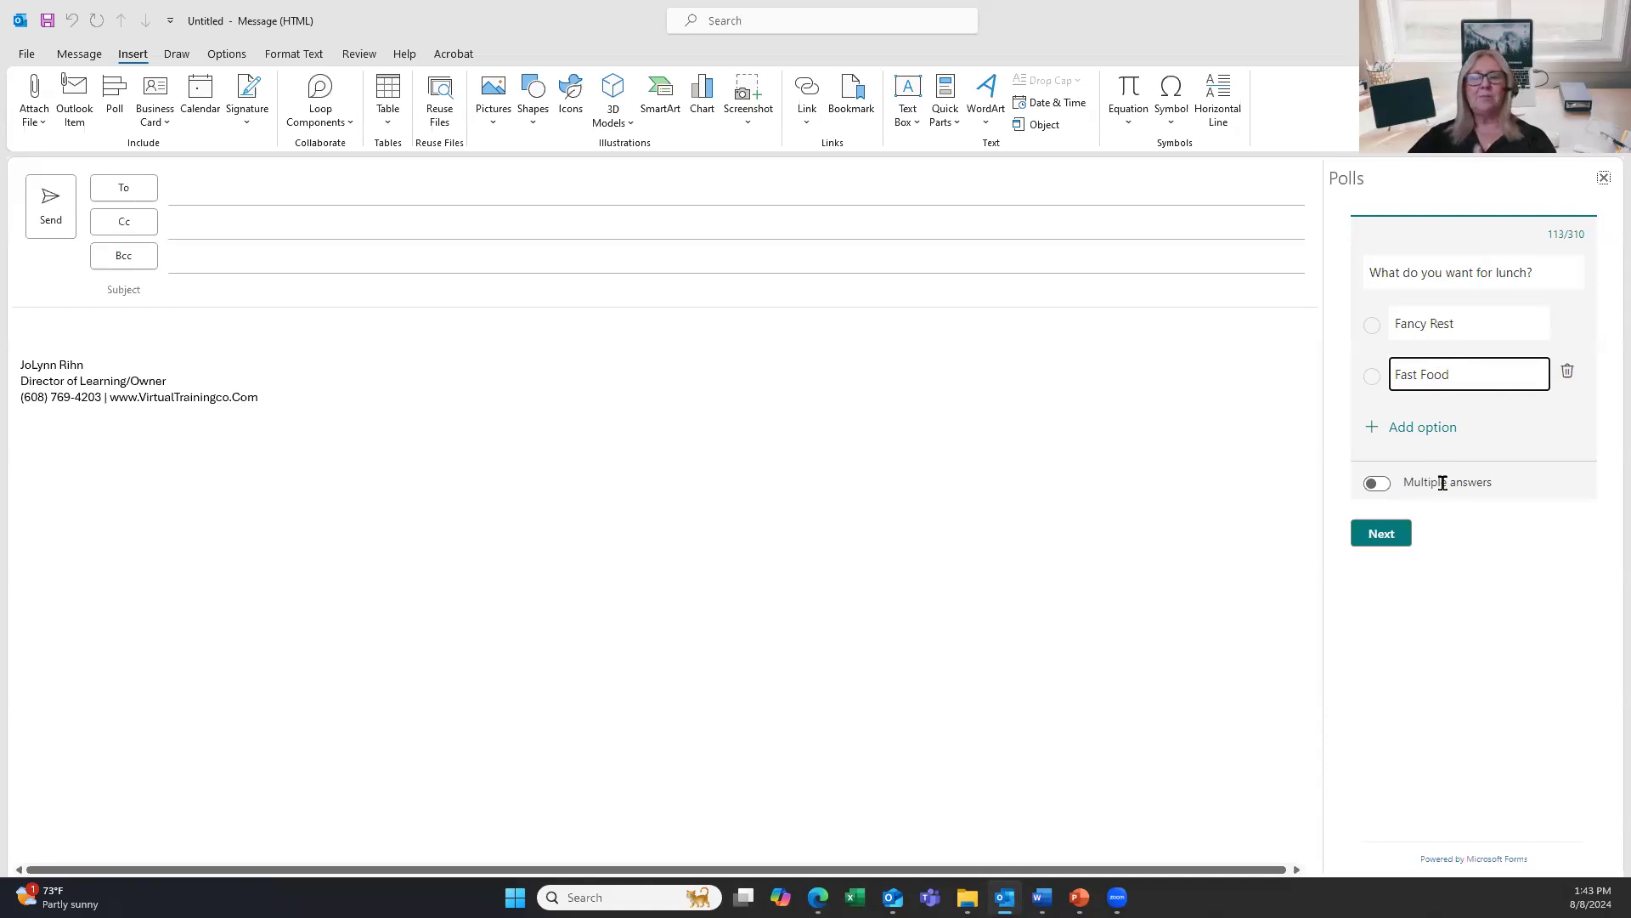
left_click(1393, 532)
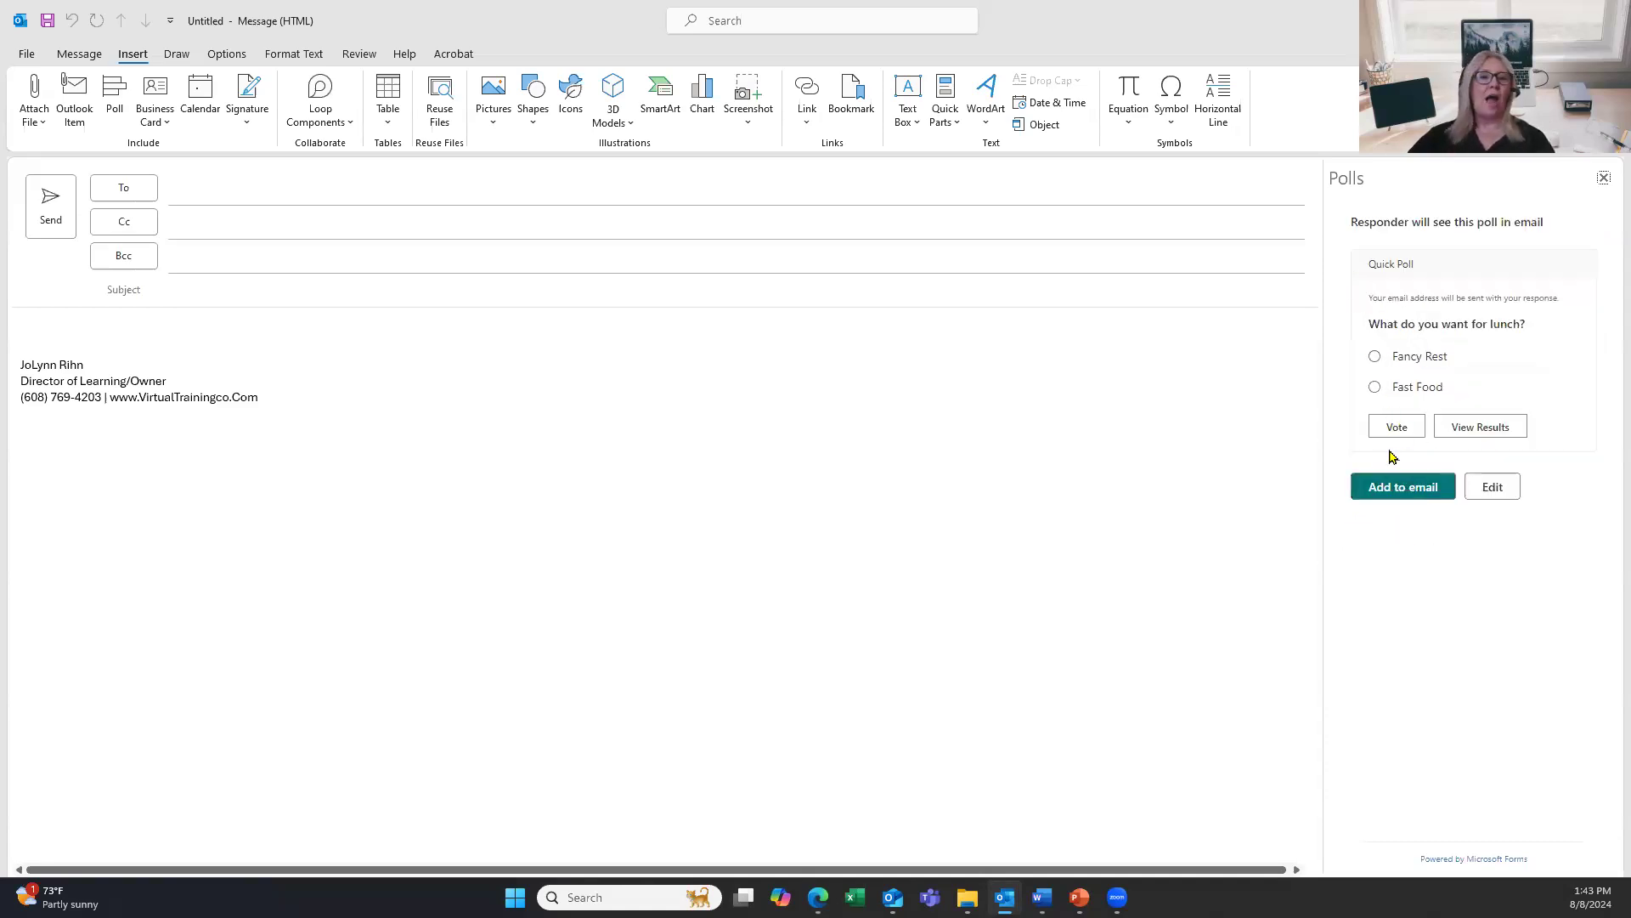
Add the poll using the work account, address it to yourself with subject 'Poll', and send.
left_click(1422, 495)
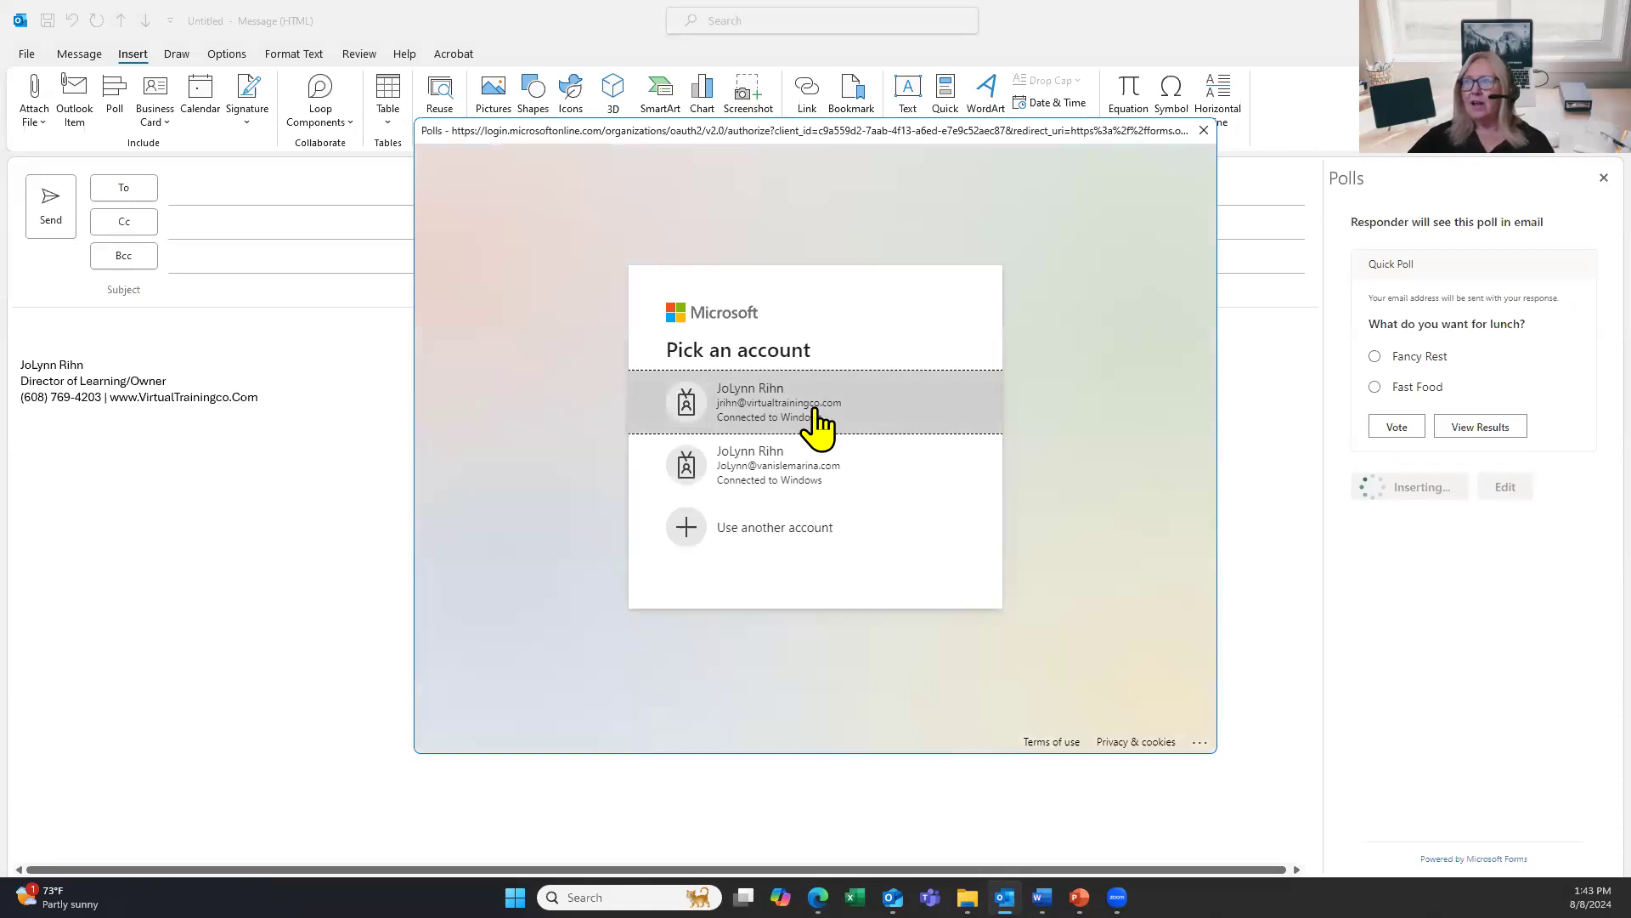
left_click(854, 414)
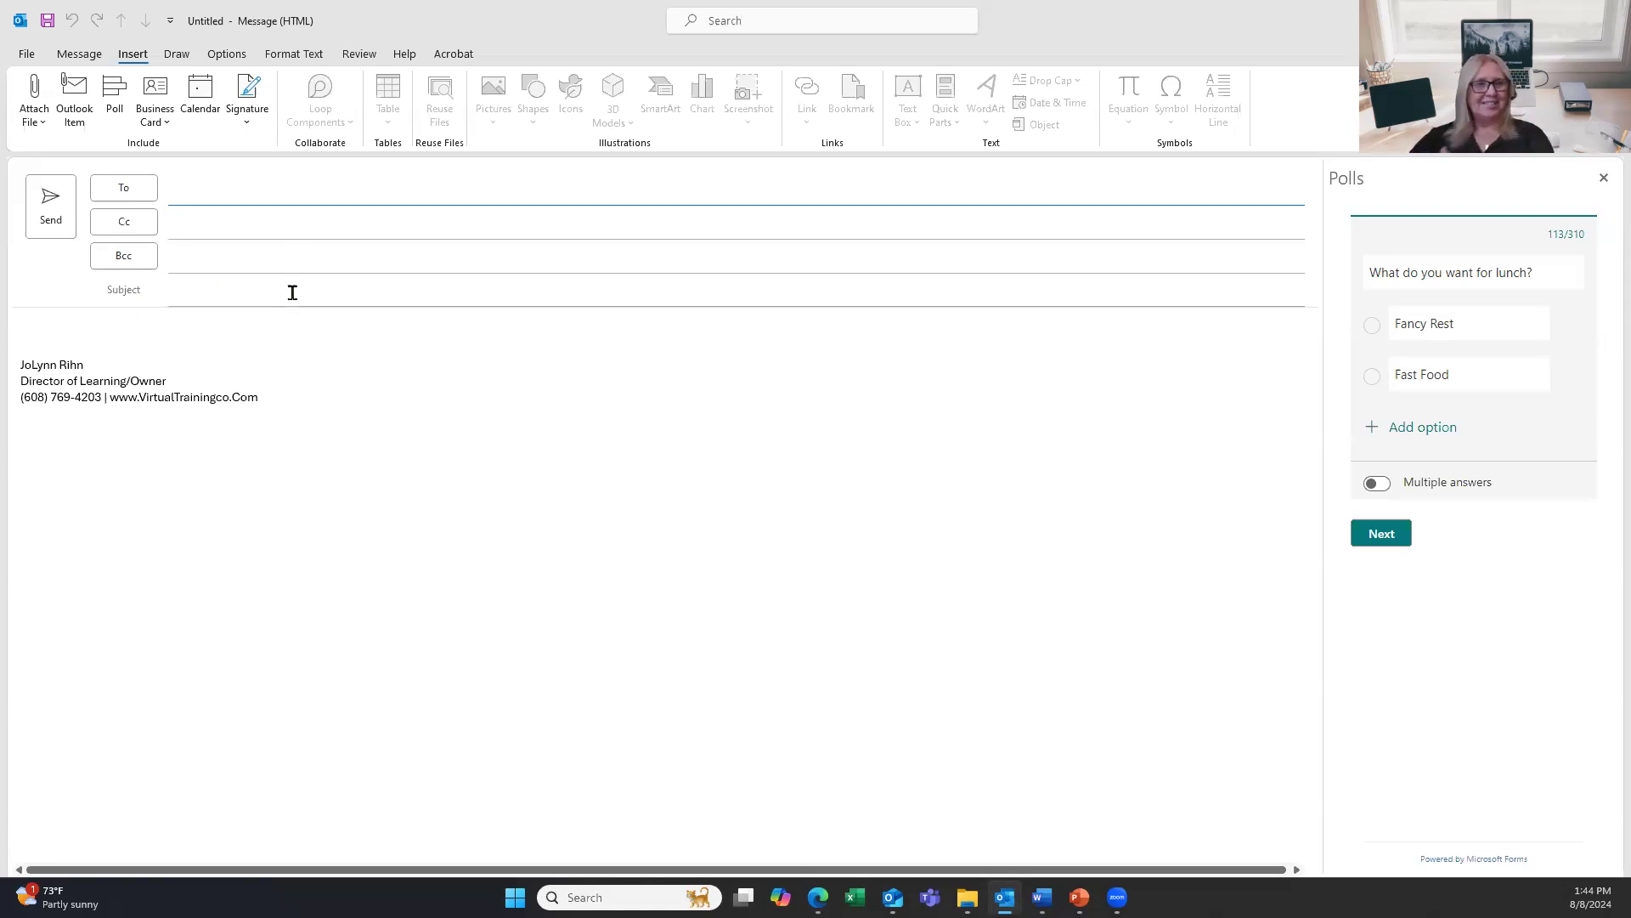
left_click(284, 190)
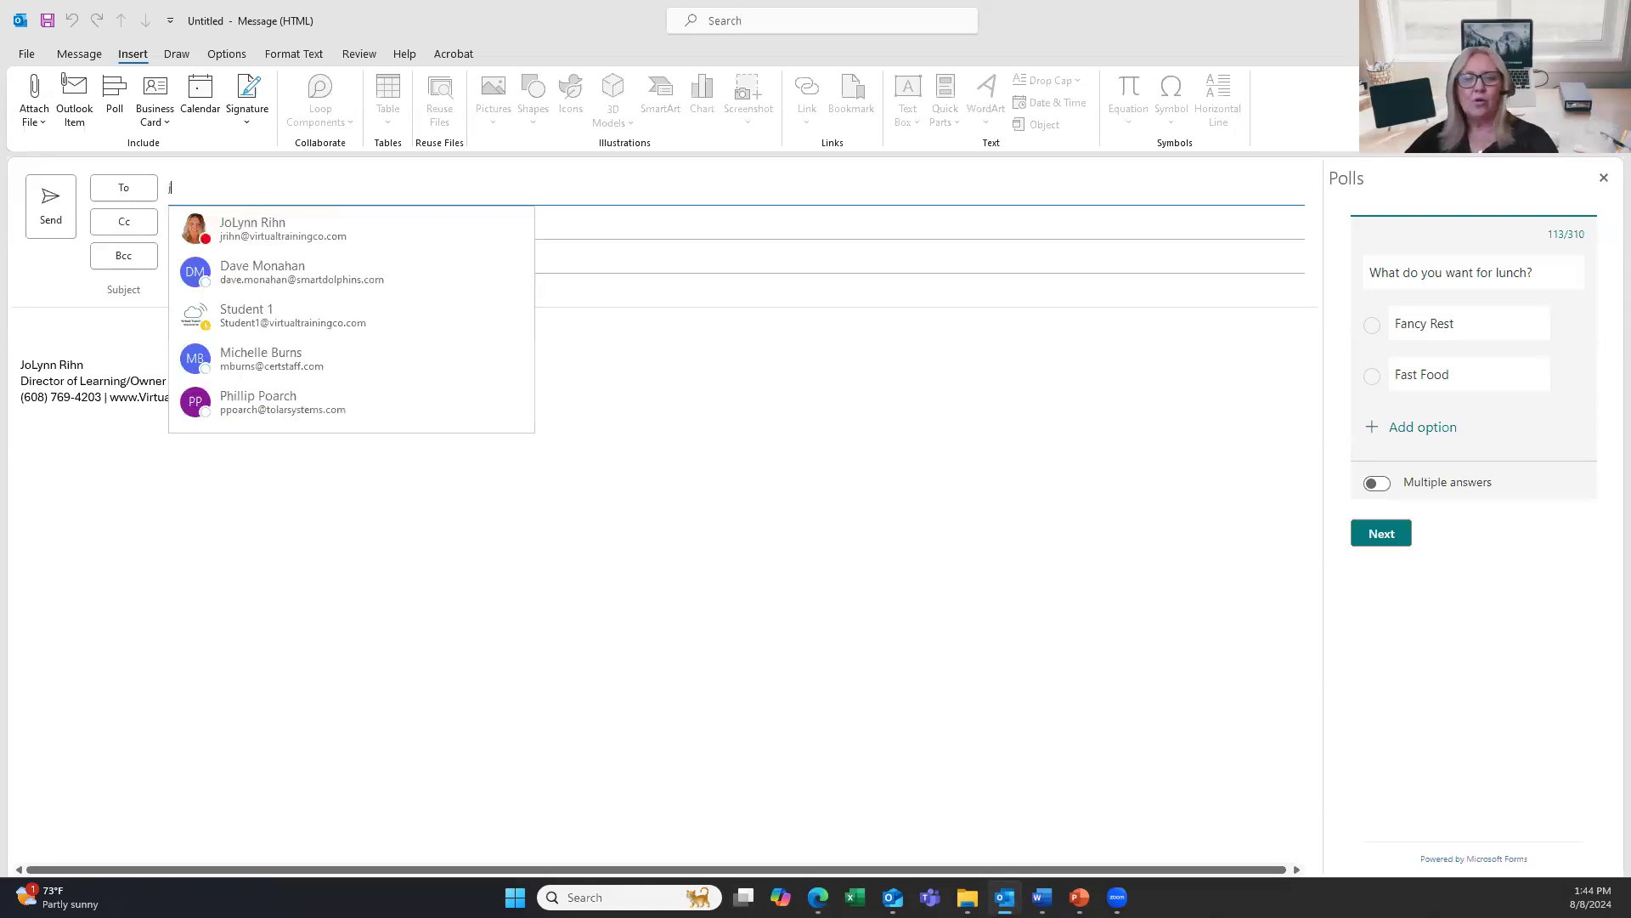
left_click(282, 234)
left_click(261, 301)
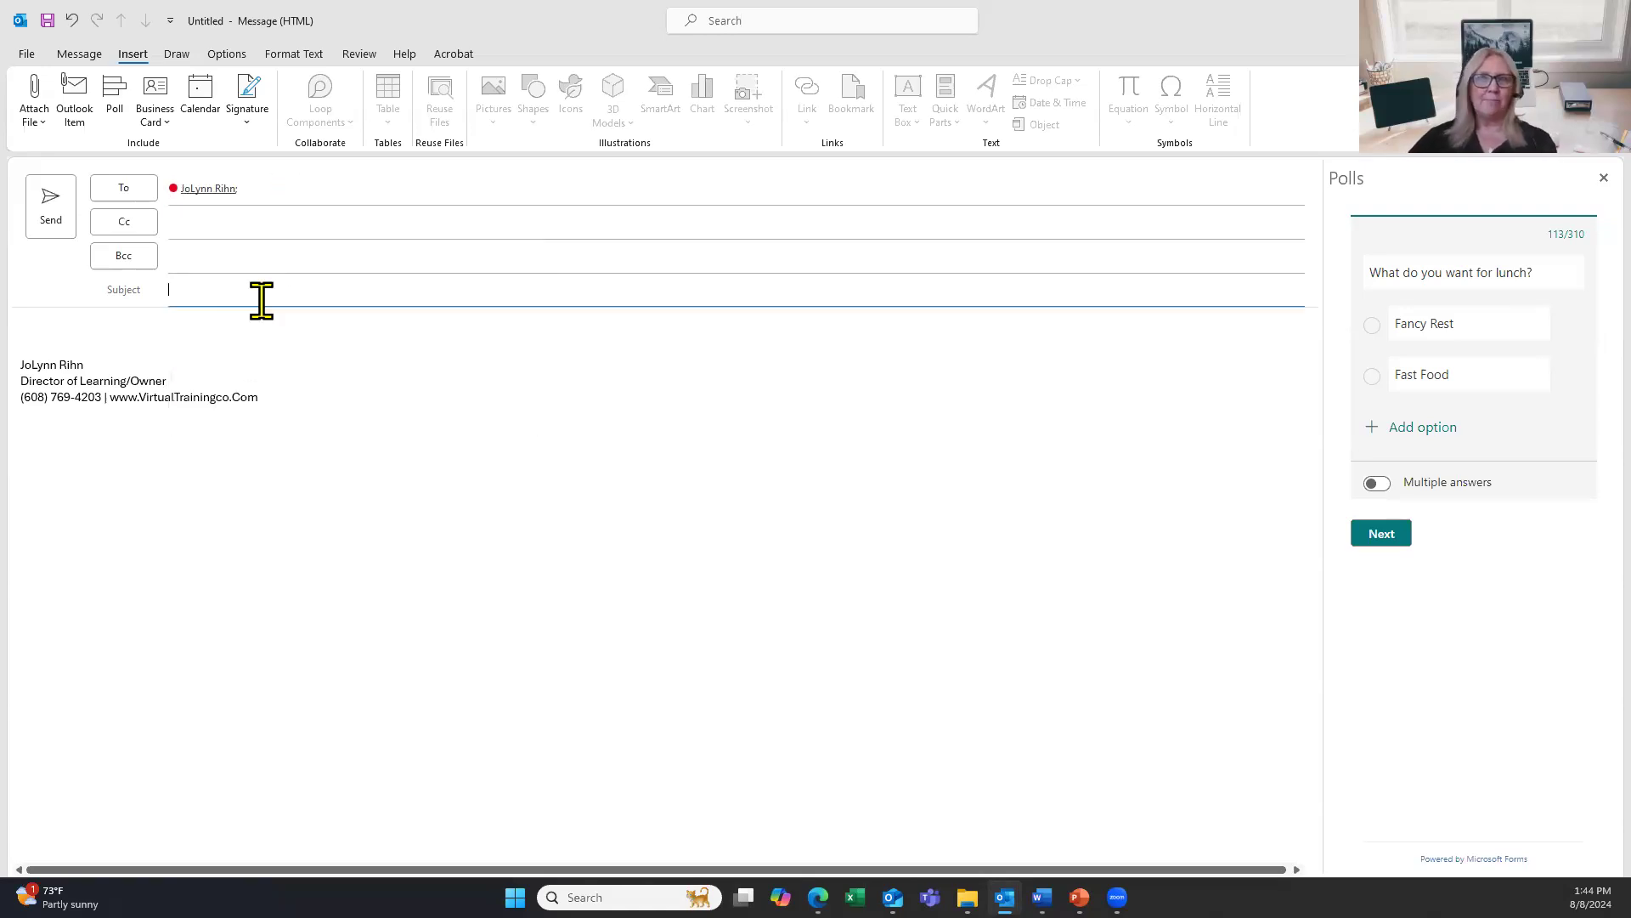
type("Poll")
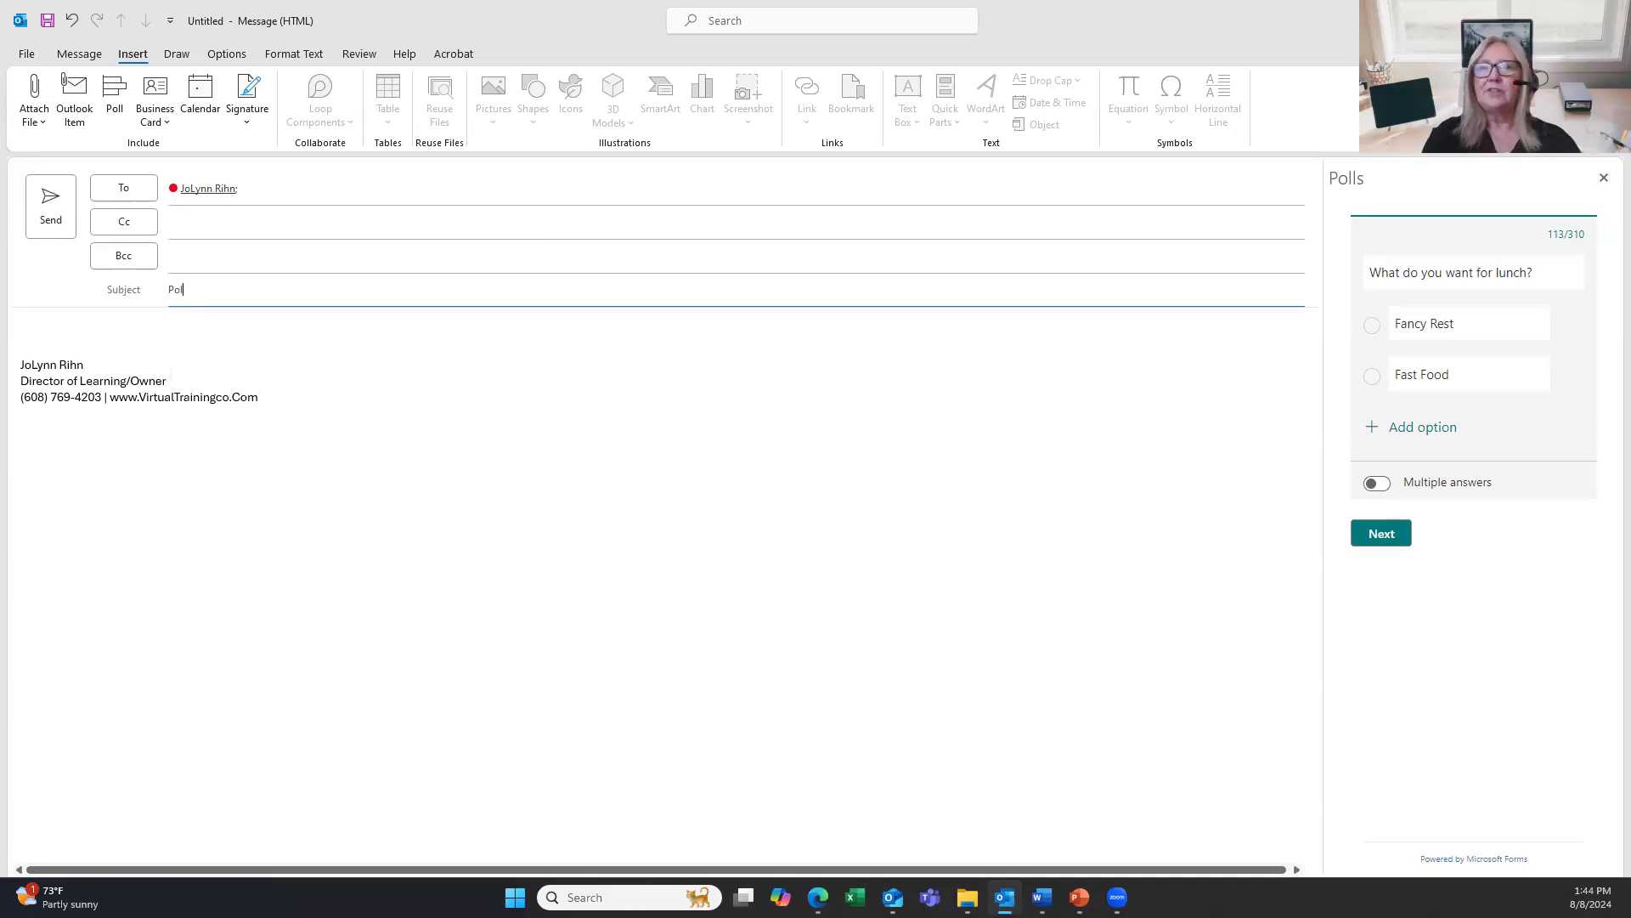
left_click(48, 202)
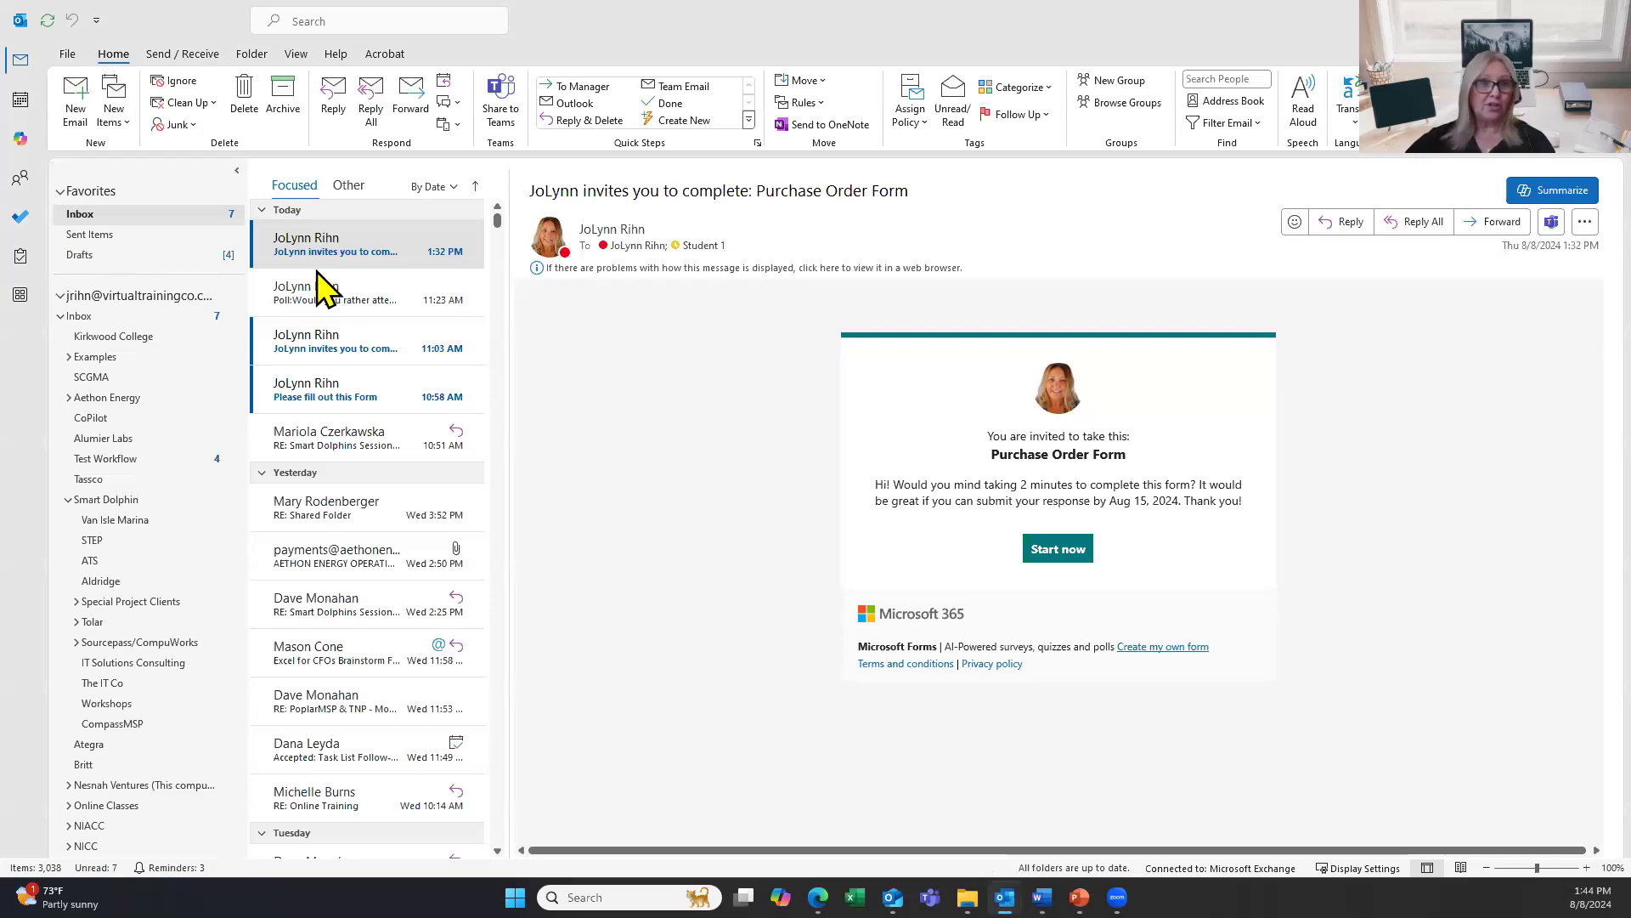
Open the Poll message in the inbox, then minimize Outlook to return to the browser.
left_click(357, 291)
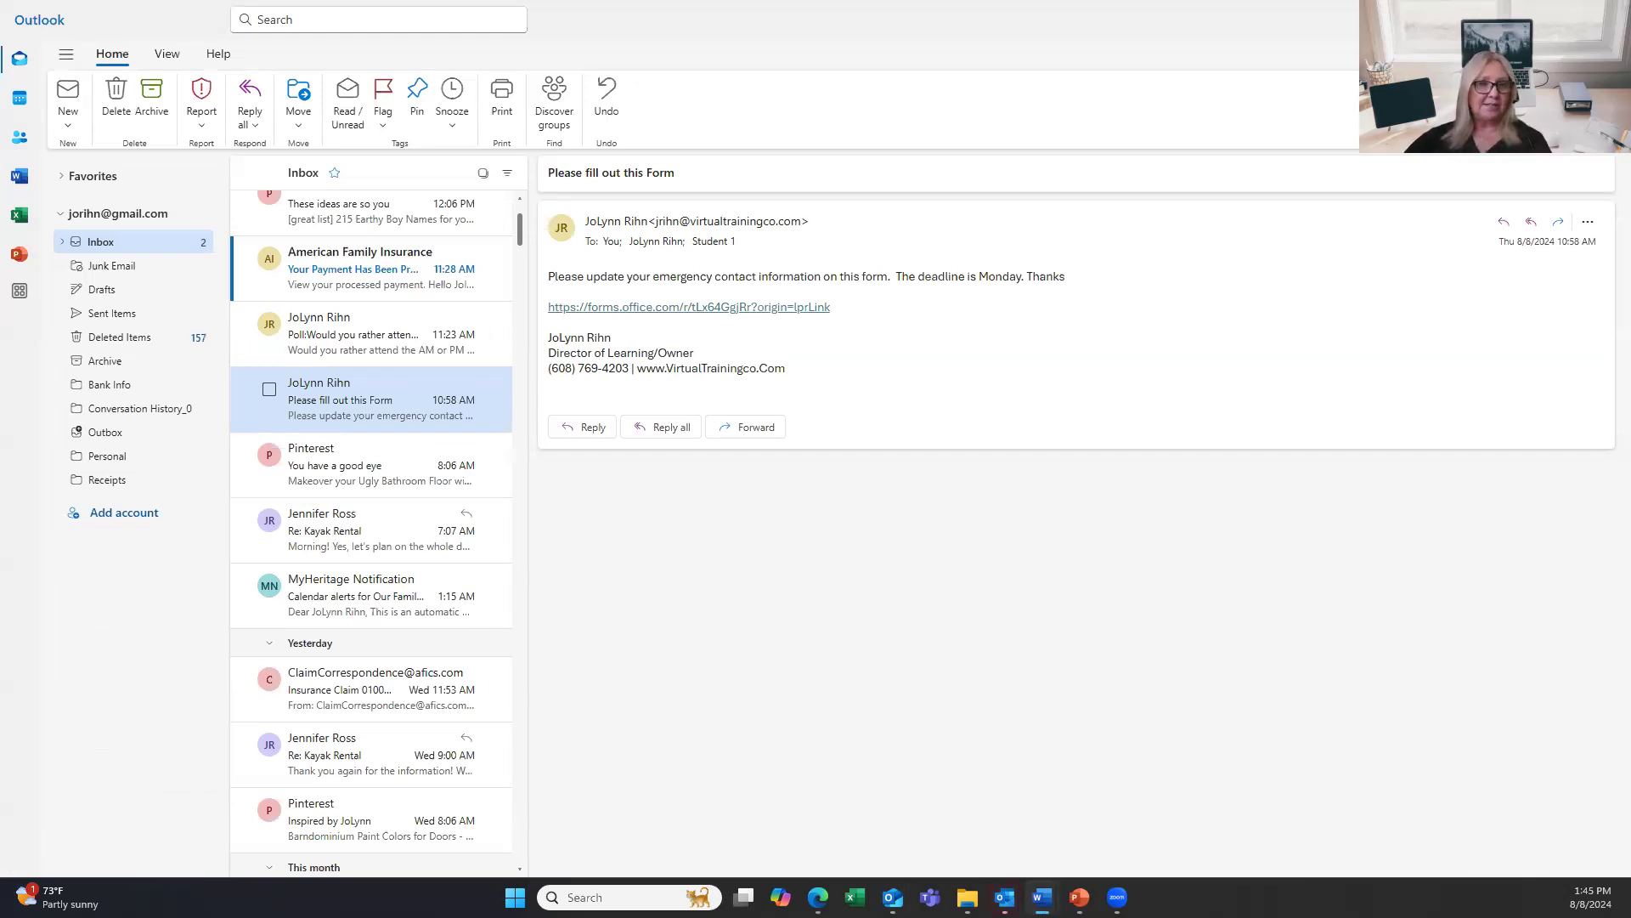
left_click(1534, 13)
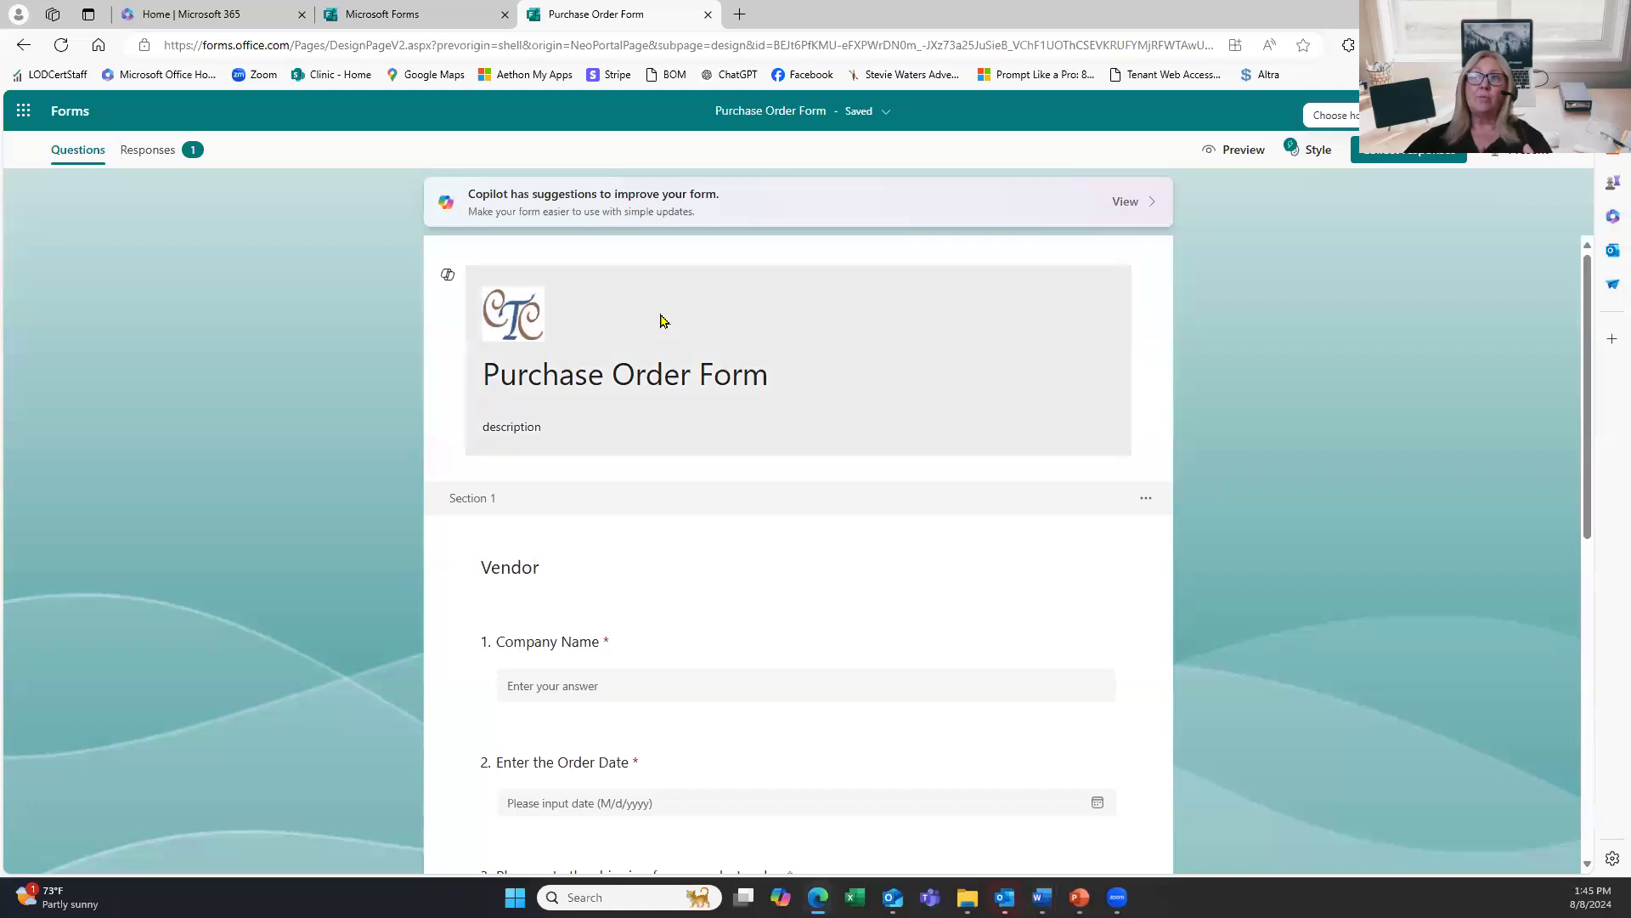
Open the Emergency Contact Information Update Form from the recent forms list.
left_click(404, 24)
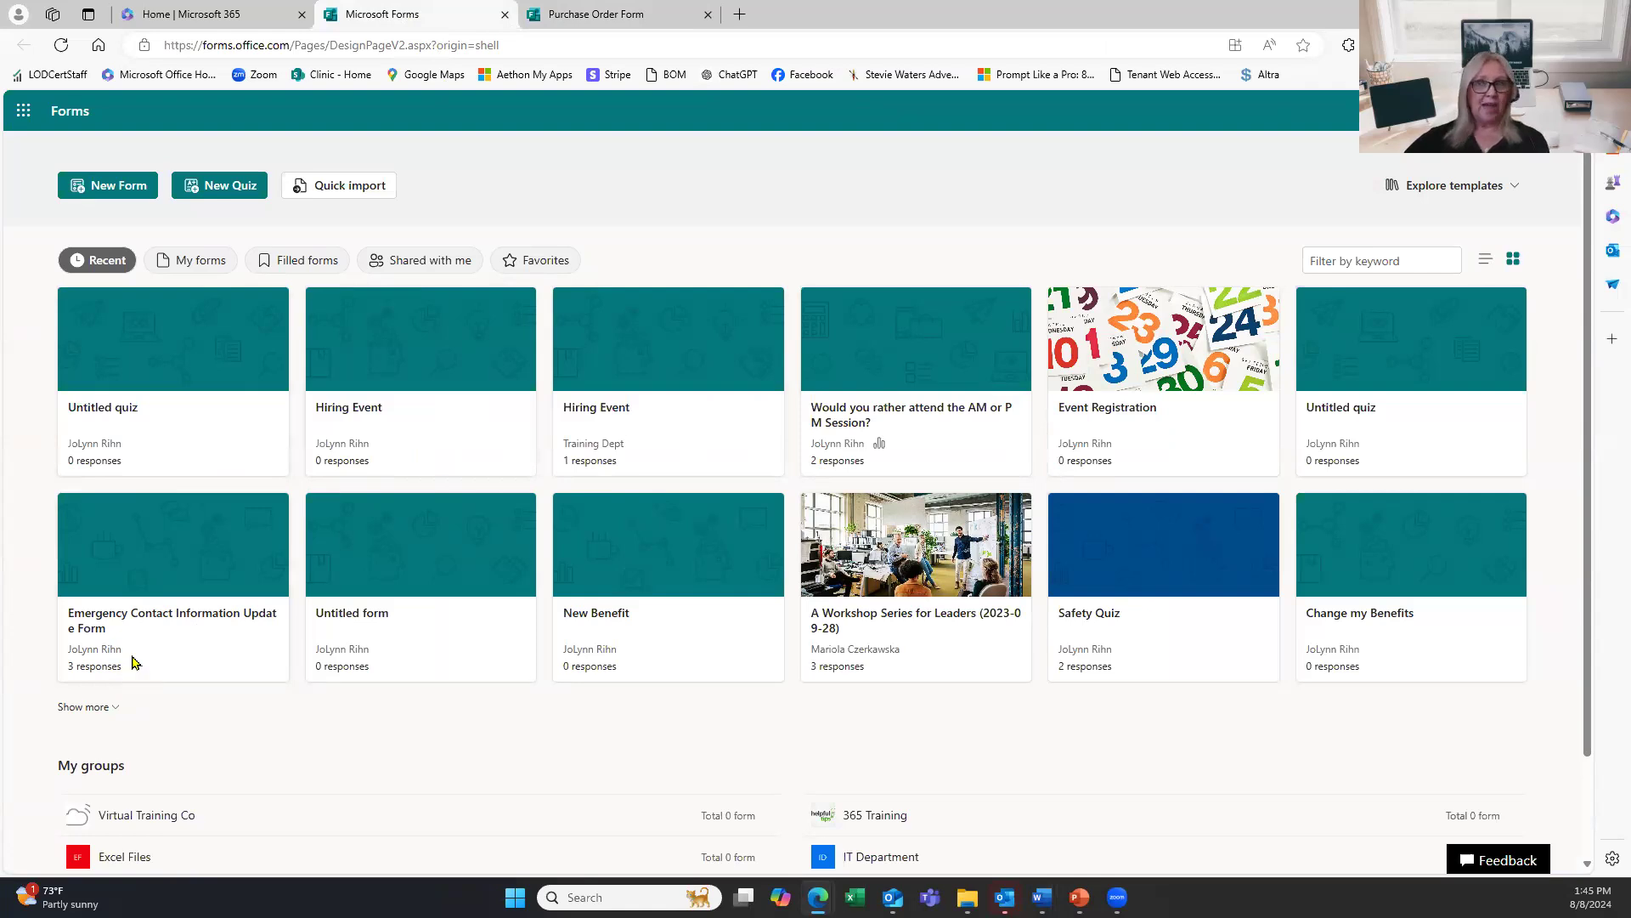
left_click(176, 610)
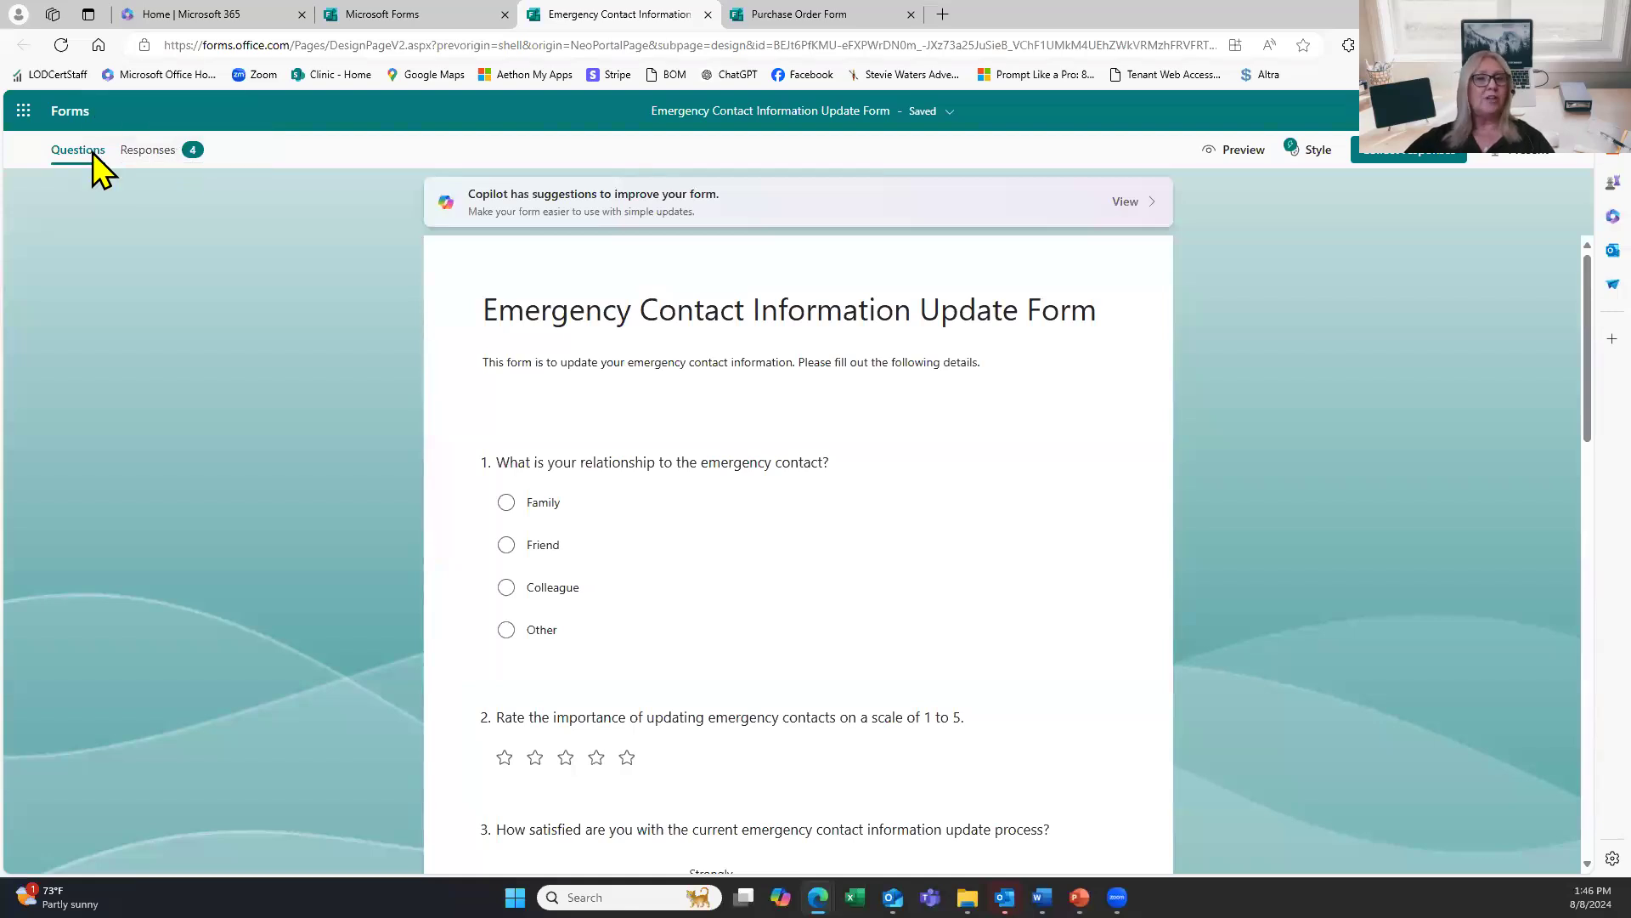
Scroll through the Responses summary charts, then open the 4-response results workbook in Excel.
left_click(168, 158)
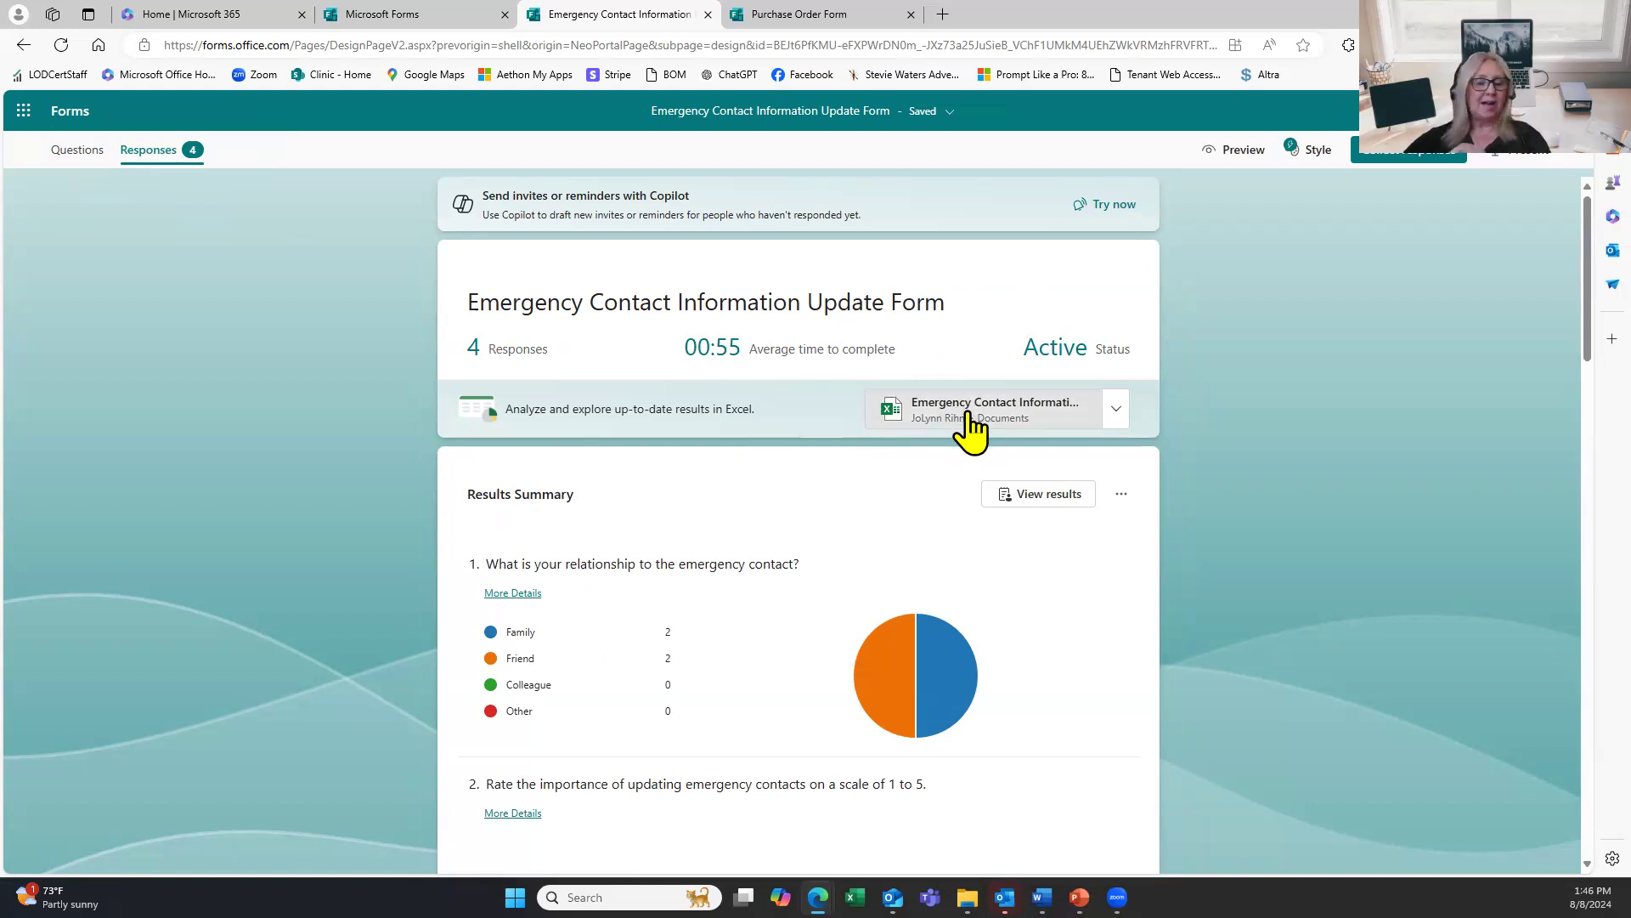
scroll(872, 512, "down", 1)
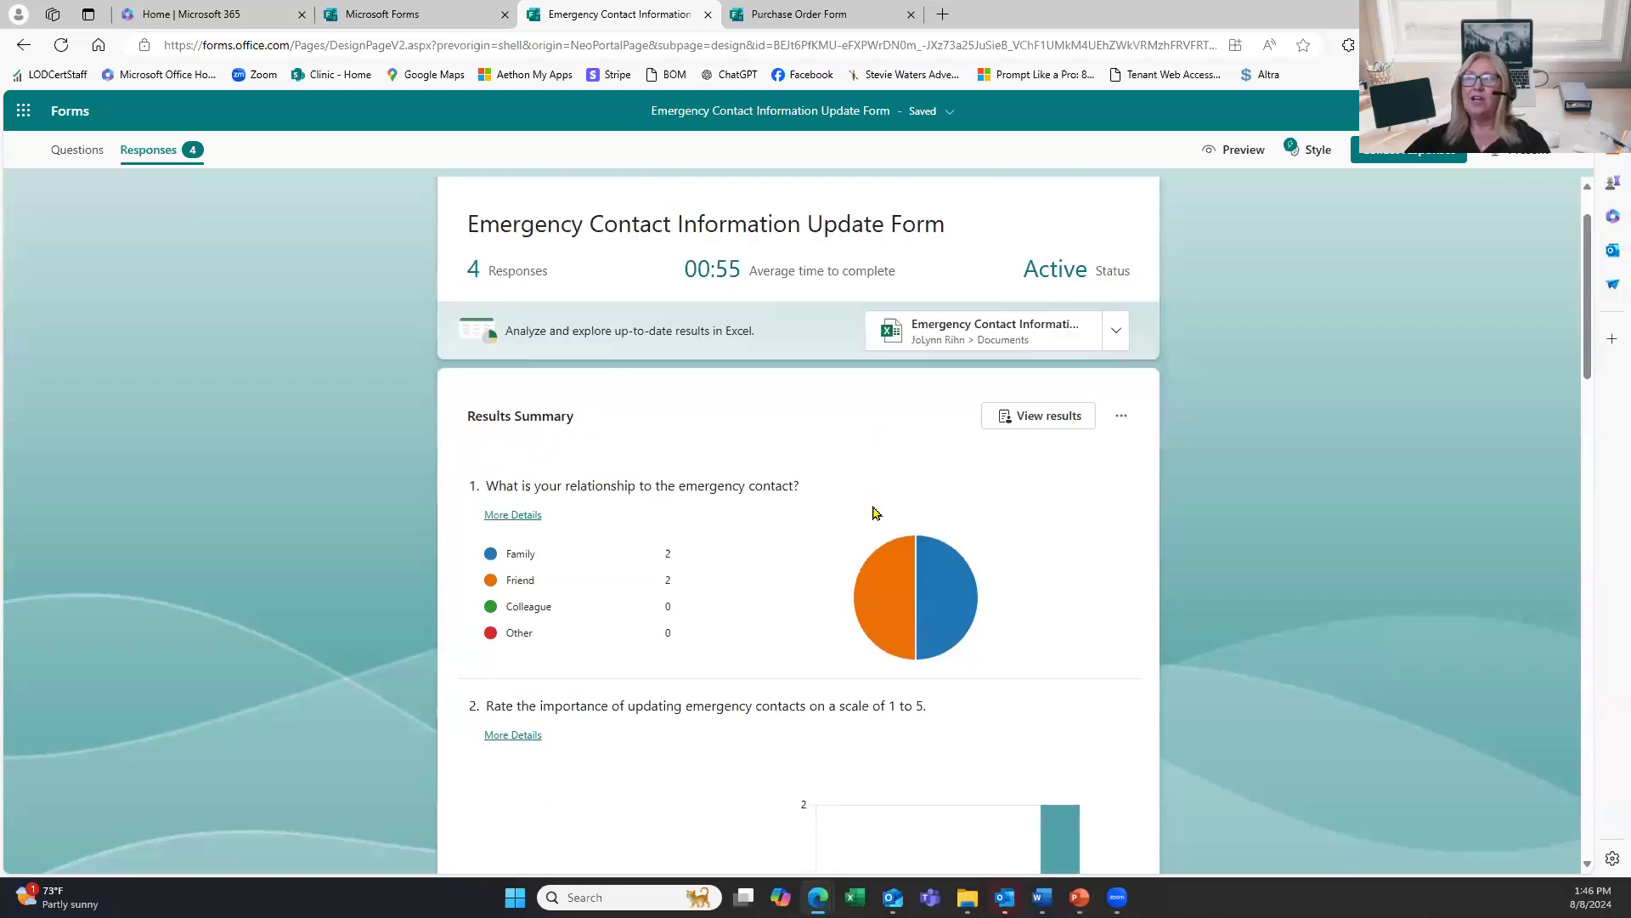
scroll(872, 512, "down", 7)
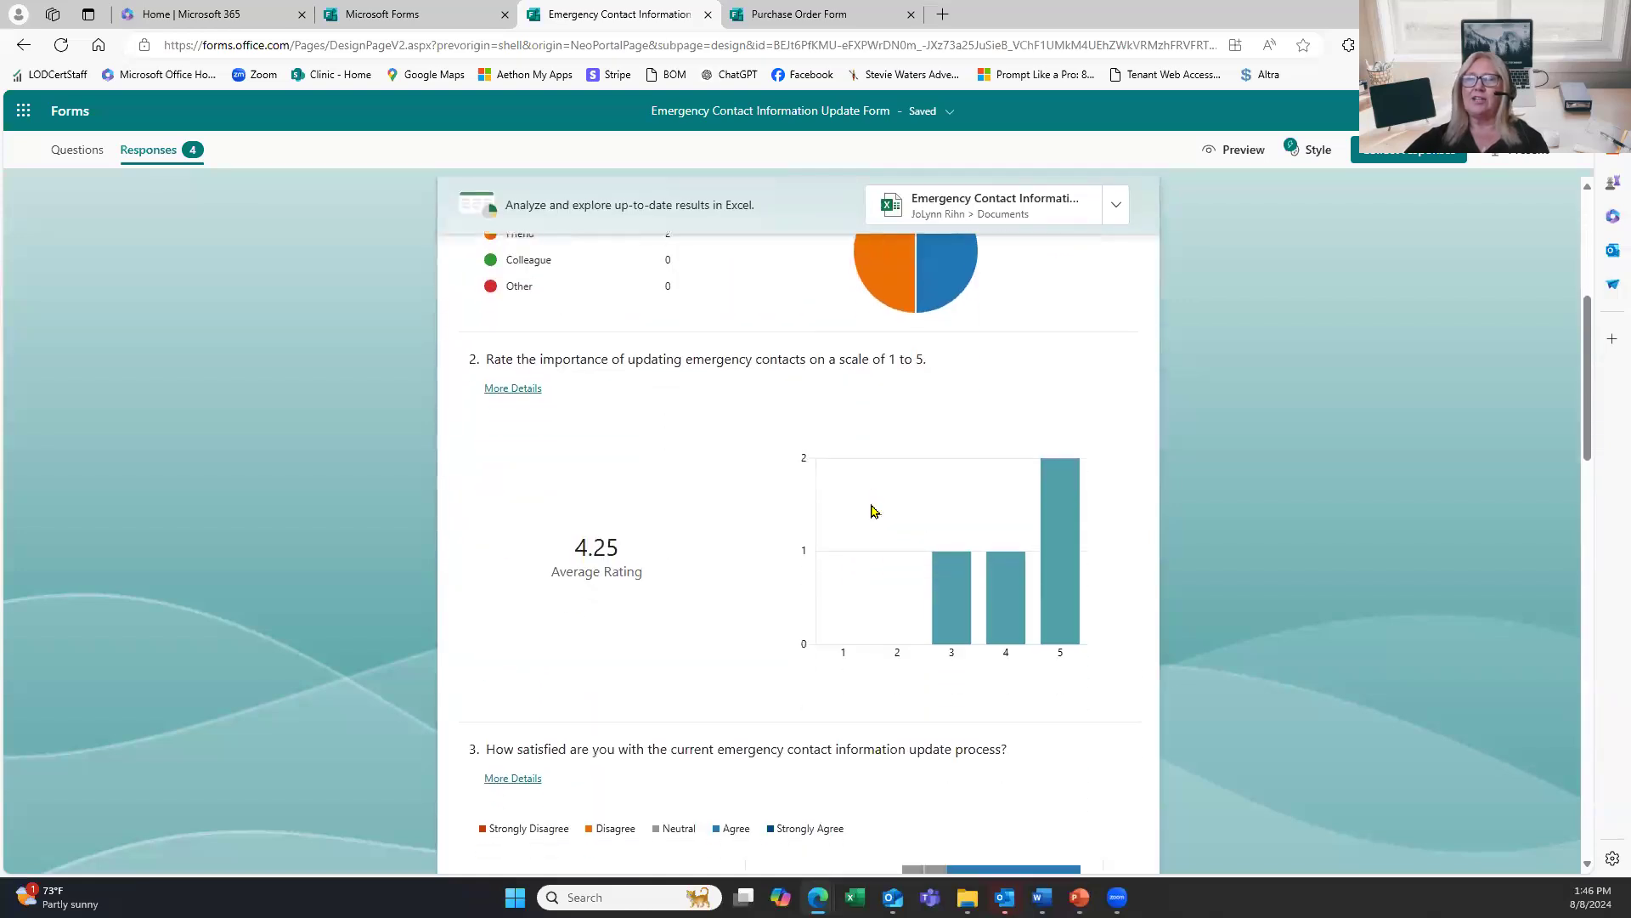
scroll(872, 510, "down", 10)
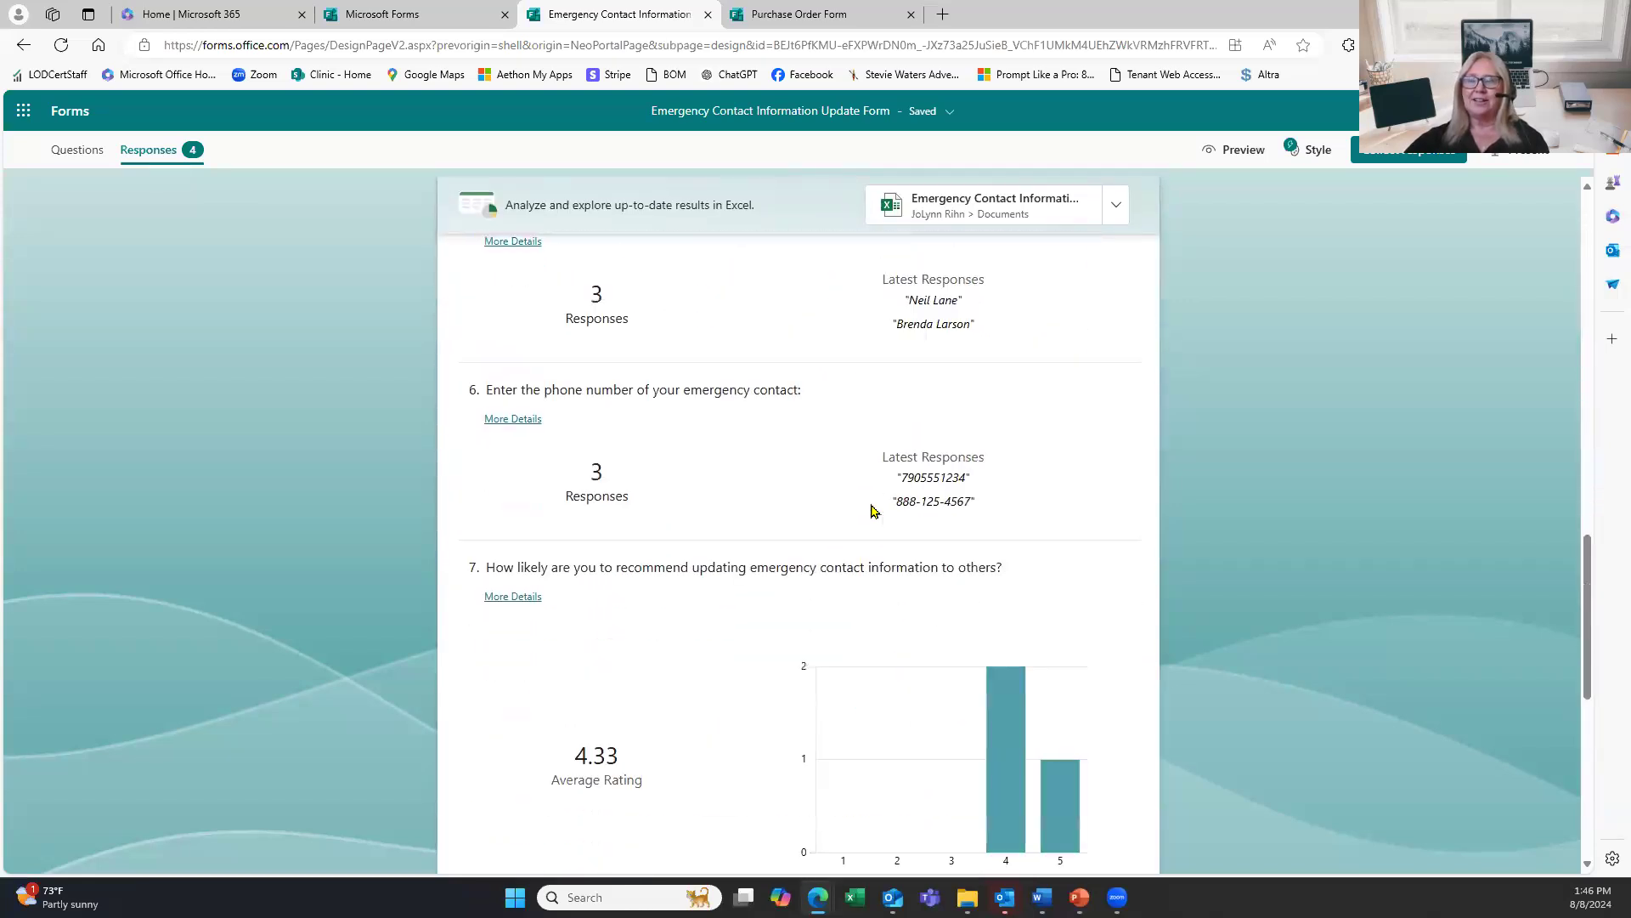
scroll(872, 512, "up", 20)
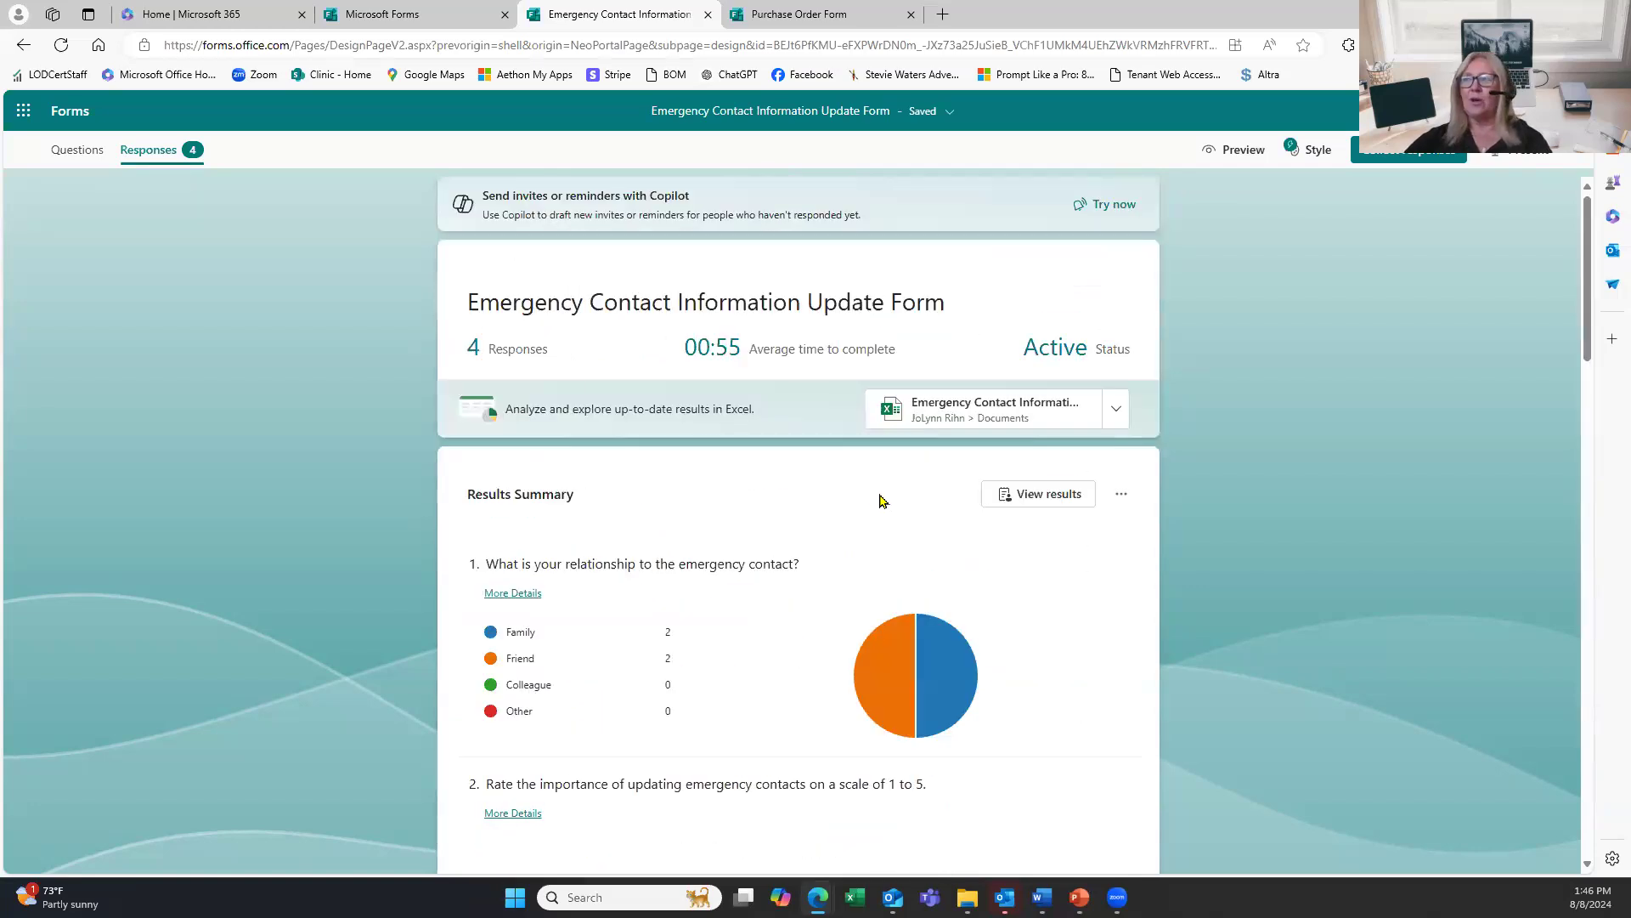
left_click(986, 414)
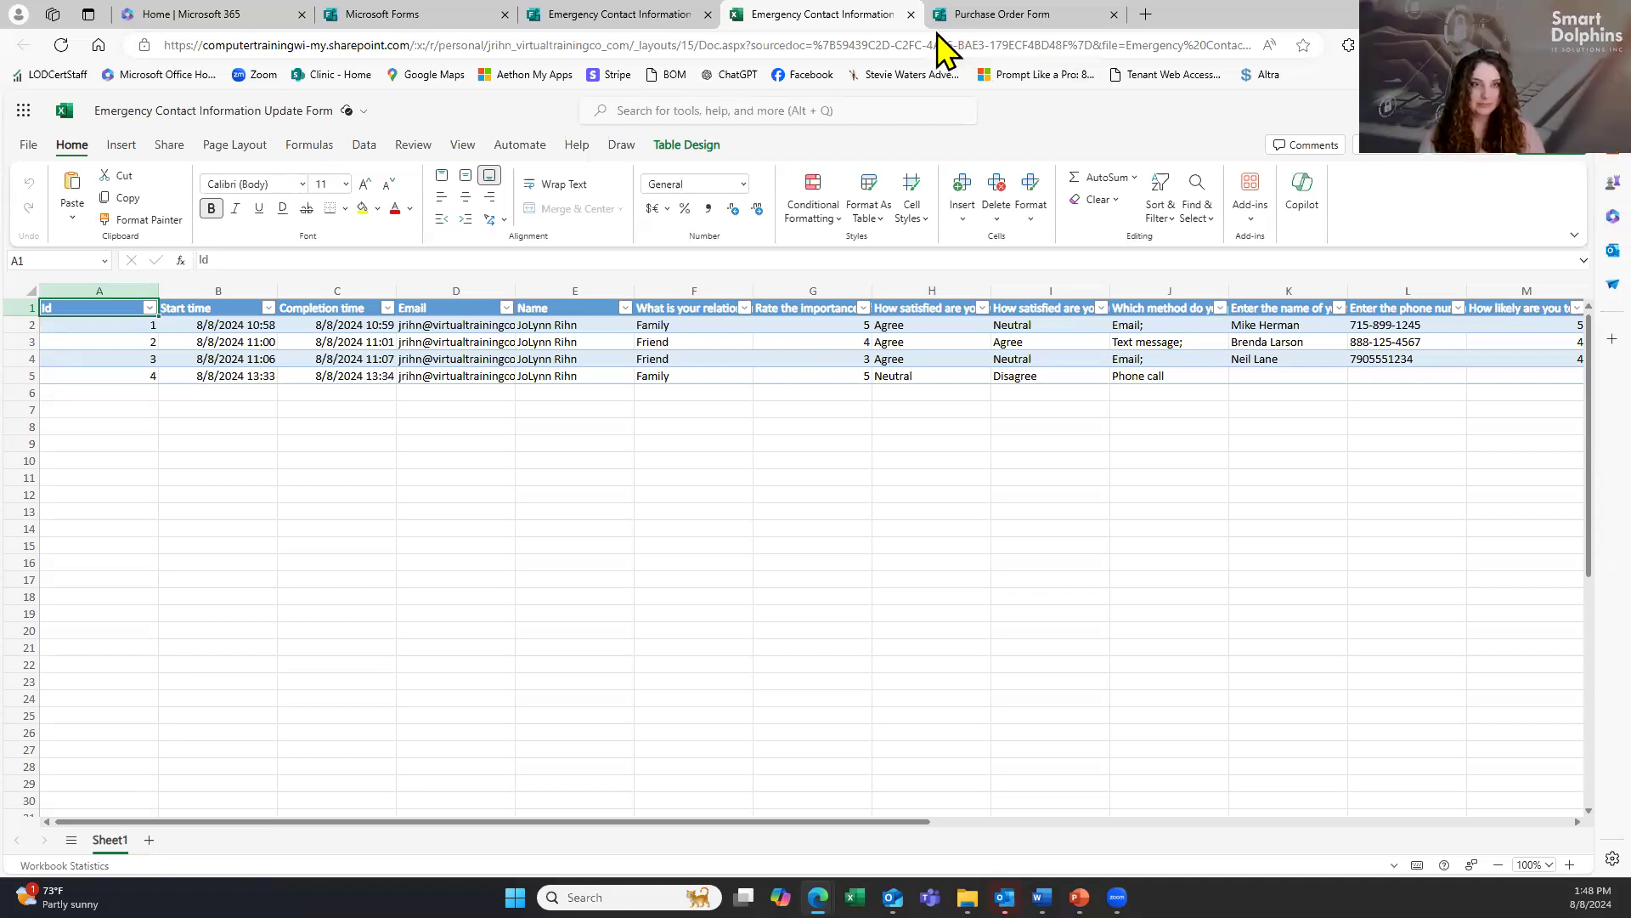
Close the Emergency Contact workbook to return to its 4-response Forms summary.
left_click(911, 15)
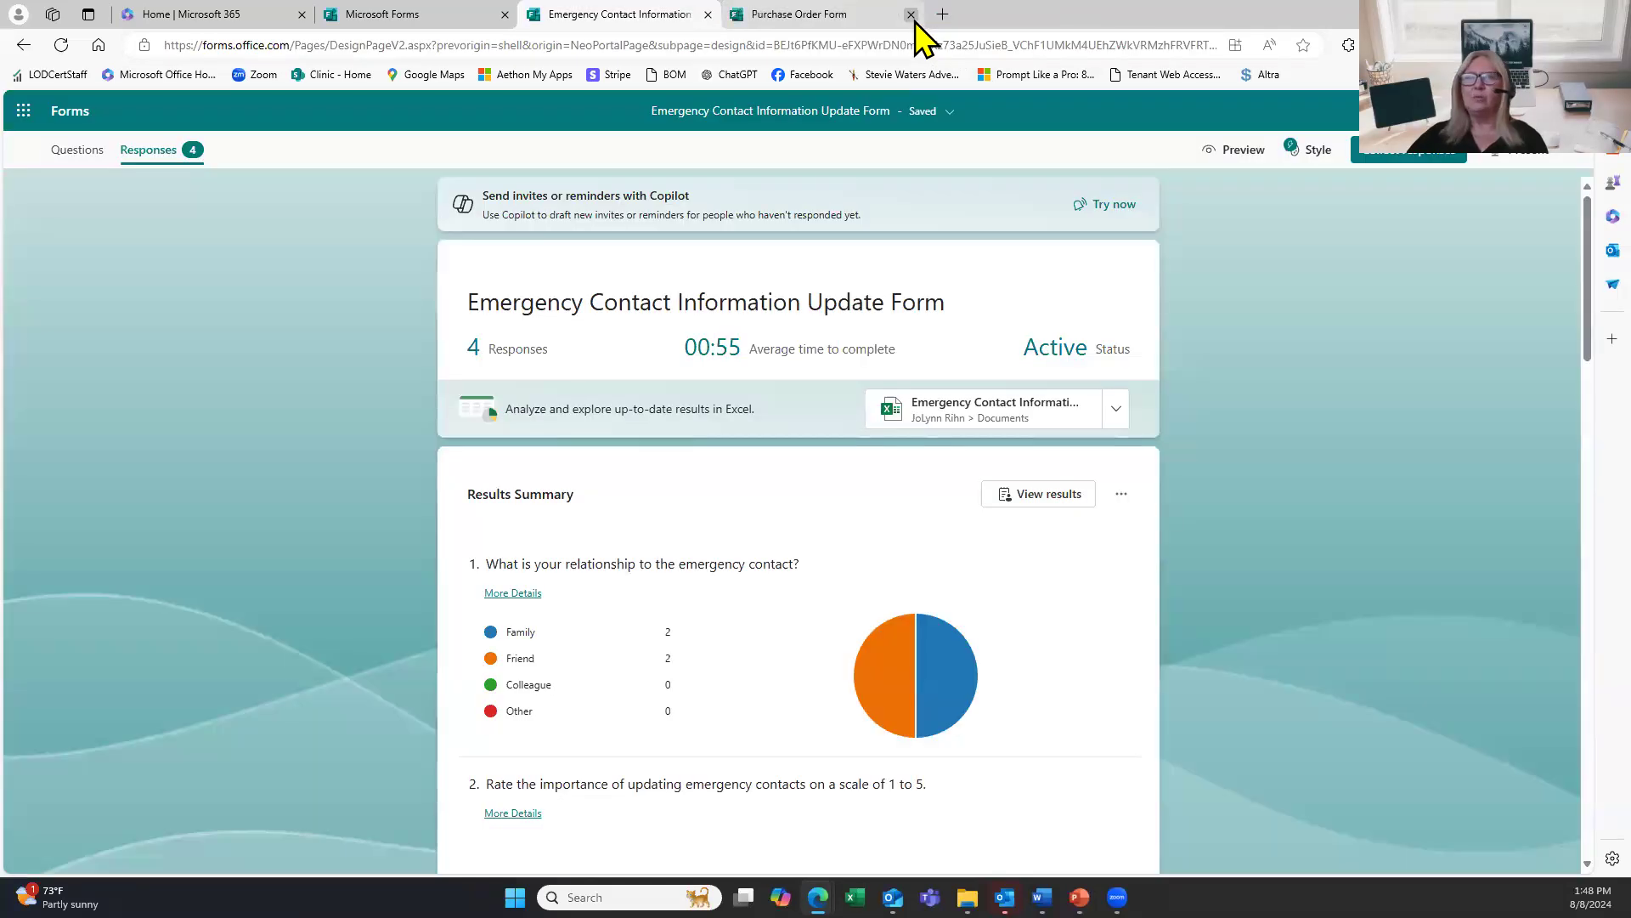
Switch to the Purchase Order Form's responses and open its results in Excel.
left_click(708, 15)
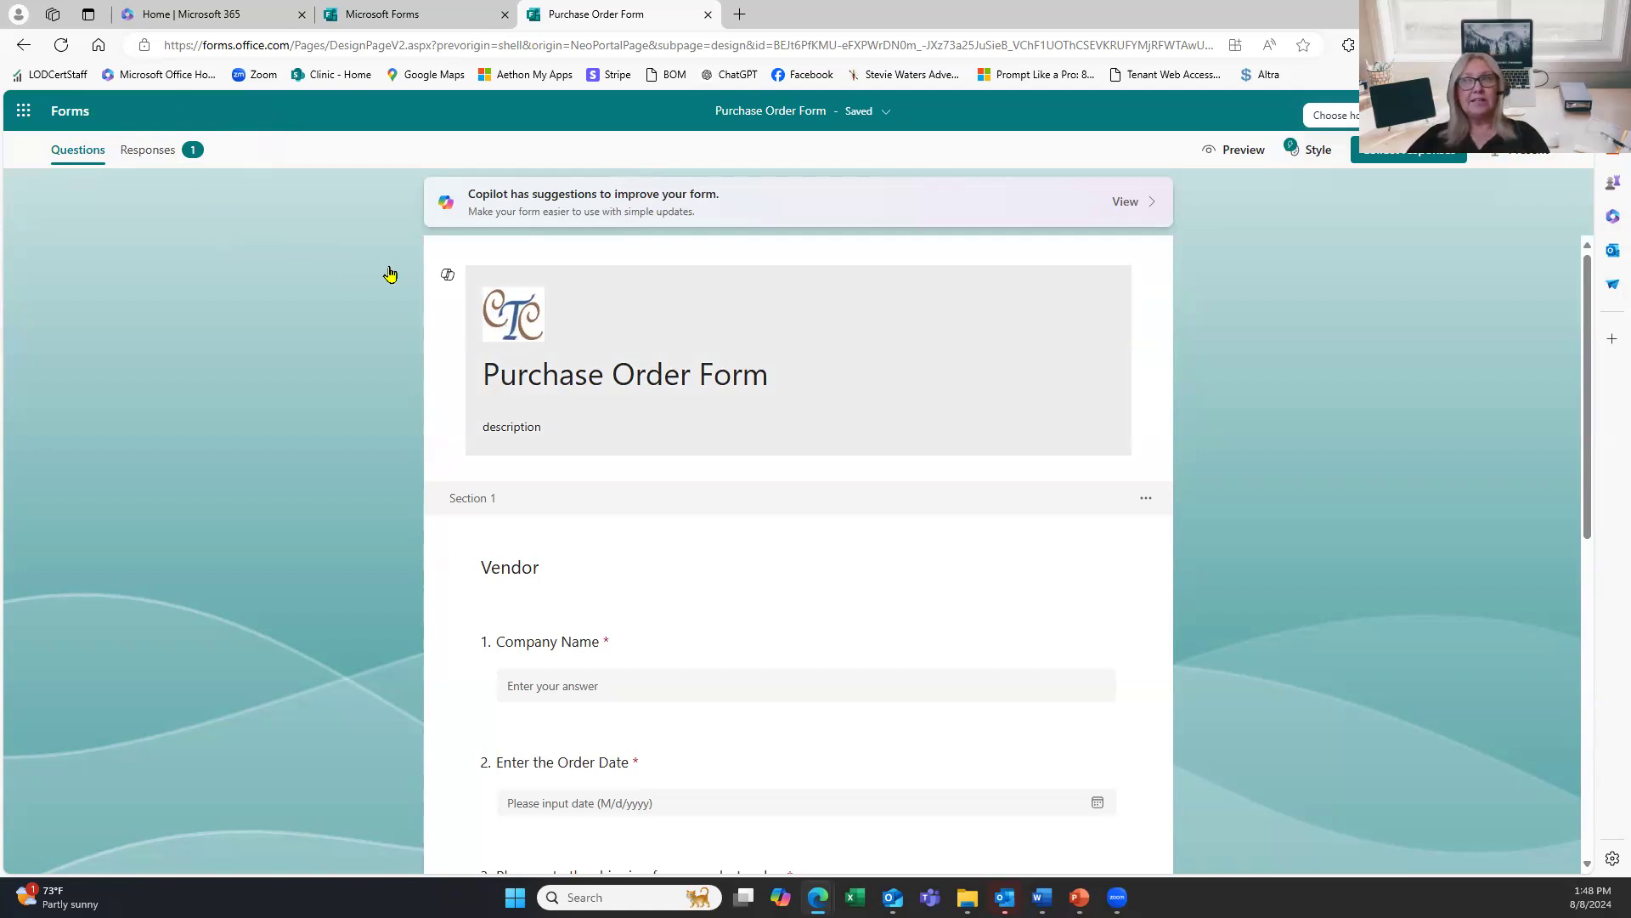
left_click(180, 156)
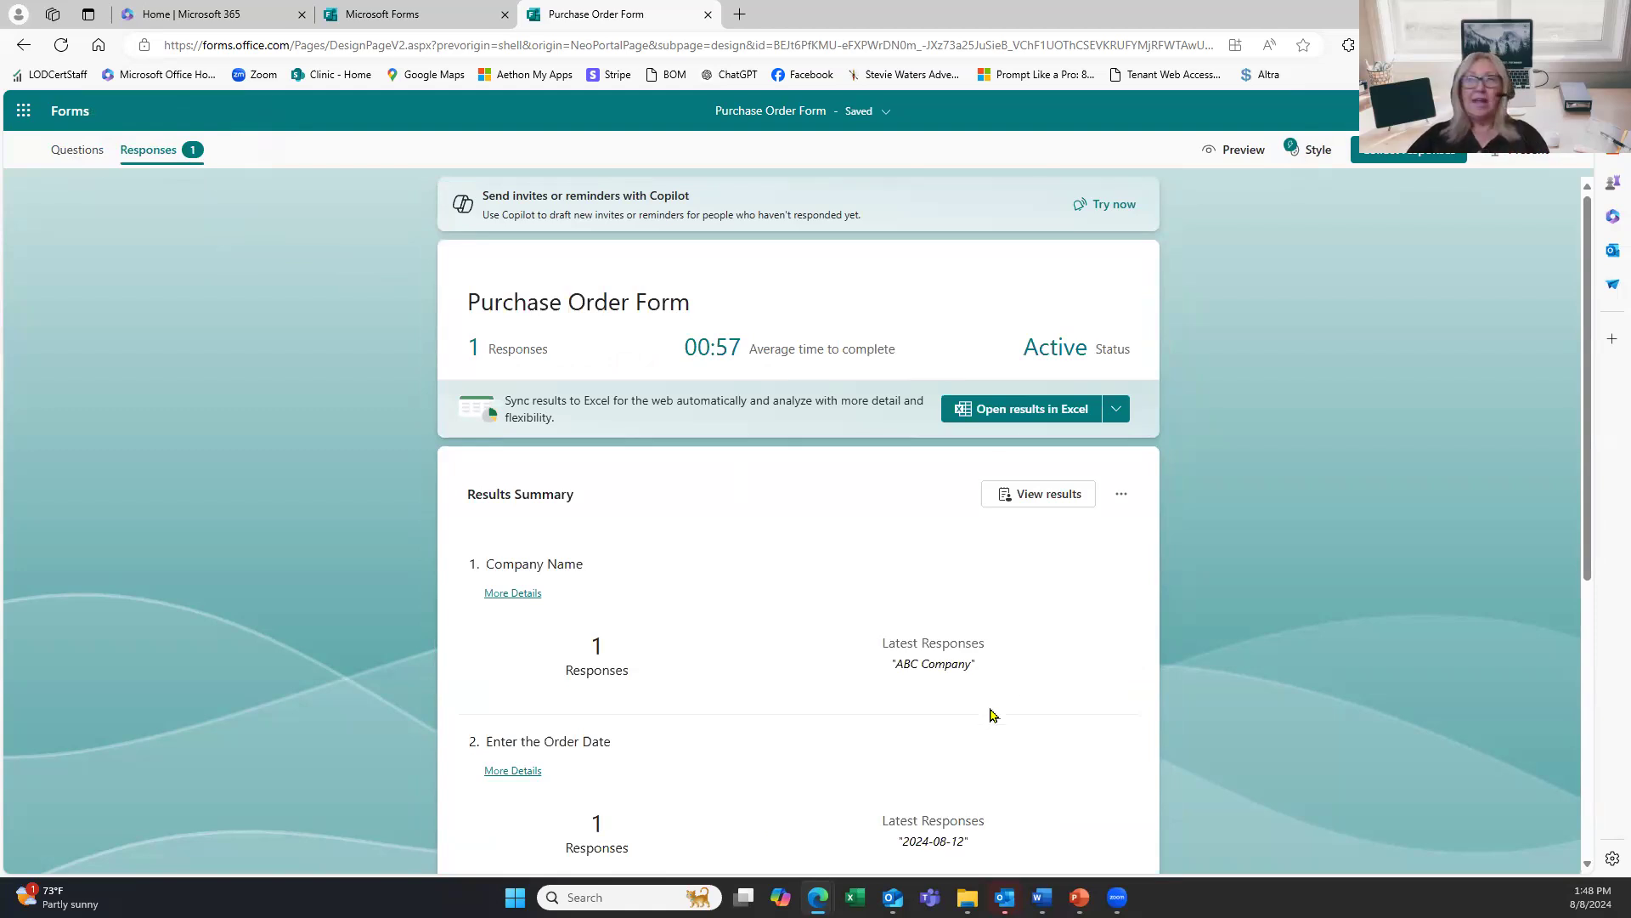
left_click(1008, 420)
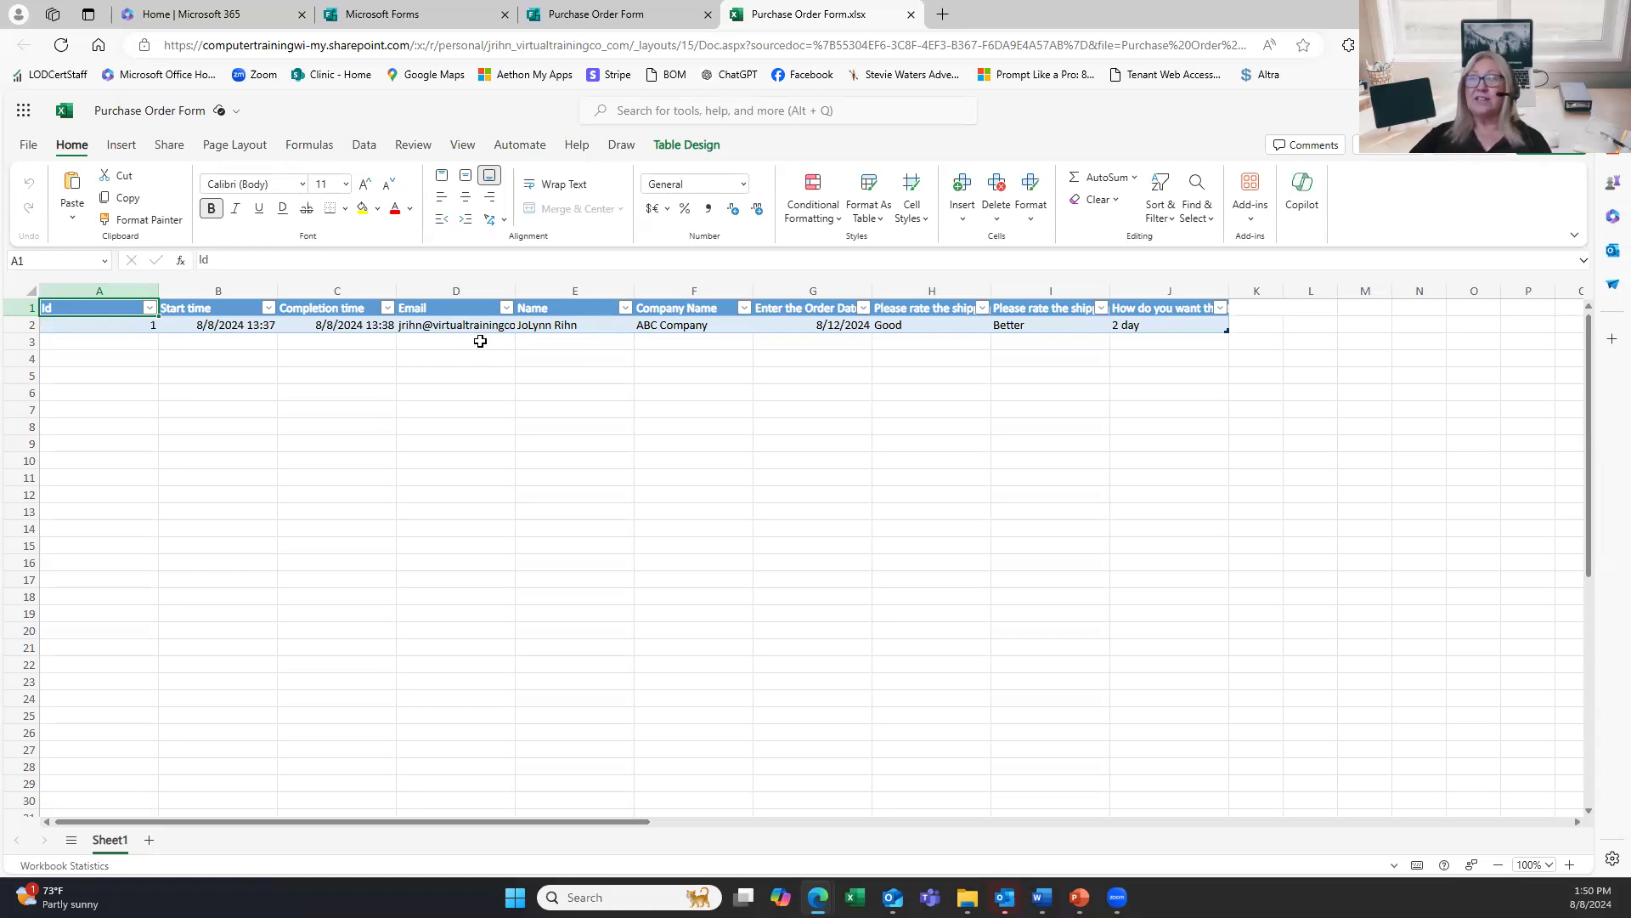
Inspect the ABC Company response cells F2–J2, then return to the Purchase Order responses.
left_click(680, 325)
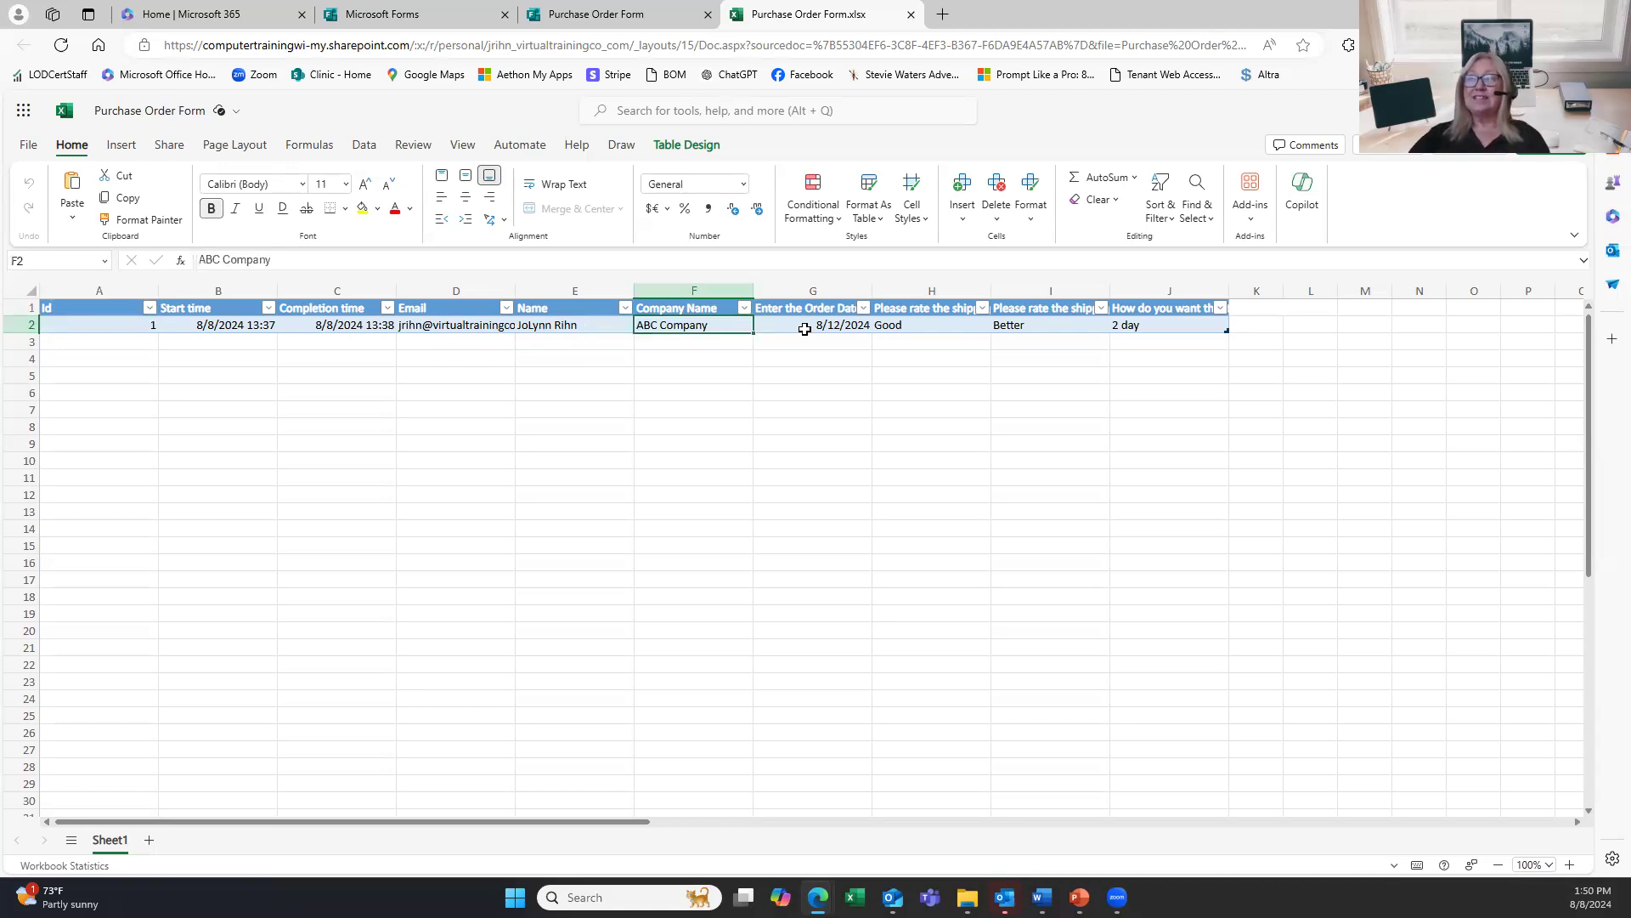
left_click(807, 328)
left_click(982, 323)
left_click(1076, 321)
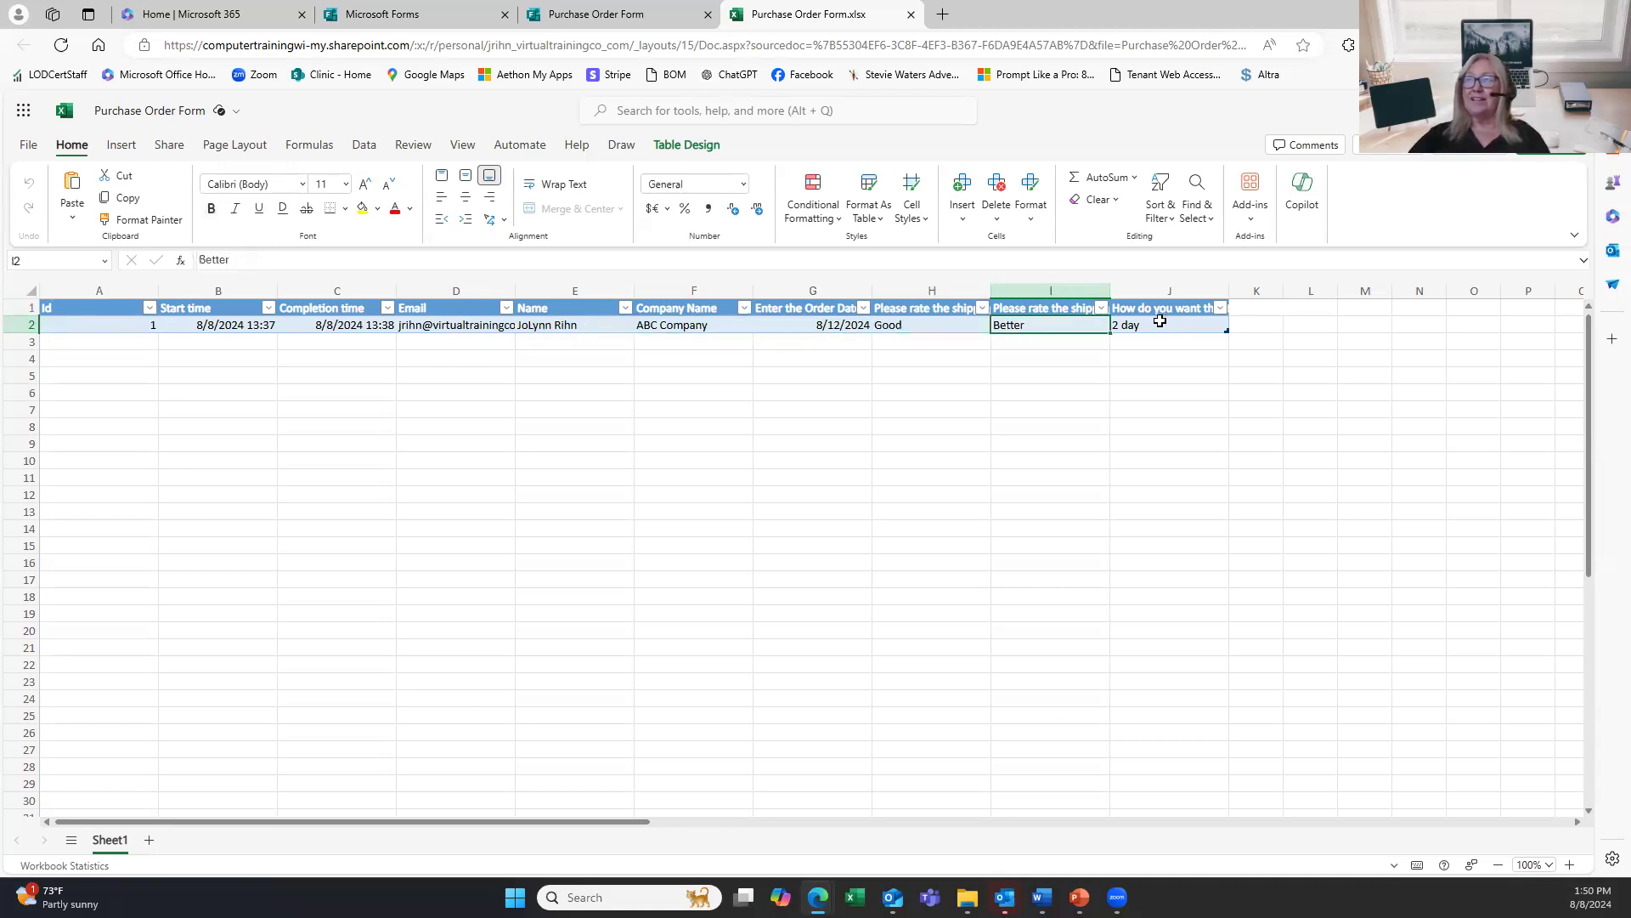
left_click(1157, 321)
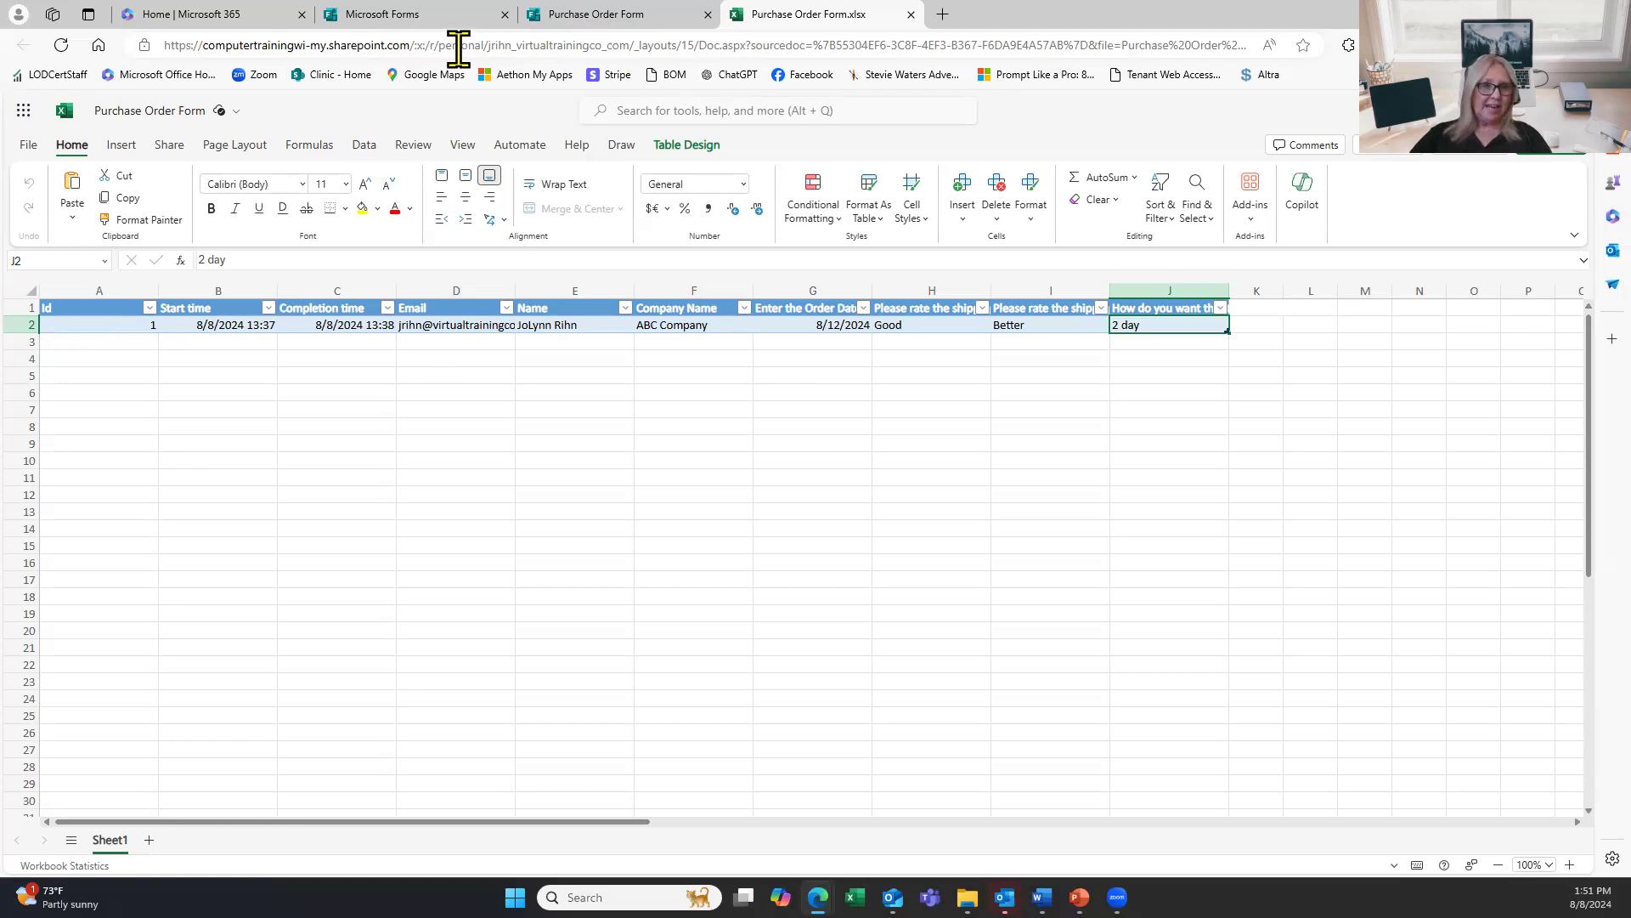
left_click(505, 394)
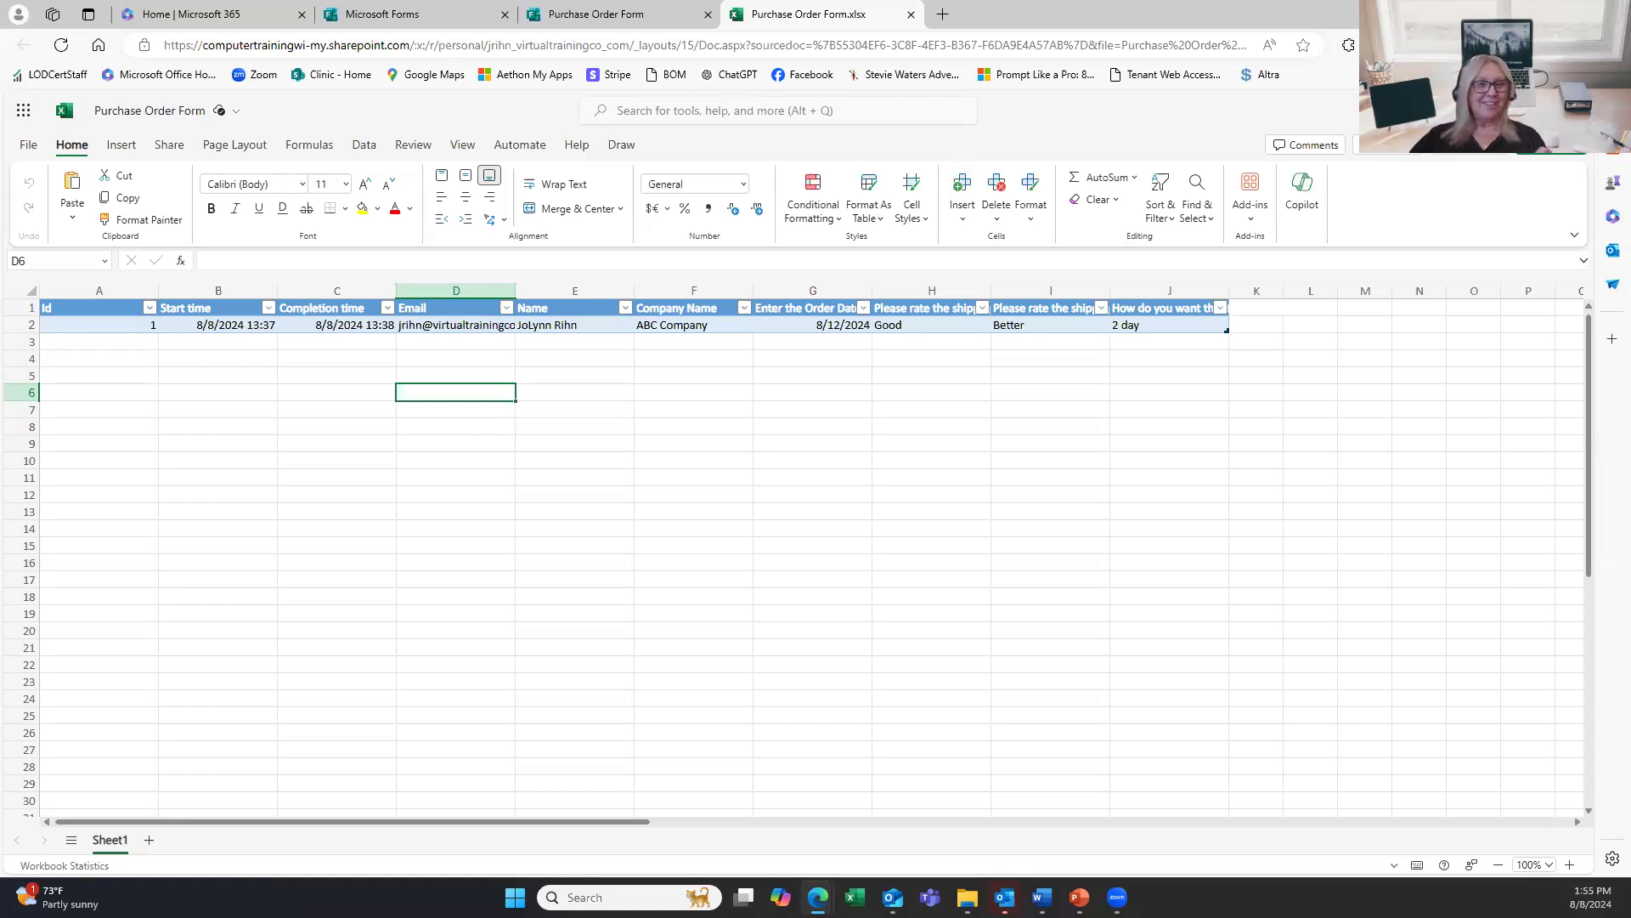
left_click(582, 19)
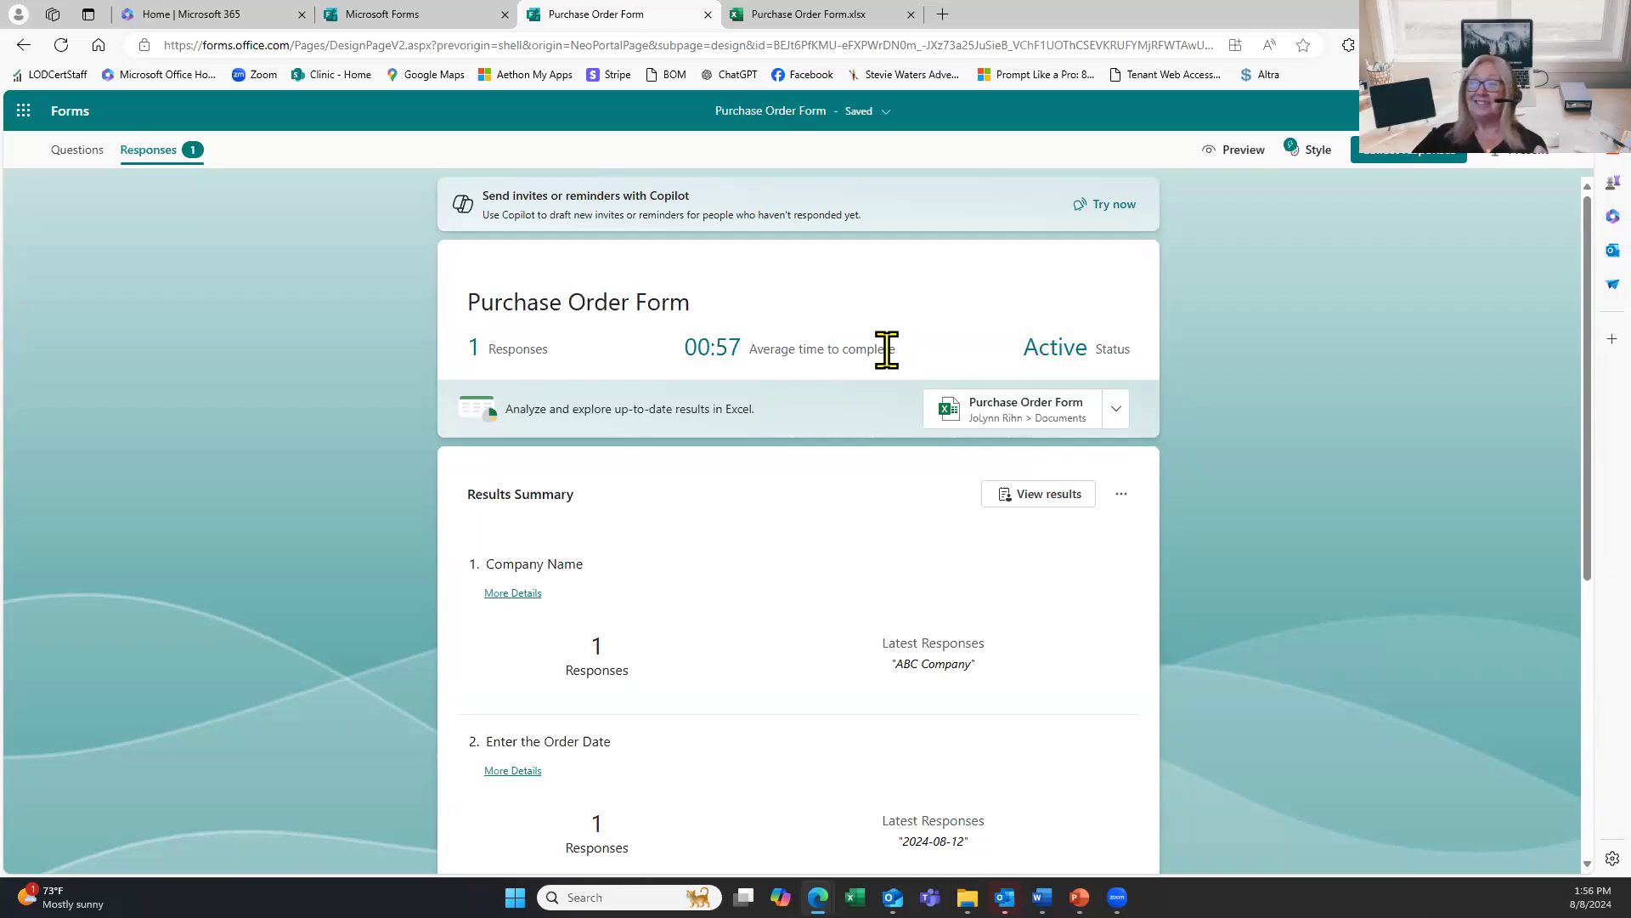
Scroll the Purchase Order summary and view respondent 1's individual answers.
scroll(874, 436, "down", 3)
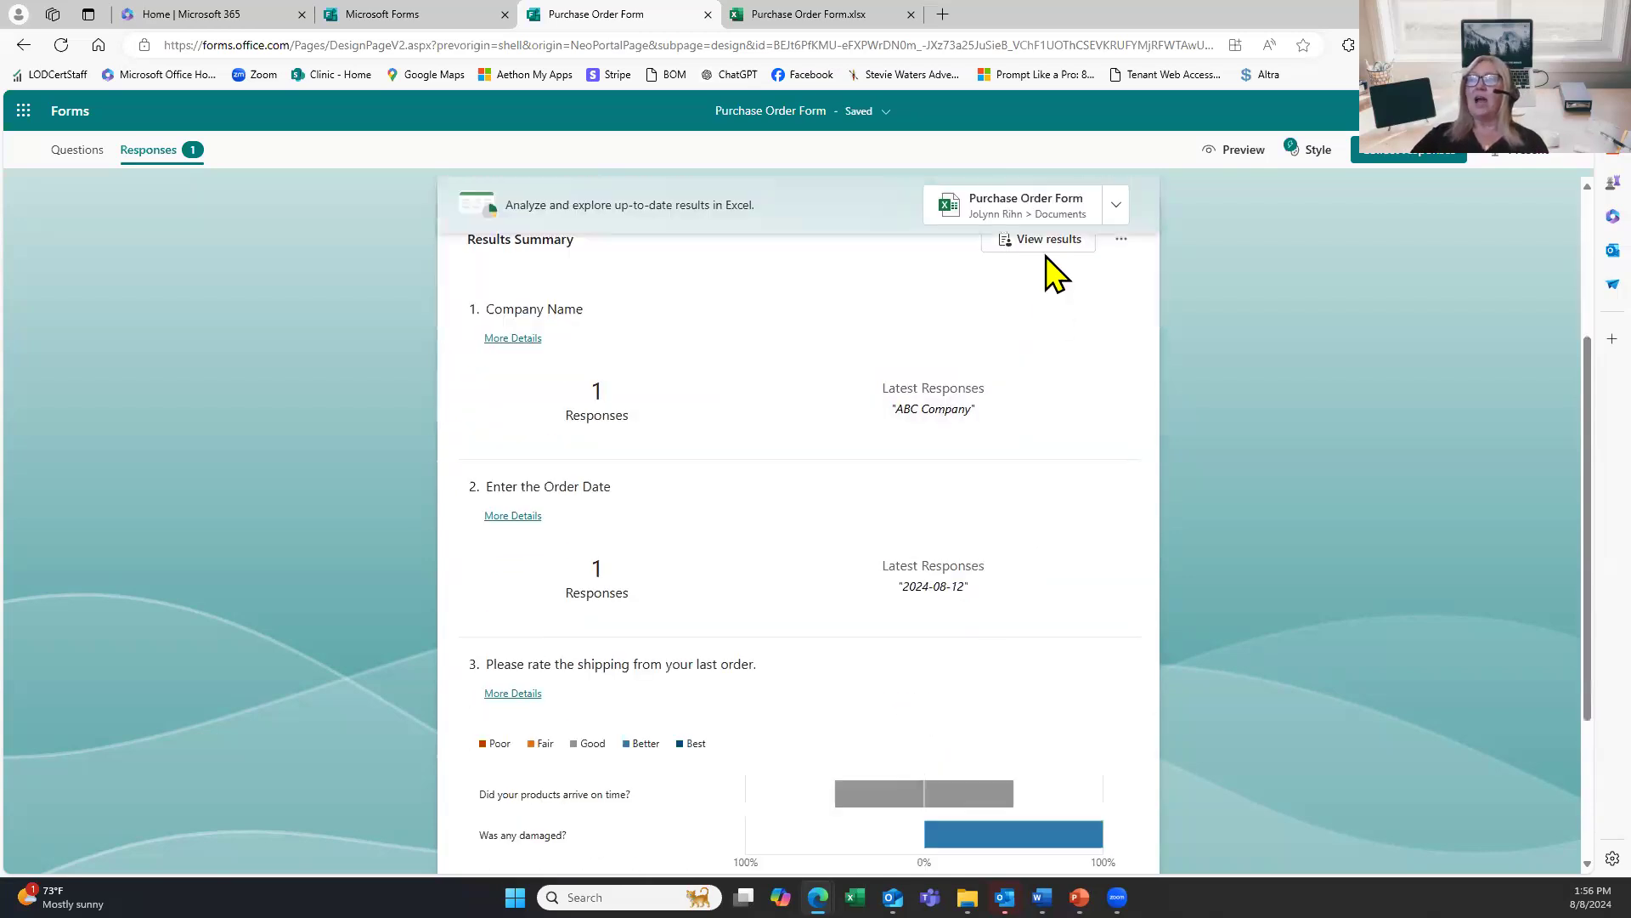
left_click(1048, 241)
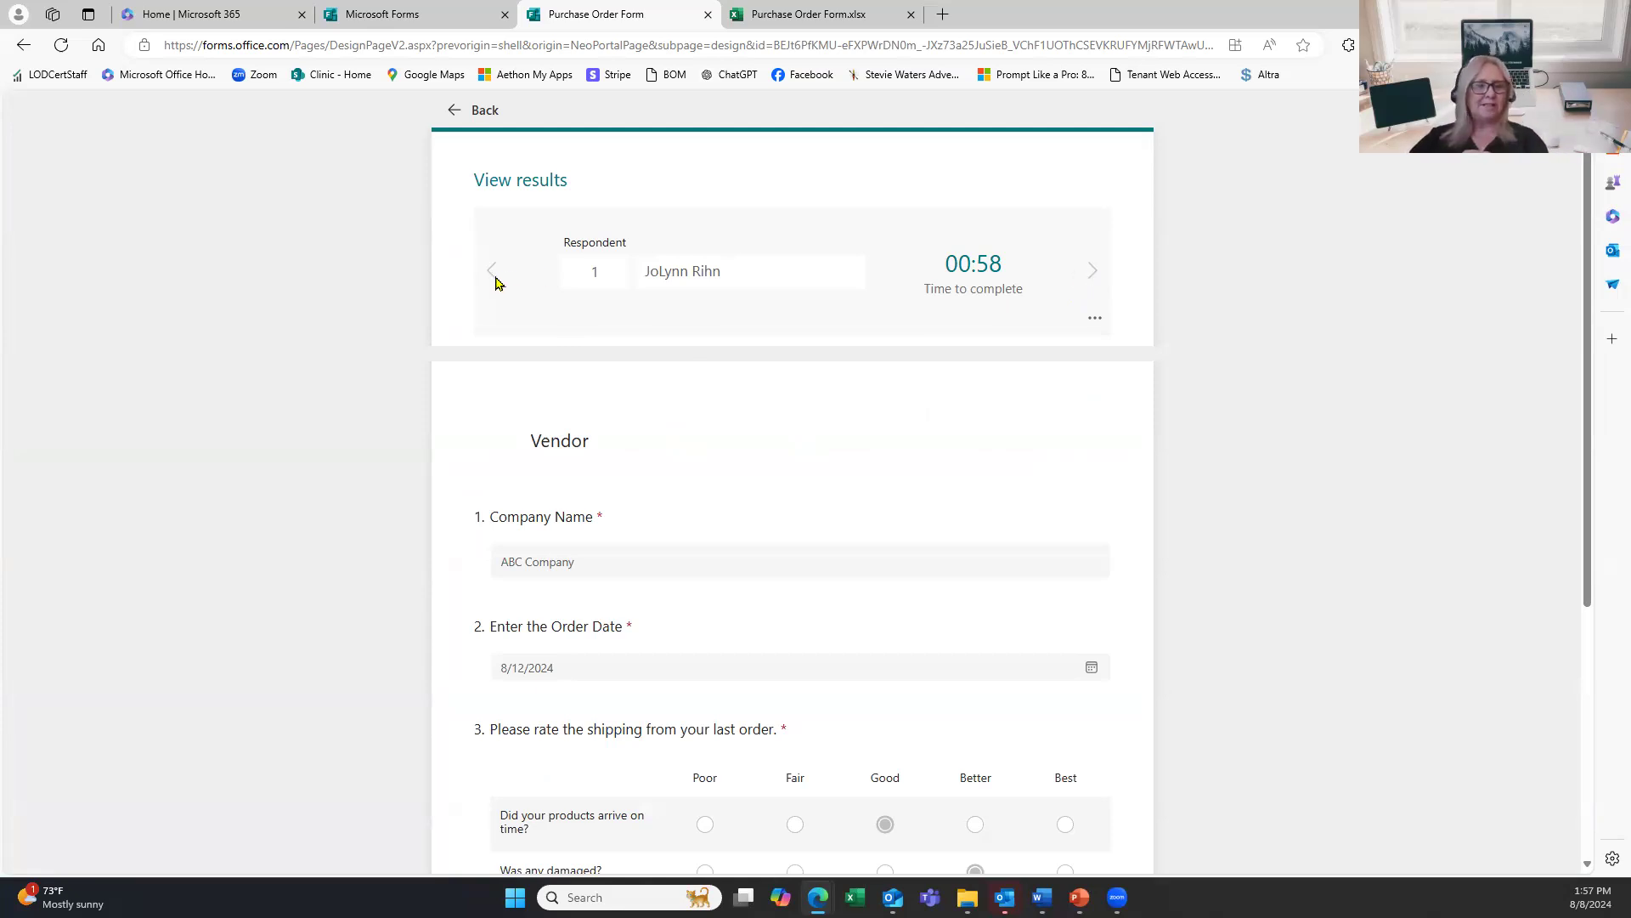
Go back from respondent 1's answers to the Purchase Order results summary.
left_click(485, 111)
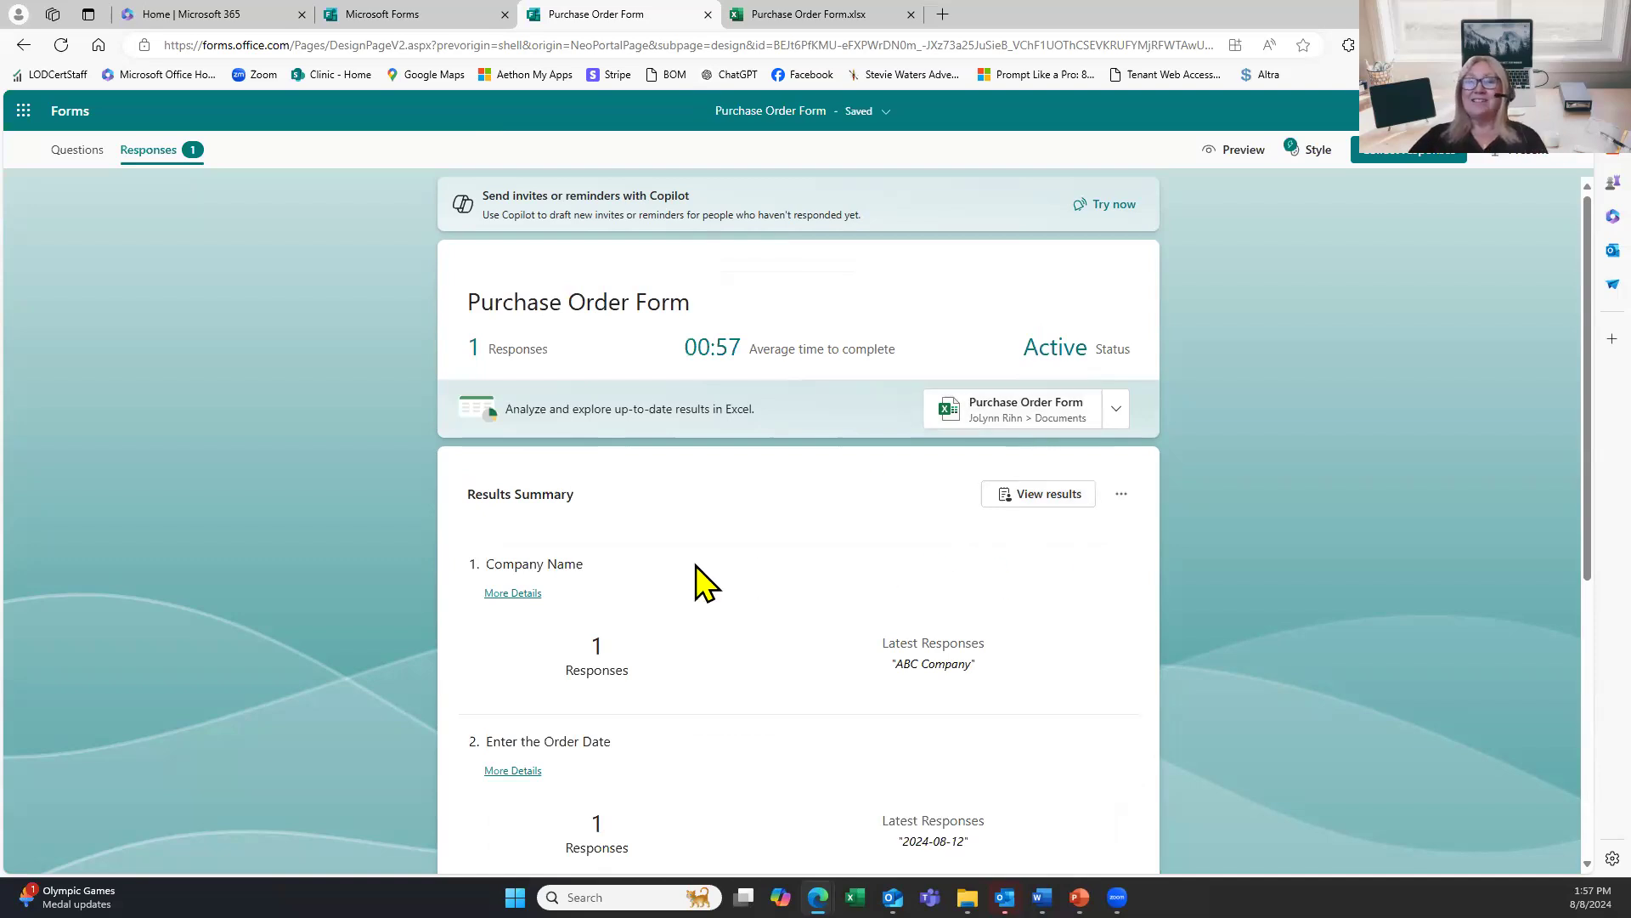
Review the shipping rating and method charts, then minimize Edge to show the Forms Overview slide.
scroll(706, 637, "down", 3)
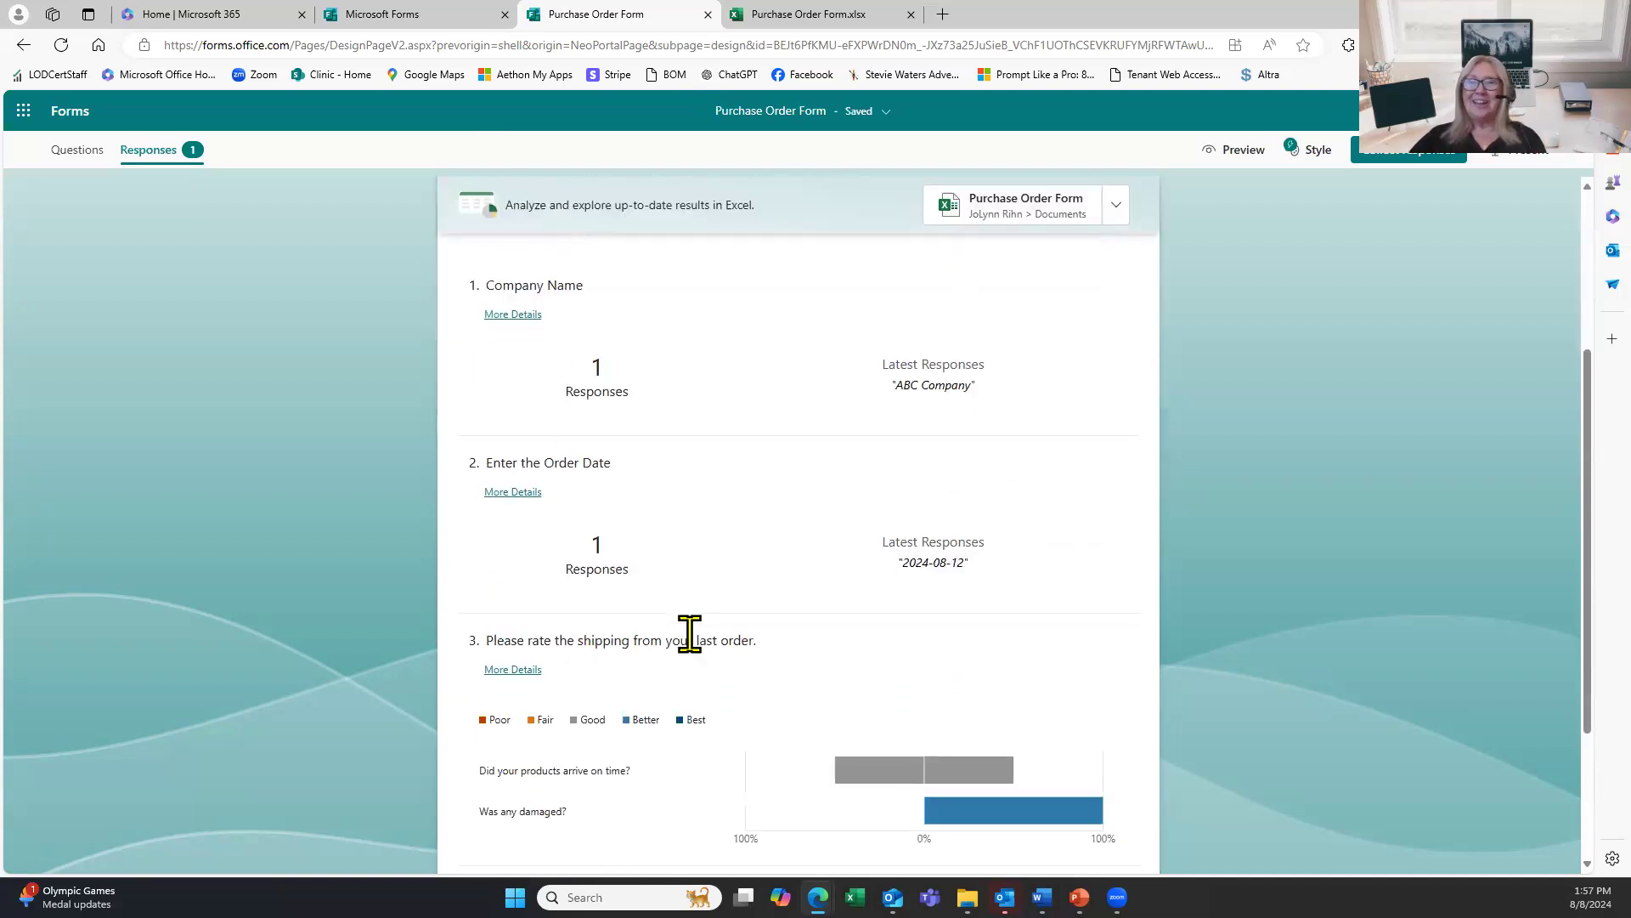
scroll(690, 636, "down", 3)
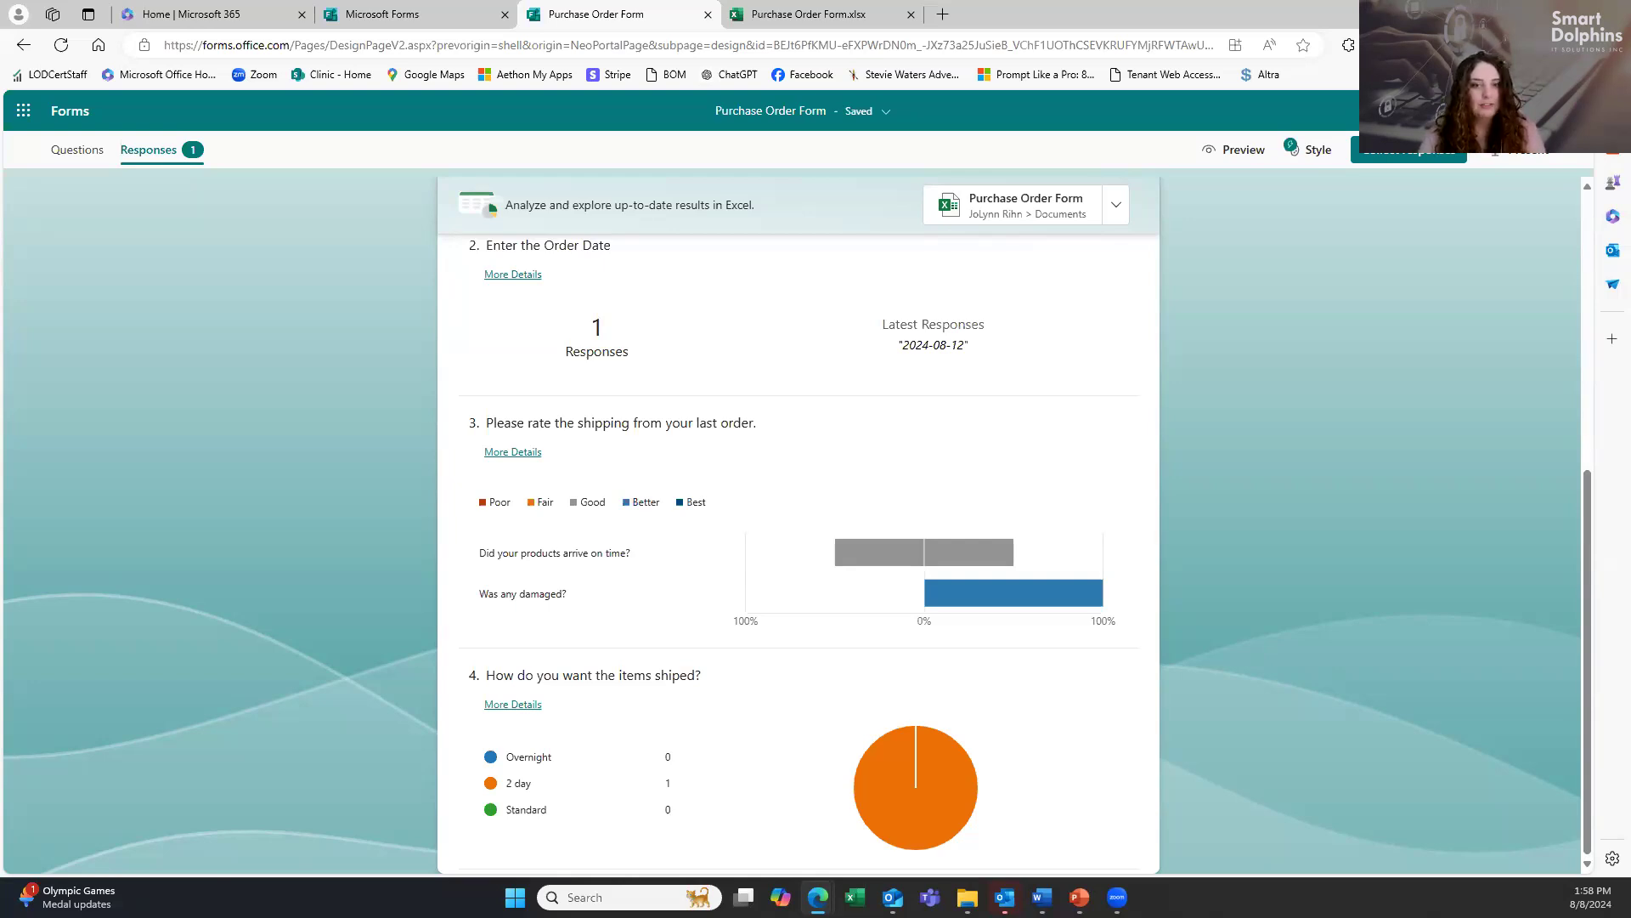
left_click(1534, 14)
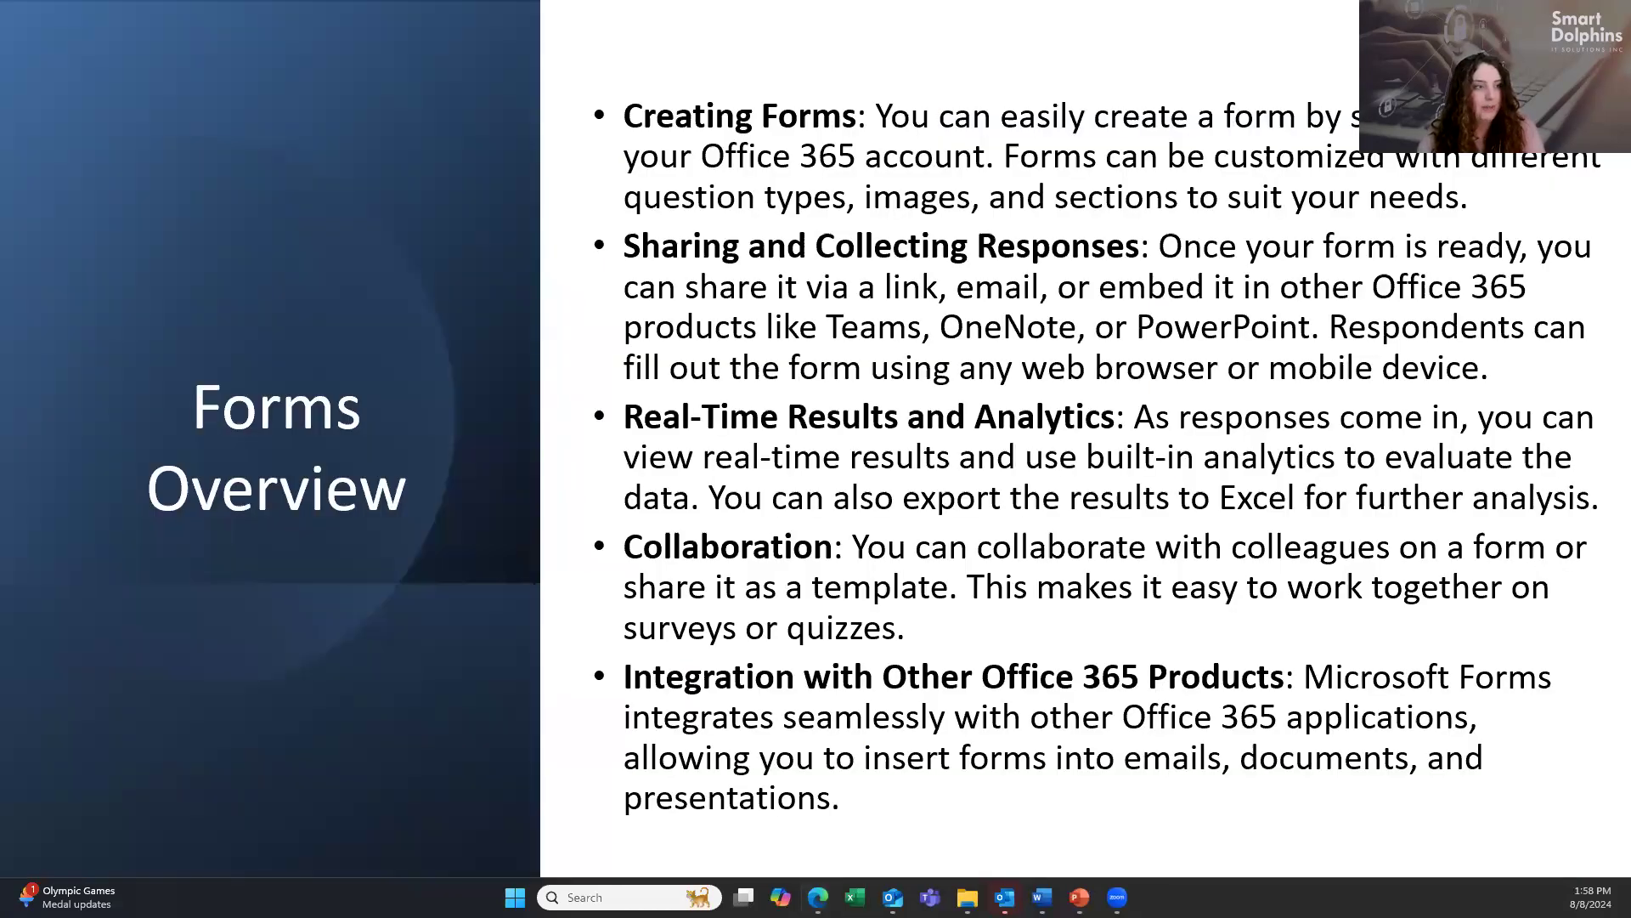